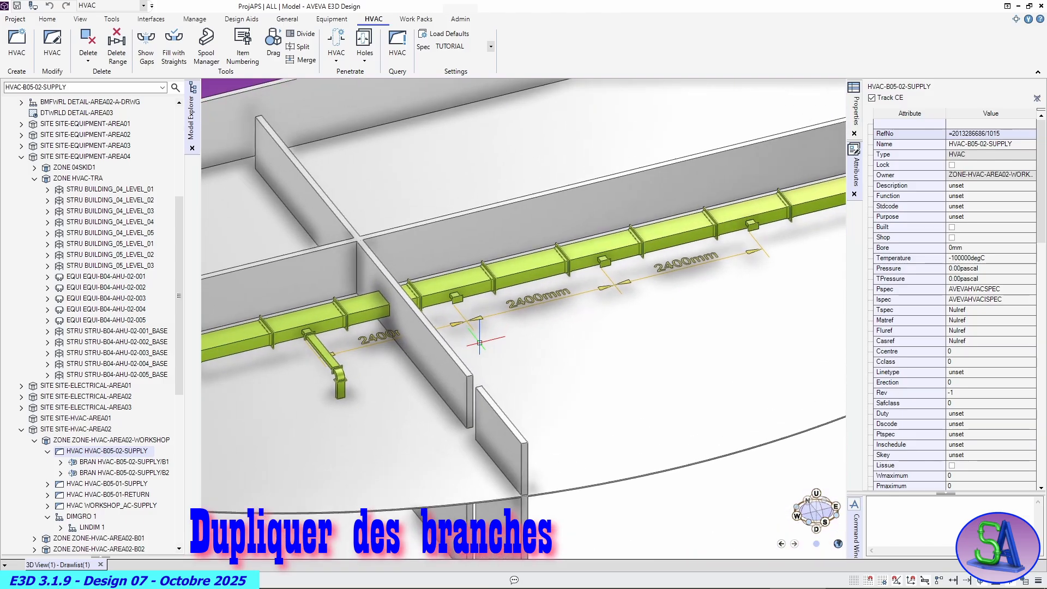
Copy side branch HVAC-B05-02-SUPPLY/B2 with a 2400 mm X offset, making 3 copies and retaining them
{"action": "middle_click_drag", "start_coordinate": [494, 332], "coordinate": [488, 328]}
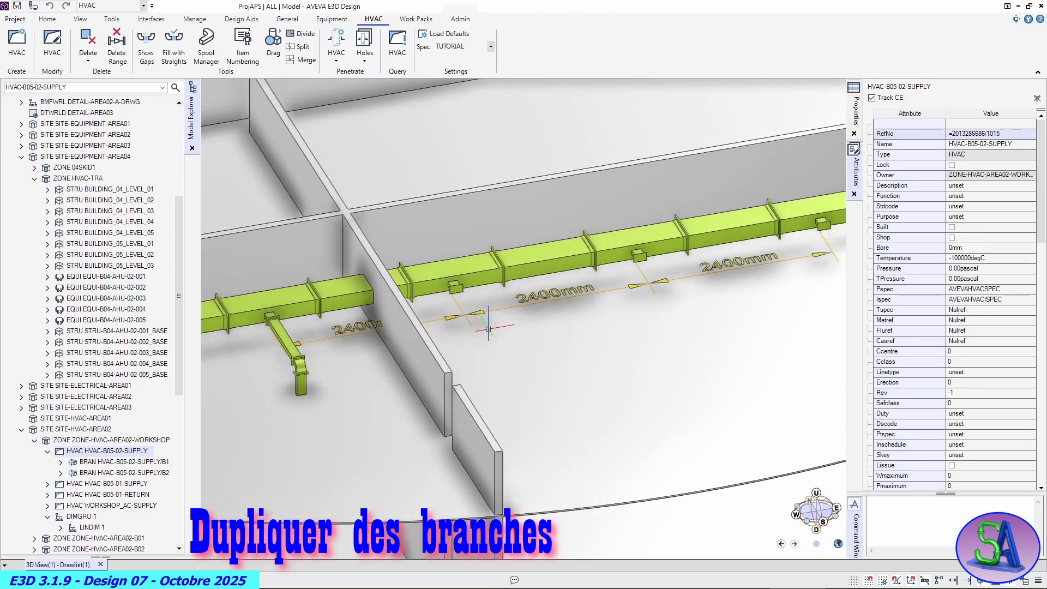
{"action": "middle_click", "coordinate": [724, 292]}
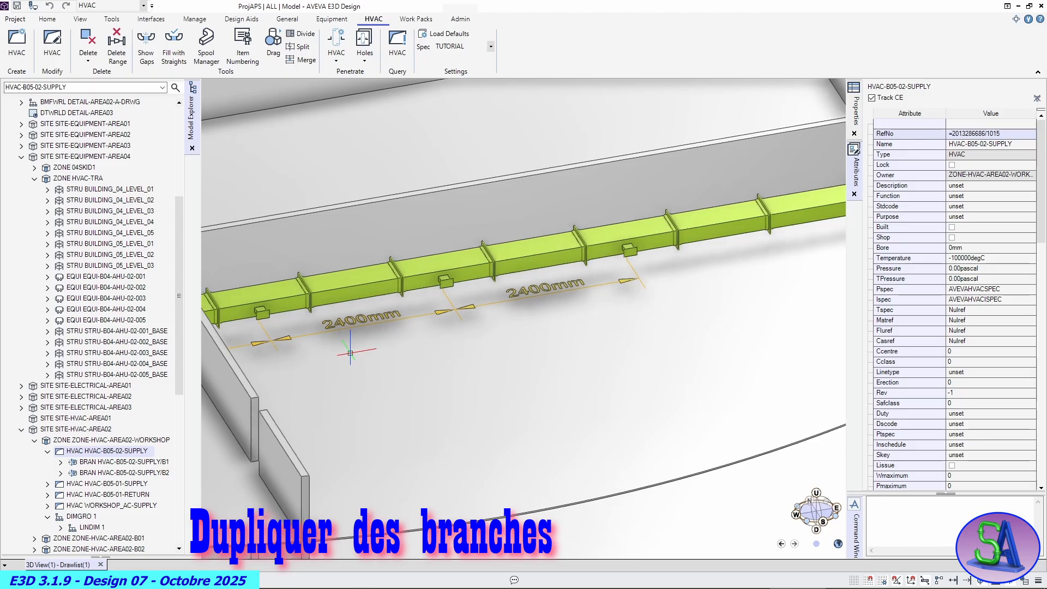
{"action": "scroll", "coordinate": [354, 355], "scroll_direction": "down", "scroll_amount": 3}
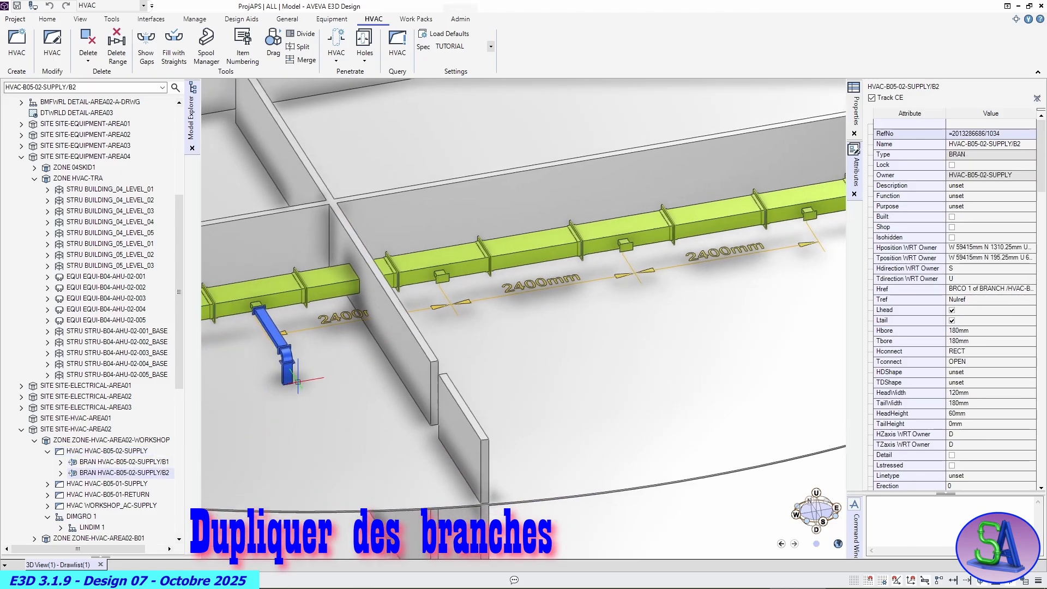
{"action": "scroll", "coordinate": [657, 301], "scroll_direction": "down", "scroll_amount": 5}
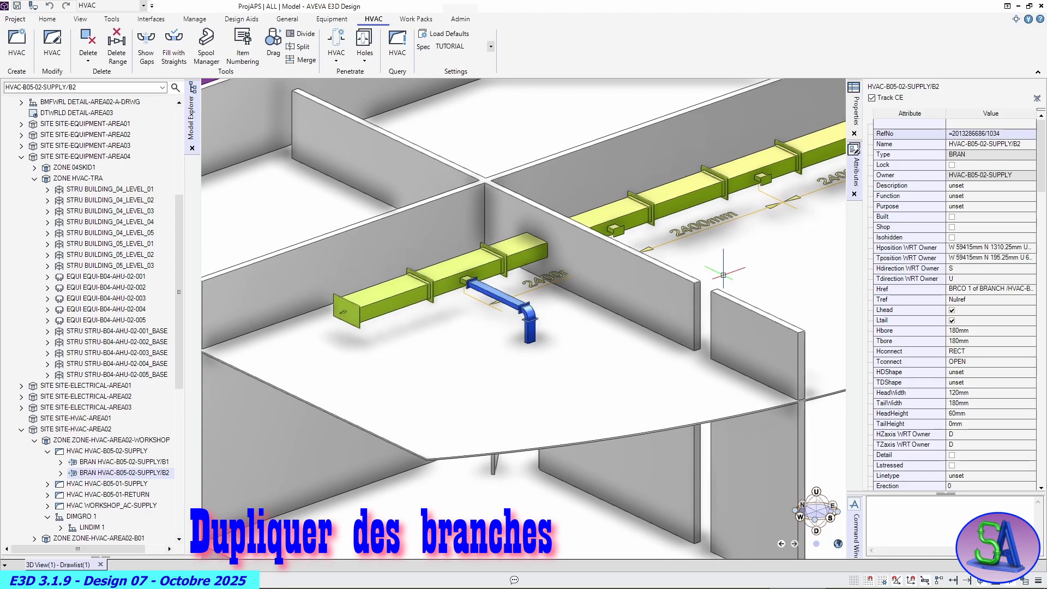
{"action": "scroll", "coordinate": [734, 261], "scroll_direction": "up", "scroll_amount": 3}
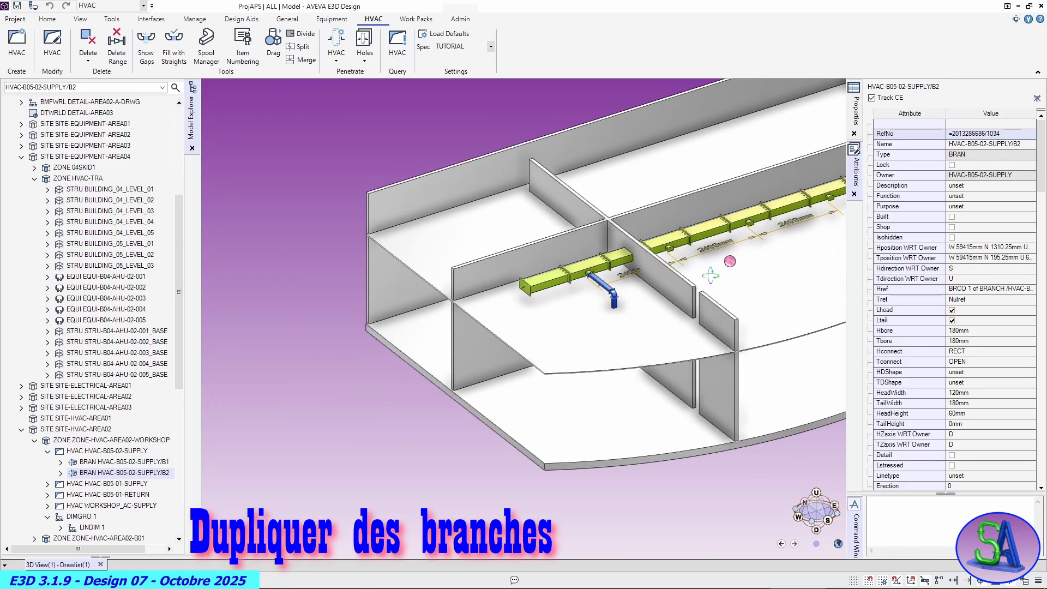
{"action": "middle_click_drag", "start_coordinate": [746, 253], "coordinate": [692, 264]}
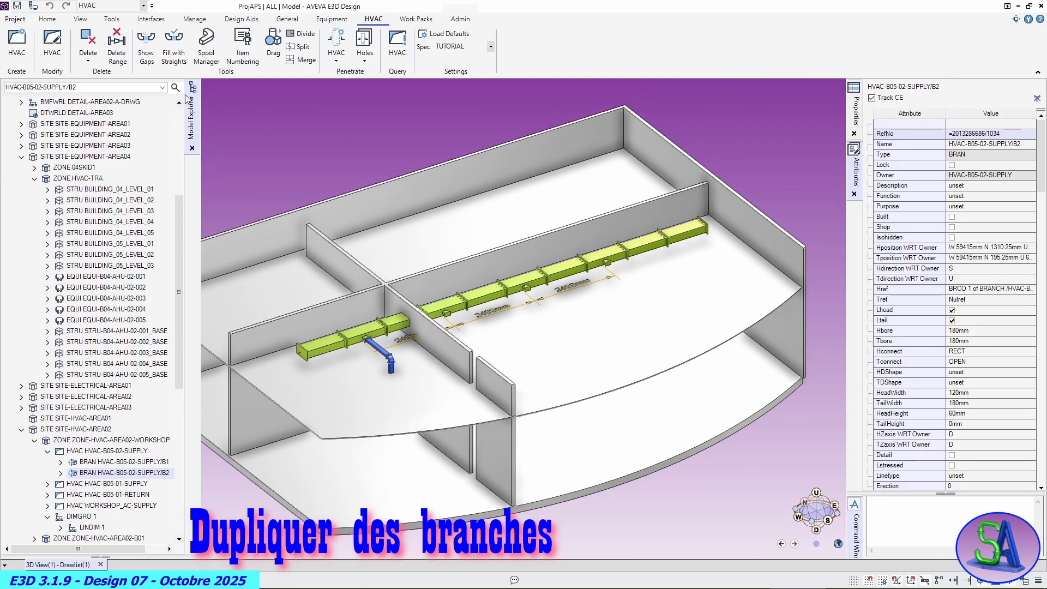
{"action": "left_click", "coordinate": [48, 19]}
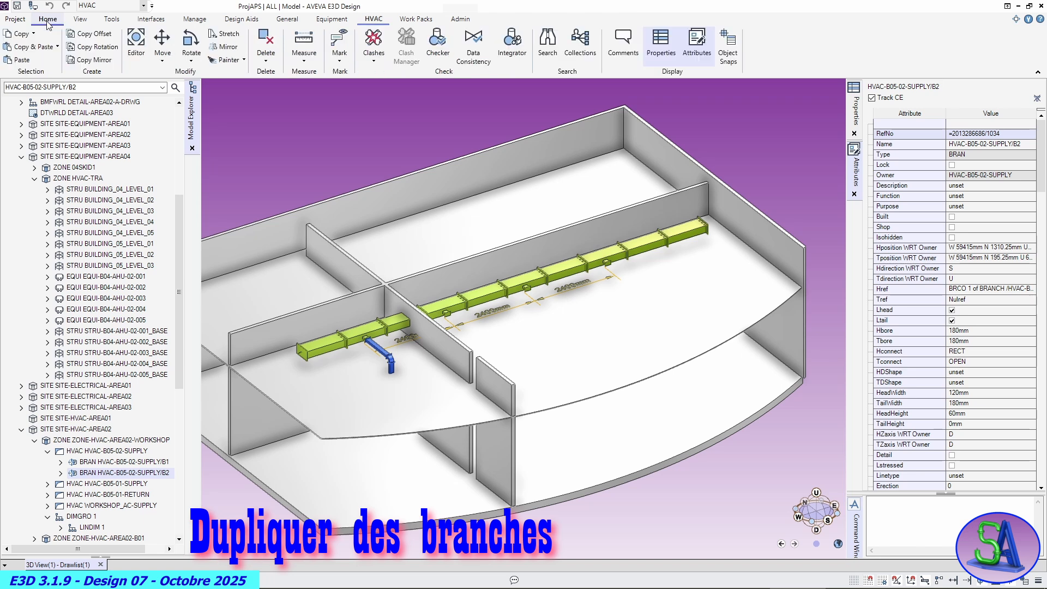
{"action": "left_click", "coordinate": [78, 34]}
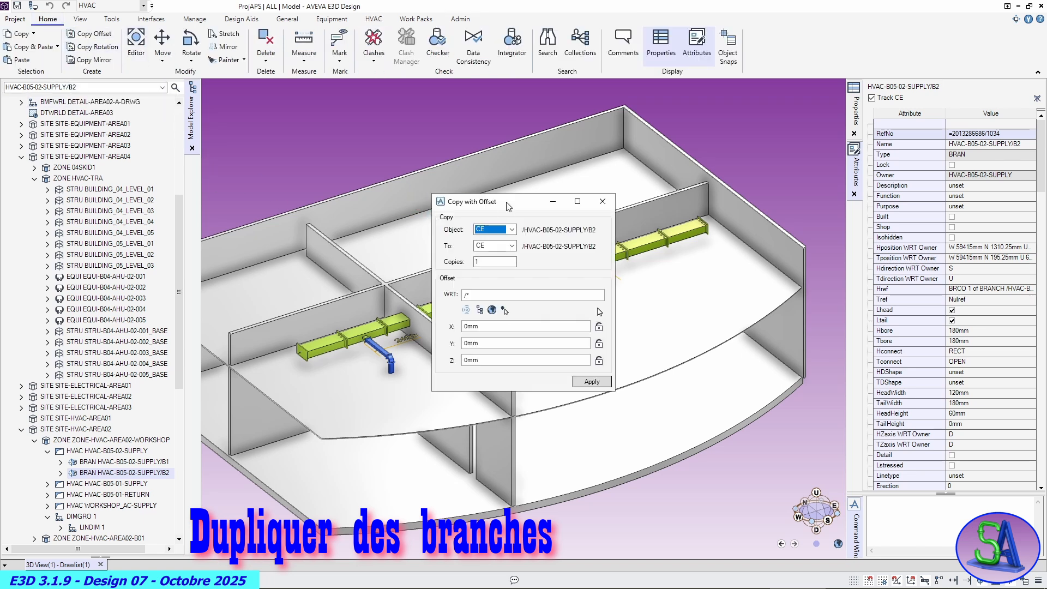
{"action": "left_click_drag", "start_coordinate": [509, 206], "coordinate": [707, 330]}
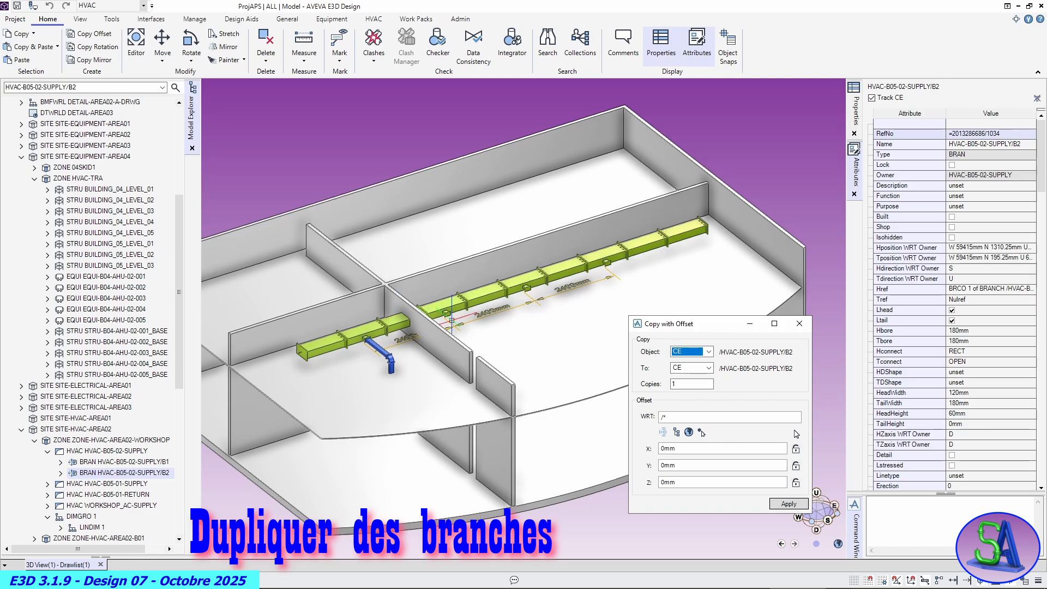
{"action": "double_click", "coordinate": [676, 383]}
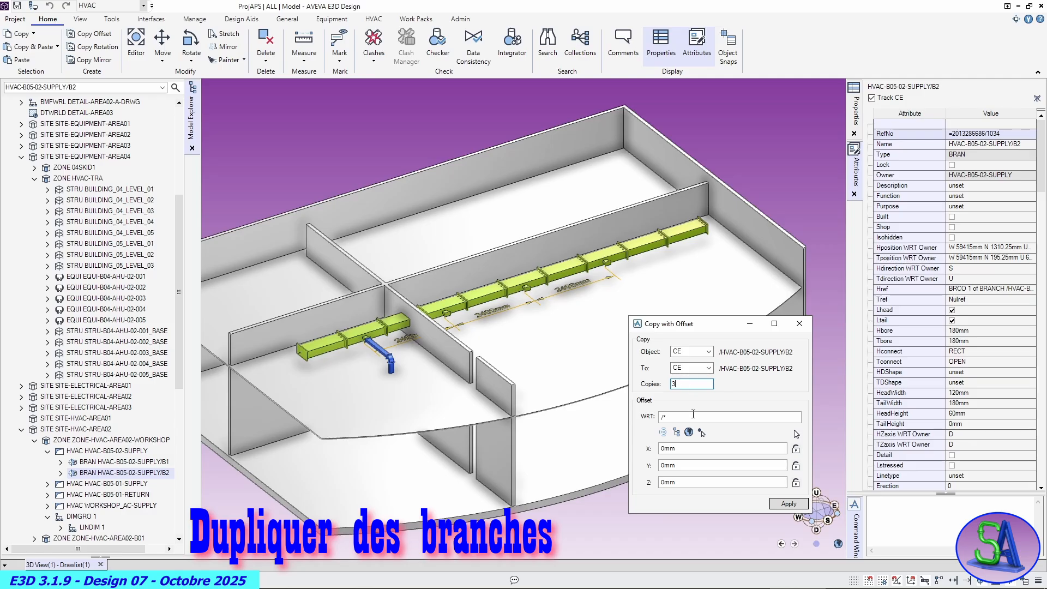
{"action": "left_click", "coordinate": [688, 355]}
{"action": "left_click", "coordinate": [686, 360]}
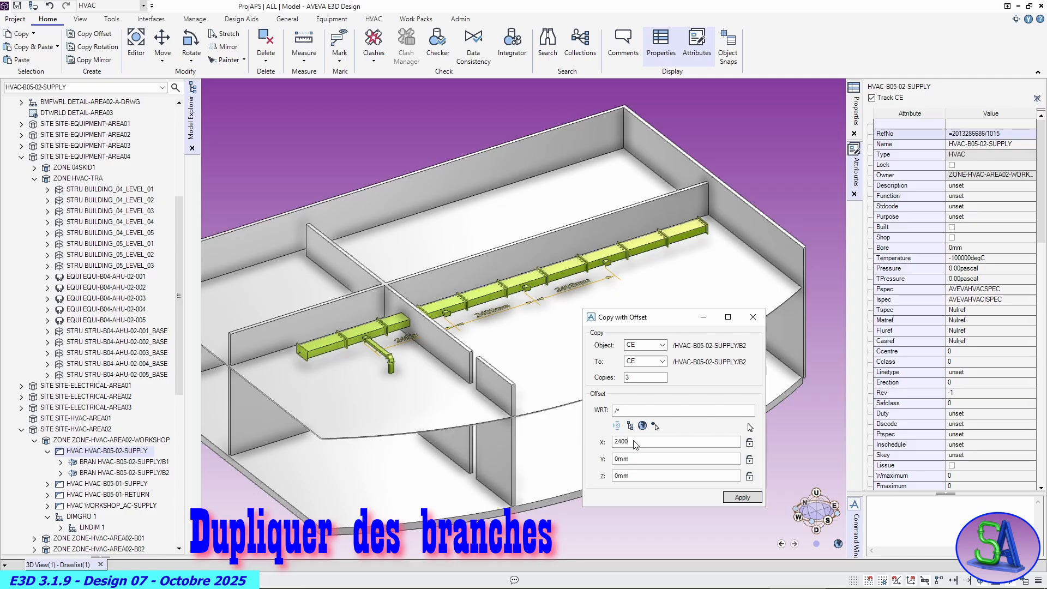
{"action": "left_click", "coordinate": [743, 498]}
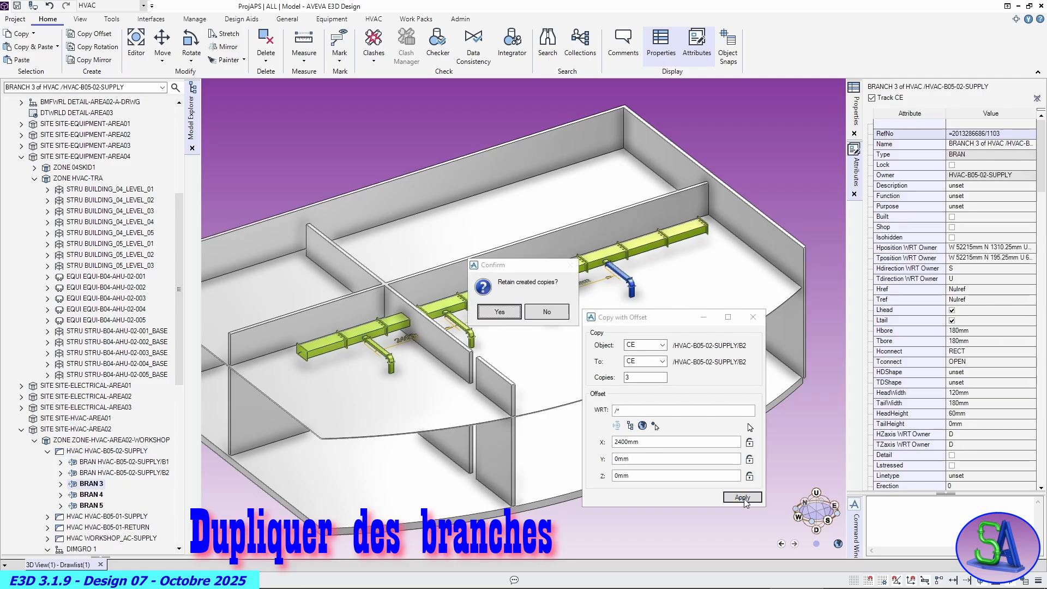
{"action": "left_click_drag", "start_coordinate": [532, 266], "coordinate": [410, 202]}
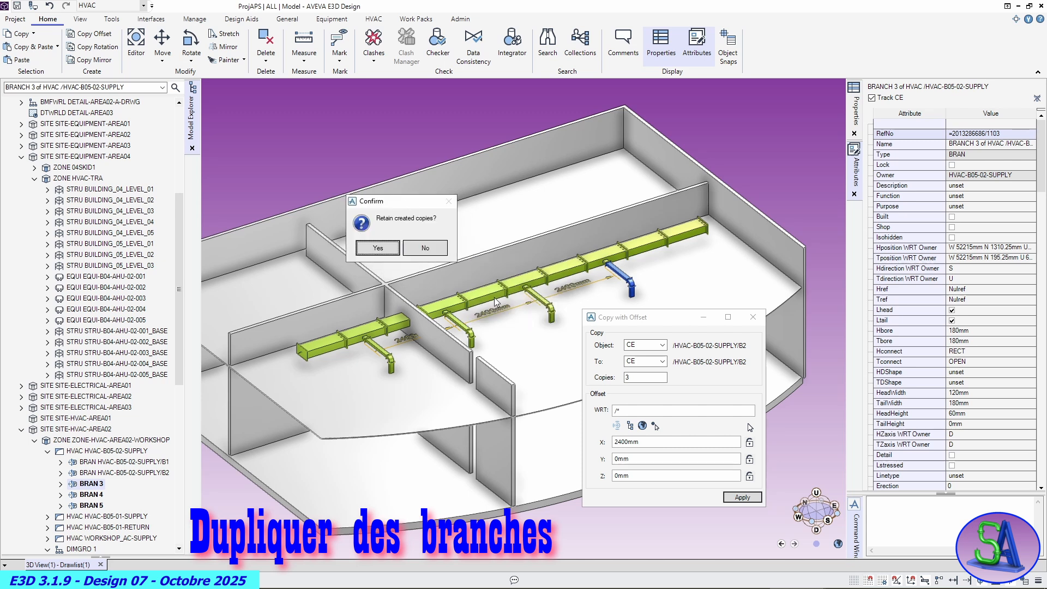
{"action": "left_click", "coordinate": [378, 249]}
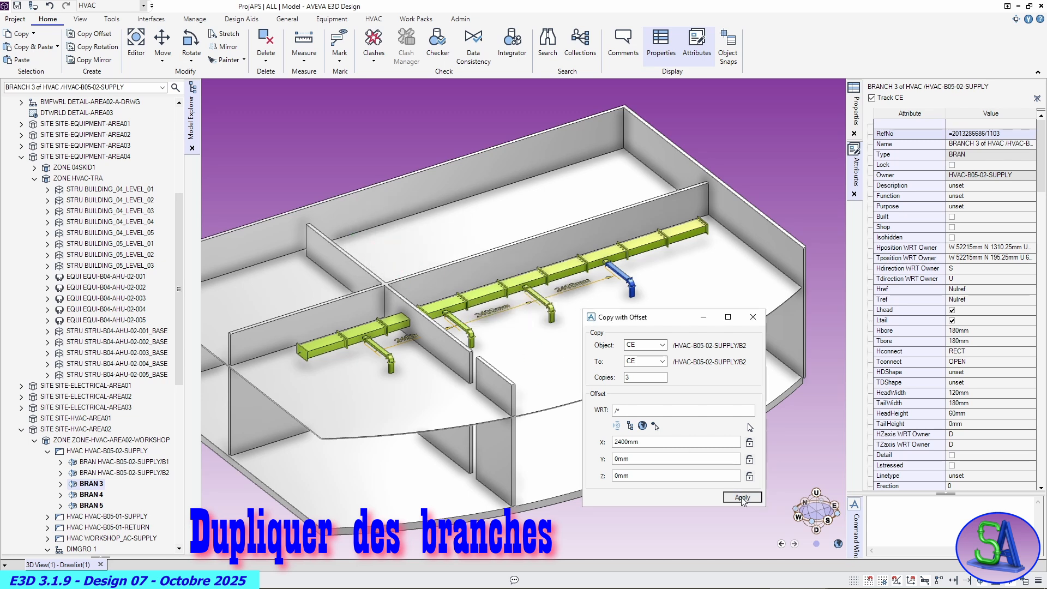
{"action": "left_click", "coordinate": [753, 317]}
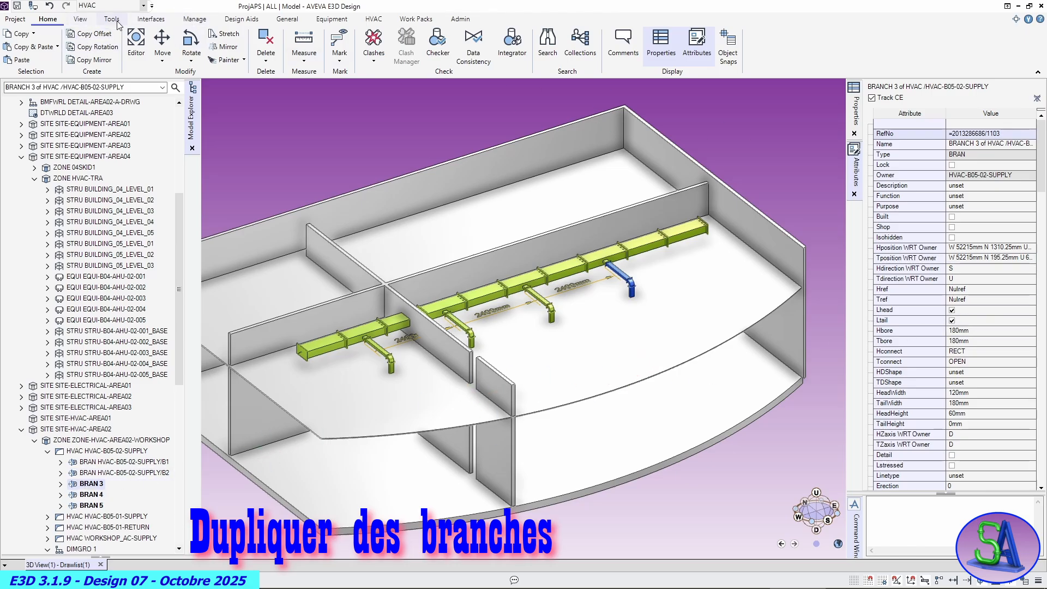
Modify BRAN 3 as a side branch and connect its head to the adjoining branch connector on the main duct
{"action": "left_click", "coordinate": [373, 19]}
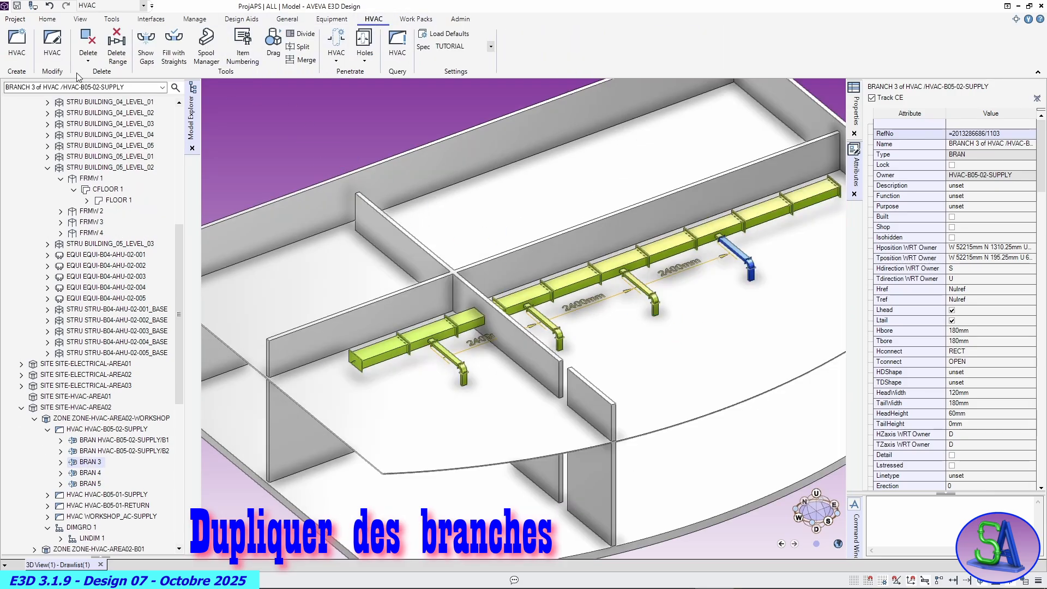
{"action": "left_click", "coordinate": [54, 39]}
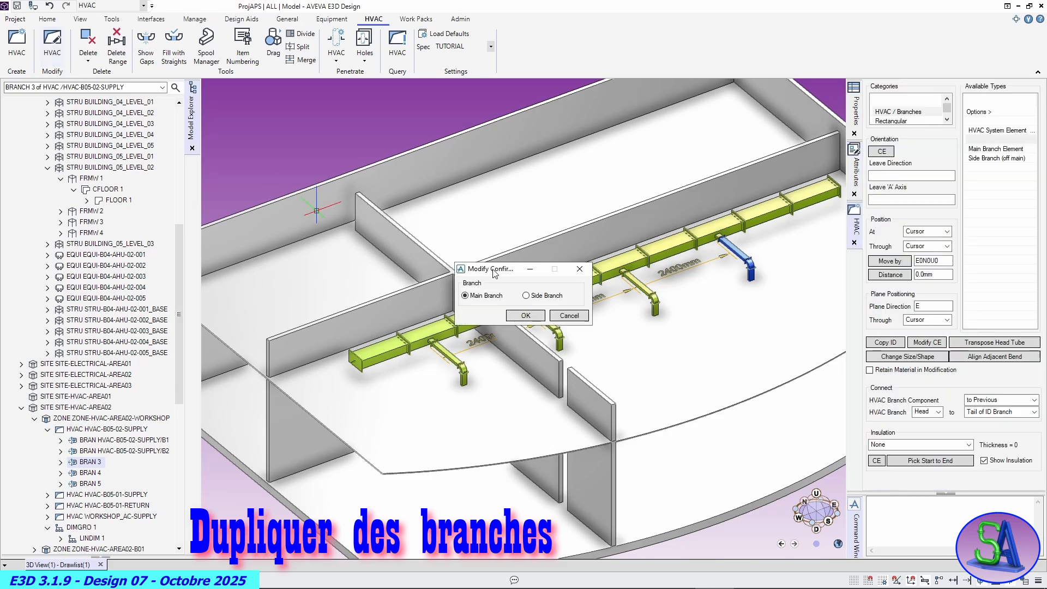
{"action": "left_click_drag", "start_coordinate": [510, 273], "coordinate": [436, 175]}
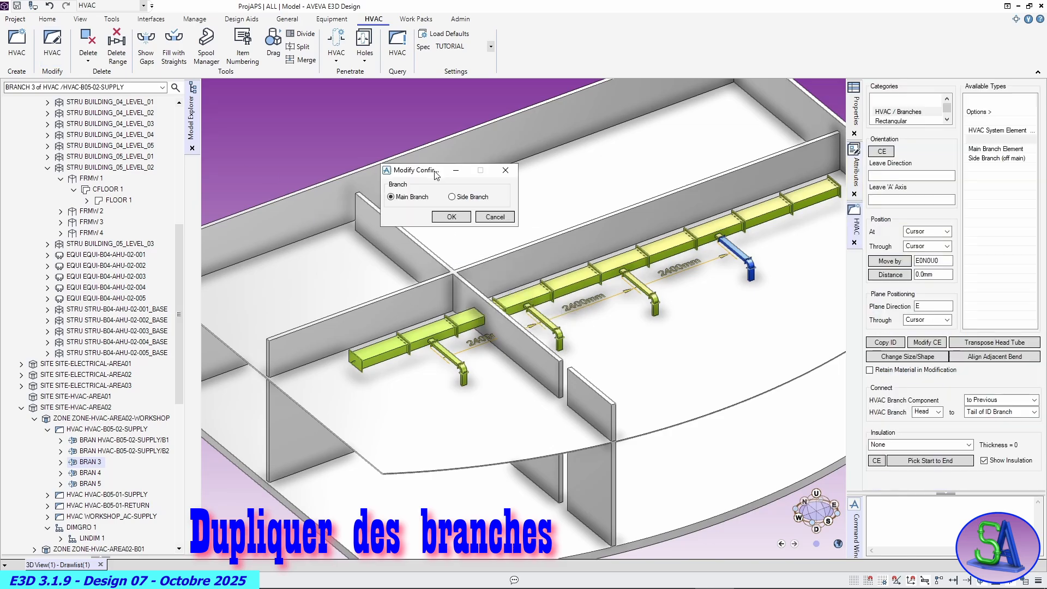
{"action": "left_click", "coordinate": [450, 217]}
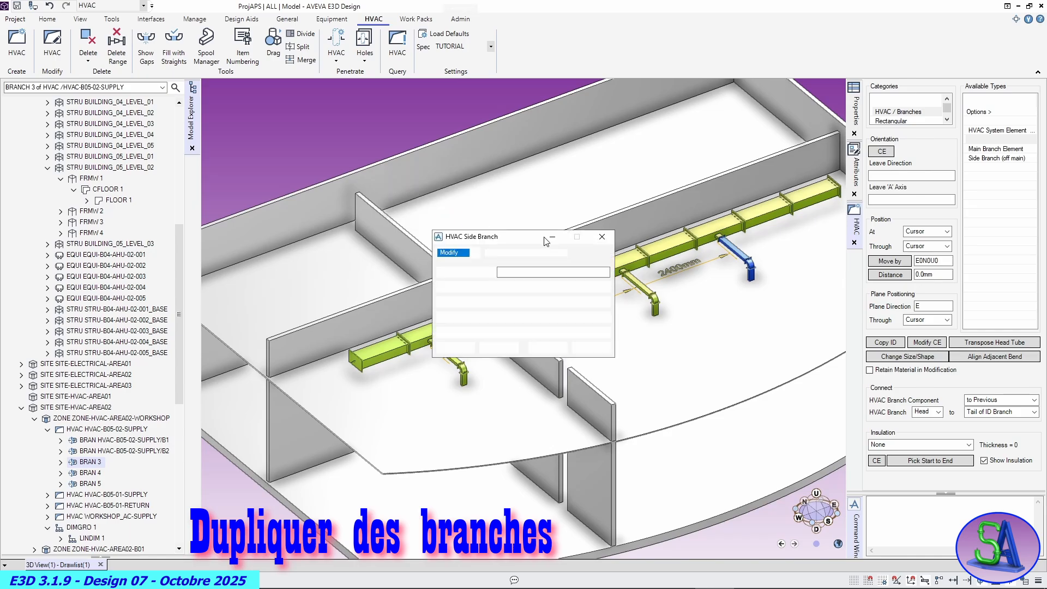
{"action": "left_click_drag", "start_coordinate": [525, 239], "coordinate": [493, 118]}
{"action": "left_click", "coordinate": [542, 216]}
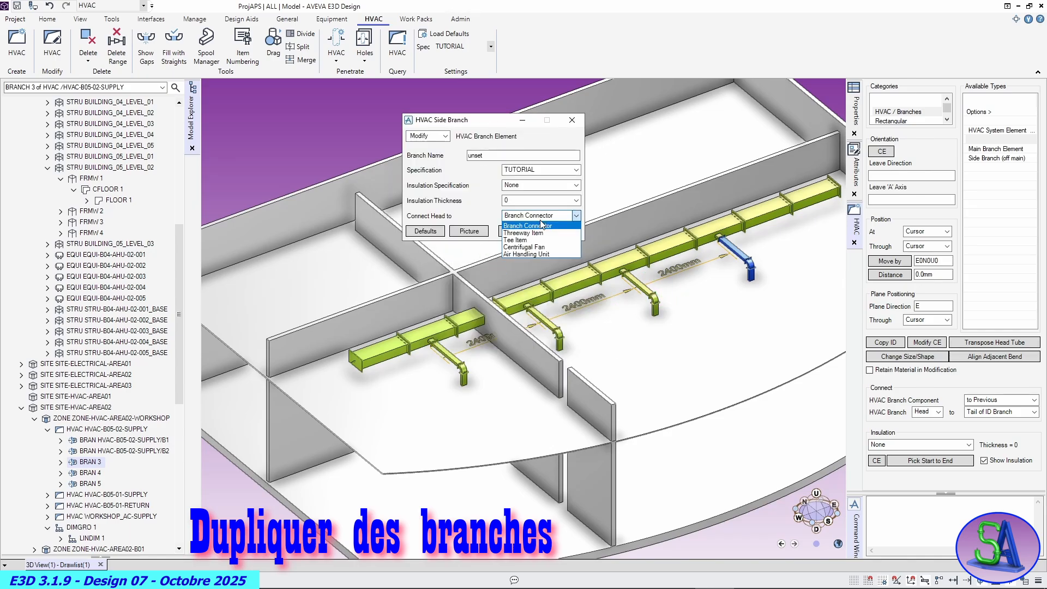
{"action": "left_click", "coordinate": [527, 226]}
{"action": "left_click", "coordinate": [518, 231]}
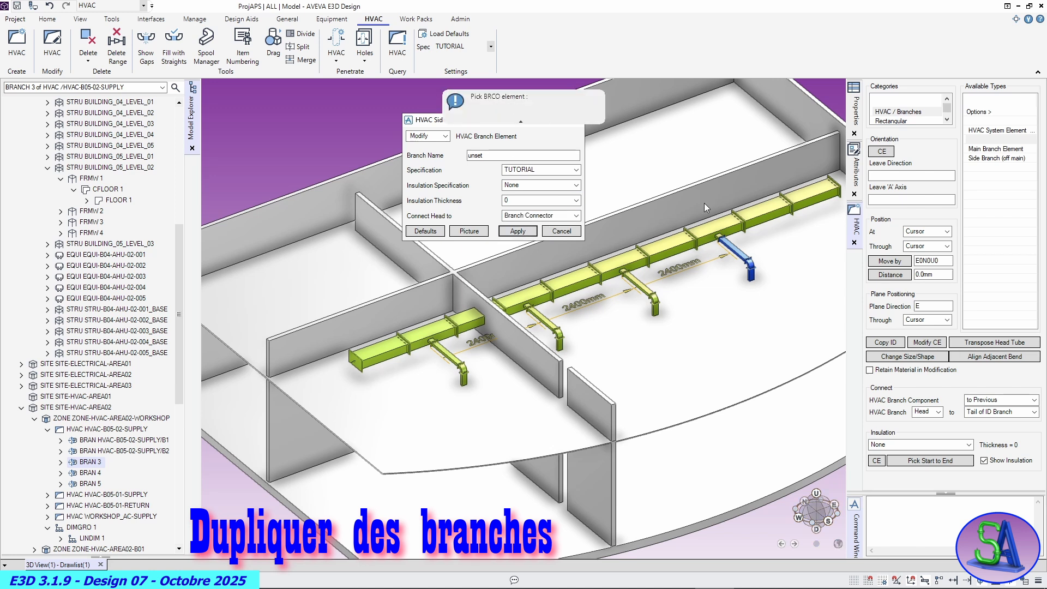
{"action": "scroll", "coordinate": [718, 237], "scroll_direction": "up", "scroll_amount": 5}
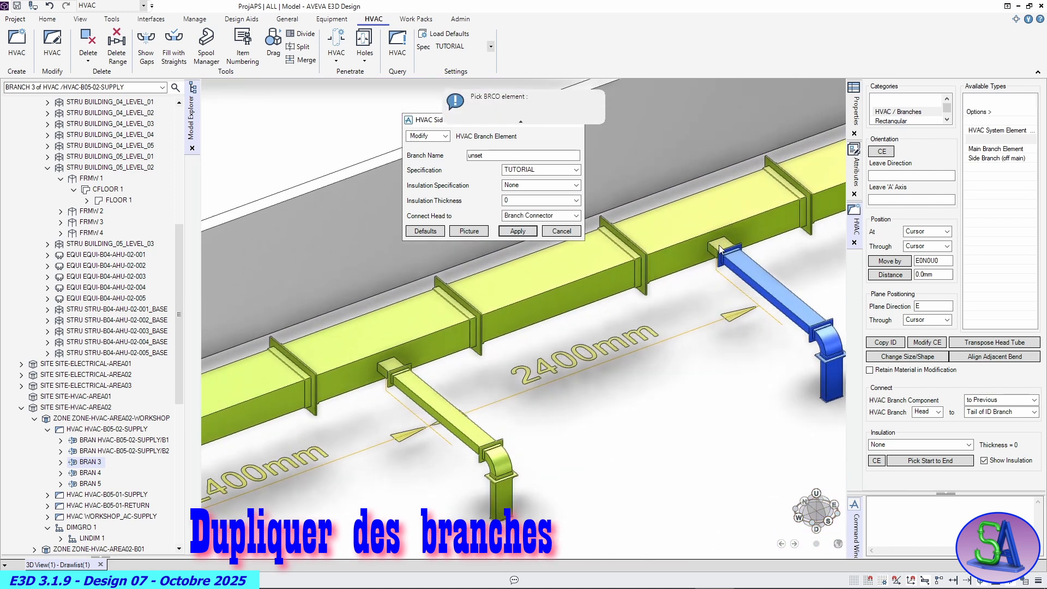
{"action": "left_click", "coordinate": [720, 249]}
{"action": "left_click", "coordinate": [581, 245]}
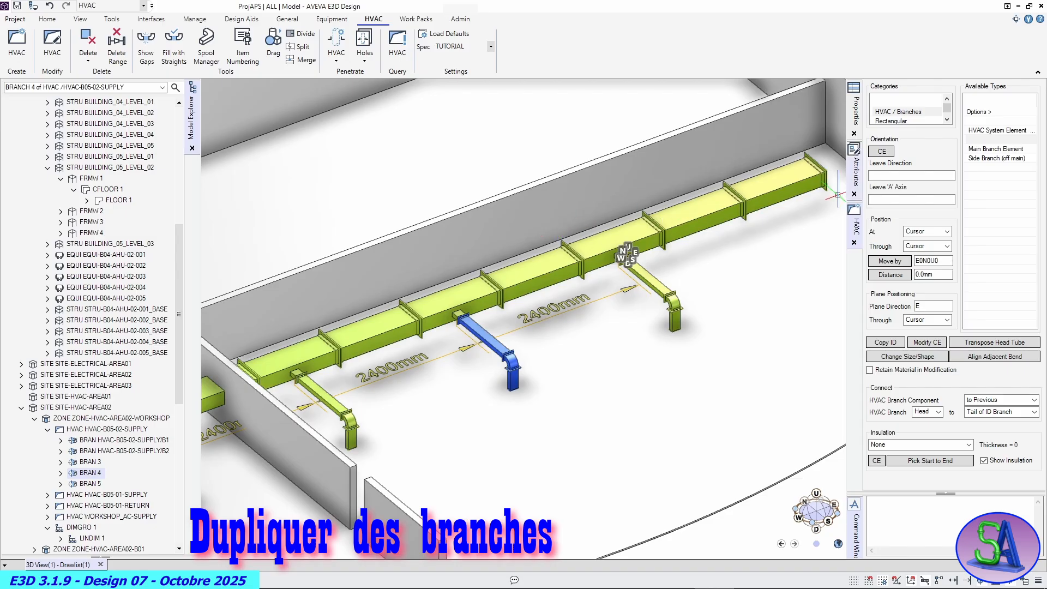
Modify BRAN 4 as a side branch, connecting its head to the middle branch connector on the main duct
{"action": "left_click", "coordinate": [925, 342]}
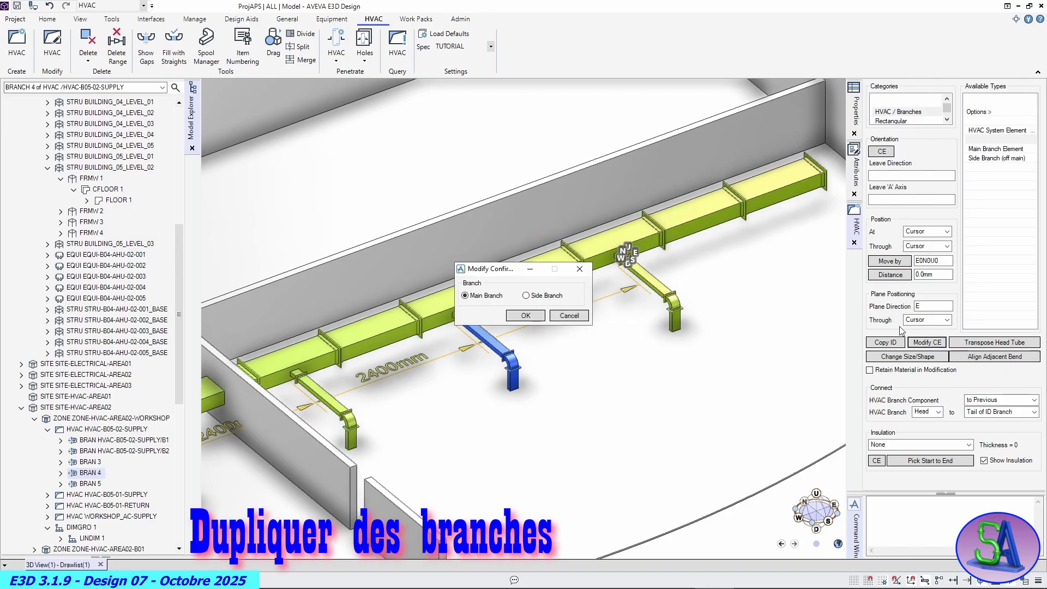
{"action": "left_click", "coordinate": [525, 317]}
{"action": "left_click_drag", "start_coordinate": [531, 241], "coordinate": [449, 133]}
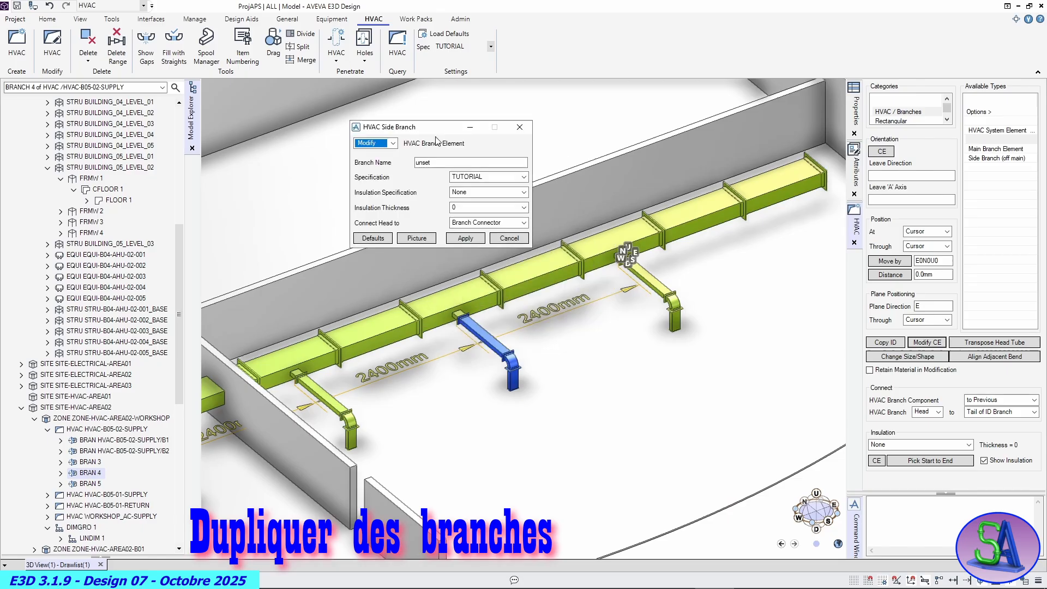
{"action": "left_click", "coordinate": [464, 238]}
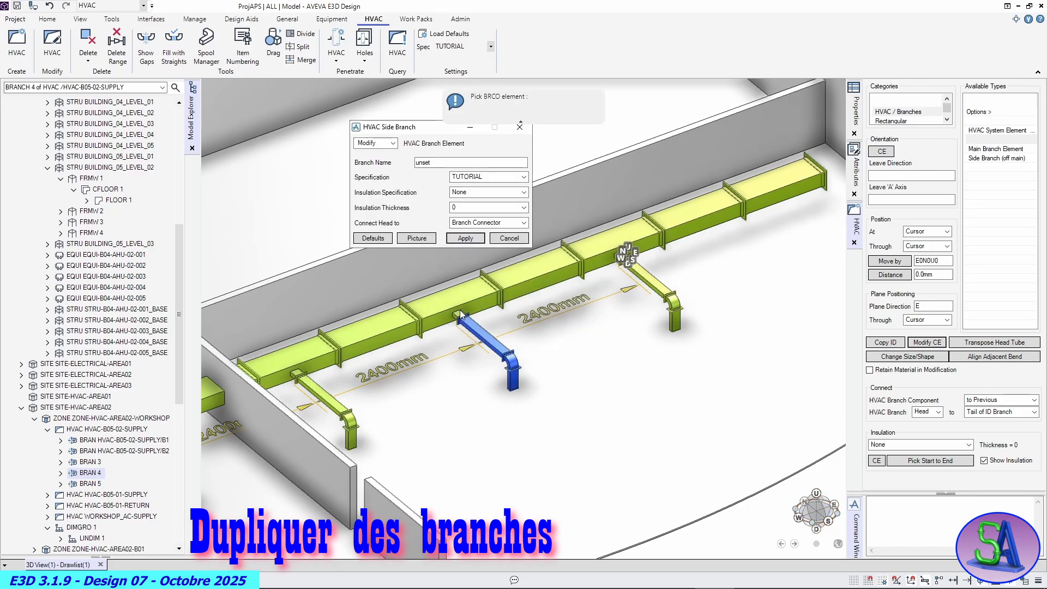
{"action": "scroll", "coordinate": [460, 311], "scroll_direction": "up", "scroll_amount": 4}
{"action": "left_click", "coordinate": [459, 314]}
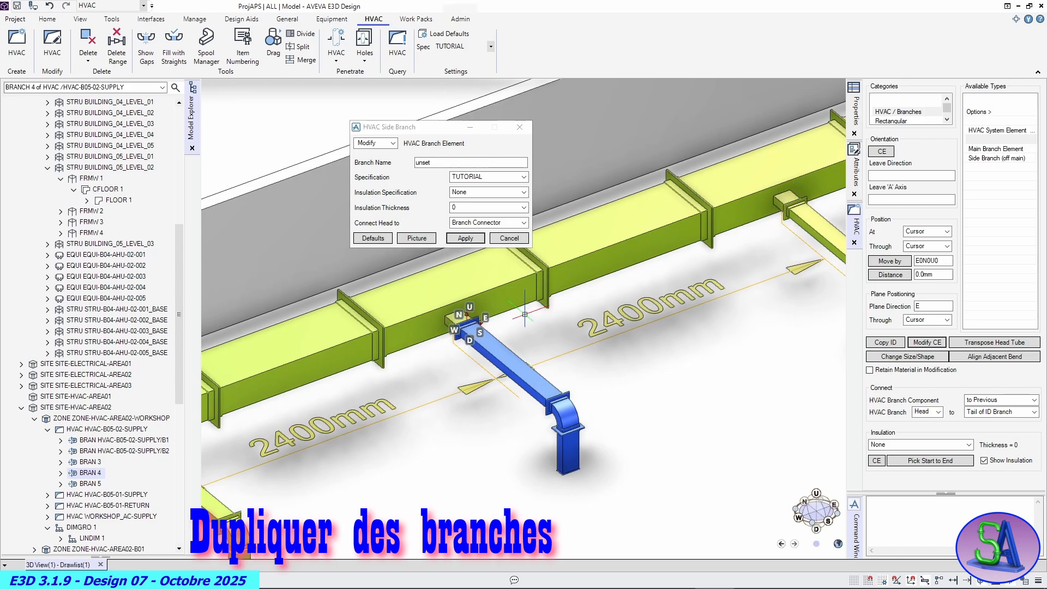
{"action": "left_click", "coordinate": [507, 238]}
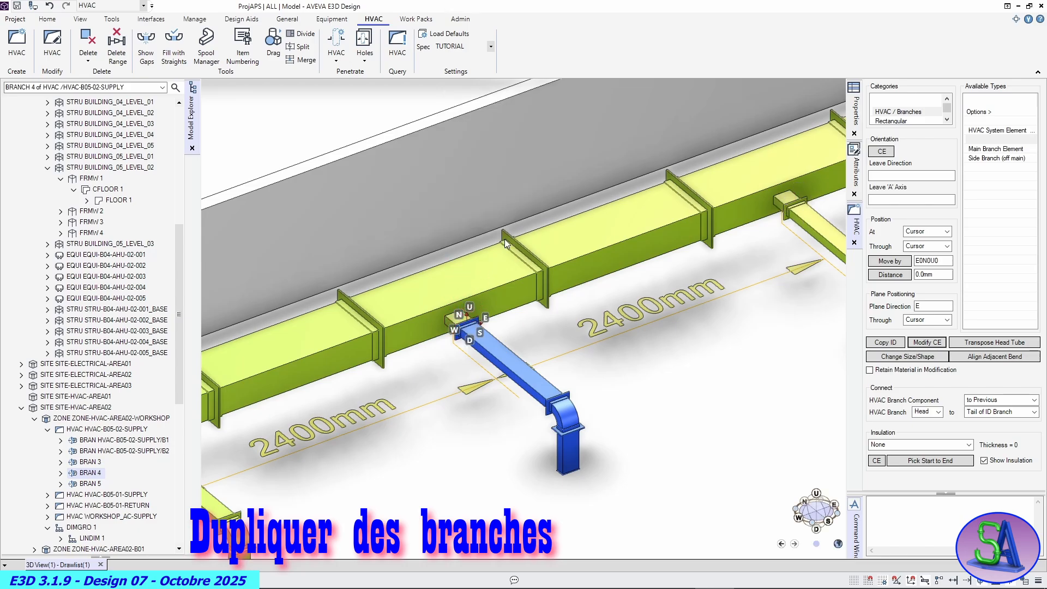
Modify BRAN 5 as a side branch, connecting its head to the main duct's branch connector just beyond the partition wall
{"action": "scroll", "coordinate": [383, 315], "scroll_direction": "down", "scroll_amount": 4}
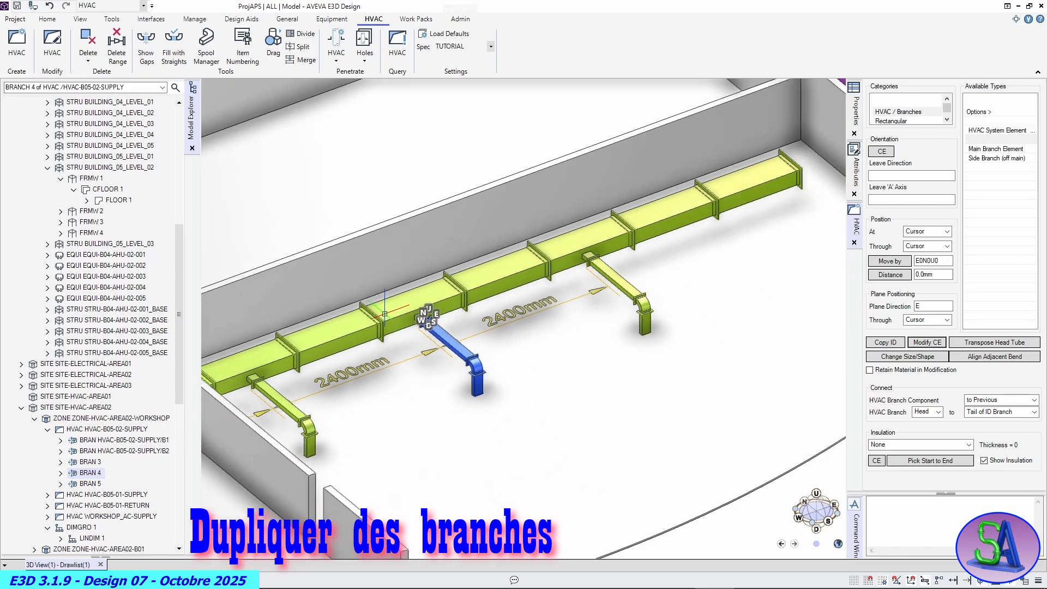
{"action": "left_click", "coordinate": [100, 485]}
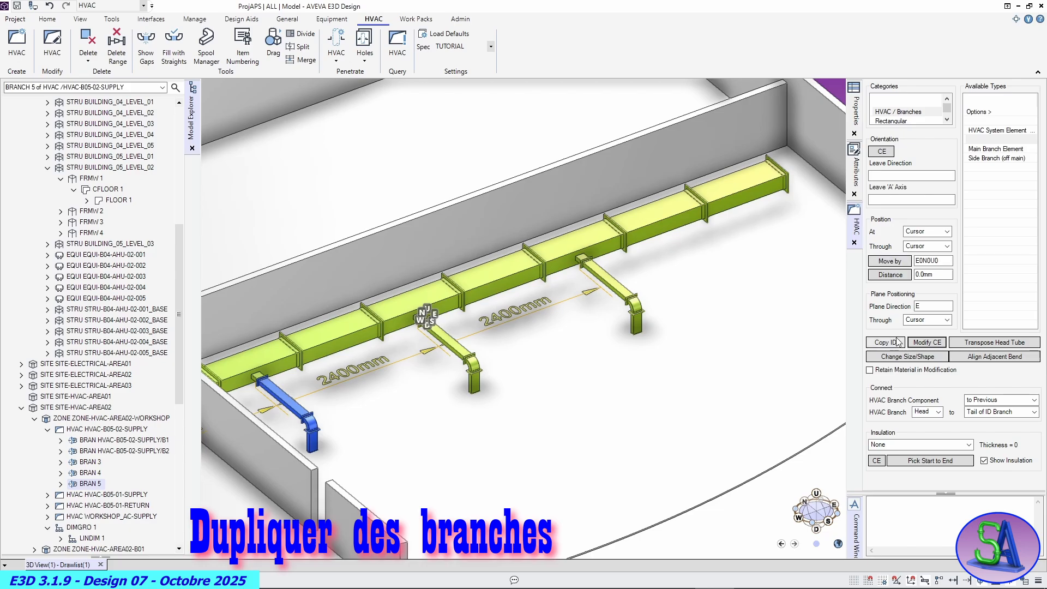
{"action": "left_click", "coordinate": [920, 343]}
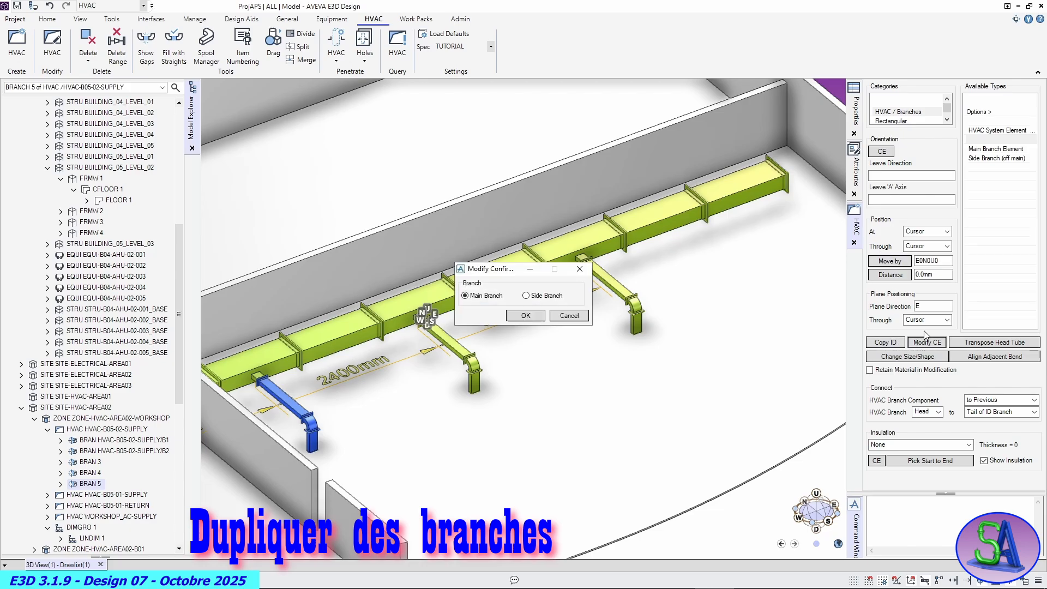
{"action": "left_click", "coordinate": [526, 295]}
{"action": "left_click", "coordinate": [525, 315]}
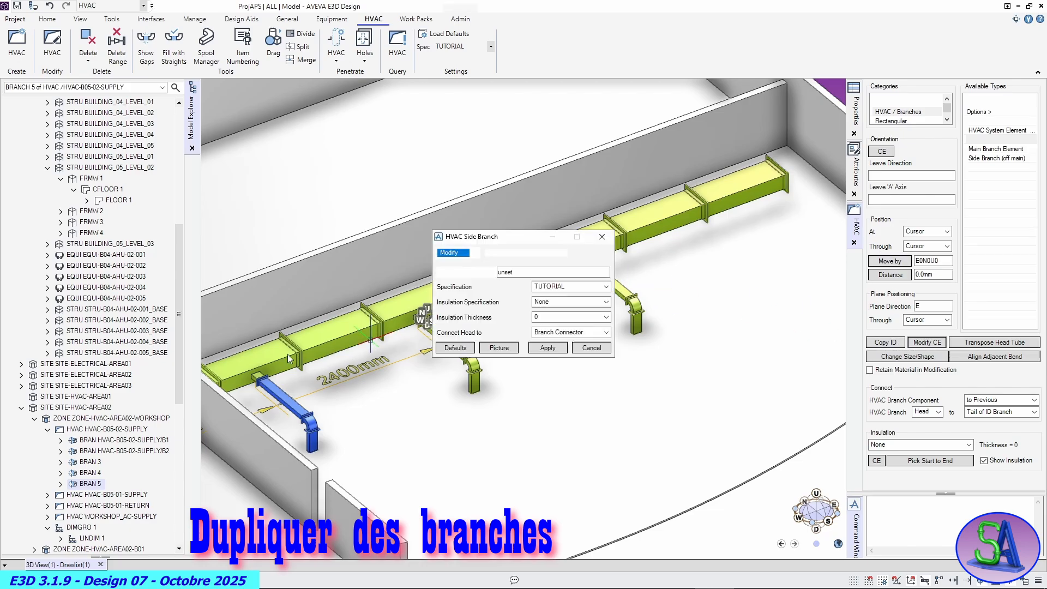
{"action": "left_click", "coordinate": [547, 348]}
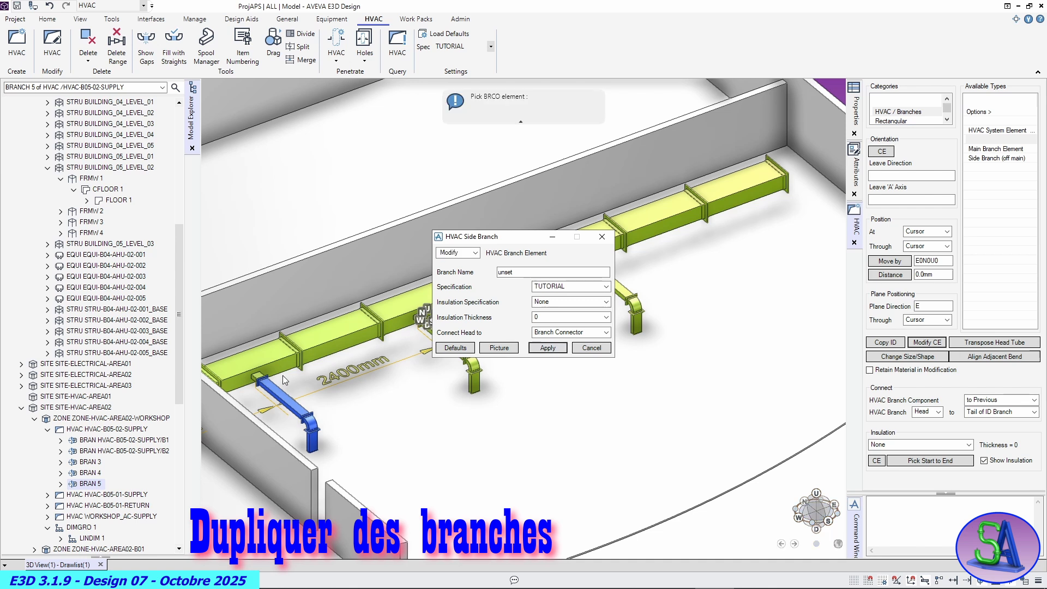
{"action": "scroll", "coordinate": [259, 380], "scroll_direction": "up", "scroll_amount": 1}
{"action": "scroll", "coordinate": [260, 379], "scroll_direction": "up", "scroll_amount": 4}
{"action": "left_click", "coordinate": [261, 378]}
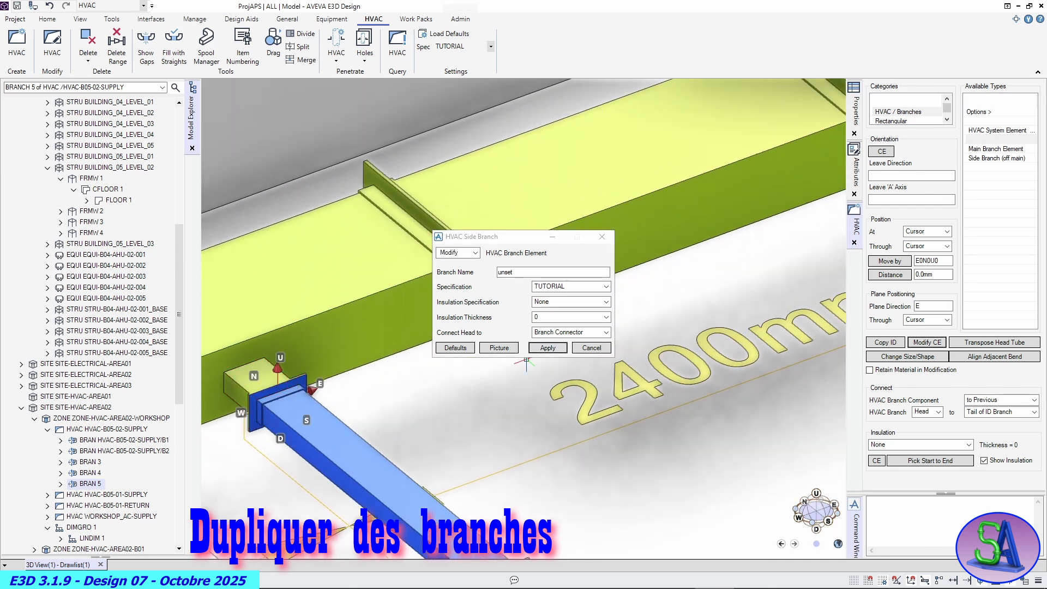
{"action": "left_click", "coordinate": [591, 348]}
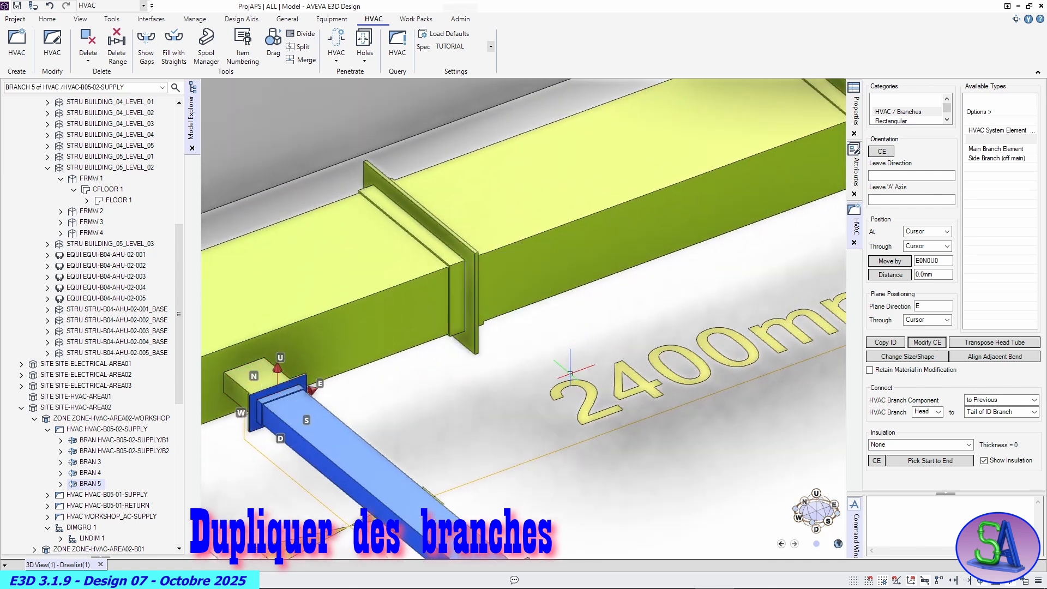
Examine the connected side branches of HVAC-B05-02-SUPPLY along the whole main duct
{"action": "scroll", "coordinate": [585, 363], "scroll_direction": "down", "scroll_amount": 5}
{"action": "scroll", "coordinate": [585, 362], "scroll_direction": "down", "scroll_amount": 5}
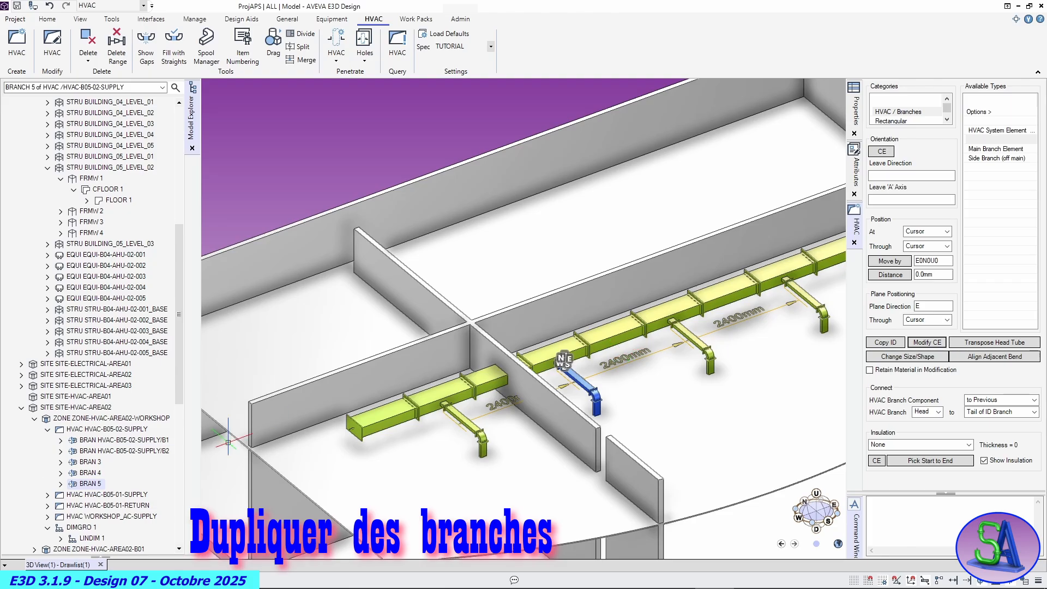
{"action": "left_click", "coordinate": [98, 431]}
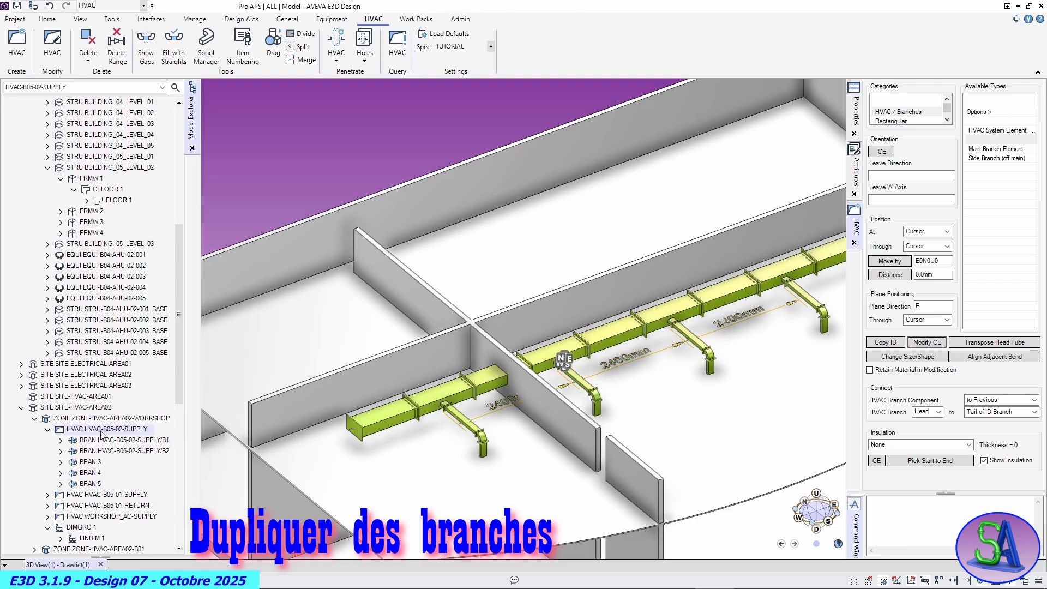
{"action": "scroll", "coordinate": [687, 357], "scroll_direction": "down", "scroll_amount": 3}
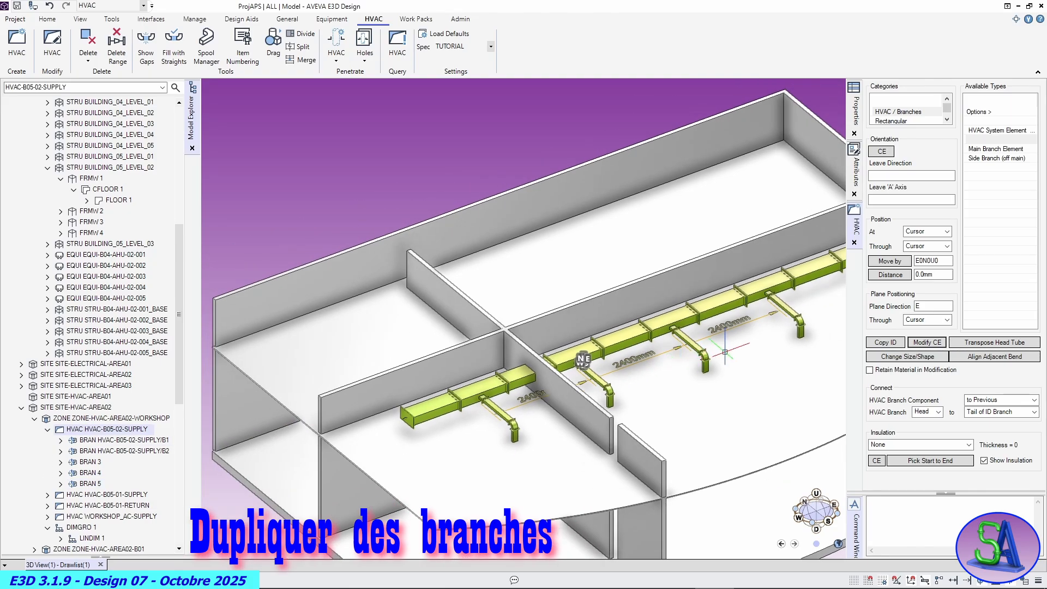
{"action": "middle_click_drag", "start_coordinate": [724, 353], "coordinate": [689, 343]}
{"action": "right_click", "coordinate": [90, 462]}
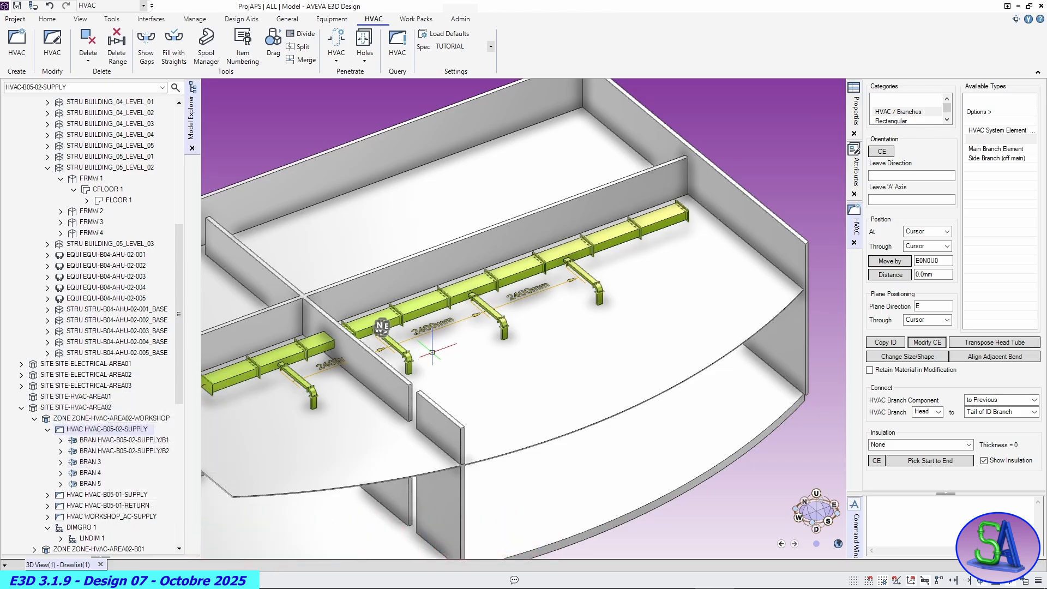
{"action": "middle_click_drag", "start_coordinate": [430, 354], "coordinate": [521, 322]}
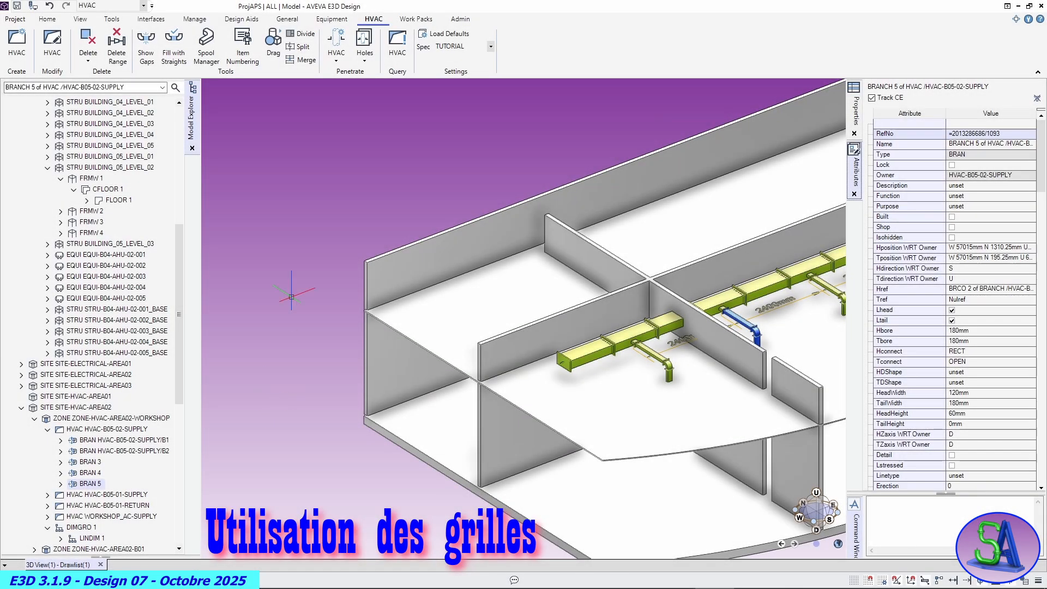
Start a rectangular grid and name it HVAC-GRID
{"action": "left_click", "coordinate": [234, 20]}
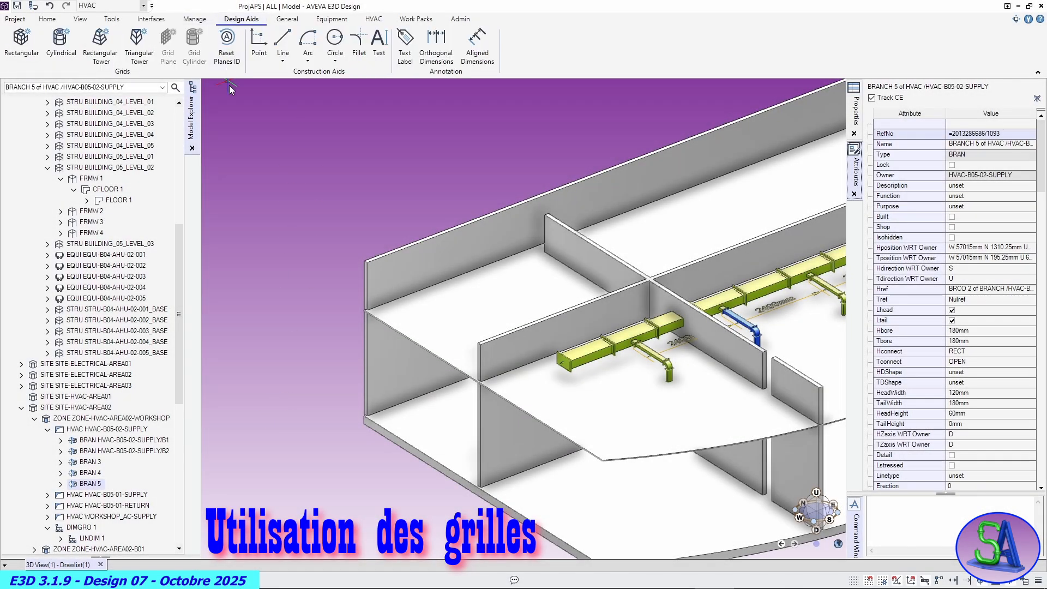
{"action": "left_click", "coordinate": [22, 44]}
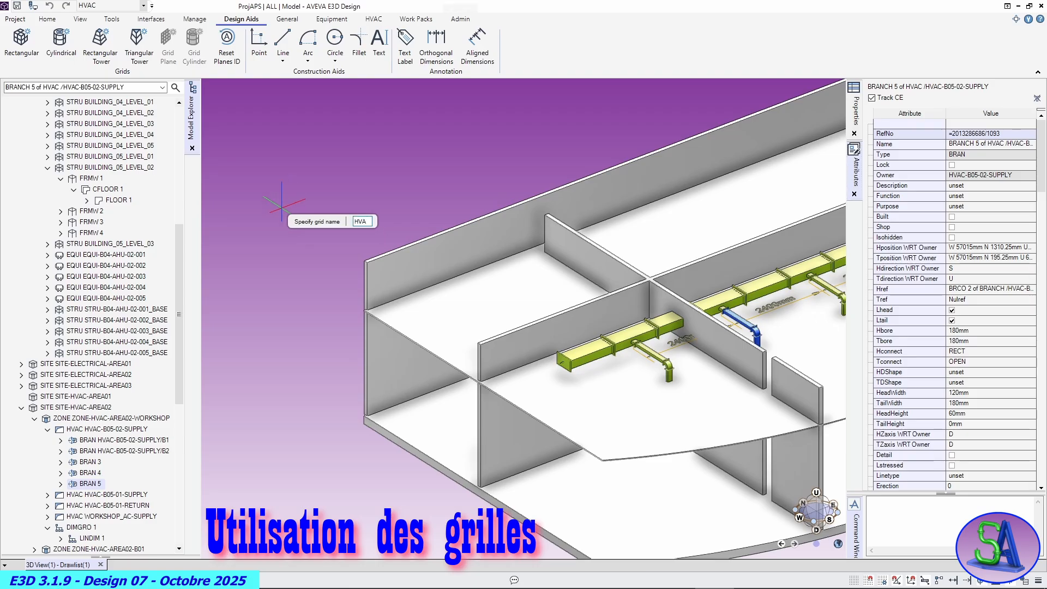
{"action": "type", "text": "C-GRID"}
{"action": "key", "text": "Return"}
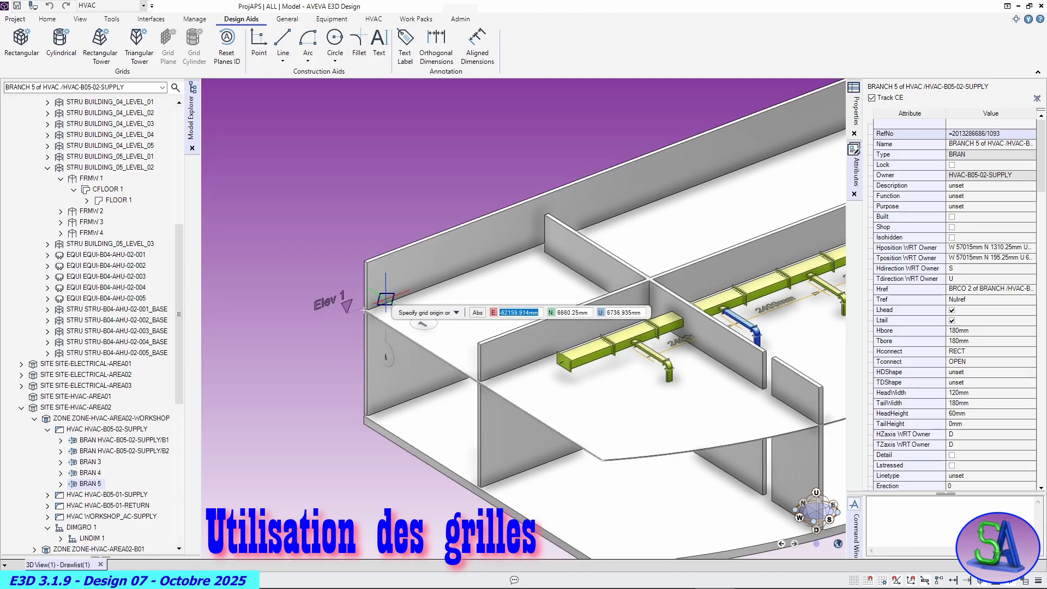
Place the grid origin with E -62655 mm and N 6660.25 mm locked from the wall's end corner, taking the elevation at the wall's base
{"action": "scroll", "coordinate": [364, 311], "scroll_direction": "up", "scroll_amount": 6}
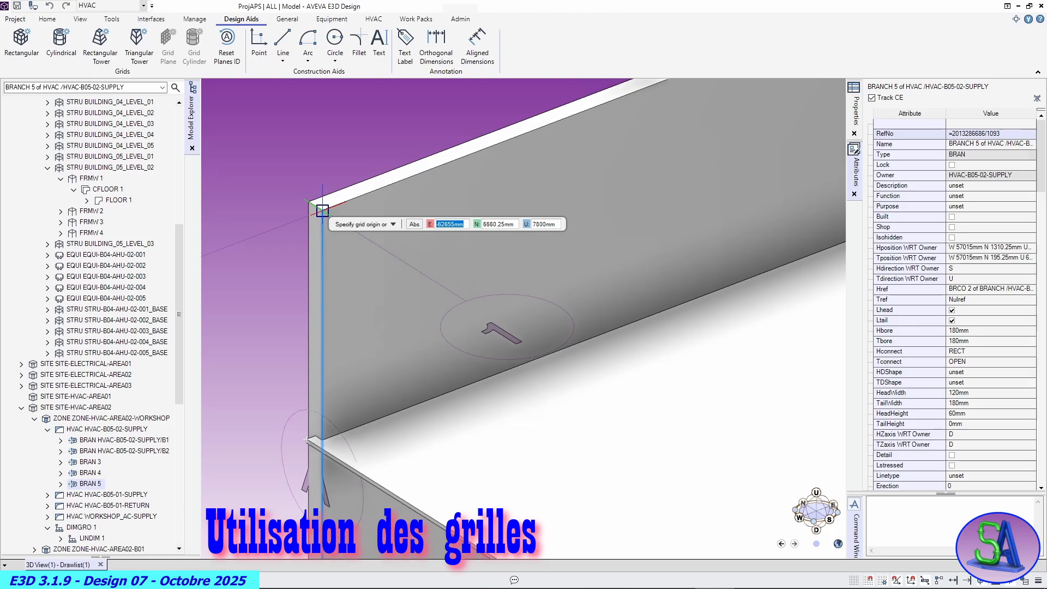
{"action": "key", "text": "space"}
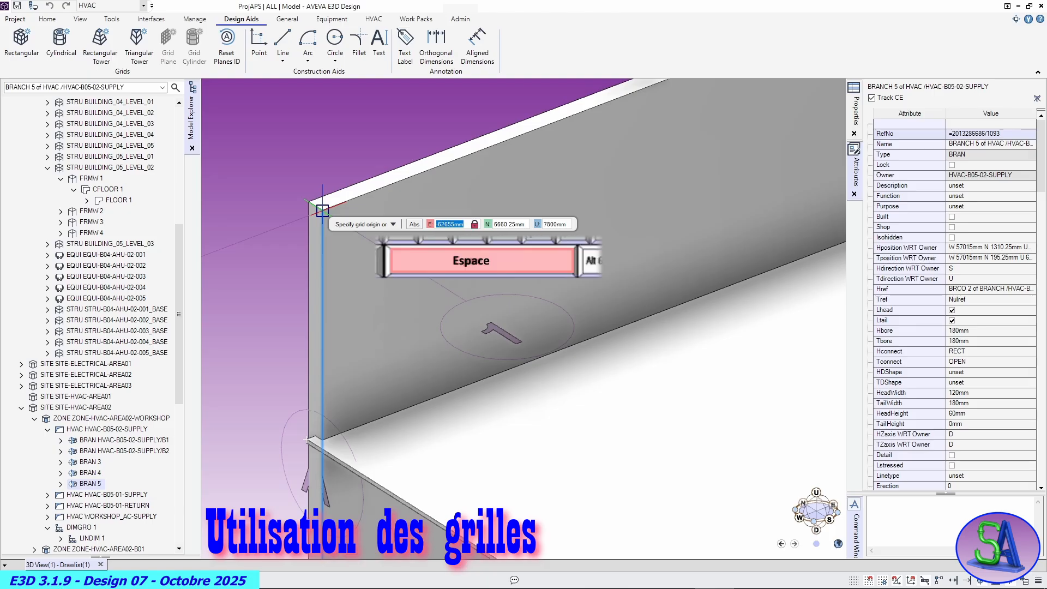
{"action": "key", "text": "Tab"}
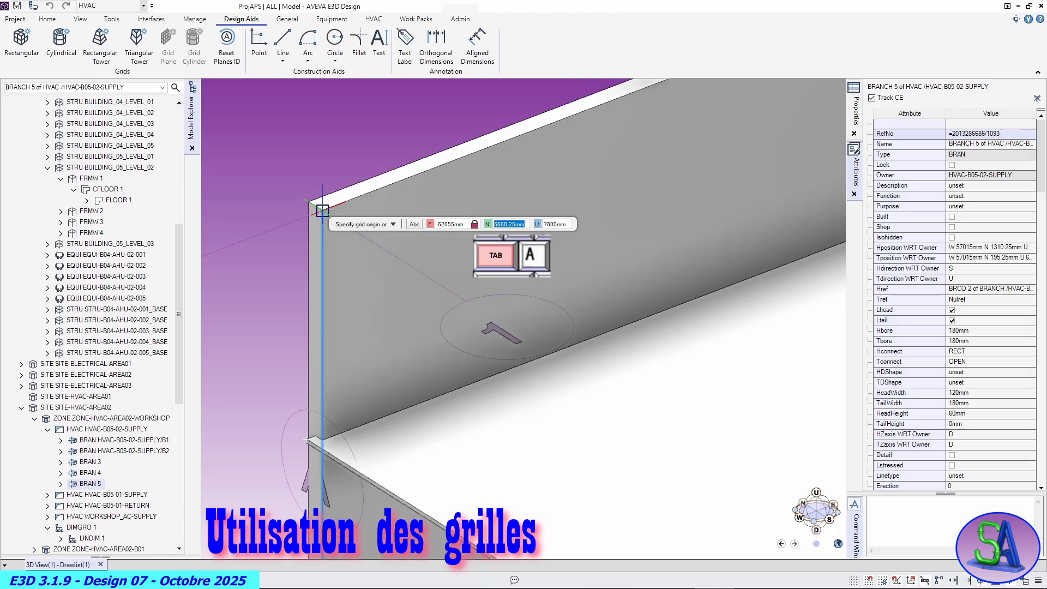
{"action": "key", "text": "space"}
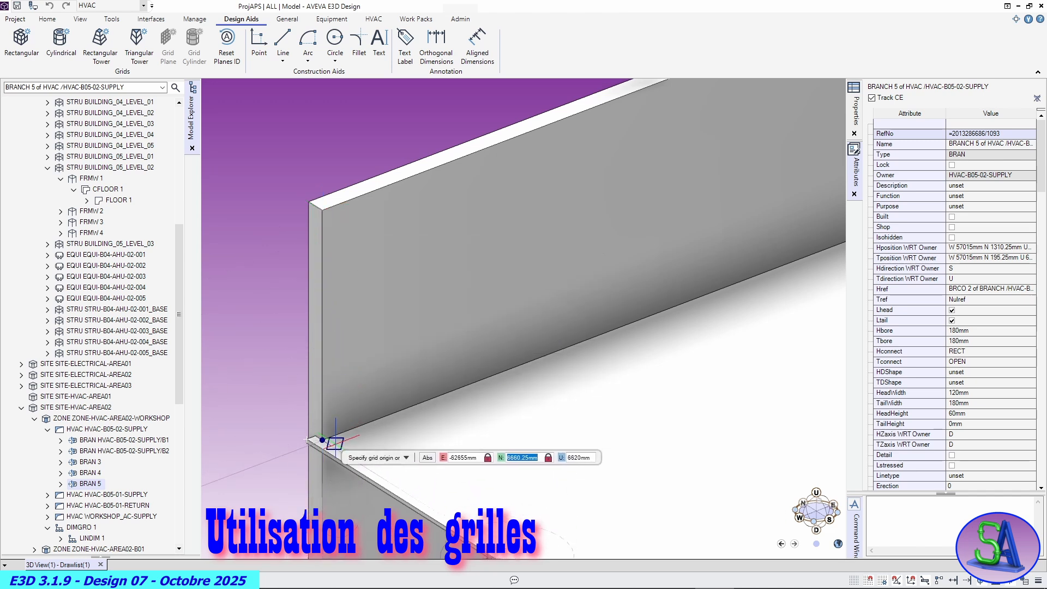
{"action": "scroll", "coordinate": [335, 443], "scroll_direction": "up", "scroll_amount": 2}
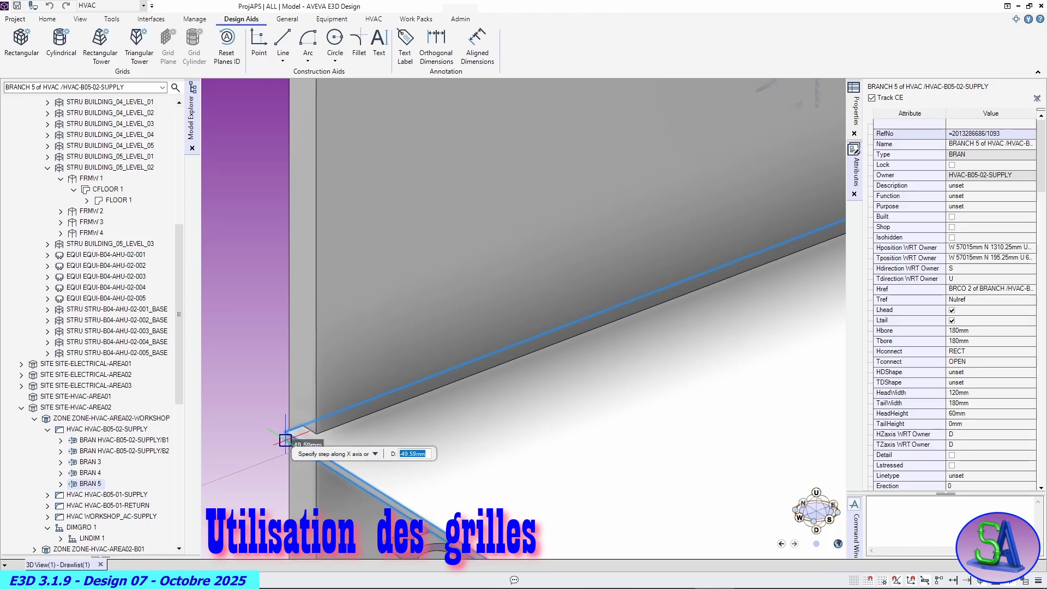
{"action": "left_click", "coordinate": [285, 438]}
Switch the view to wireframe and set the first X-axis grid step to 450 mm
{"action": "scroll", "coordinate": [422, 422], "scroll_direction": "up", "scroll_amount": 1}
{"action": "scroll", "coordinate": [436, 420], "scroll_direction": "down", "scroll_amount": 4}
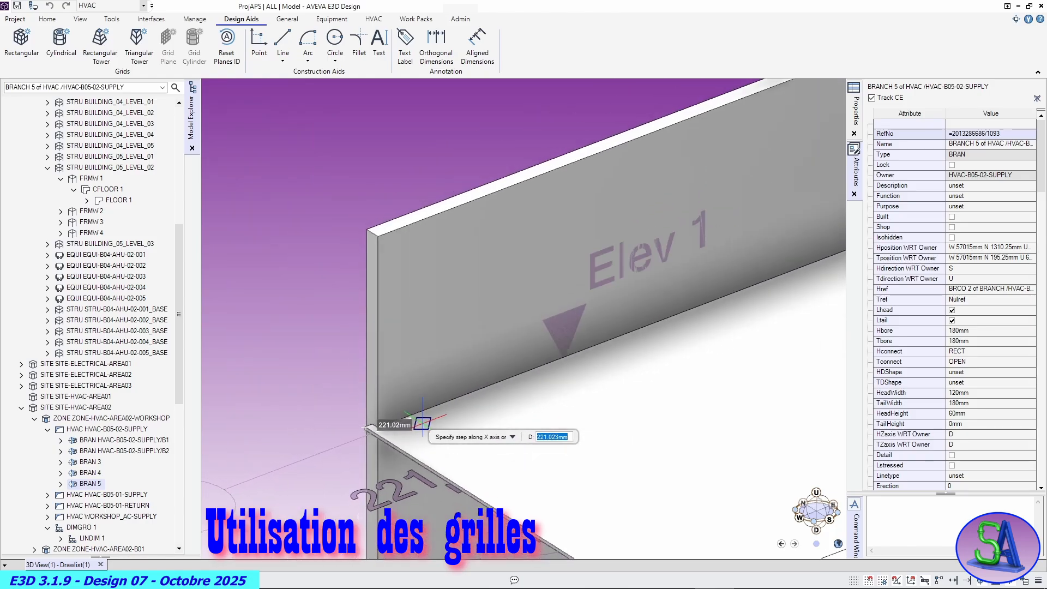
{"action": "scroll", "coordinate": [501, 393], "scroll_direction": "up", "scroll_amount": 3}
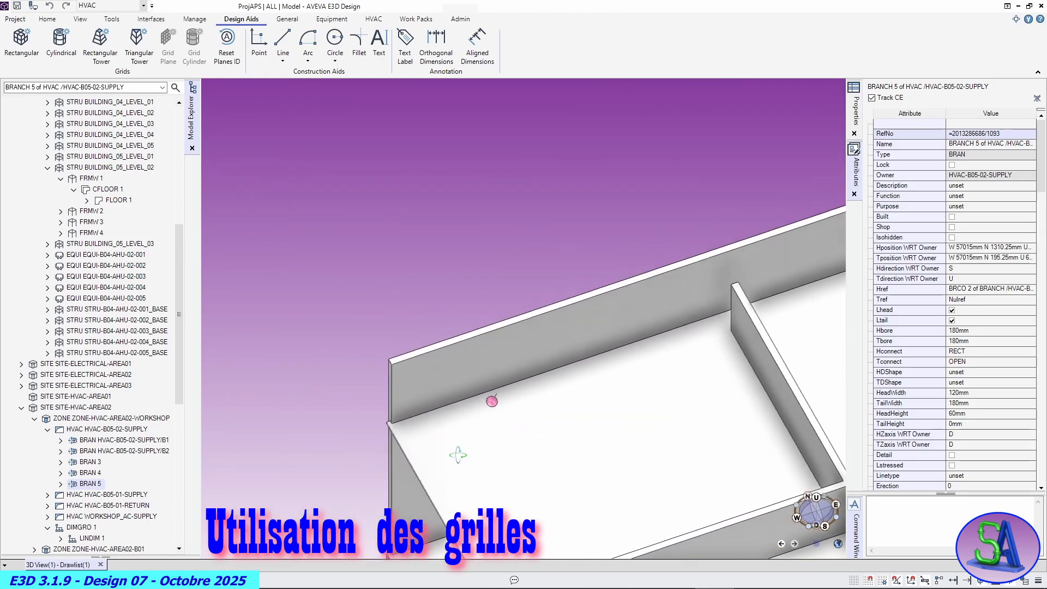
{"action": "middle_click_drag", "start_coordinate": [476, 436], "coordinate": [414, 470]}
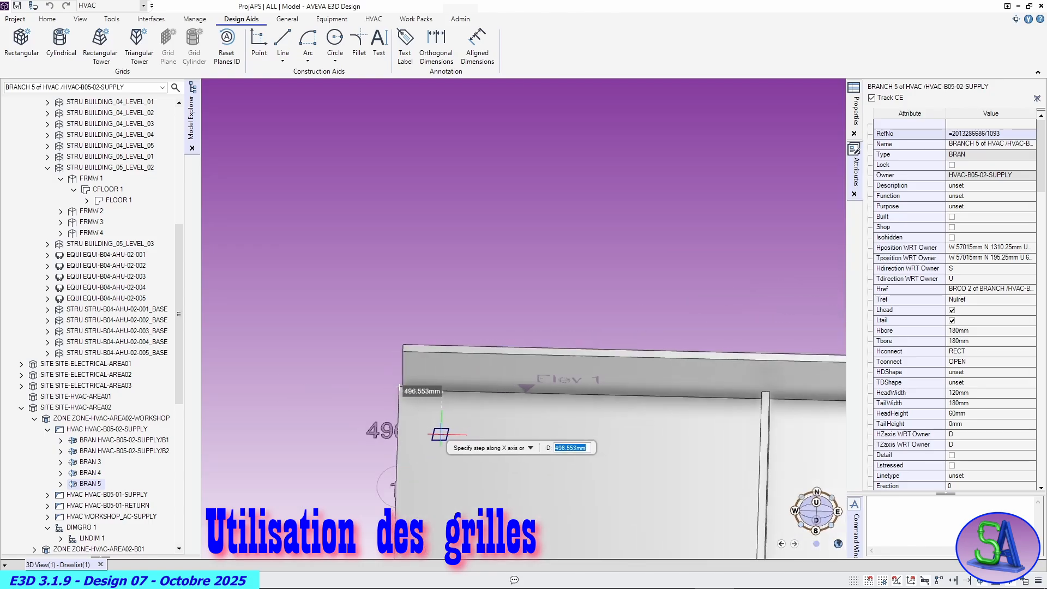
{"action": "key", "text": "F8"}
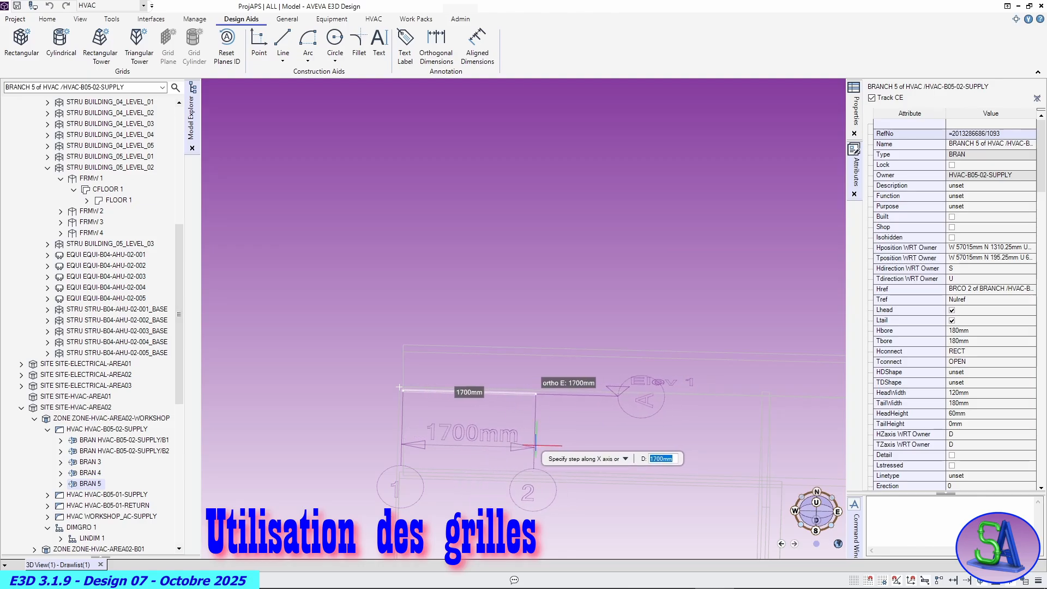
{"action": "type", "text": "6"}
{"action": "type", "text": "45"}
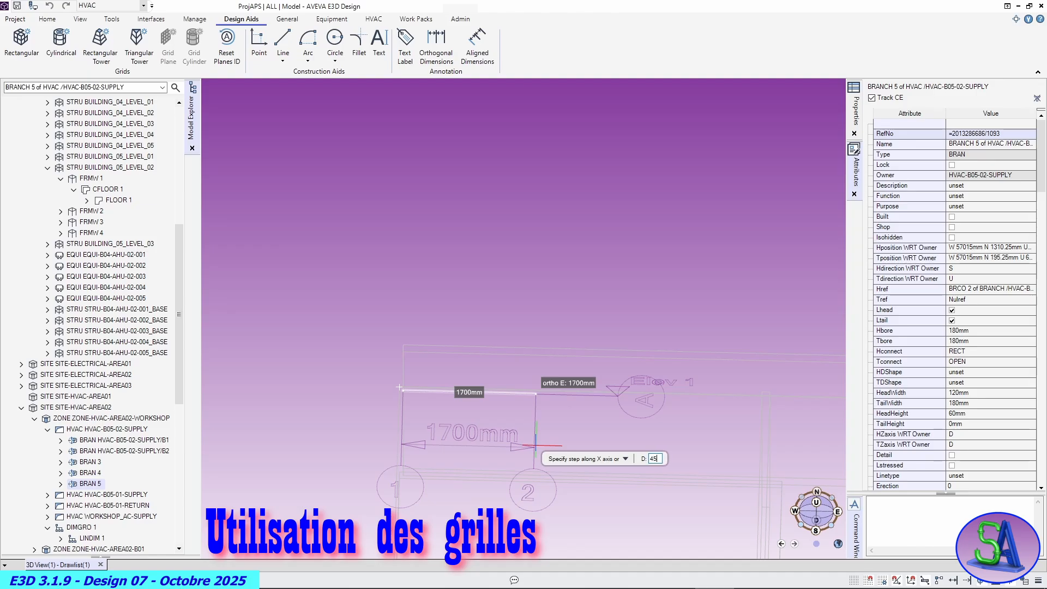
{"action": "type", "text": "0"}
{"action": "key", "text": "Return"}
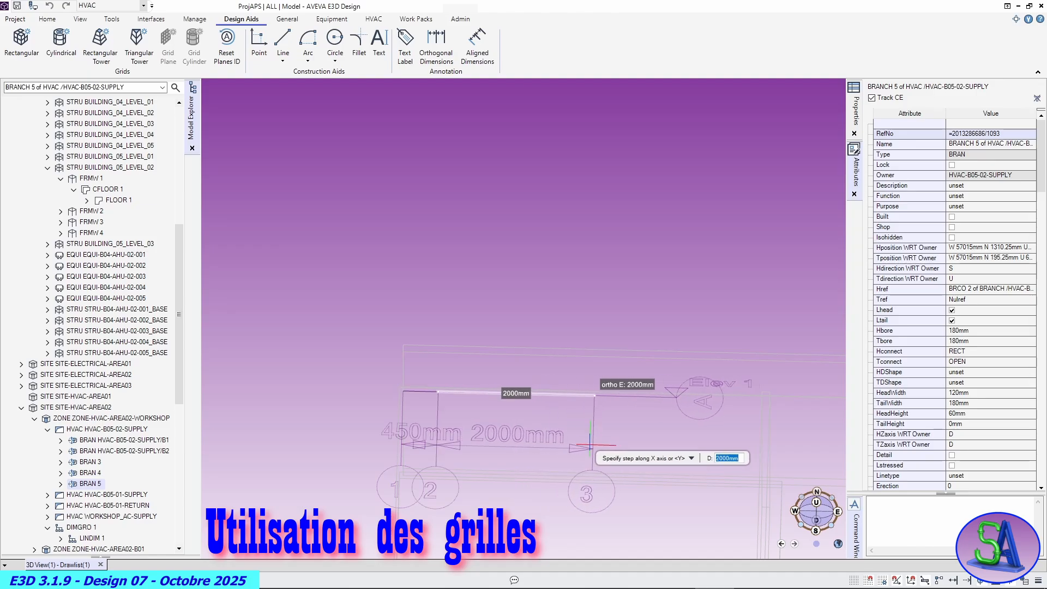
Add six 600 mm grid steps along the X axis
{"action": "scroll", "coordinate": [590, 447], "scroll_direction": "down", "scroll_amount": 3}
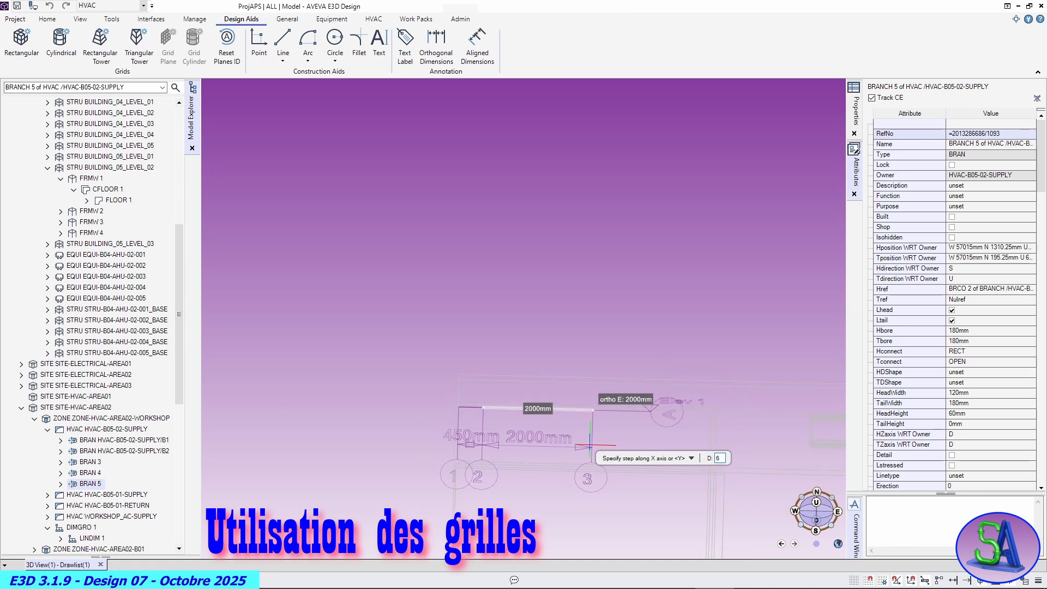
{"action": "type", "text": "*"}
{"action": "type", "text": "1600"}
{"action": "key", "text": "Return"}
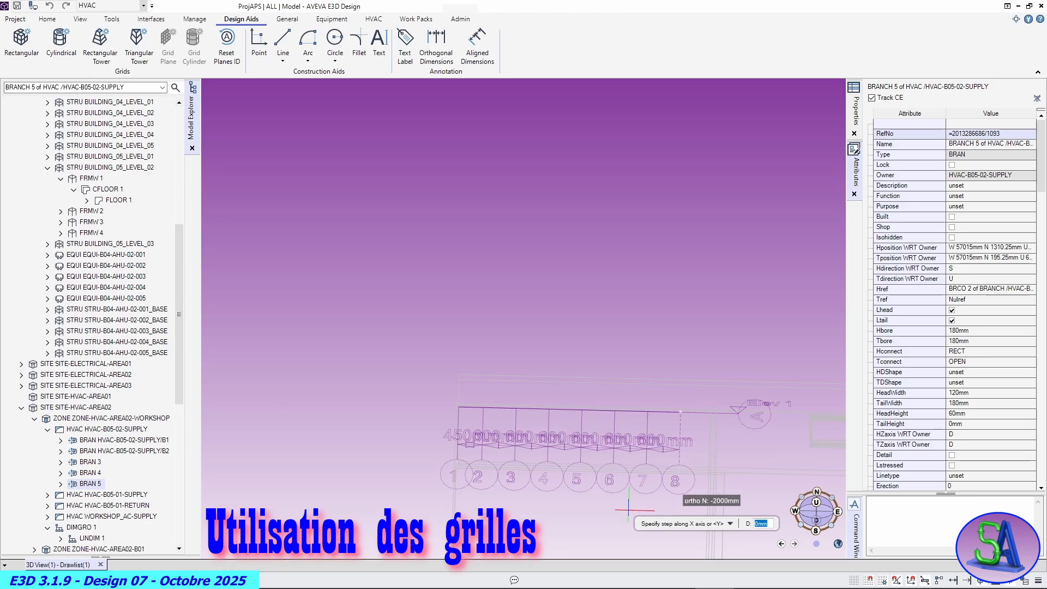
Switch to the Y axis and set its first grid step to -450 mm
{"action": "key", "text": "Return"}
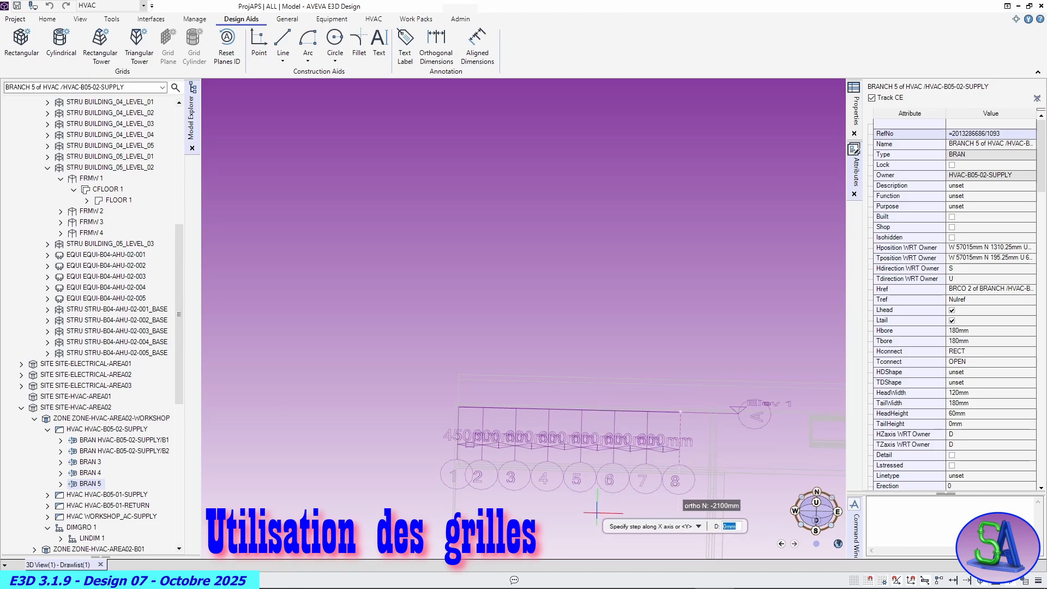
{"action": "key", "text": "Down"}
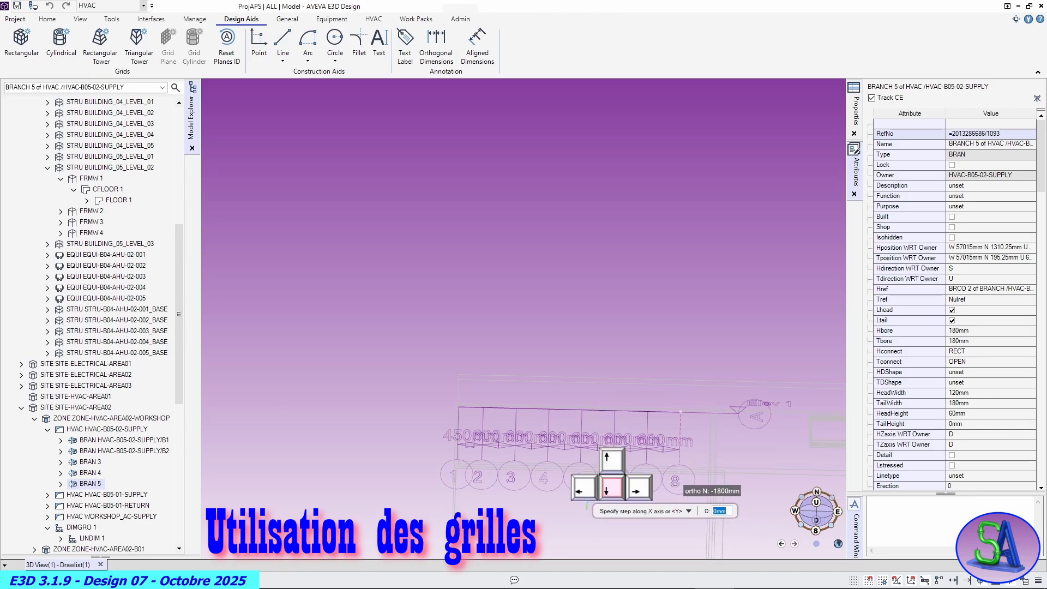
{"action": "left_click", "coordinate": [614, 534]}
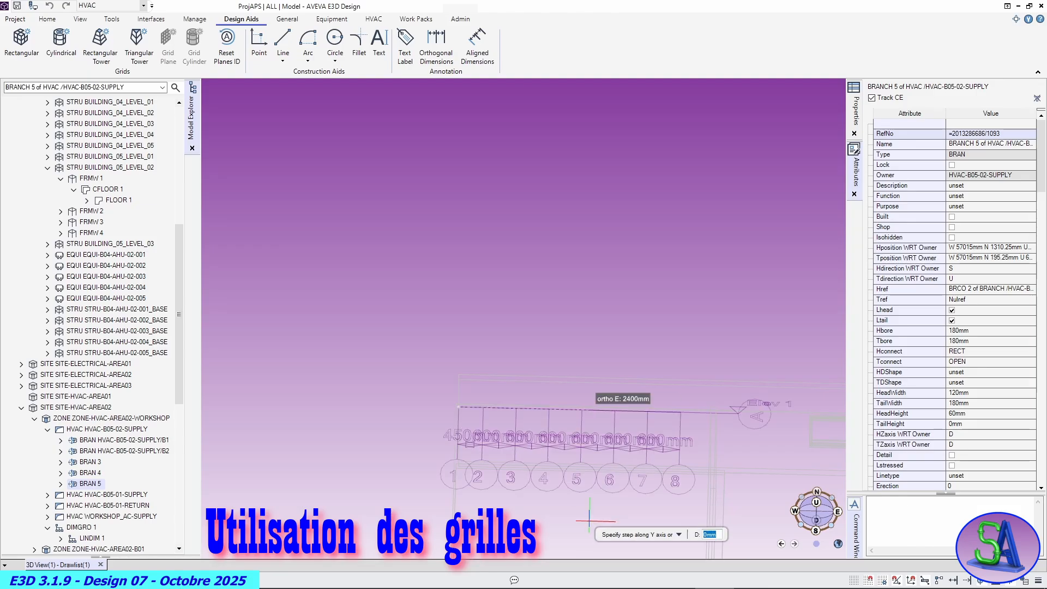
{"action": "scroll", "coordinate": [462, 497], "scroll_direction": "down", "scroll_amount": 3}
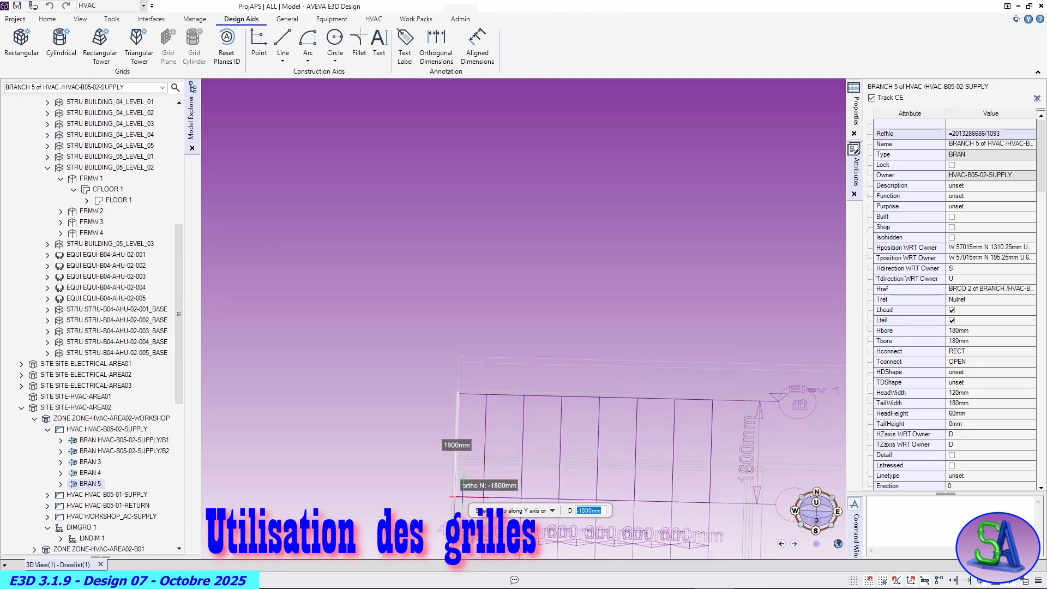
{"action": "middle_click_drag", "start_coordinate": [463, 495], "coordinate": [479, 287]}
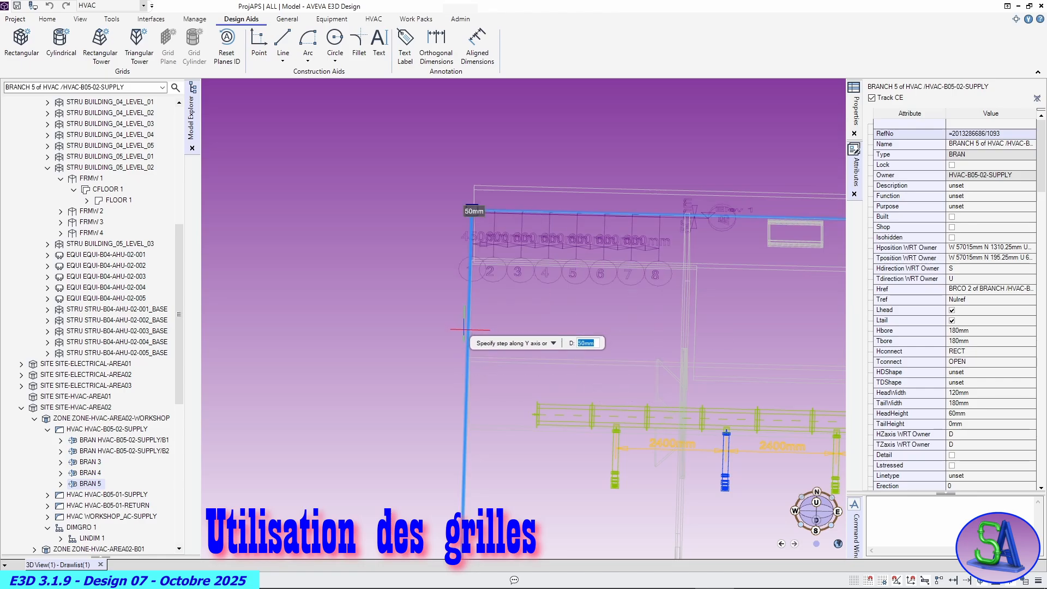
{"action": "middle_click_drag", "start_coordinate": [465, 339], "coordinate": [469, 402]}
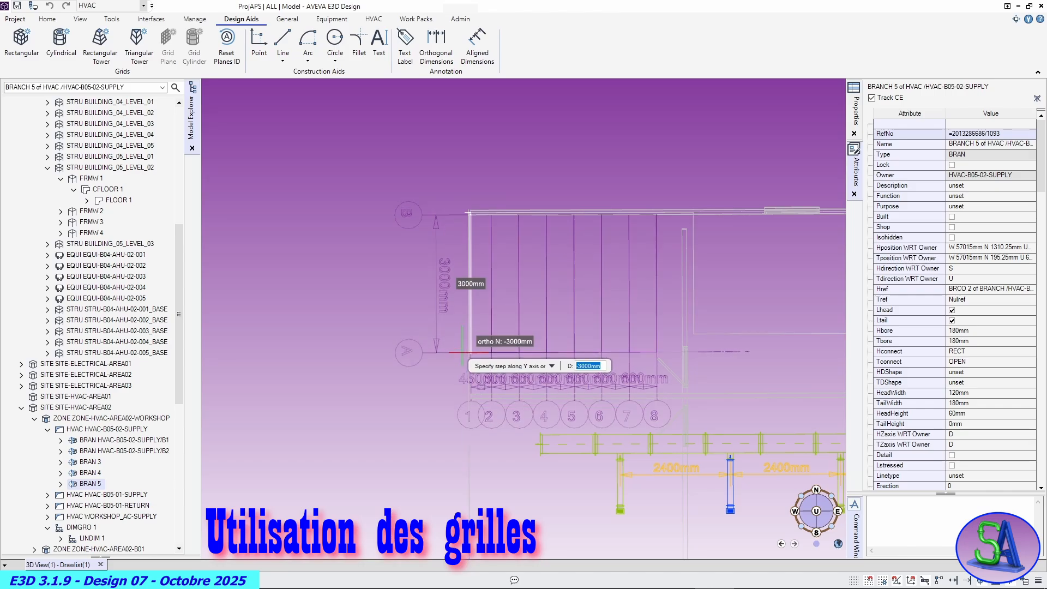
{"action": "type", "text": "-450"}
{"action": "key", "text": "Return"}
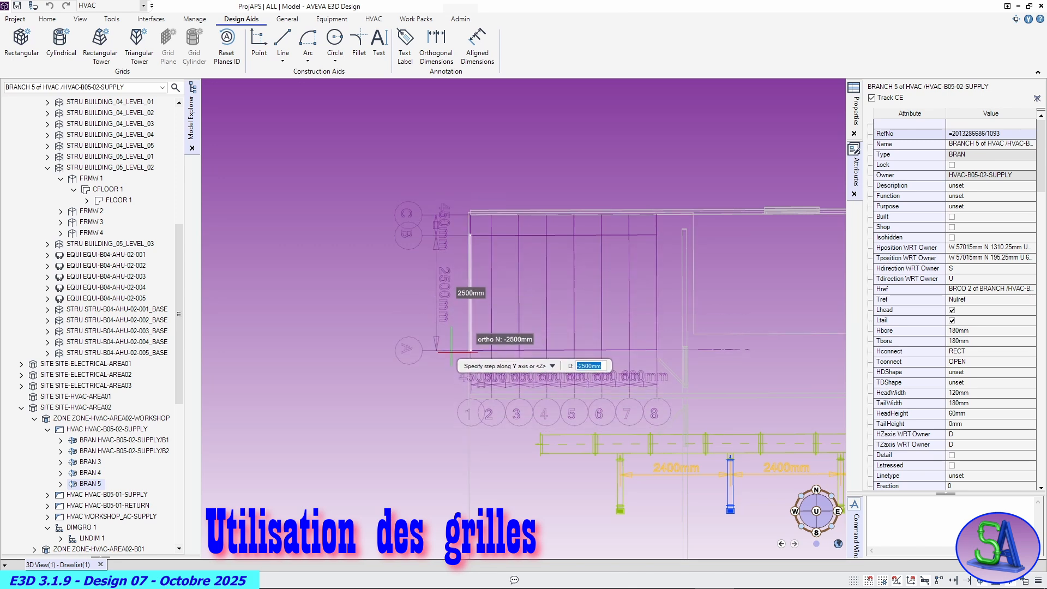
Add six -600 mm grid steps along the Y axis
{"action": "type", "text": "6"}
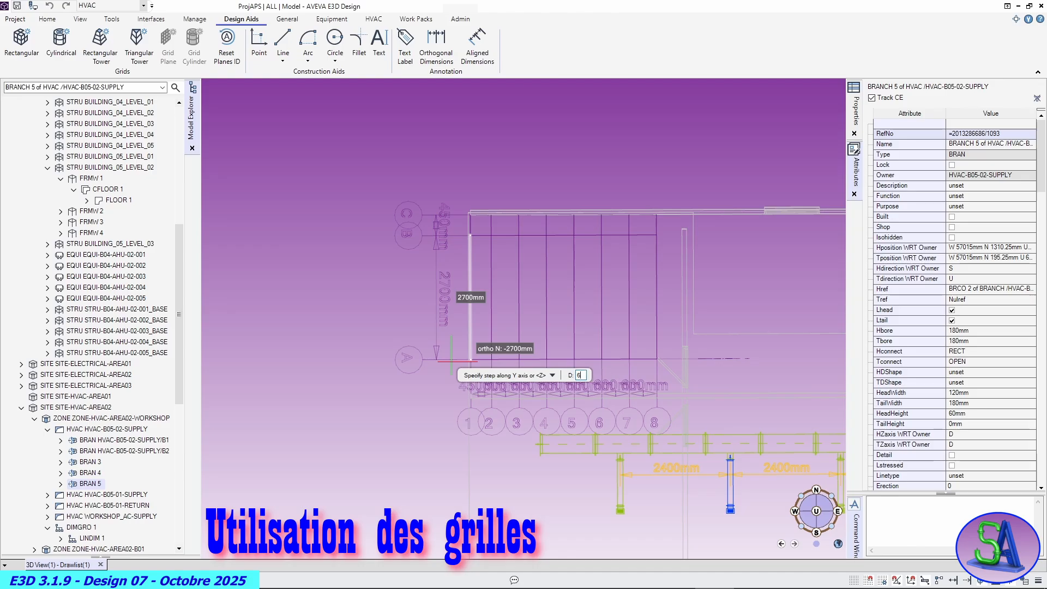
{"action": "type", "text": "'-600"}
{"action": "key", "text": "Return"}
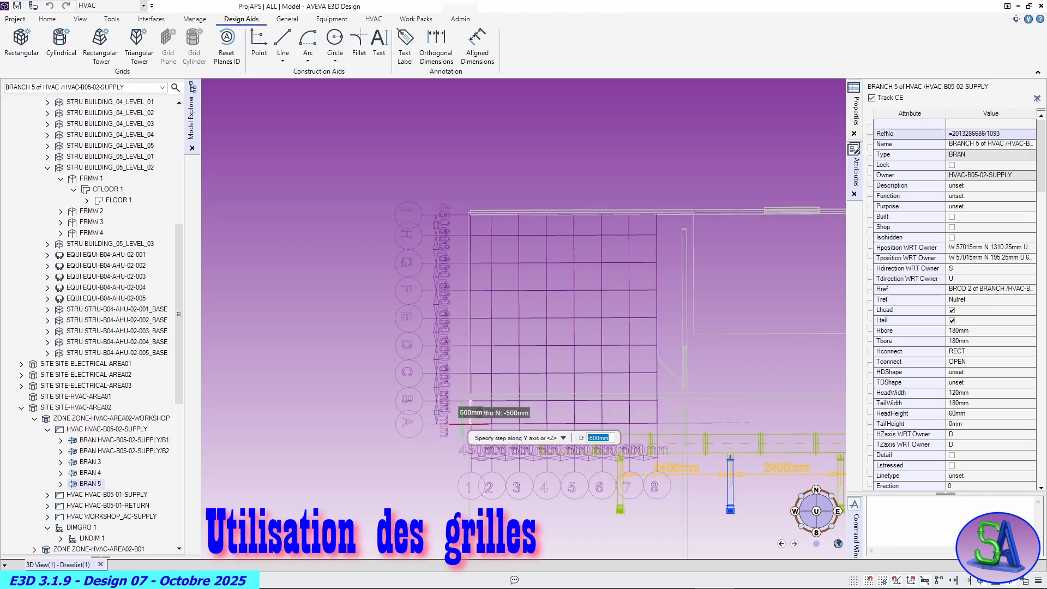
Switch to the Z axis and finish the grid without adding any elevation steps
{"action": "key", "text": "Down"}
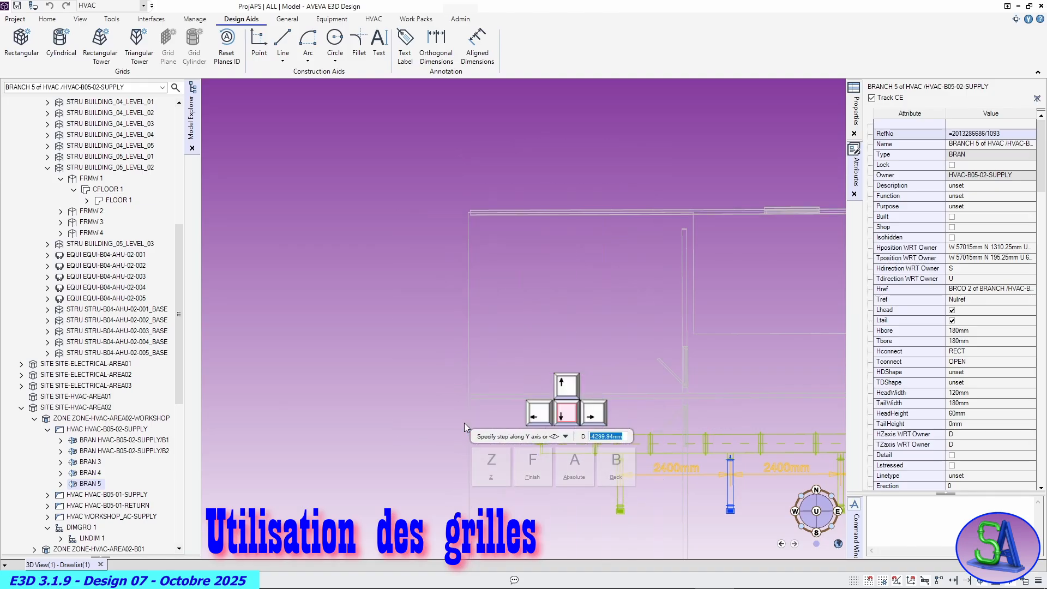
{"action": "left_click", "coordinate": [491, 467]}
{"action": "middle_click_drag", "start_coordinate": [469, 426], "coordinate": [567, 291]}
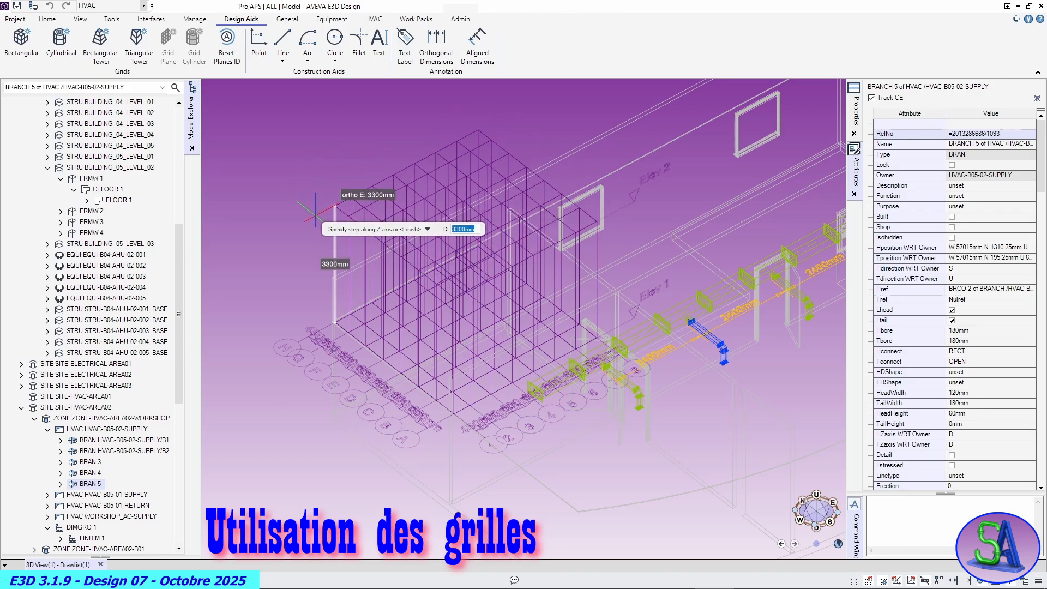
{"action": "key", "text": "Down"}
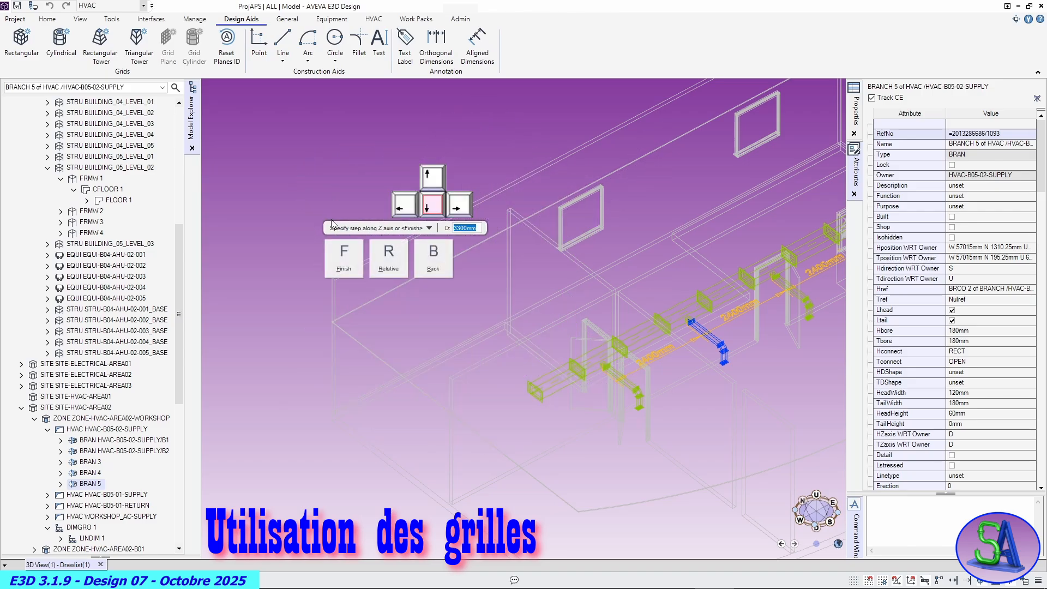
{"action": "left_click", "coordinate": [352, 257]}
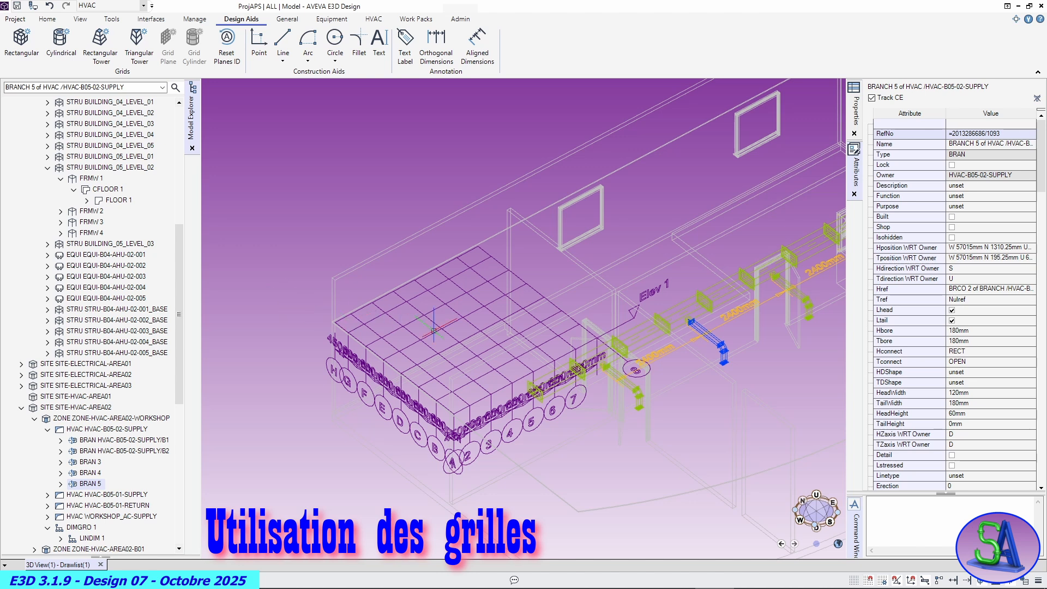
{"action": "middle_click_drag", "start_coordinate": [440, 325], "coordinate": [571, 319]}
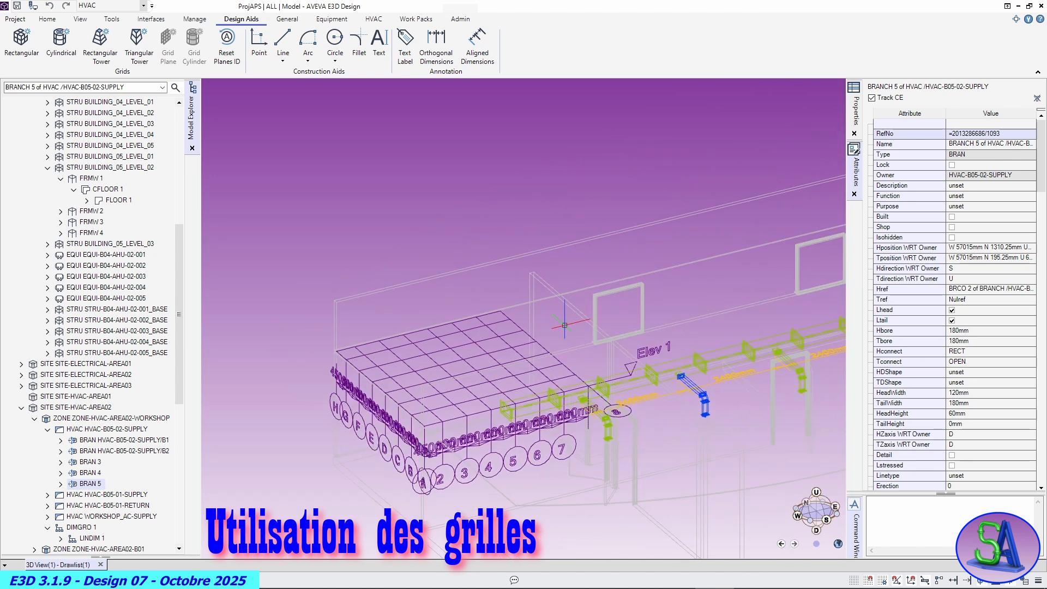
View the grid in plan and reduce the size of its labels and dimension text by two increments
{"action": "left_click", "coordinate": [817, 532]}
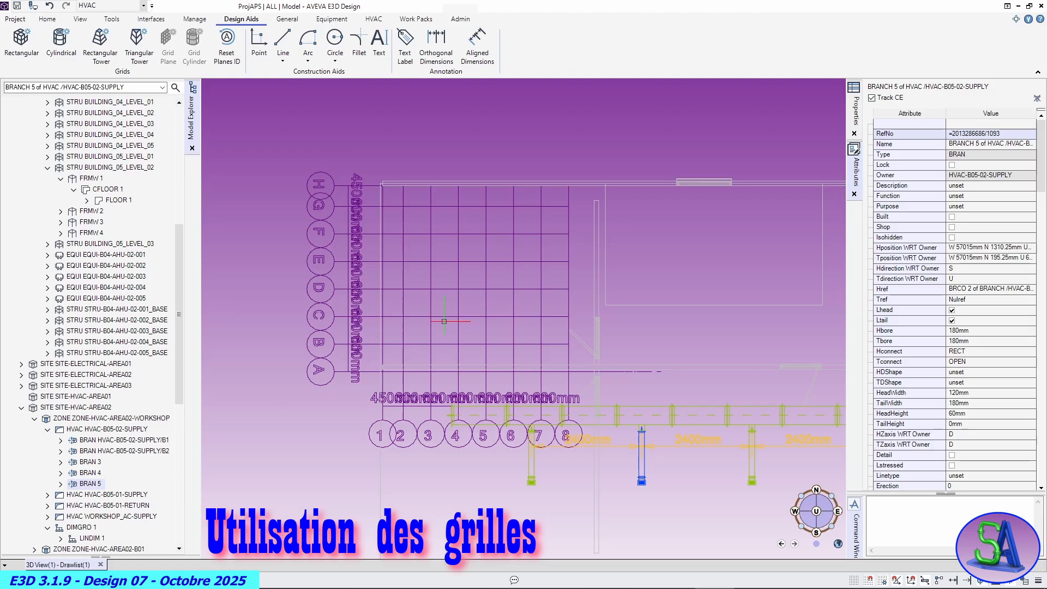
{"action": "scroll", "coordinate": [444, 321], "scroll_direction": "up", "scroll_amount": 2}
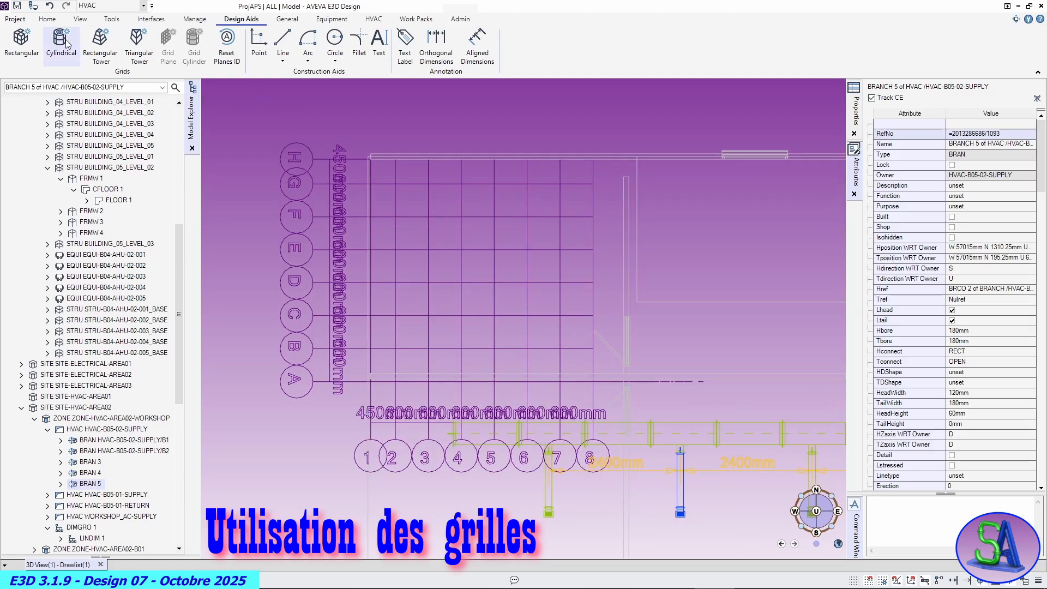
{"action": "left_click", "coordinate": [47, 19]}
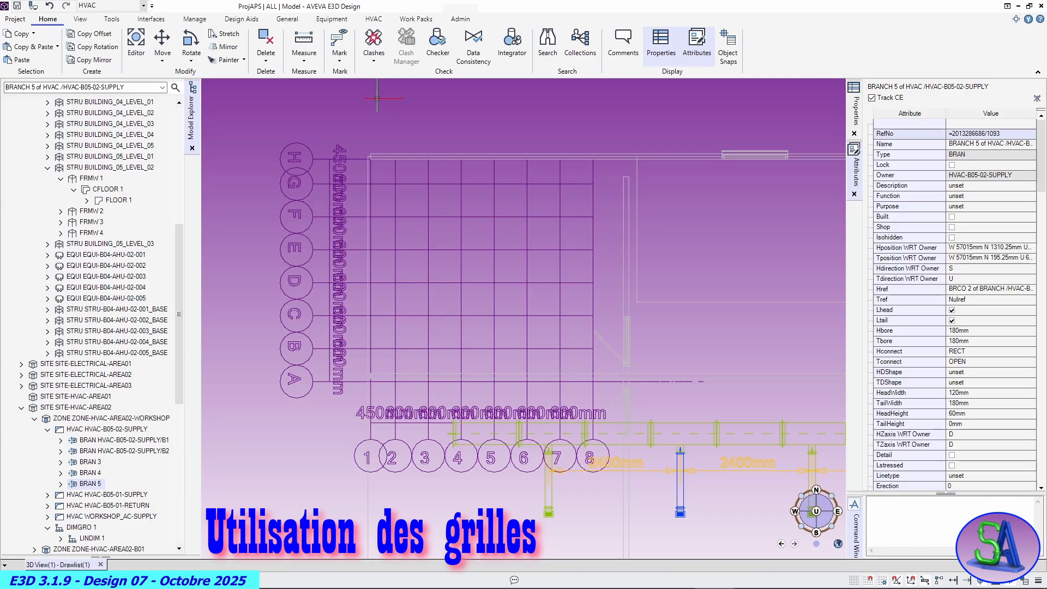
{"action": "left_click", "coordinate": [80, 19]}
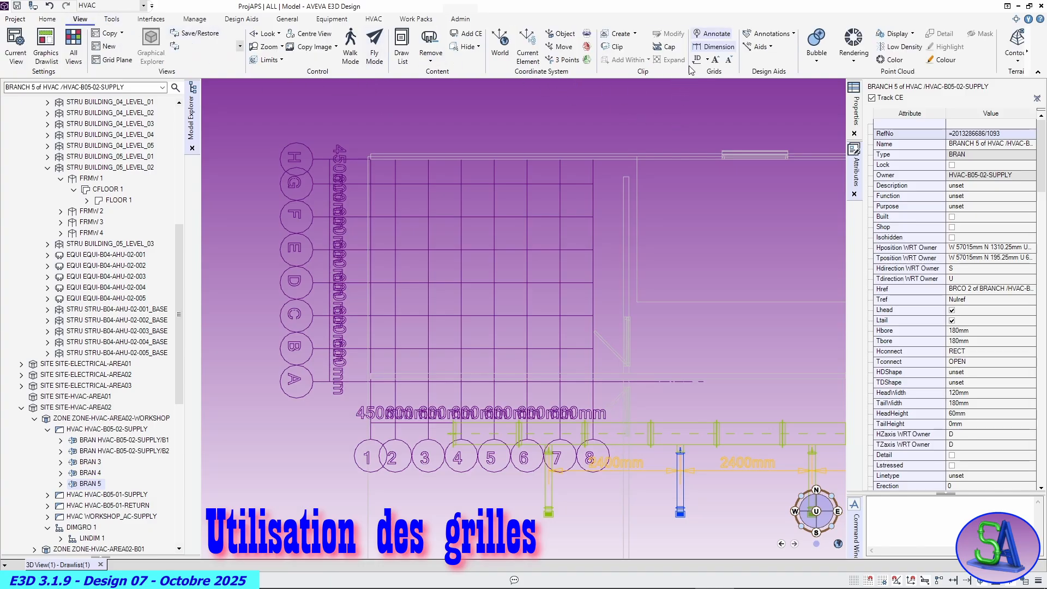
{"action": "left_click", "coordinate": [728, 60]}
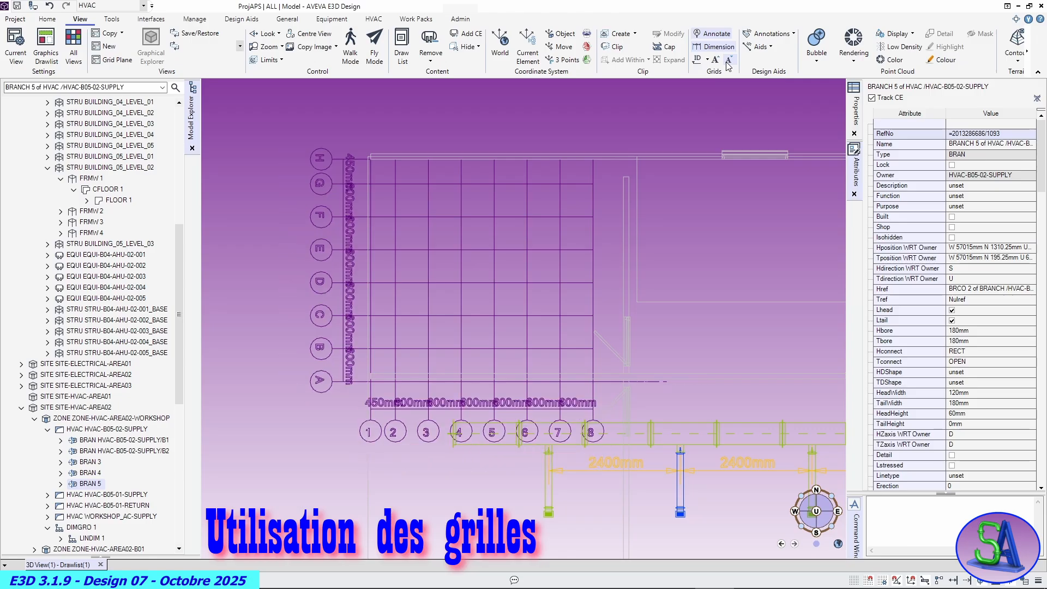
{"action": "left_click", "coordinate": [727, 63]}
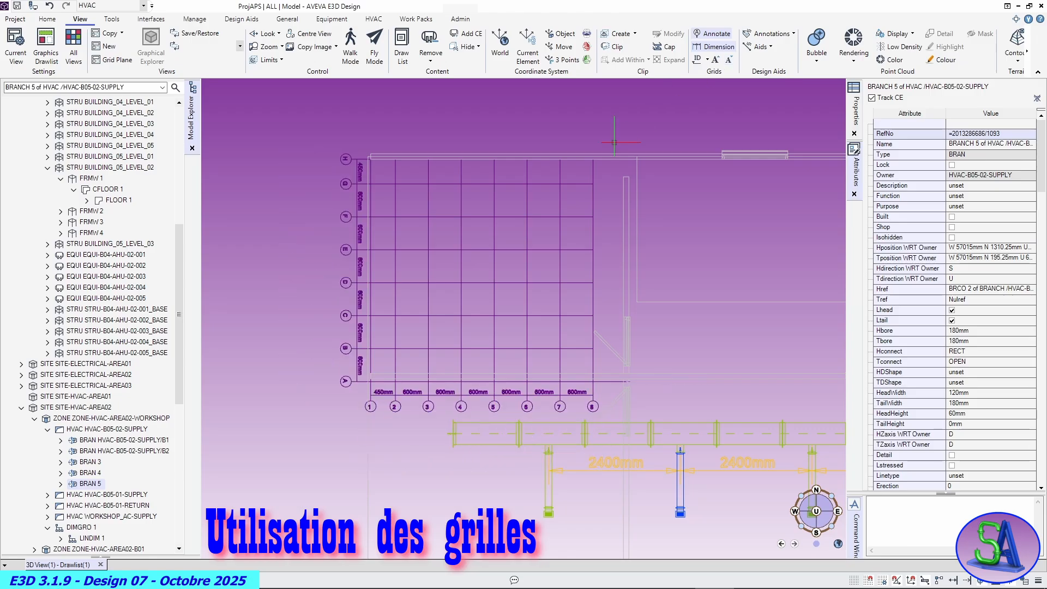
{"action": "scroll", "coordinate": [454, 263], "scroll_direction": "up", "scroll_amount": 2}
{"action": "scroll", "coordinate": [454, 262], "scroll_direction": "up", "scroll_amount": 1}
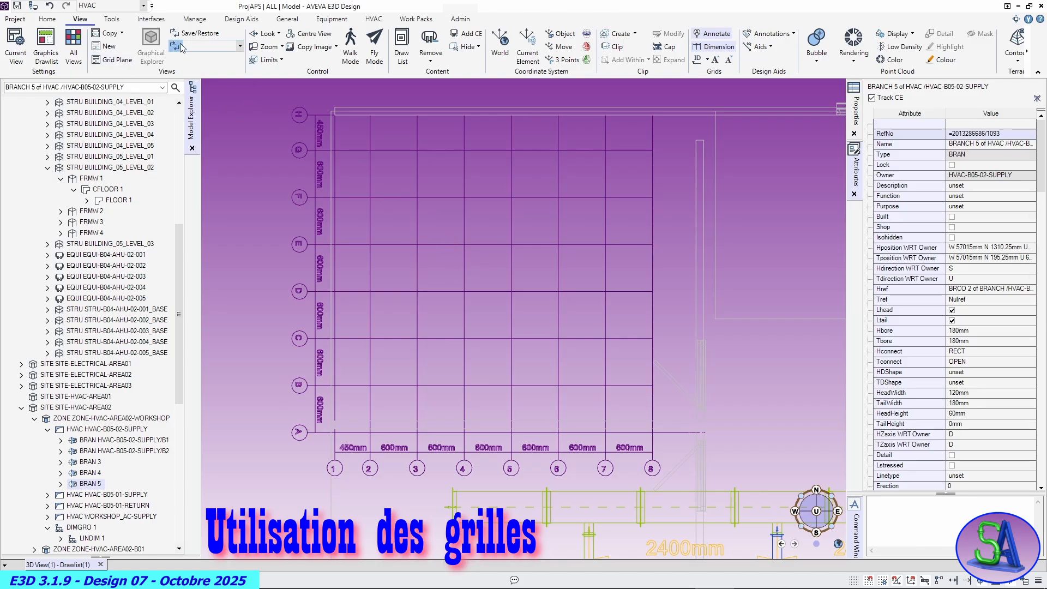
Draw a diagonal construction line across one grid cell, from intersection 2/G to intersection 3/F
{"action": "left_click", "coordinate": [241, 18]}
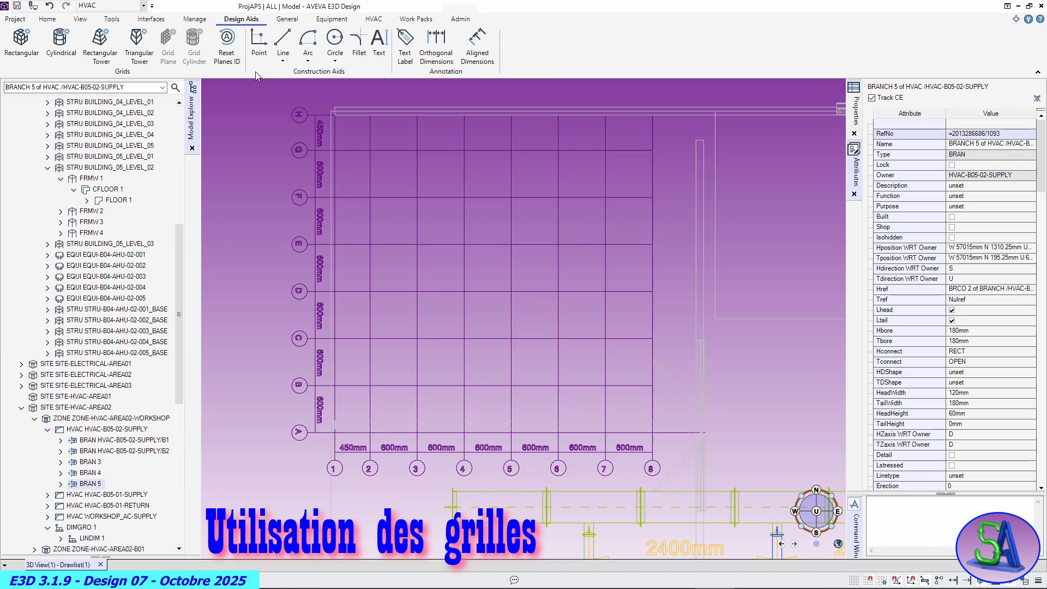
{"action": "left_click", "coordinate": [283, 39]}
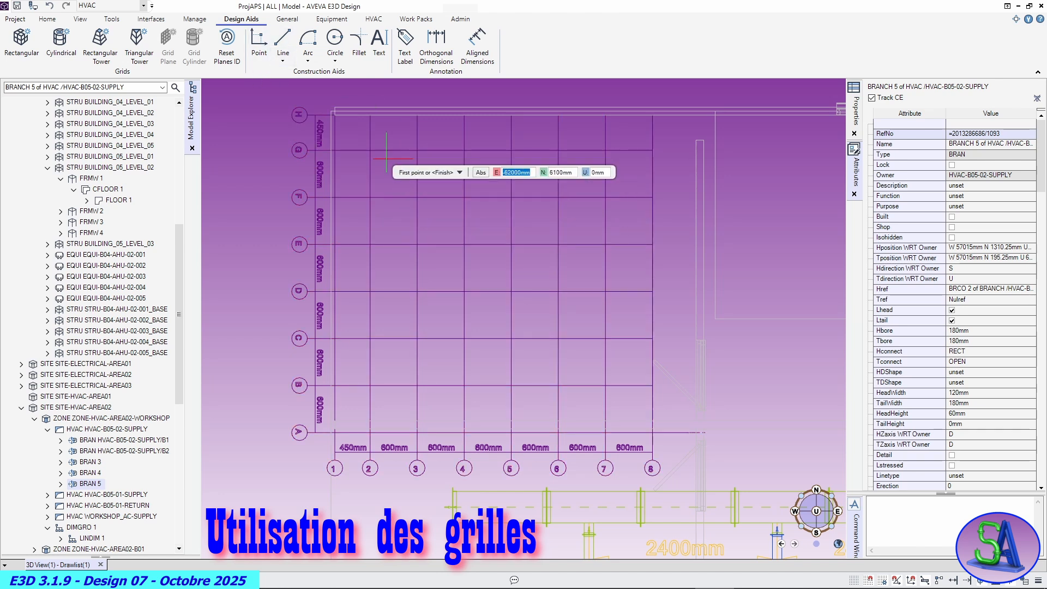
{"action": "left_click", "coordinate": [414, 150]}
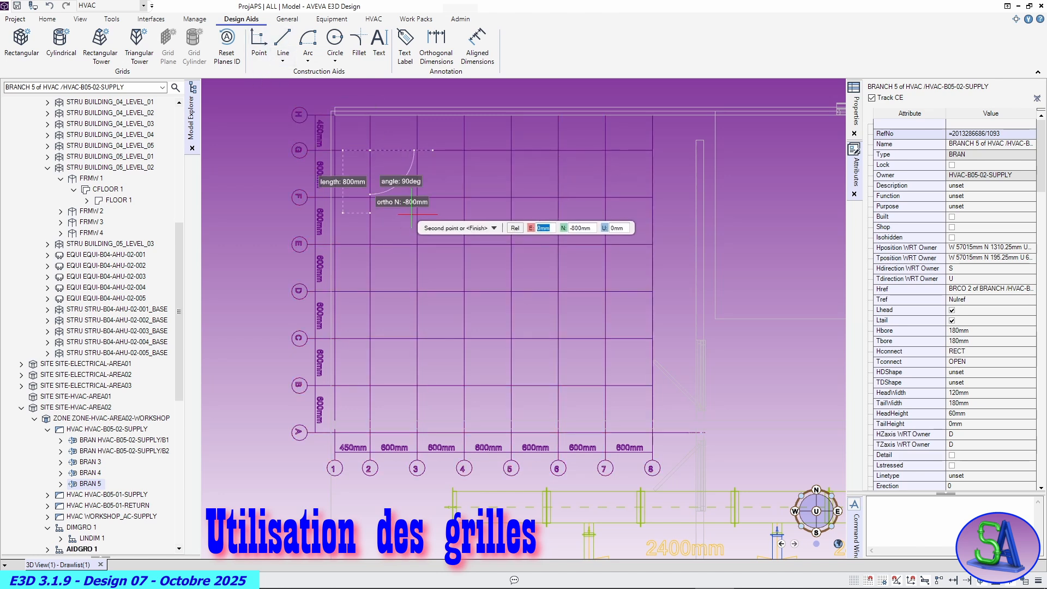
{"action": "left_click", "coordinate": [417, 197]}
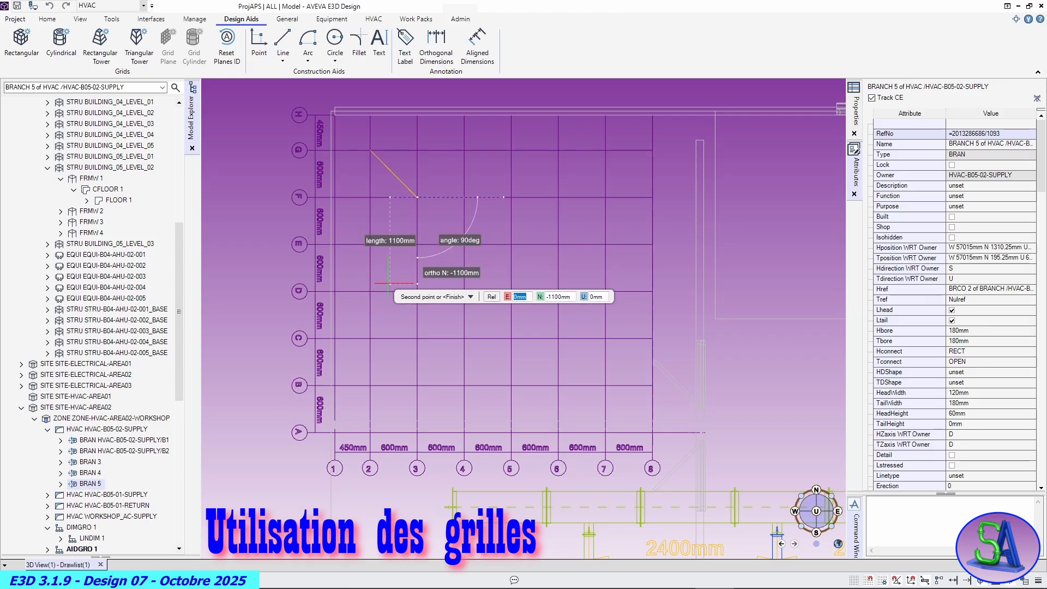
{"action": "key", "text": "Escape"}
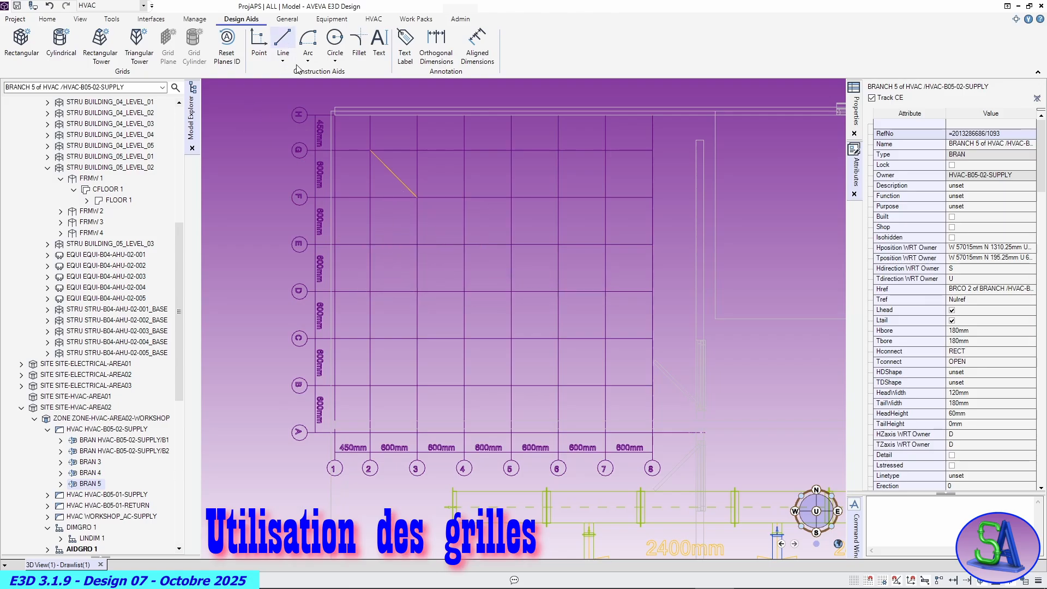
Draw a second diagonal construction line from grid intersection 6/C to intersection 7/B
{"action": "left_click", "coordinate": [283, 41]}
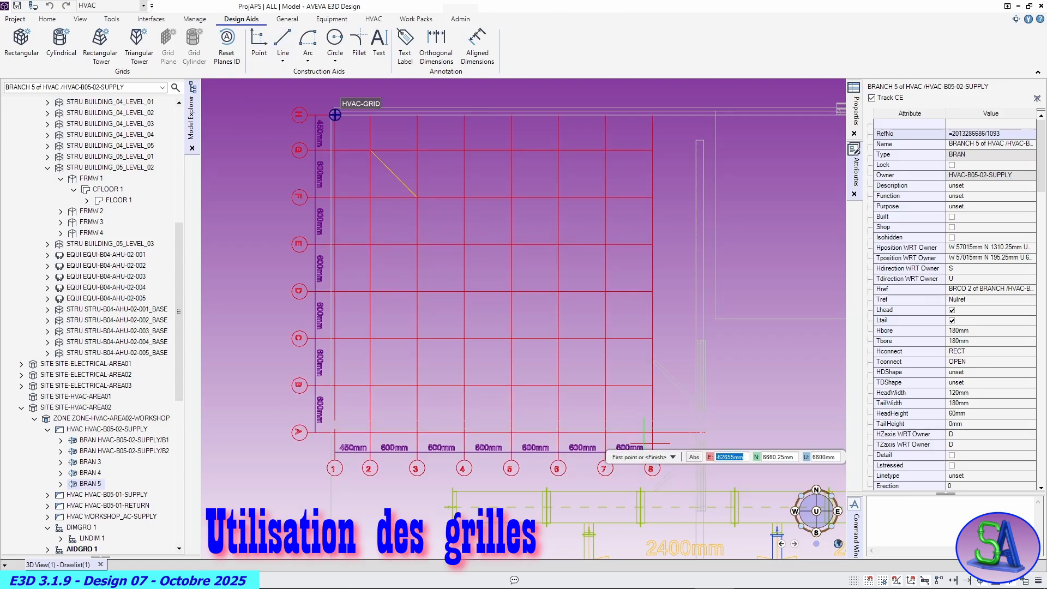
{"action": "left_click", "coordinate": [558, 339]}
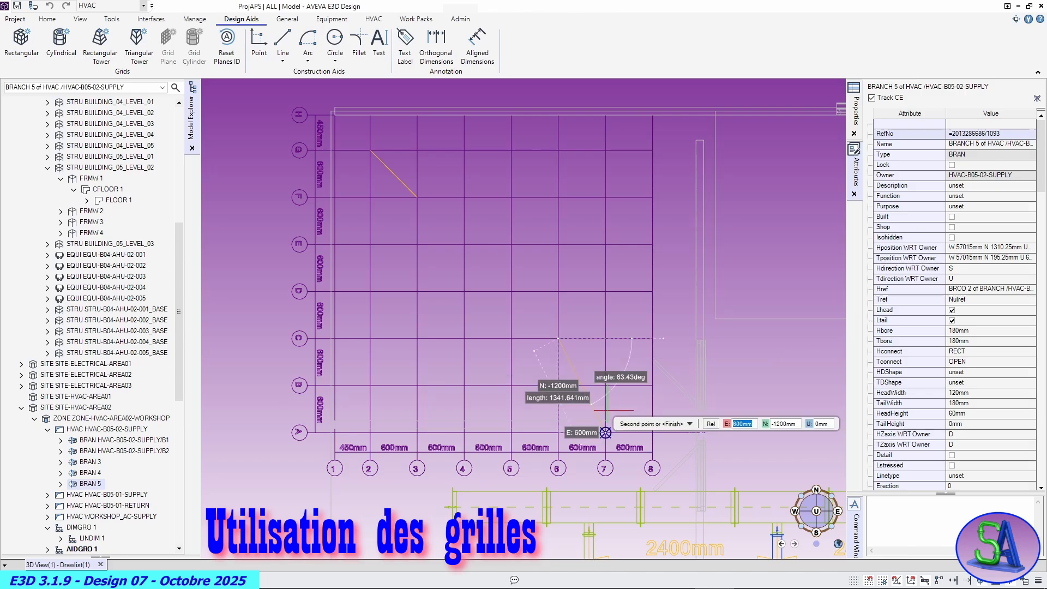
{"action": "left_click", "coordinate": [605, 385]}
{"action": "key", "text": "Escape"}
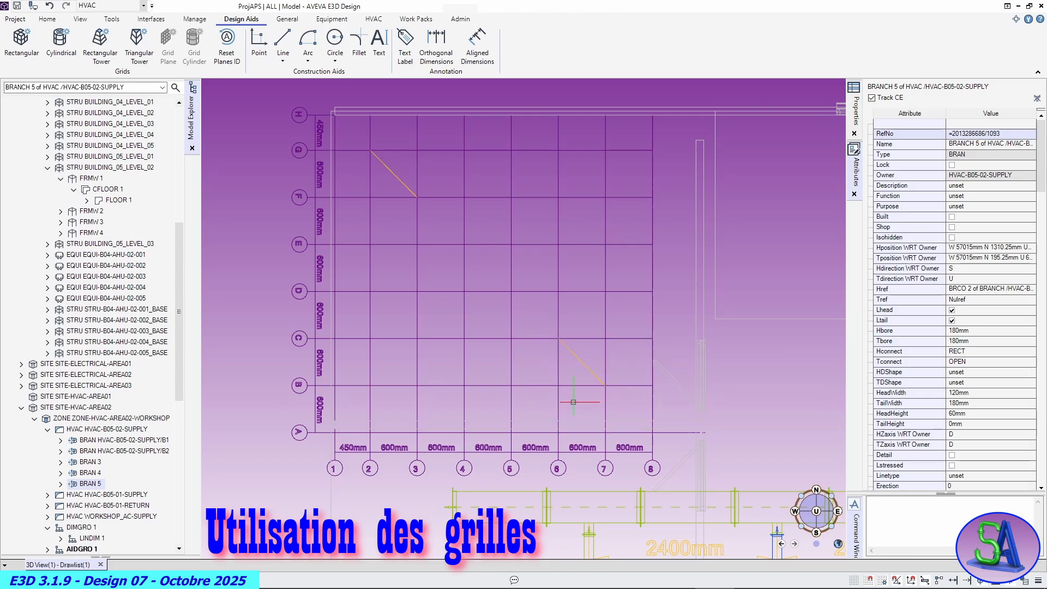
Remove the floor slab FLOOR 1 that covers the grid from the 3D view
{"action": "scroll", "coordinate": [573, 401], "scroll_direction": "down", "scroll_amount": 2}
{"action": "middle_click_drag", "start_coordinate": [562, 398], "coordinate": [699, 216]}
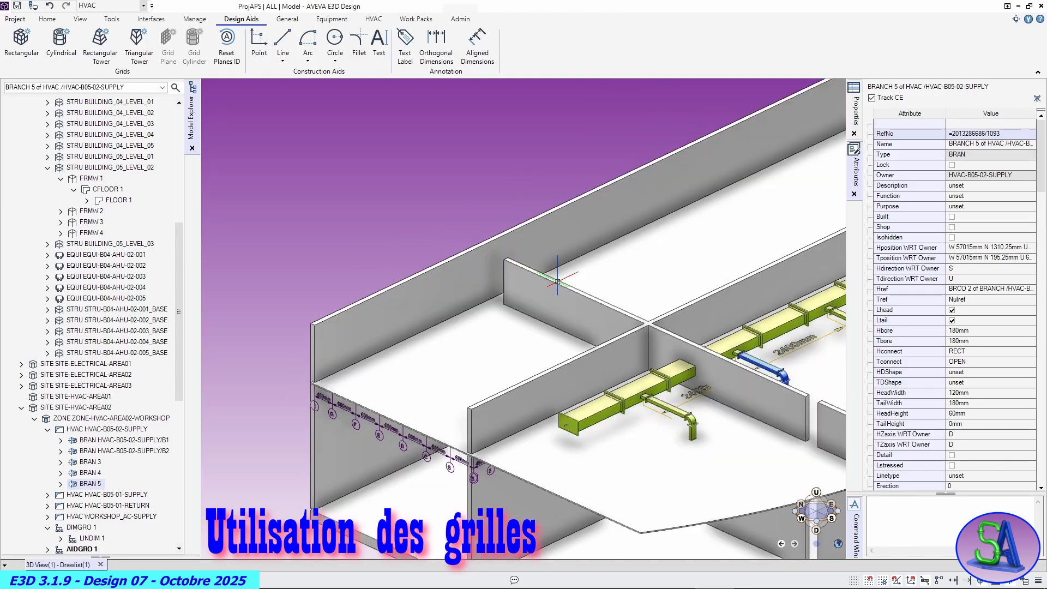
{"action": "mouse_move", "coordinate": [437, 387]}
{"action": "middle_mouse_down"}
{"action": "mouse_move", "coordinate": [526, 294]}
{"action": "mouse_move", "coordinate": [447, 425]}
{"action": "middle_mouse_up"}
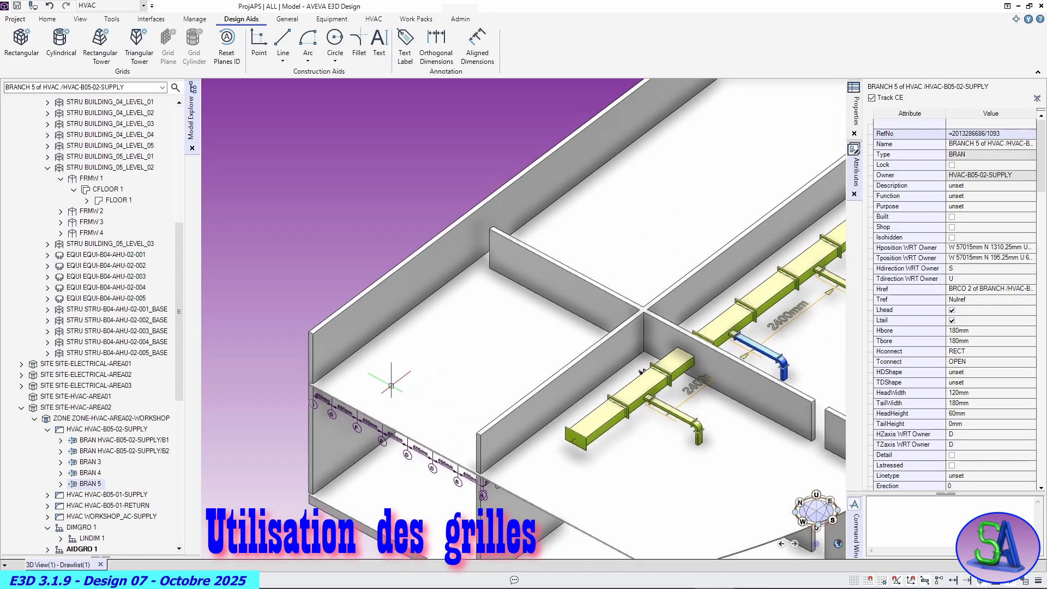
{"action": "left_click", "coordinate": [599, 517]}
{"action": "right_click", "coordinate": [597, 496]}
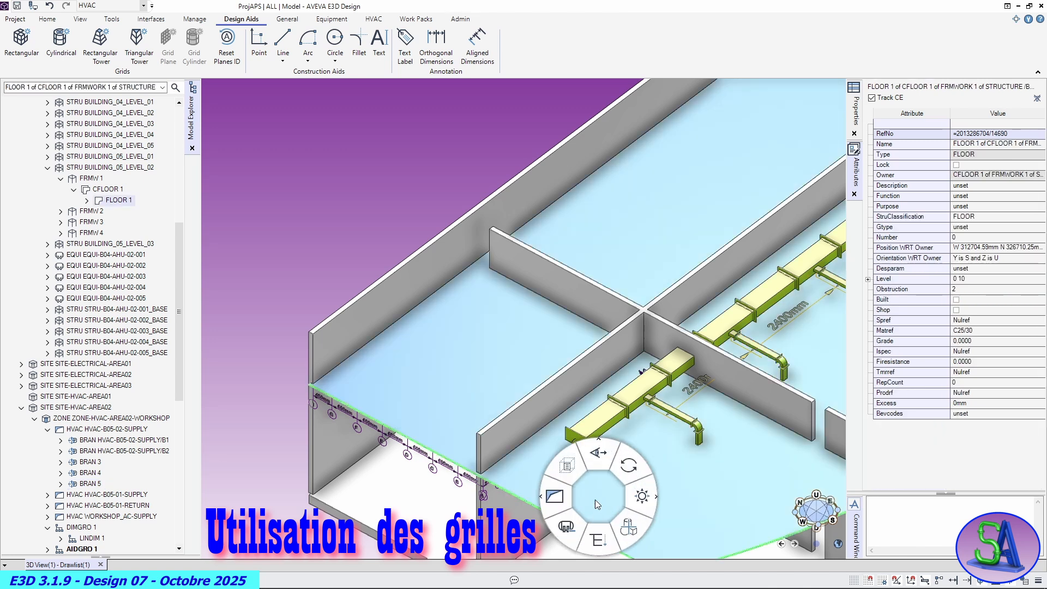
{"action": "left_click", "coordinate": [566, 530]}
{"action": "middle_click_drag", "start_coordinate": [483, 378], "coordinate": [556, 383]}
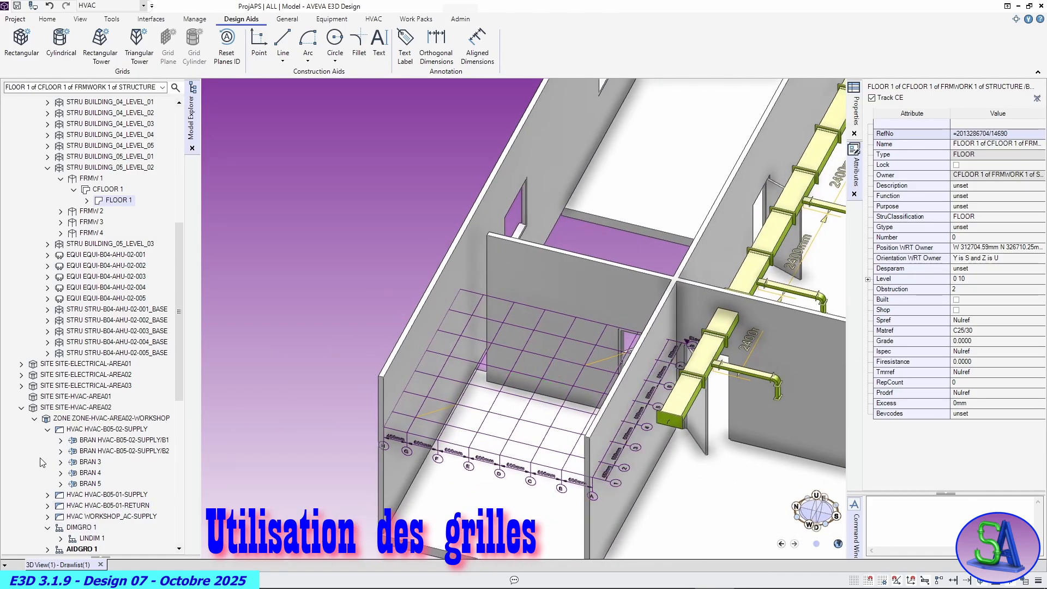
Create an HVAC system element named HVAC-B05-03-RETURN in ZONE-HVAC-AREA02-WORKSHOP with primary system Air Conditioning Return
{"action": "left_click", "coordinate": [91, 430]}
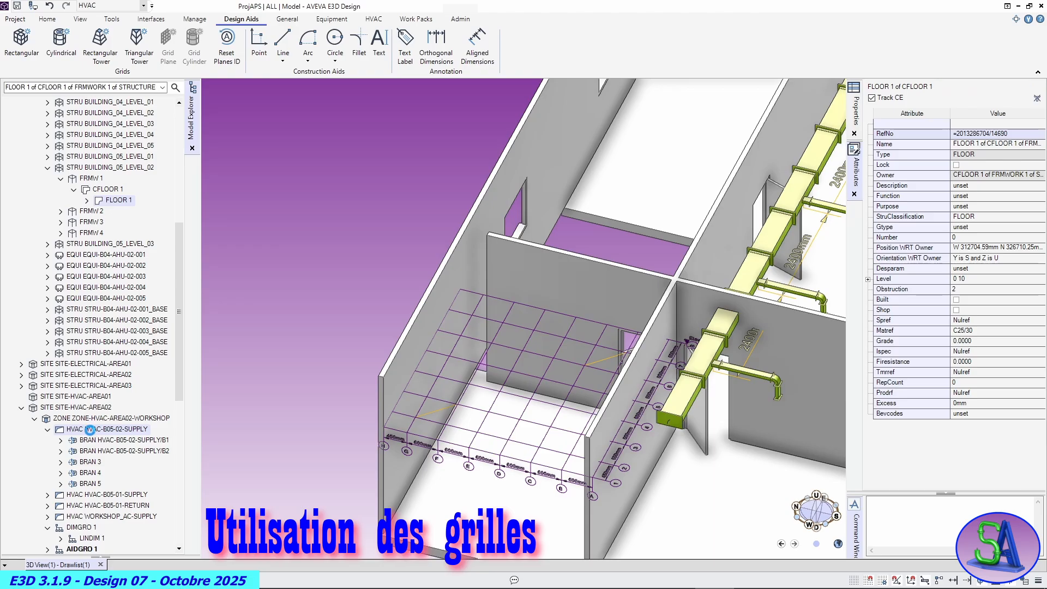
{"action": "left_click", "coordinate": [97, 419]}
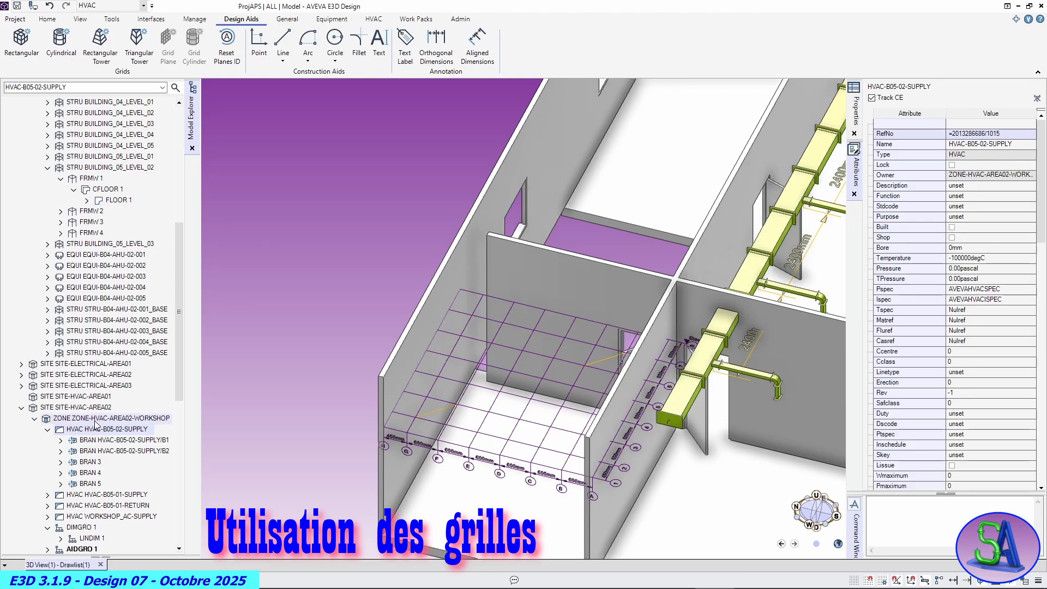
{"action": "left_click", "coordinate": [374, 19]}
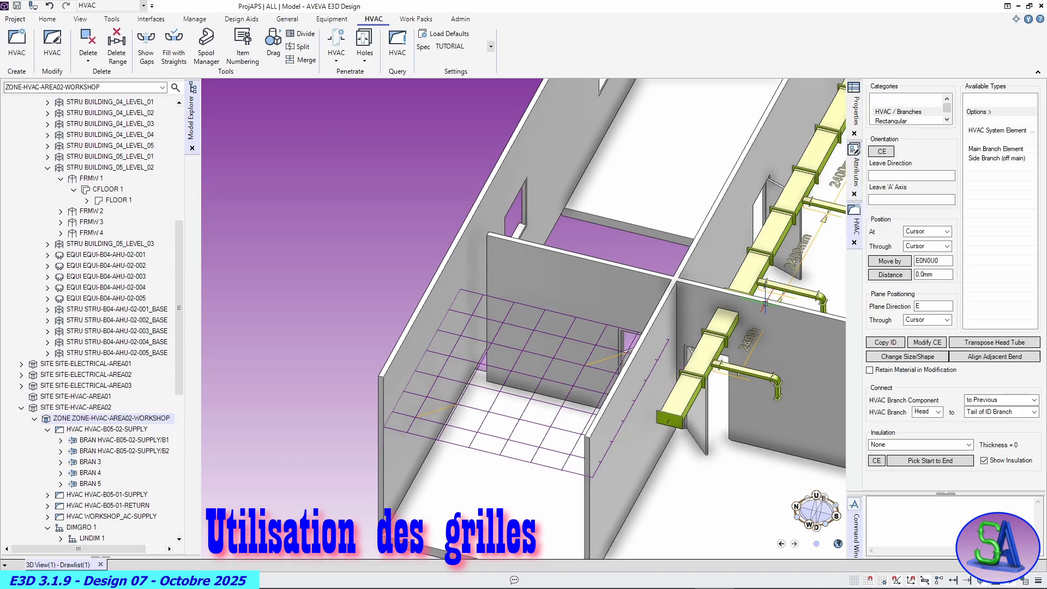
{"action": "left_click", "coordinate": [980, 130]}
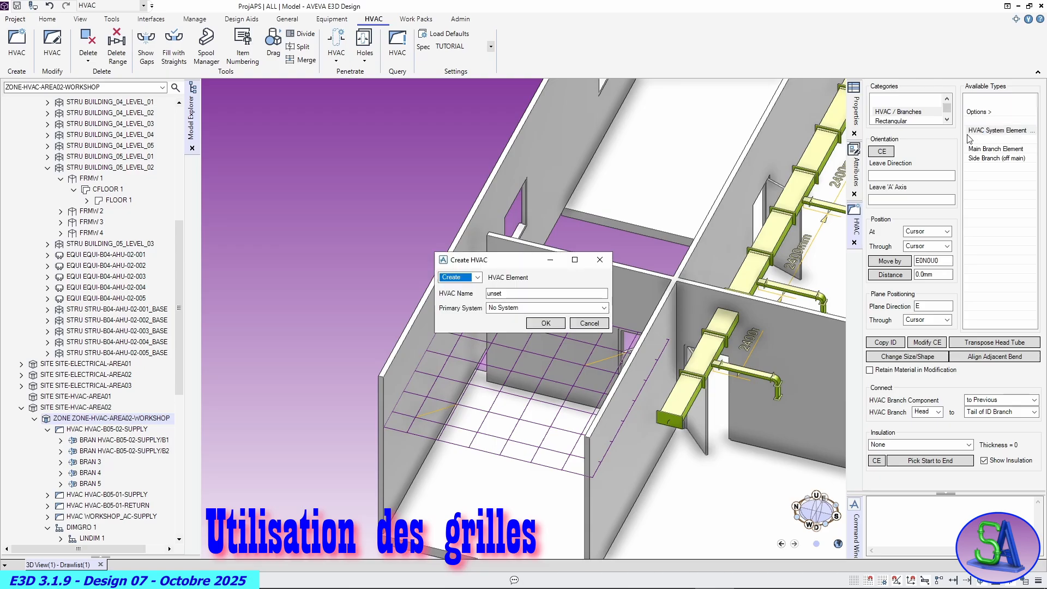
{"action": "double_click", "coordinate": [510, 292]}
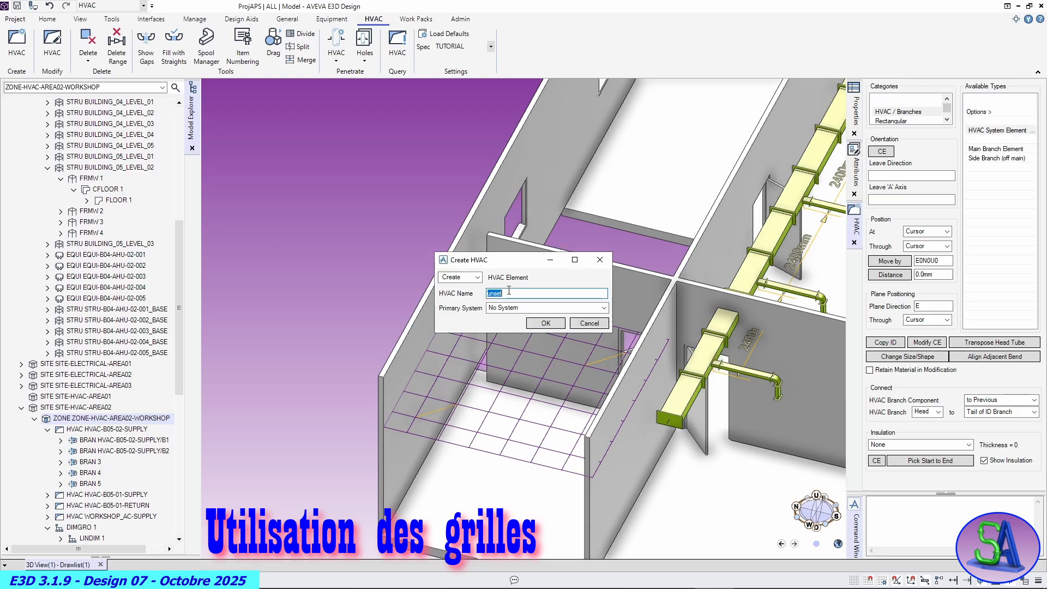
{"action": "type", "text": "HVAC-B05-03-RETURN"}
{"action": "key", "text": "Tab"}
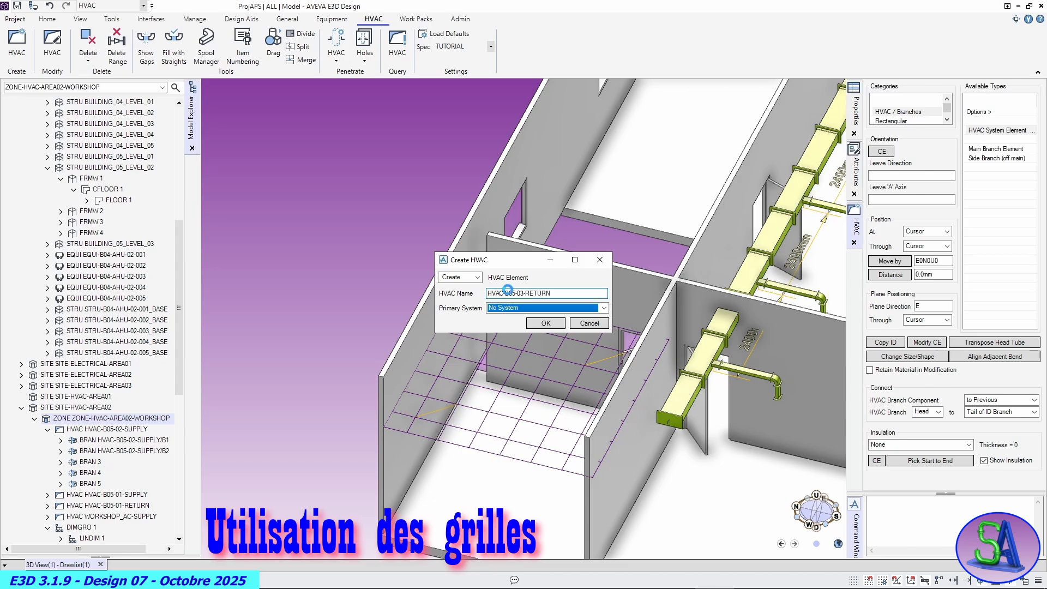
{"action": "left_click", "coordinate": [604, 309]}
{"action": "left_click", "coordinate": [551, 325]}
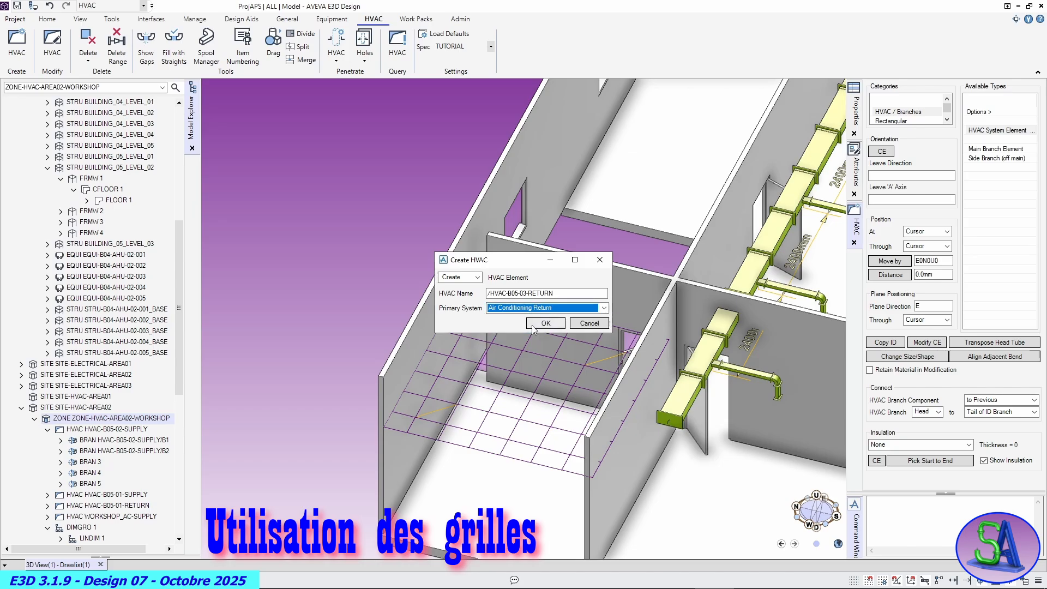
{"action": "left_click", "coordinate": [537, 323]}
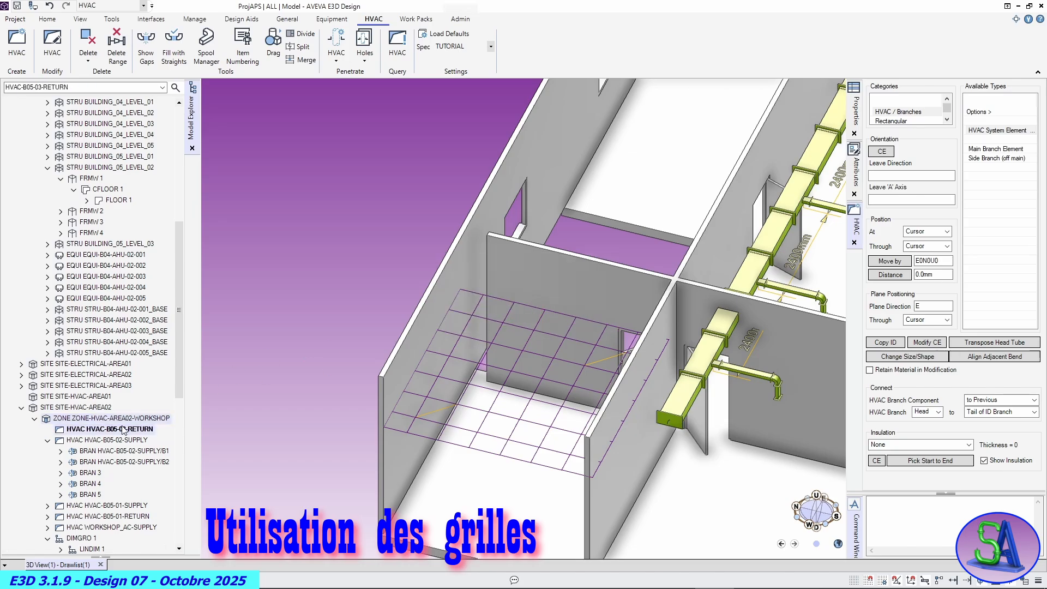
Start a main branch for the return system with head direction U and head Z axis E
{"action": "double_click", "coordinate": [974, 150]}
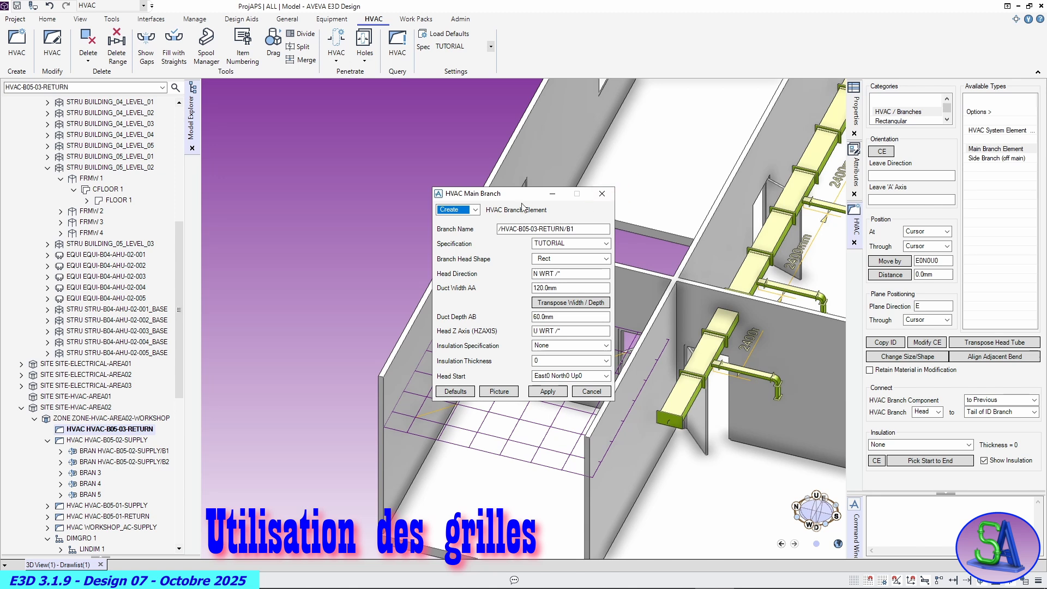
{"action": "left_click_drag", "start_coordinate": [528, 200], "coordinate": [320, 105]}
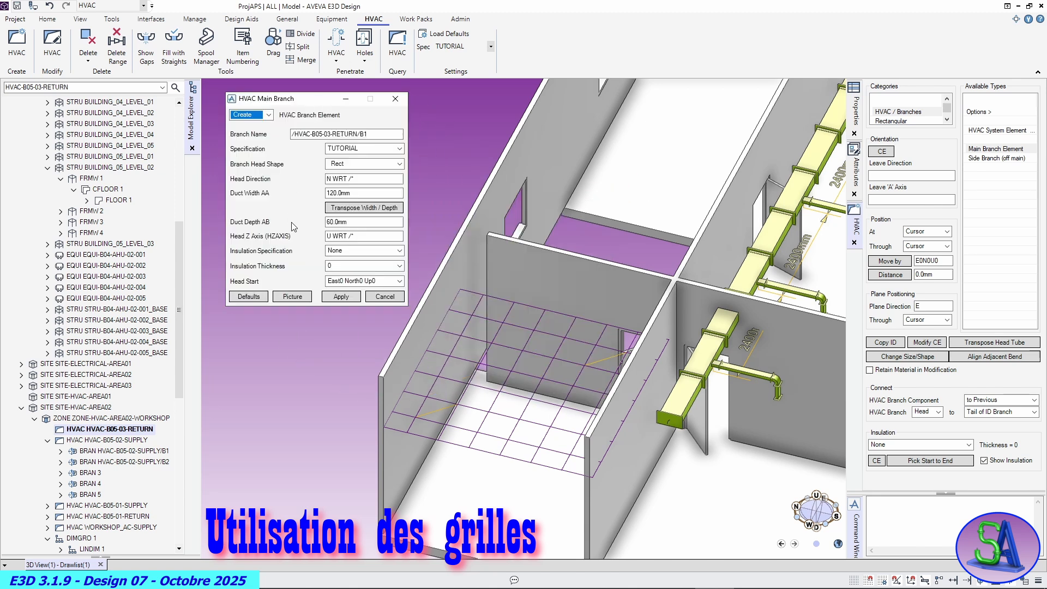
{"action": "left_click", "coordinate": [329, 178]}
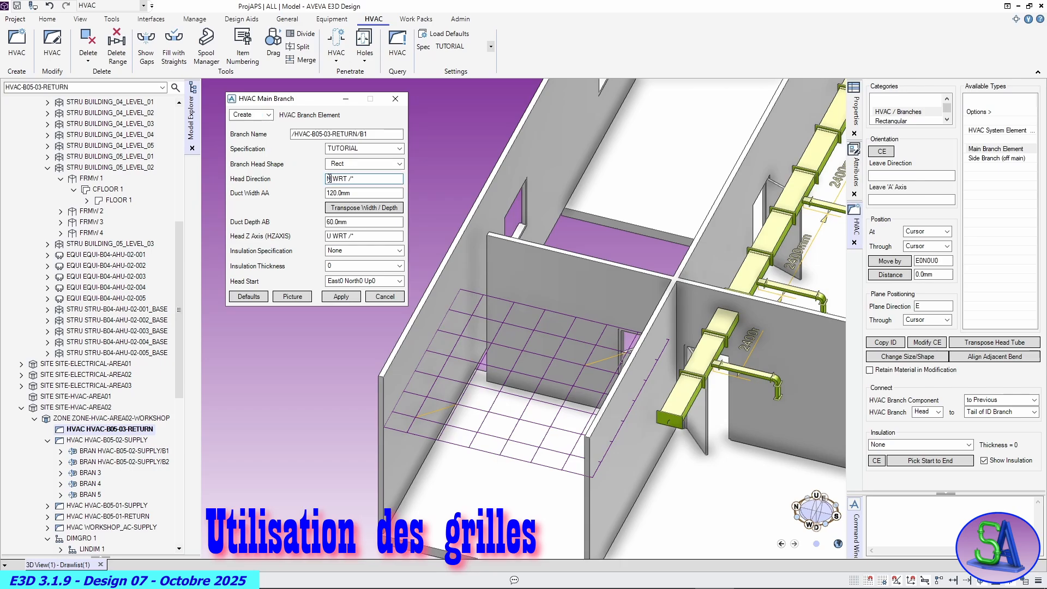
{"action": "type", "text": "U"}
{"action": "key", "text": "Tab"}
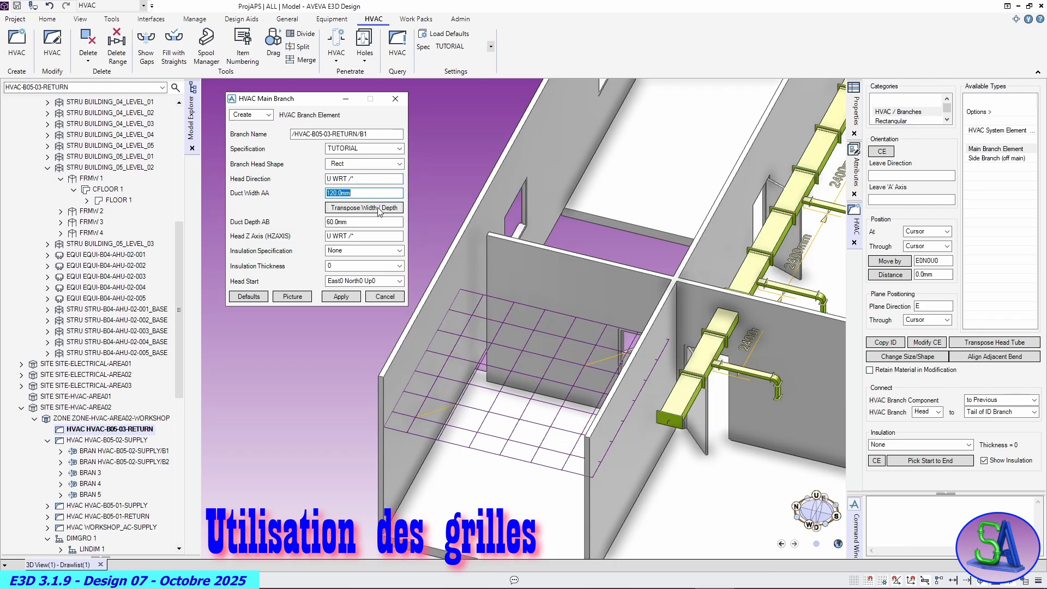
{"action": "double_click", "coordinate": [330, 236]}
{"action": "type", "text": "E"}
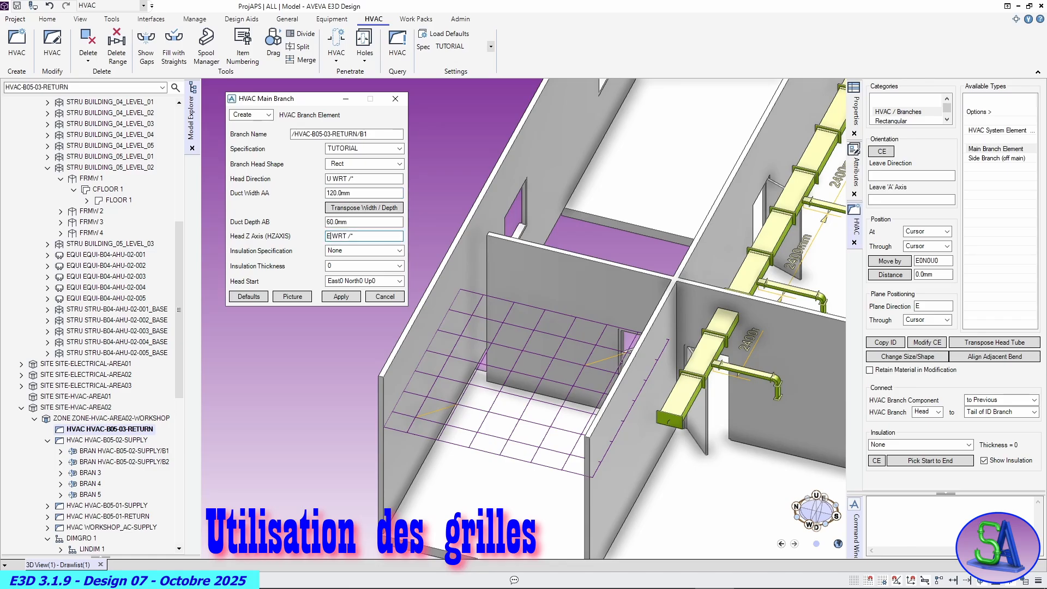
Set the main branch's head start to Cursor and create the branch
{"action": "left_click", "coordinate": [400, 281]}
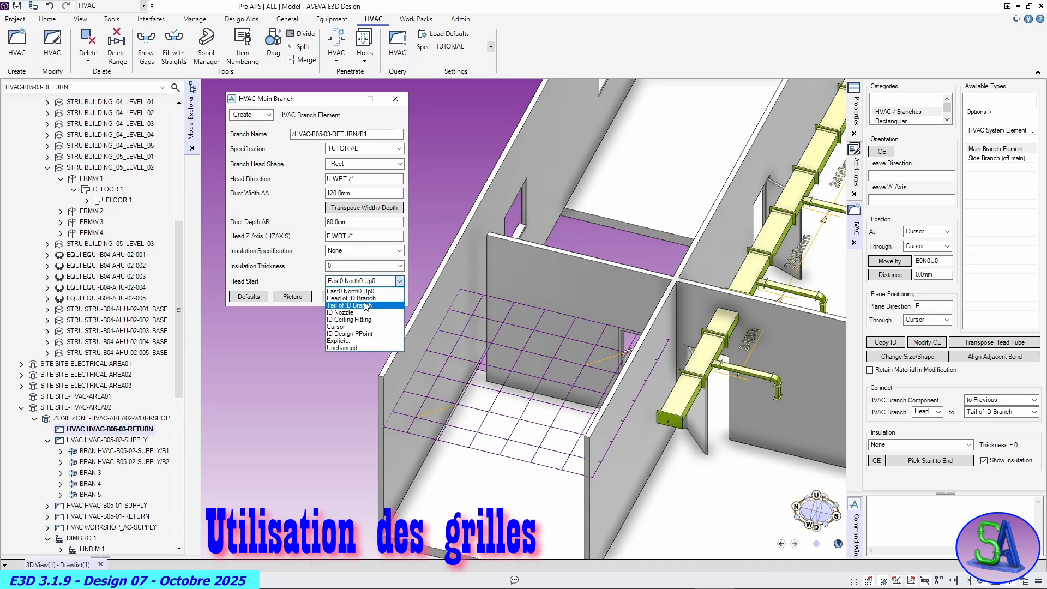
{"action": "left_click", "coordinate": [341, 327]}
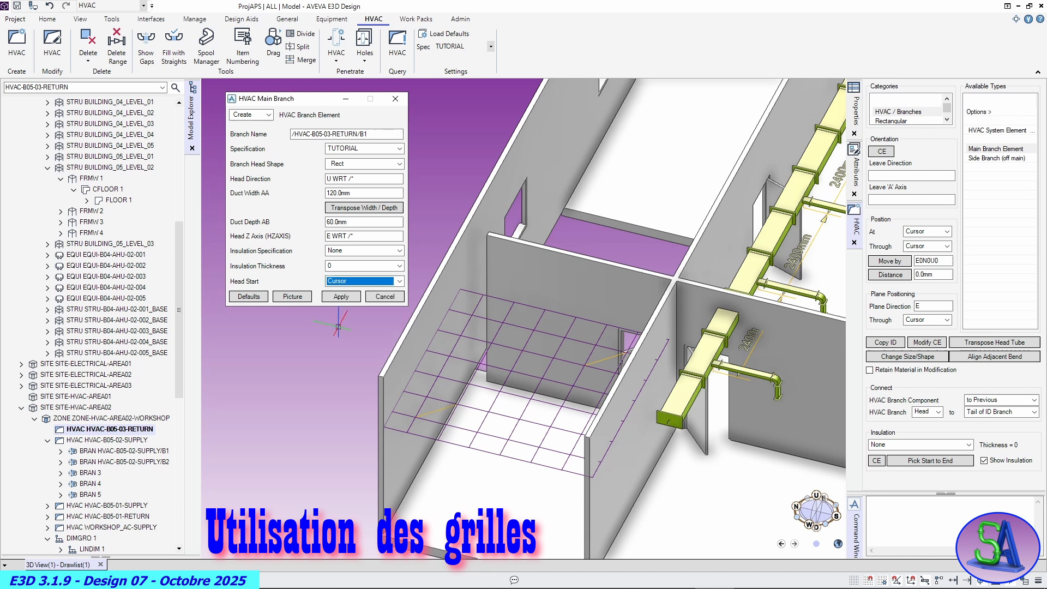
{"action": "left_click", "coordinate": [333, 298]}
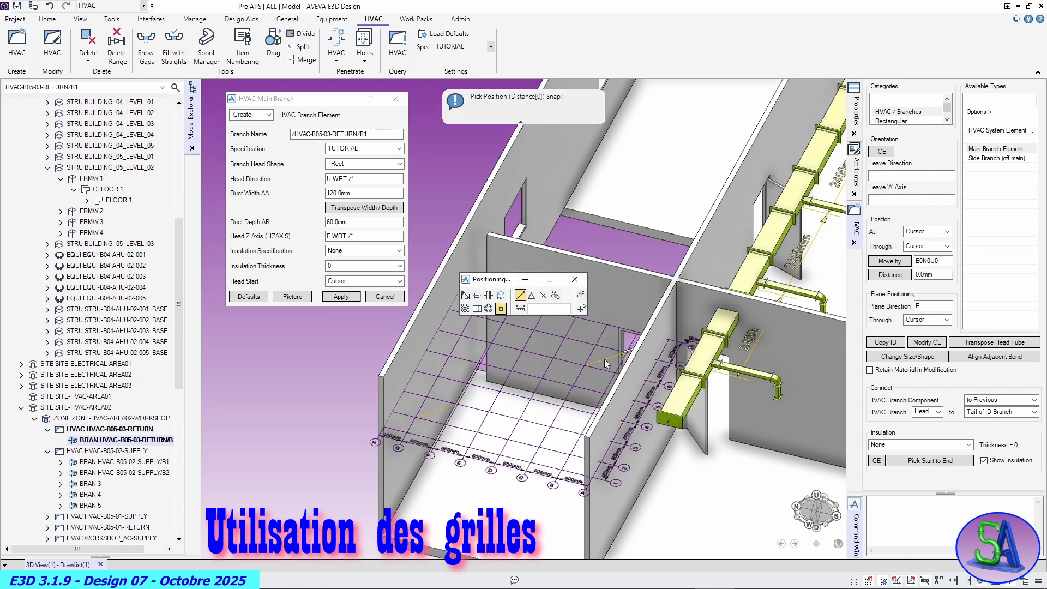
Place the return branch head at the midpoint of the diagonal line in the grid cell near the doorway and close the branch form
{"action": "scroll", "coordinate": [604, 358], "scroll_direction": "up", "scroll_amount": 5}
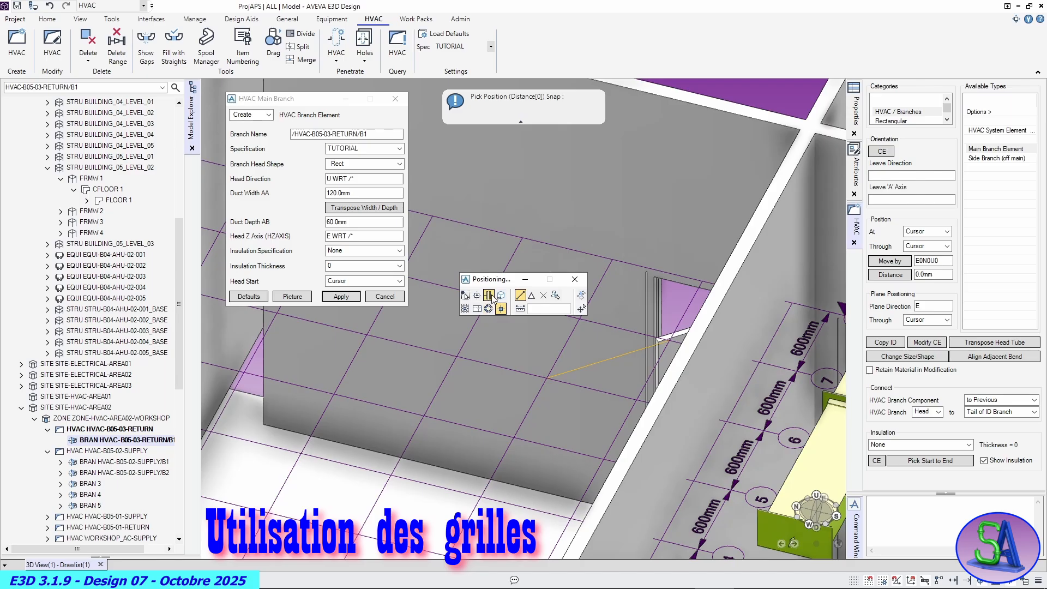
{"action": "left_click", "coordinate": [532, 297]}
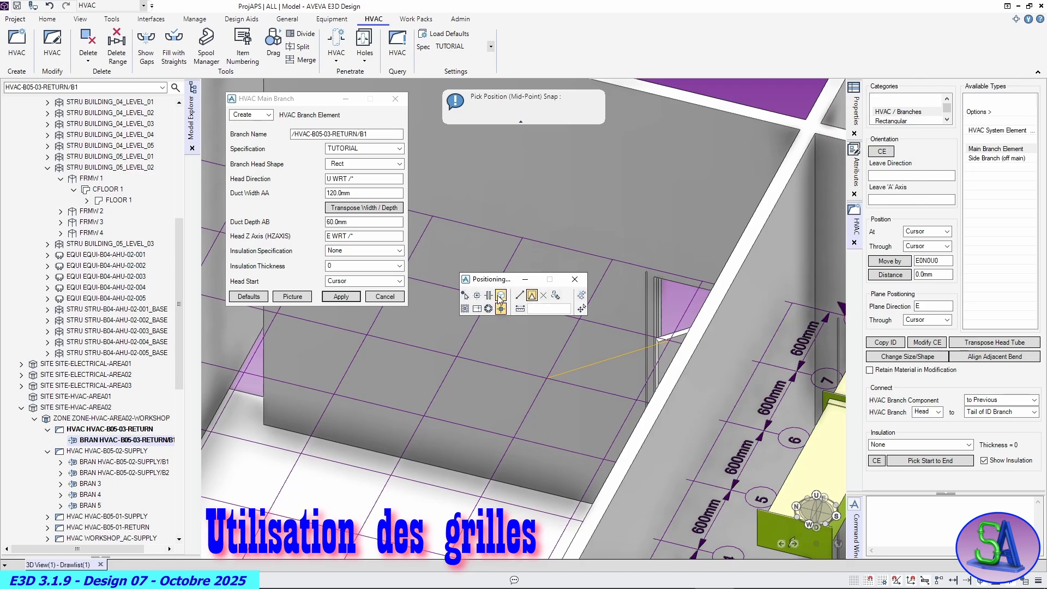
{"action": "left_click", "coordinate": [604, 356]}
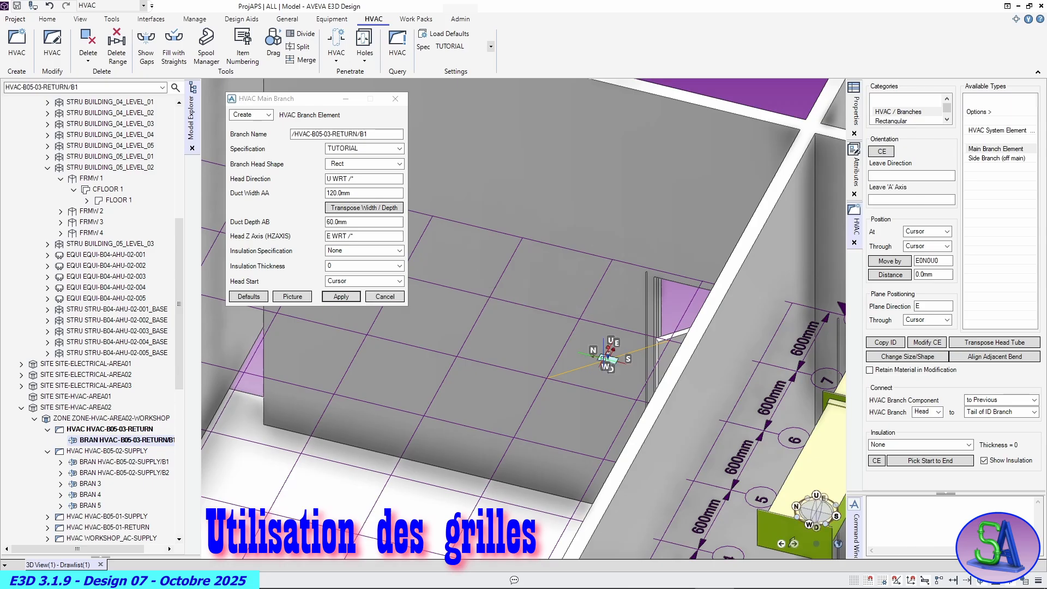
{"action": "scroll", "coordinate": [605, 359], "scroll_direction": "up", "scroll_amount": 5}
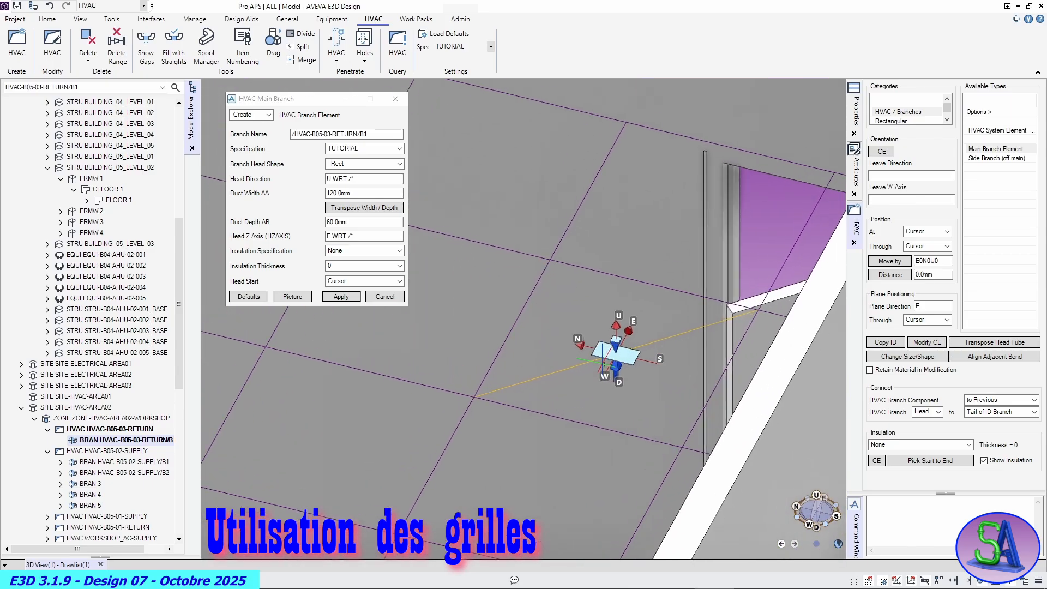
{"action": "middle_click_drag", "start_coordinate": [637, 307], "coordinate": [617, 337]}
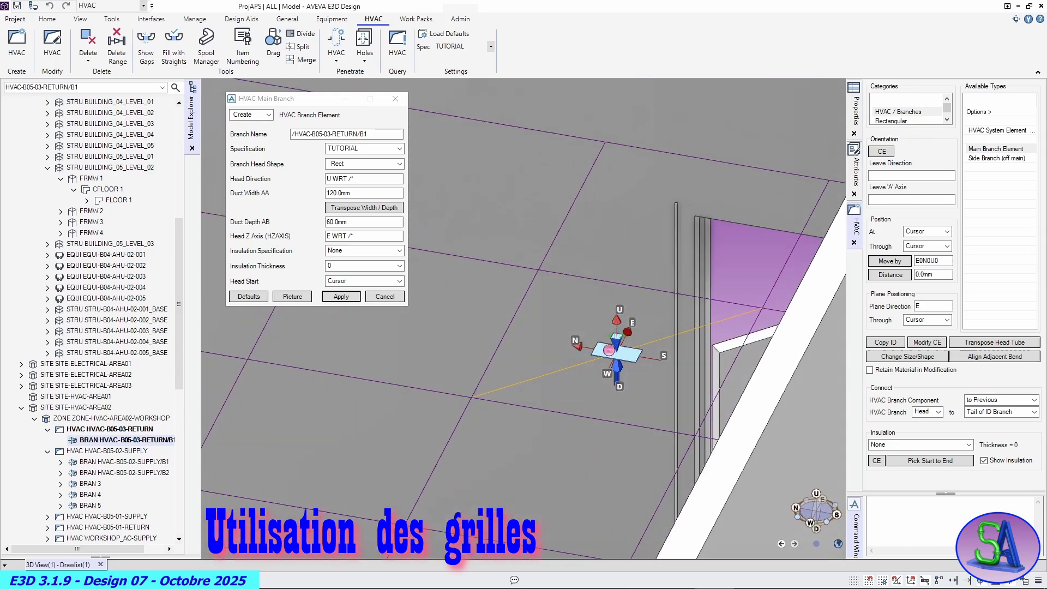
{"action": "left_click", "coordinate": [342, 297]}
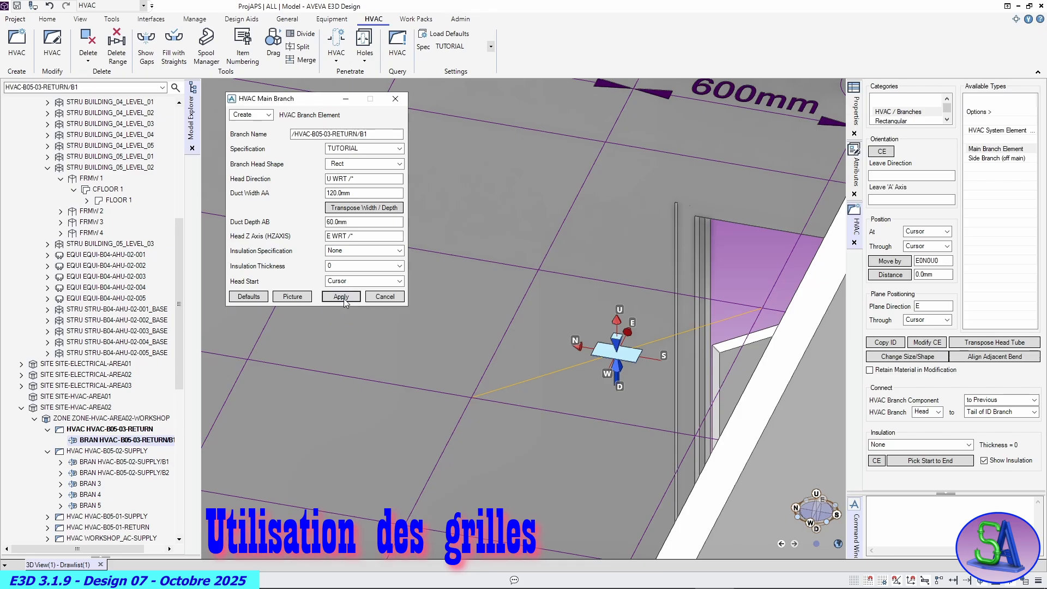
{"action": "left_click", "coordinate": [503, 315]}
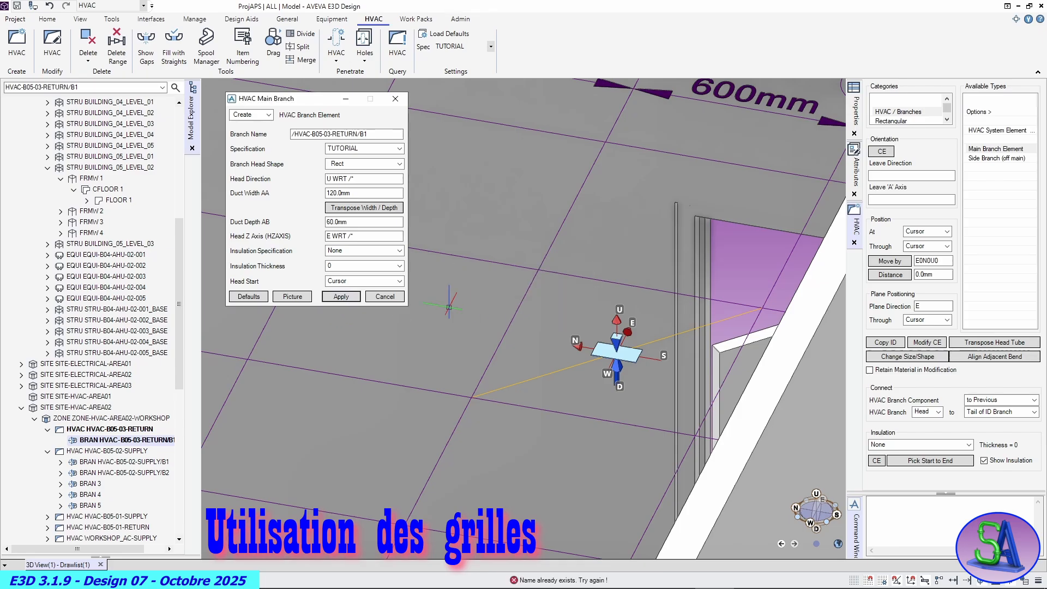
{"action": "left_click", "coordinate": [377, 298]}
{"action": "scroll", "coordinate": [611, 327], "scroll_direction": "down", "scroll_amount": 3}
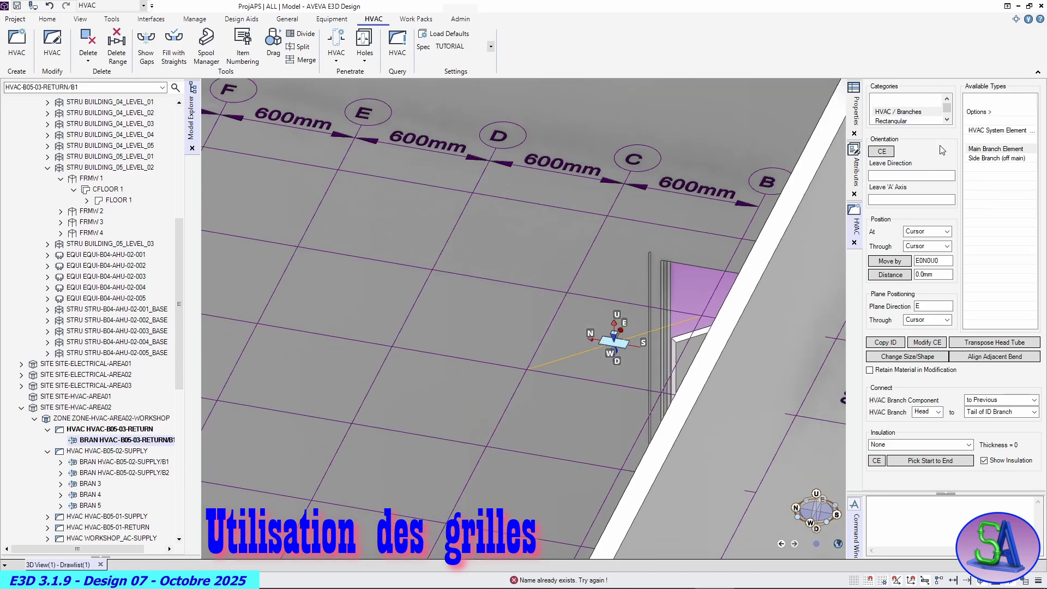
Add a rectangular Mesh End of 120 mm by 60 mm at the return branch head, positioned with Connect
{"action": "left_click", "coordinate": [898, 120]}
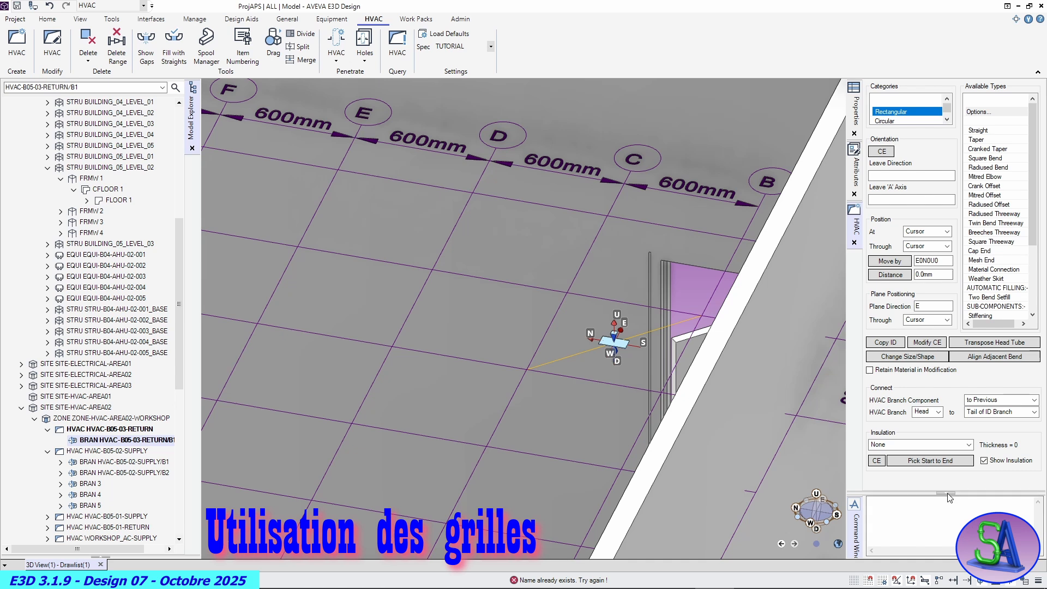
{"action": "left_click_drag", "start_coordinate": [949, 497], "coordinate": [949, 542]}
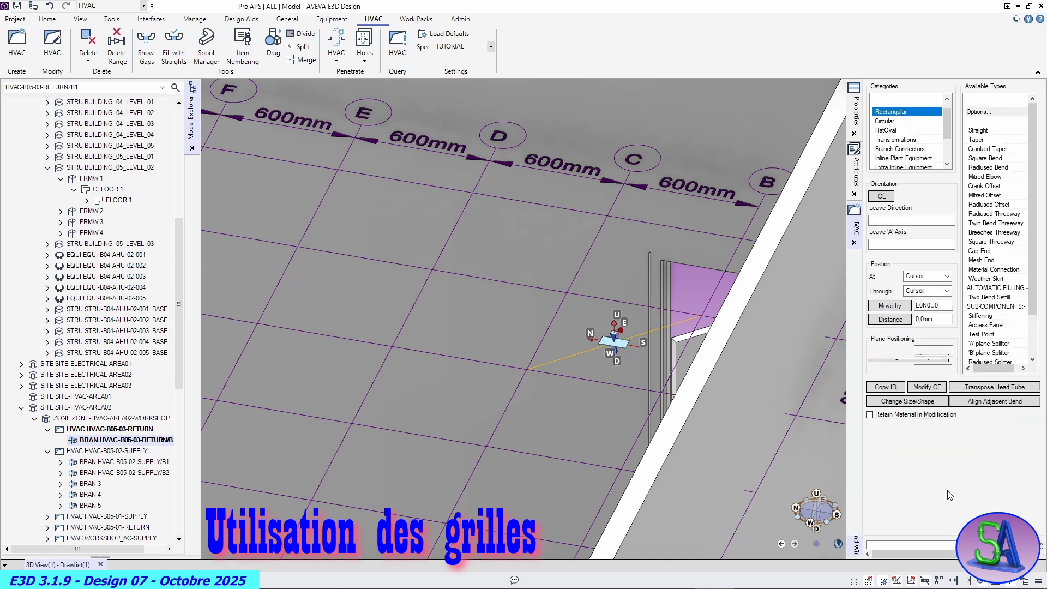
{"action": "left_click", "coordinate": [976, 113]}
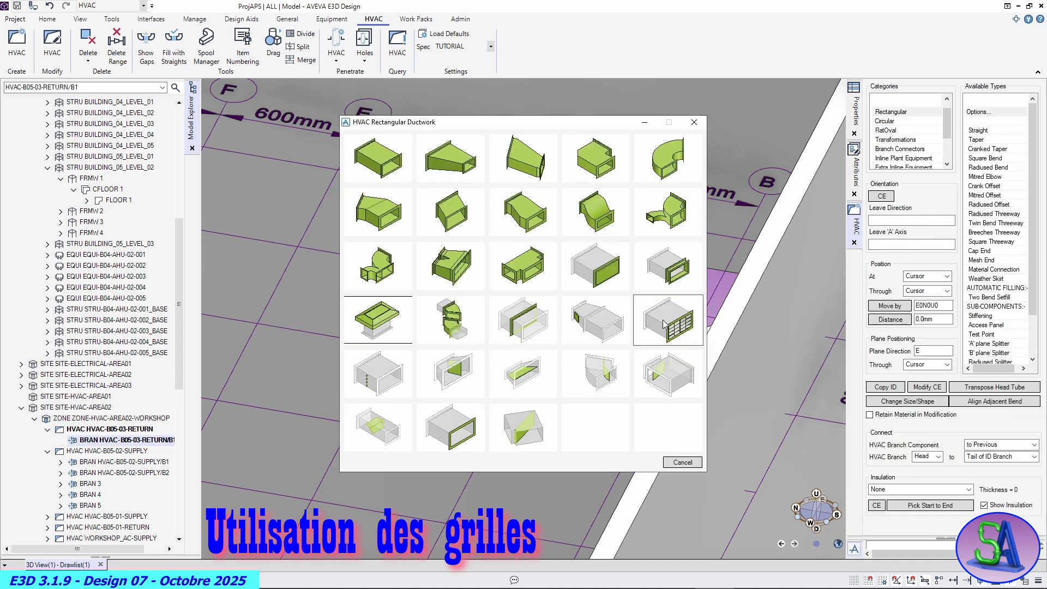
{"action": "left_click", "coordinate": [664, 324]}
{"action": "left_click_drag", "start_coordinate": [513, 203], "coordinate": [364, 192]}
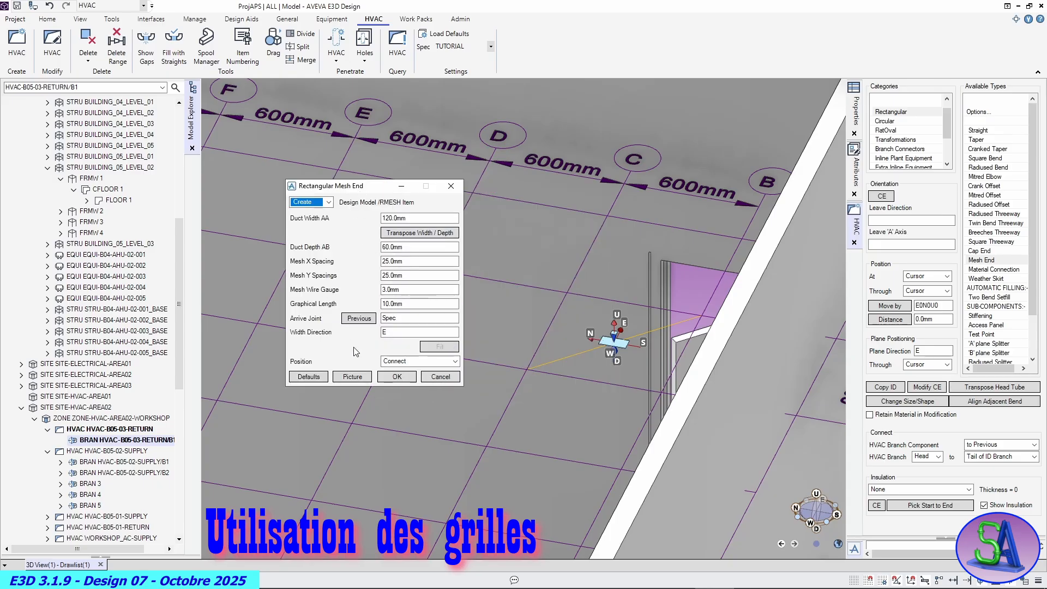
{"action": "left_click", "coordinate": [397, 378]}
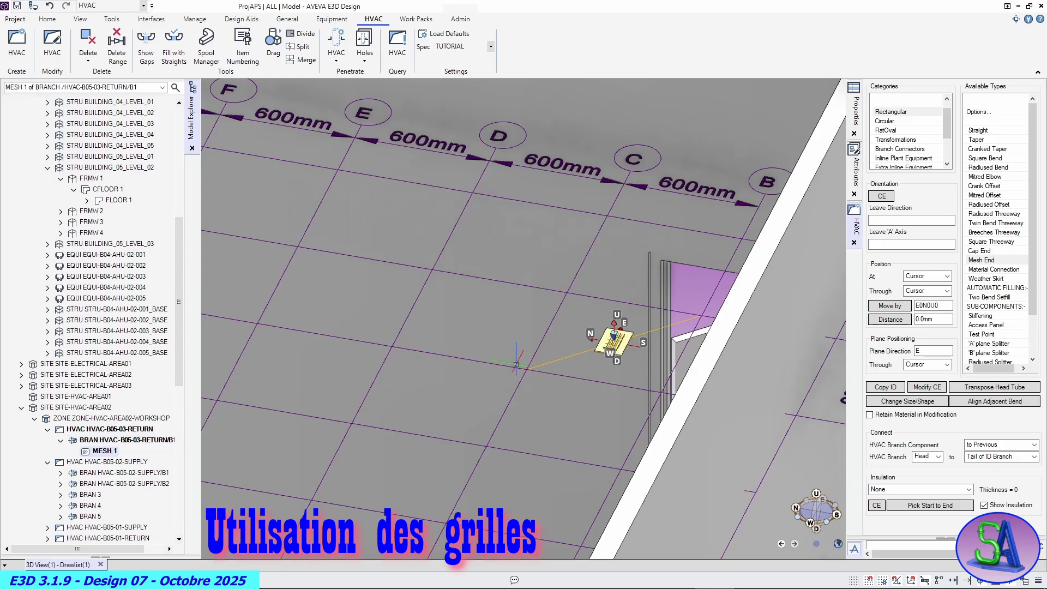
Add a rectangular Straight duct rising from the mesh end
{"action": "scroll", "coordinate": [613, 339], "scroll_direction": "up", "scroll_amount": 6}
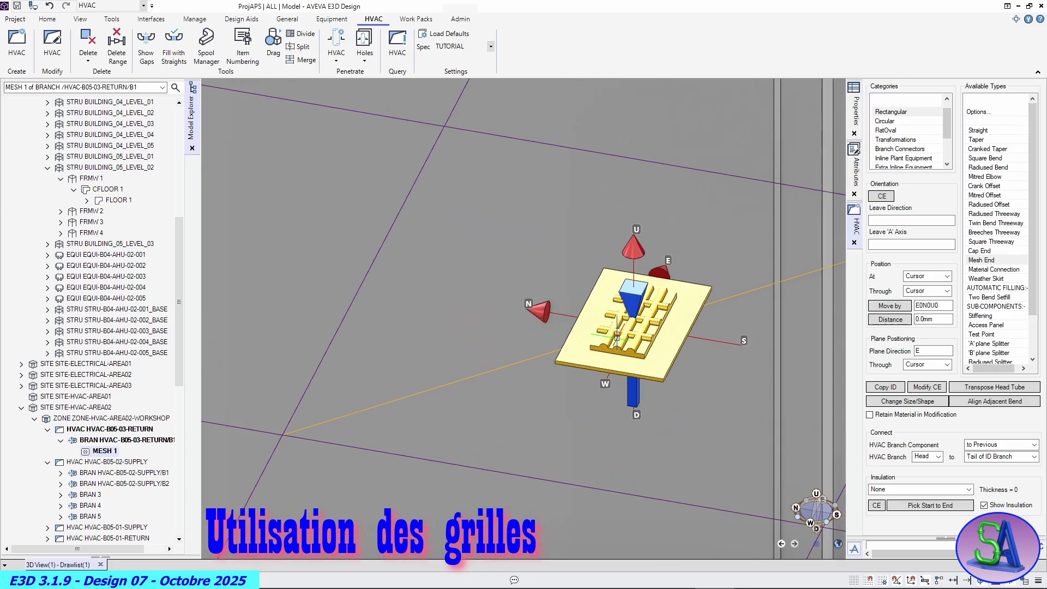
{"action": "scroll", "coordinate": [616, 335], "scroll_direction": "down", "scroll_amount": 5}
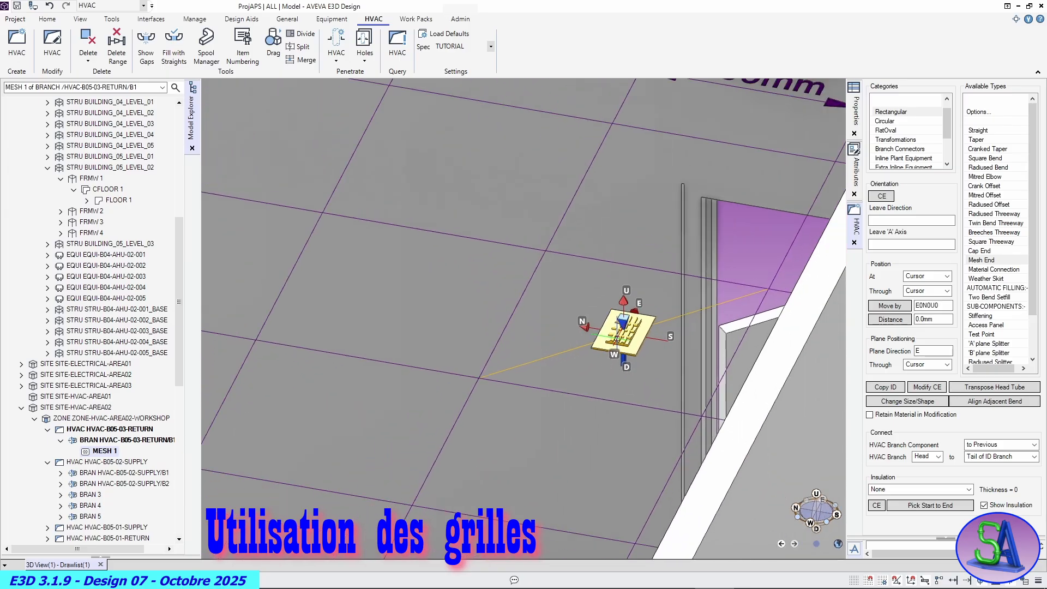
{"action": "scroll", "coordinate": [616, 334], "scroll_direction": "down", "scroll_amount": 2}
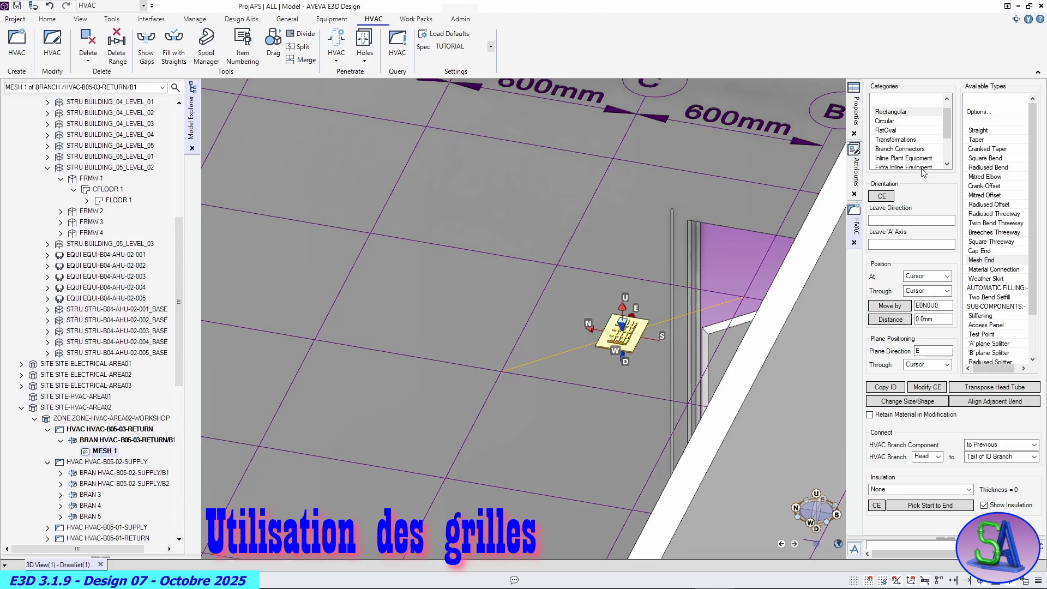
{"action": "left_click", "coordinate": [977, 130]}
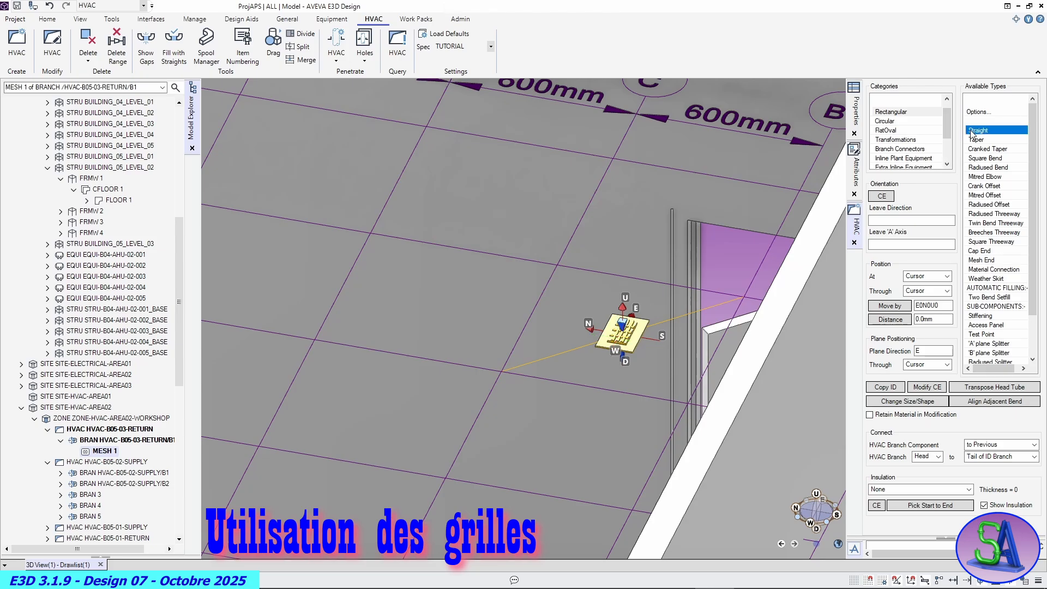
{"action": "left_click", "coordinate": [545, 376]}
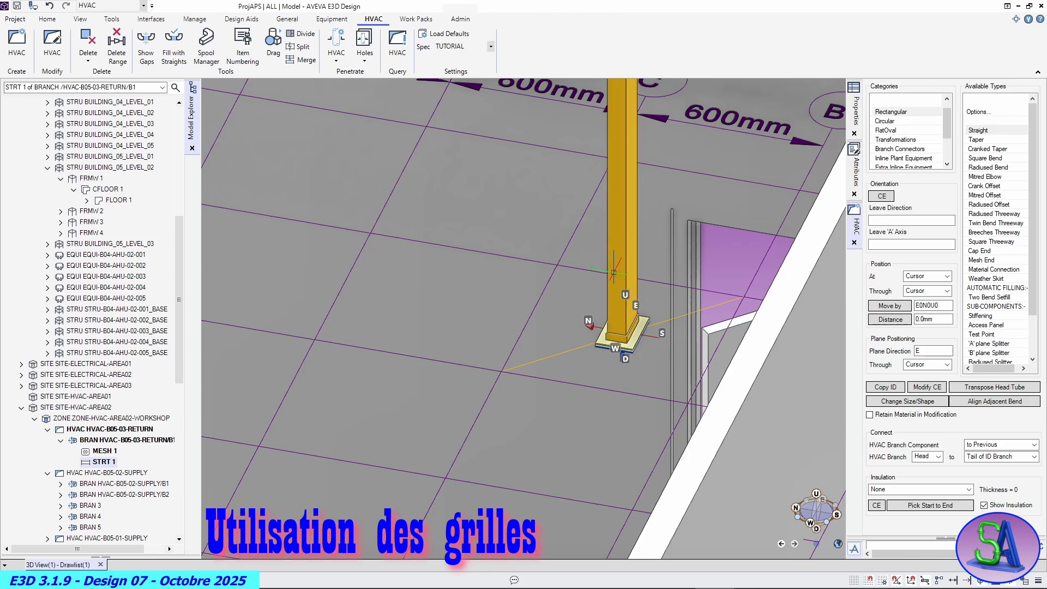
Set the rectangular straight duct's length to 600 mm
{"action": "scroll", "coordinate": [629, 271], "scroll_direction": "down", "scroll_amount": 3}
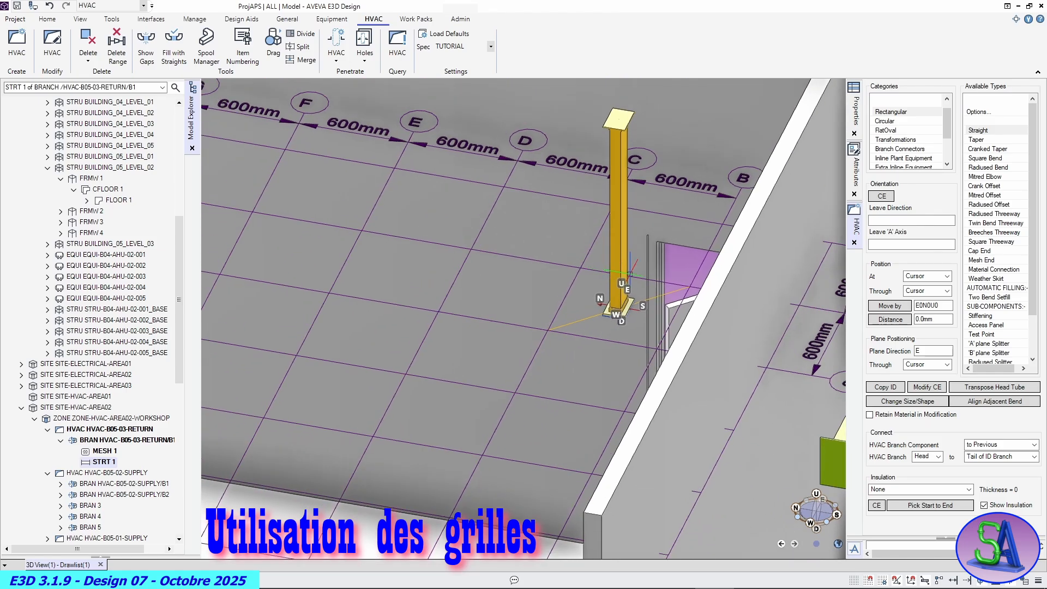
{"action": "left_click", "coordinate": [927, 387]}
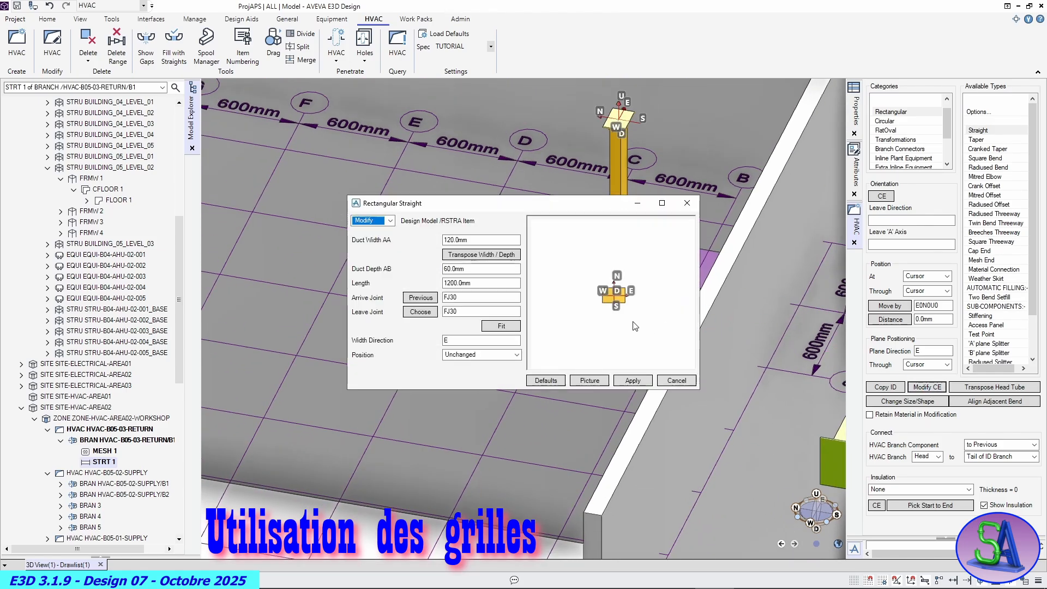
{"action": "double_click", "coordinate": [471, 283]}
{"action": "type", "text": "600"}
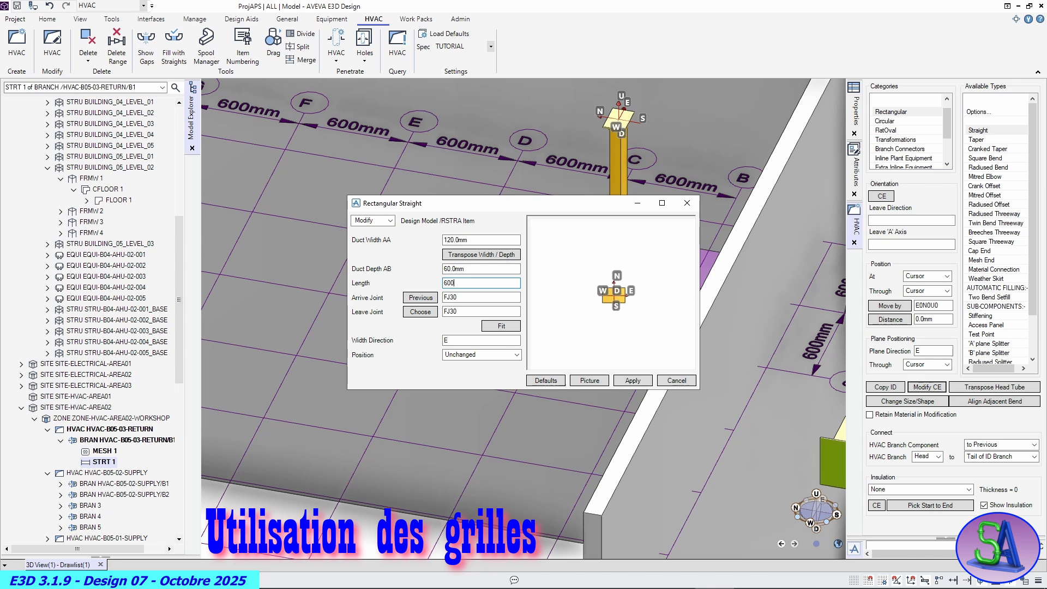
{"action": "key", "text": "Return"}
{"action": "left_click", "coordinate": [633, 380]}
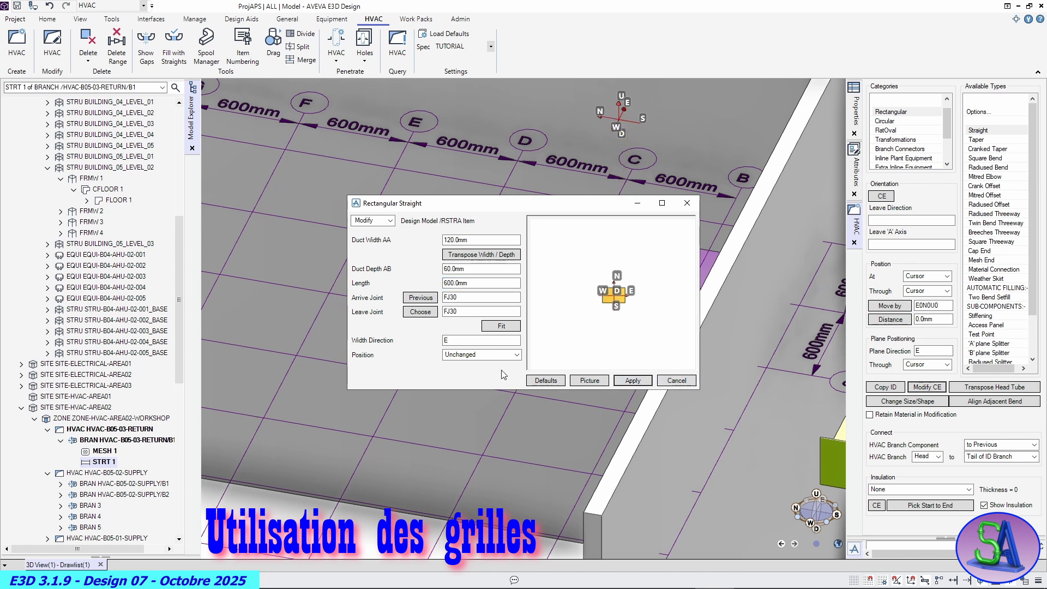
{"action": "left_click", "coordinate": [676, 380]}
Start a rectangular Radiused Bend on the straight, taking the arrive joint from the previous component and choosing FJ30 as the leave joint
{"action": "scroll", "coordinate": [611, 299], "scroll_direction": "up", "scroll_amount": 6}
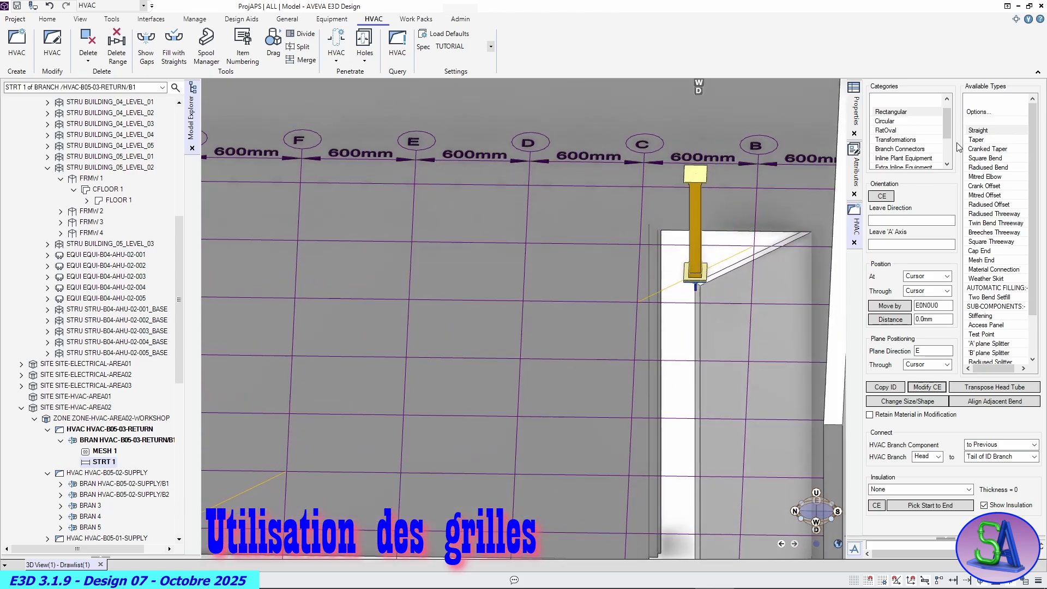
{"action": "left_click", "coordinate": [974, 112]}
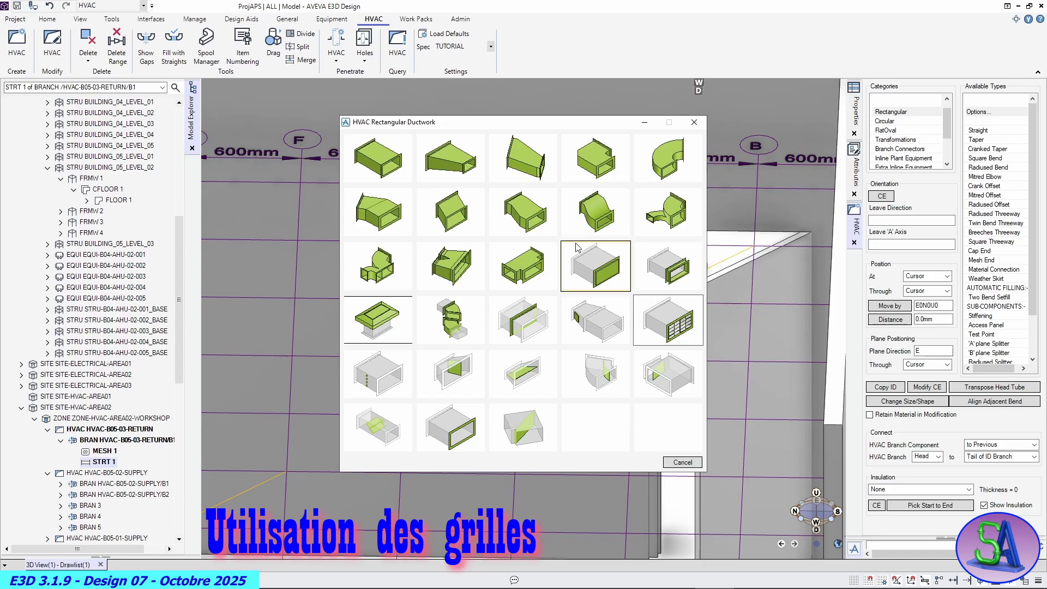
{"action": "left_click", "coordinate": [664, 173]}
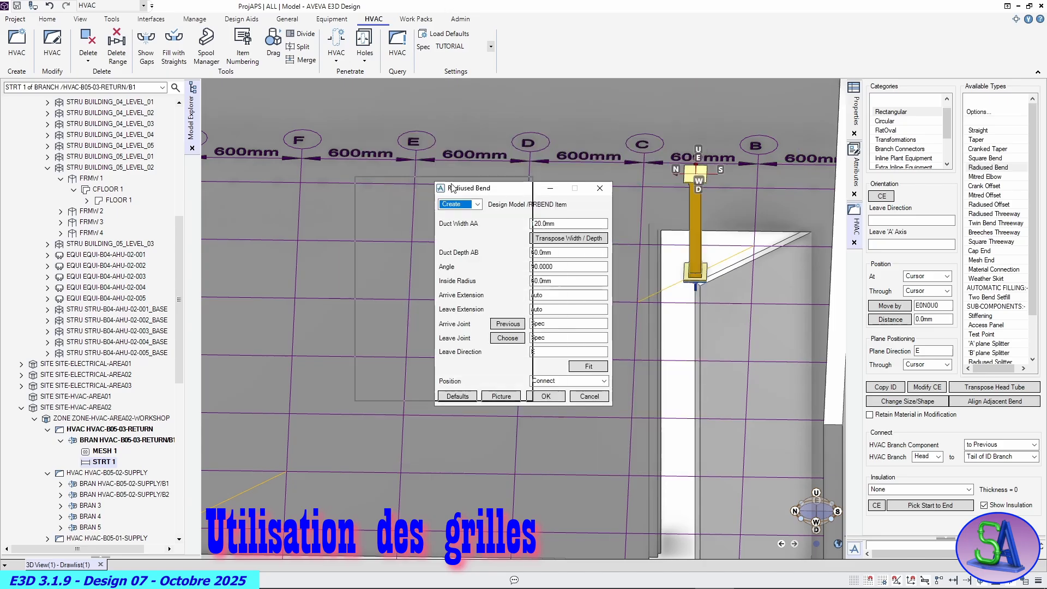
{"action": "left_click_drag", "start_coordinate": [535, 188], "coordinate": [455, 183]}
{"action": "middle_click_drag", "start_coordinate": [639, 216], "coordinate": [607, 300]}
{"action": "scroll", "coordinate": [567, 172], "scroll_direction": "down", "scroll_amount": 3}
{"action": "scroll", "coordinate": [568, 173], "scroll_direction": "up", "scroll_amount": 3}
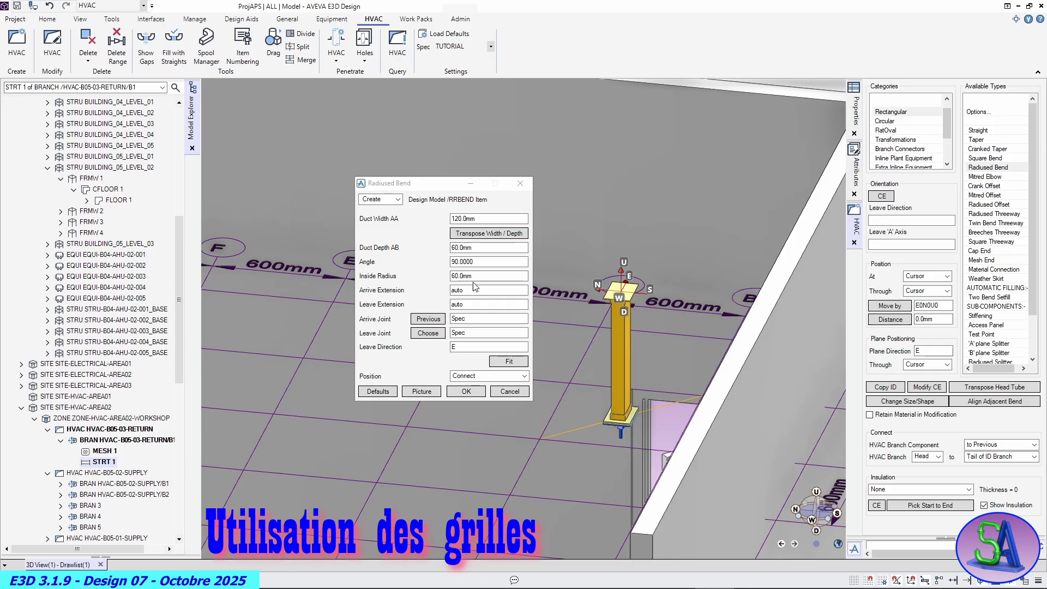
{"action": "left_click", "coordinate": [428, 319]}
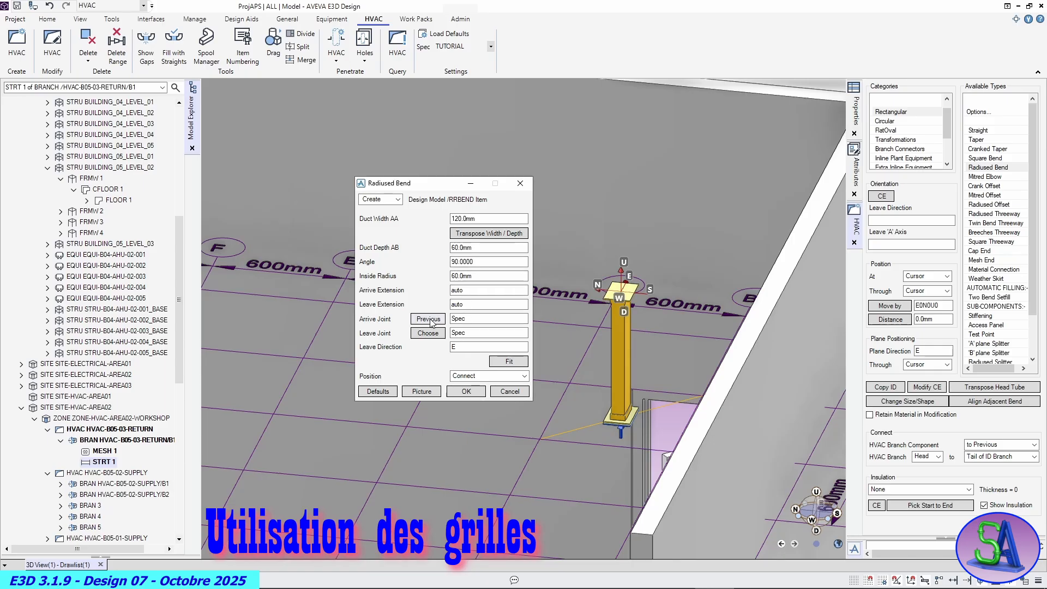
{"action": "left_click", "coordinate": [429, 333]}
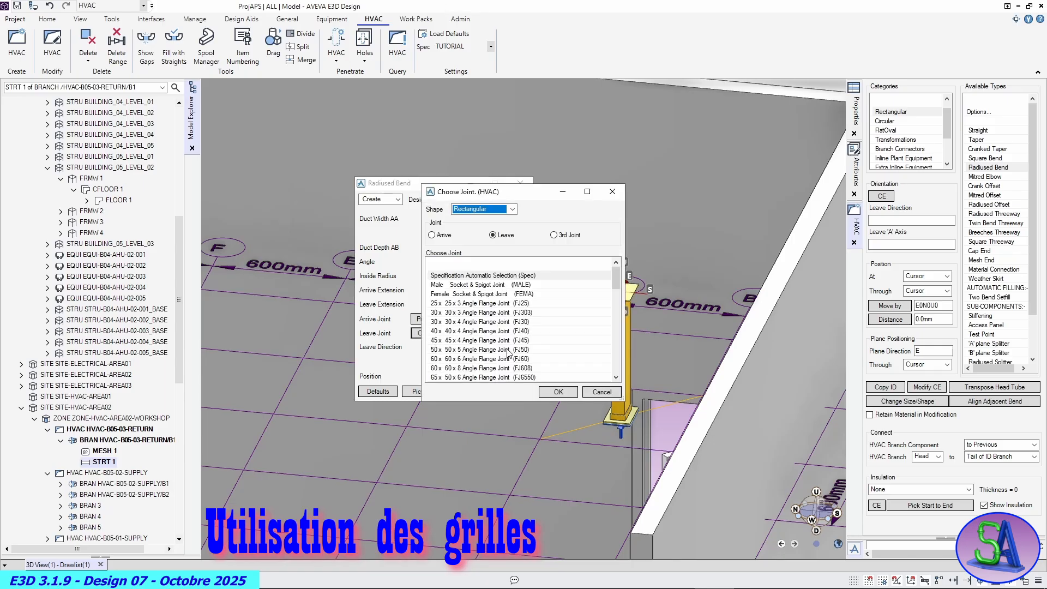
{"action": "left_click", "coordinate": [504, 322]}
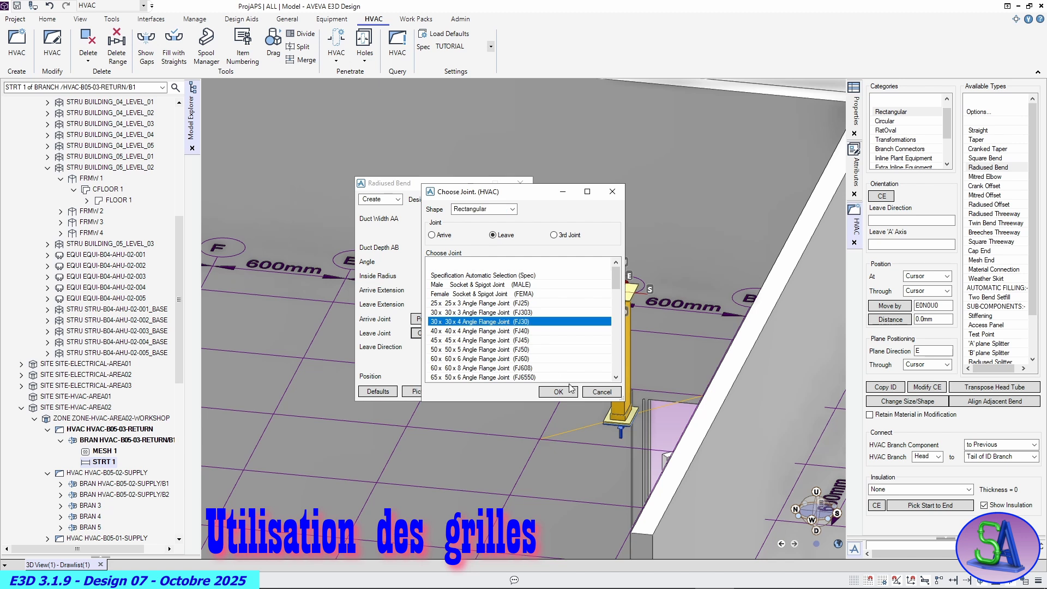
{"action": "left_click", "coordinate": [567, 391]}
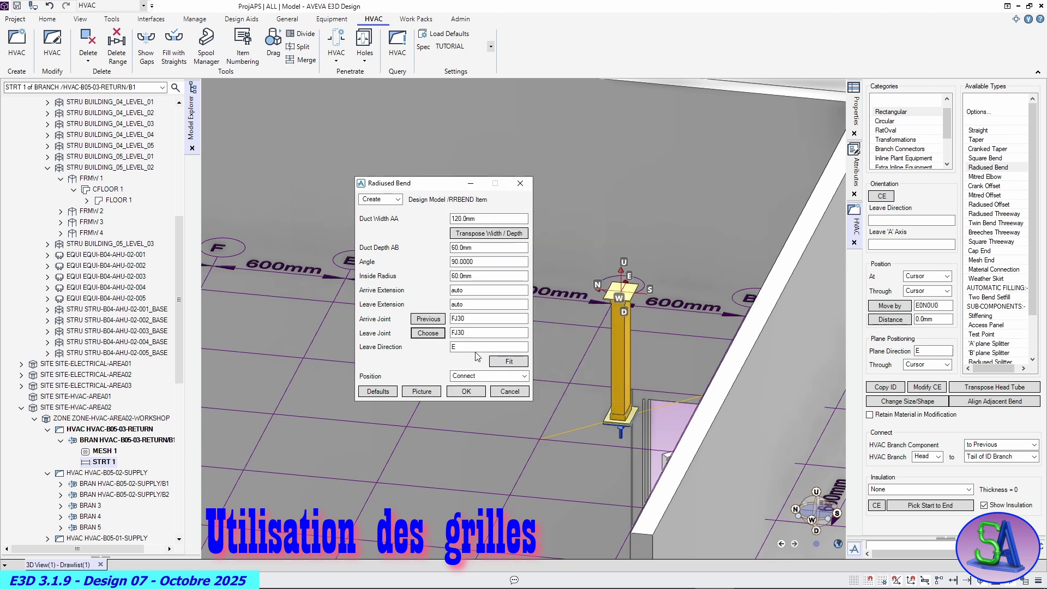
Set the radiused bend's leave direction to N and create it
{"action": "left_click_drag", "start_coordinate": [473, 347], "coordinate": [429, 352]}
{"action": "type", "text": "N"}
{"action": "left_click", "coordinate": [465, 391]}
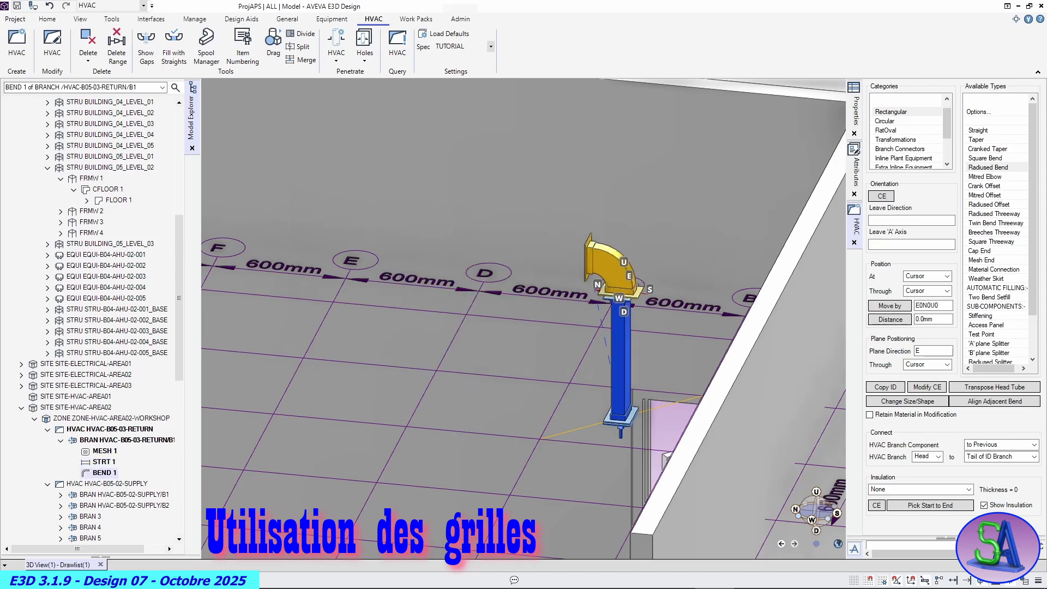
Transpose the radiused bend's width and depth to 60 mm by 120 mm and apply the change
{"action": "scroll", "coordinate": [638, 294], "scroll_direction": "down", "scroll_amount": 2}
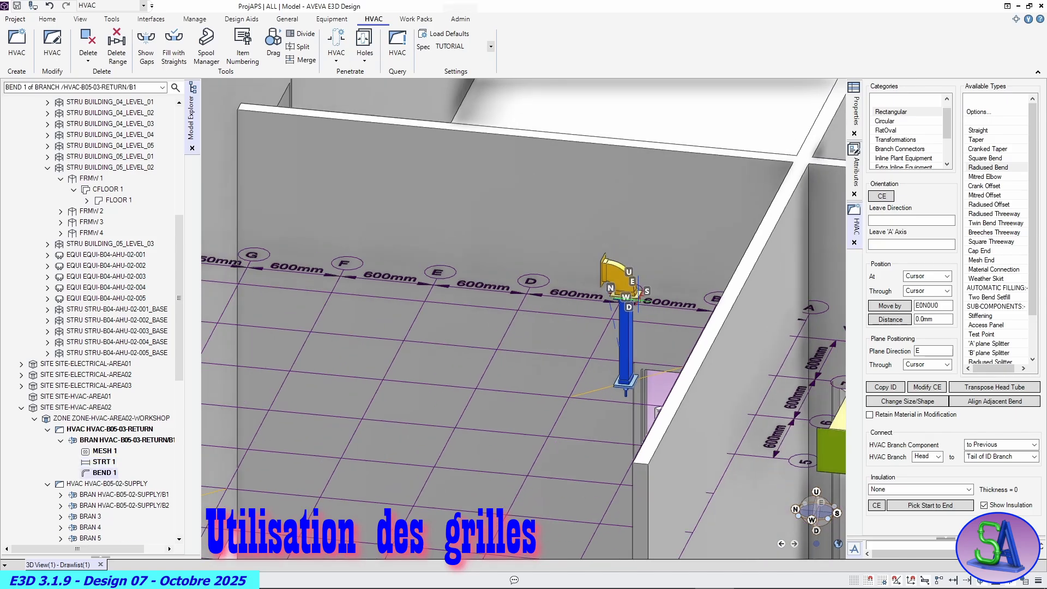
{"action": "scroll", "coordinate": [638, 294], "scroll_direction": "up", "scroll_amount": 5}
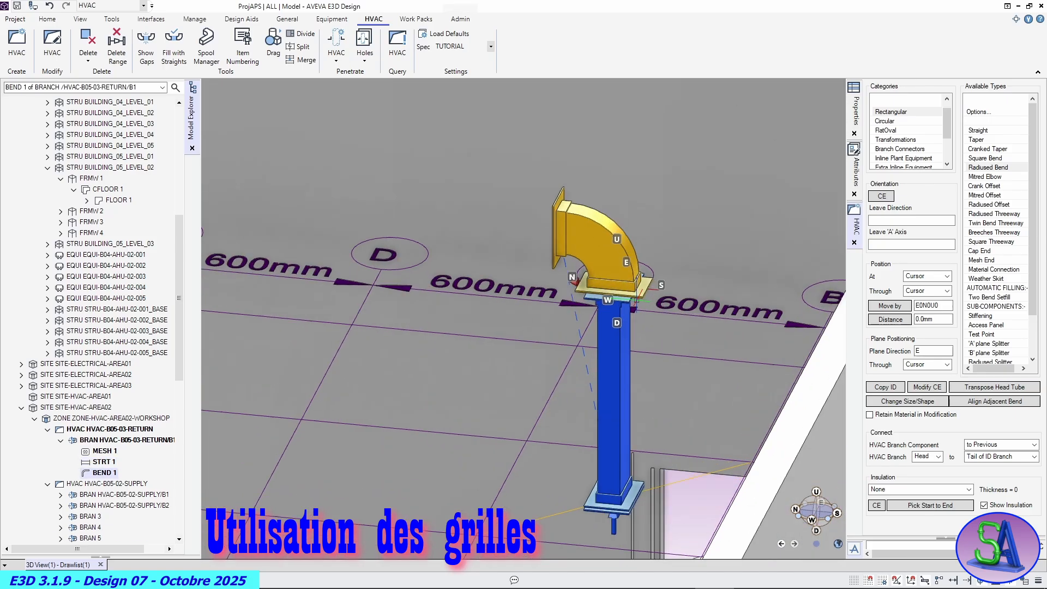
{"action": "left_click", "coordinate": [927, 387]}
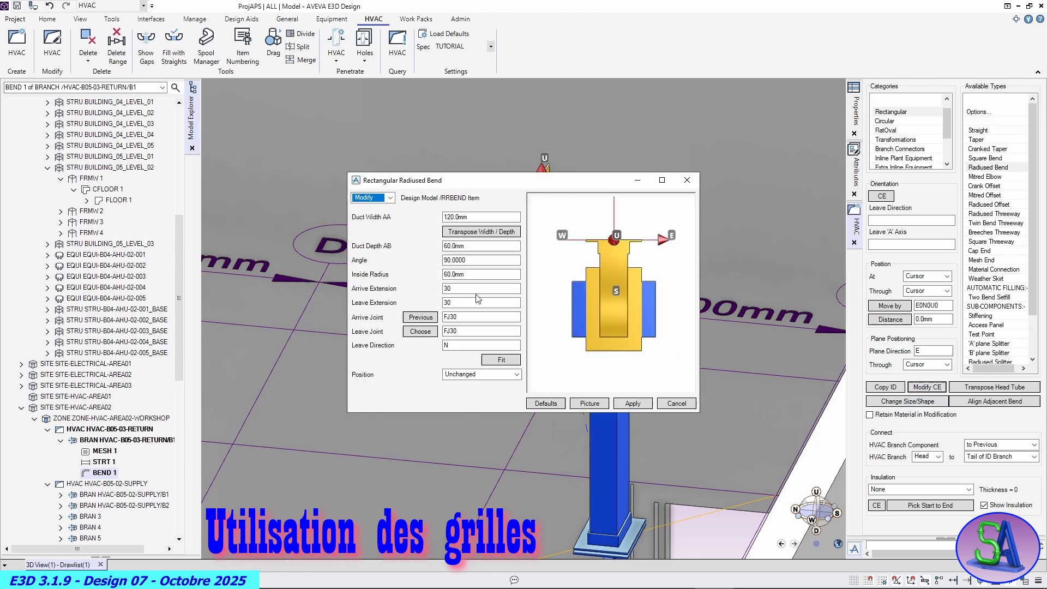
{"action": "left_click", "coordinate": [481, 231]}
{"action": "left_click", "coordinate": [632, 403]}
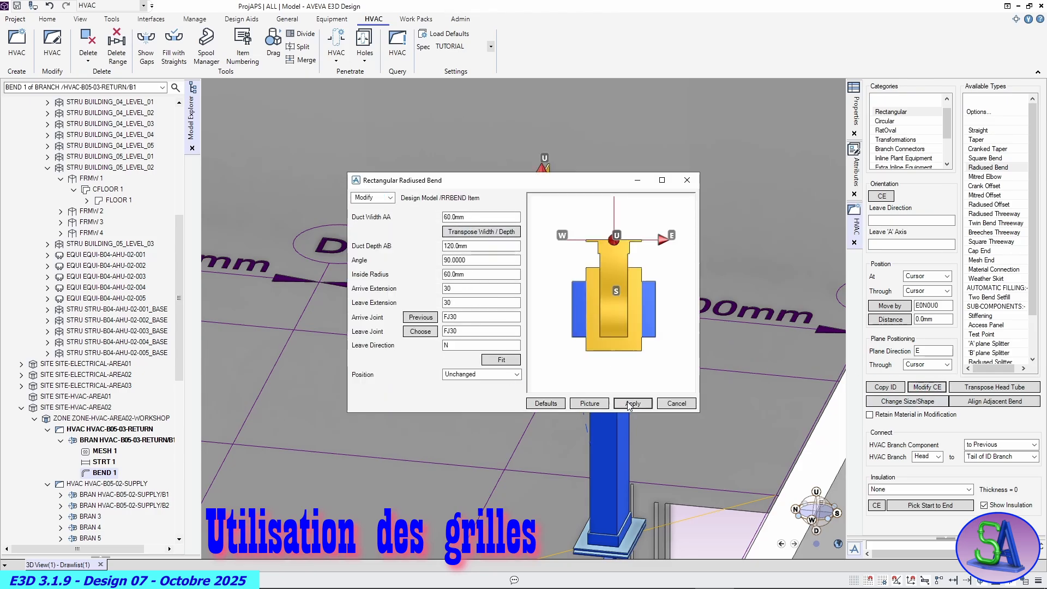
Reposition the radiused bend on the 600 mm straight by setting its position option to Connect, and finish modifying it
{"action": "left_click", "coordinate": [678, 406]}
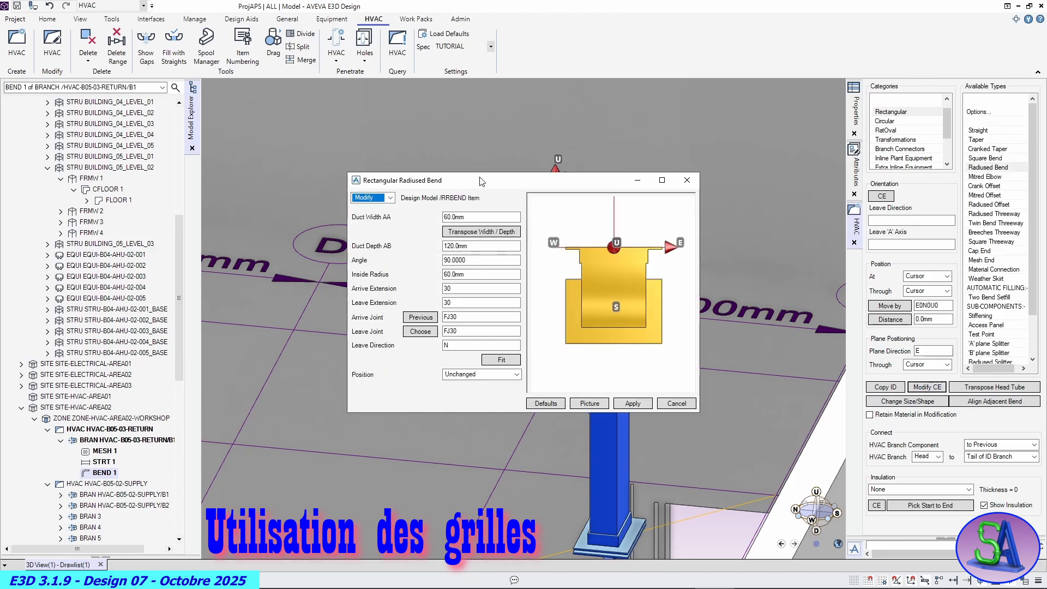
{"action": "left_click_drag", "start_coordinate": [480, 174], "coordinate": [342, 162]}
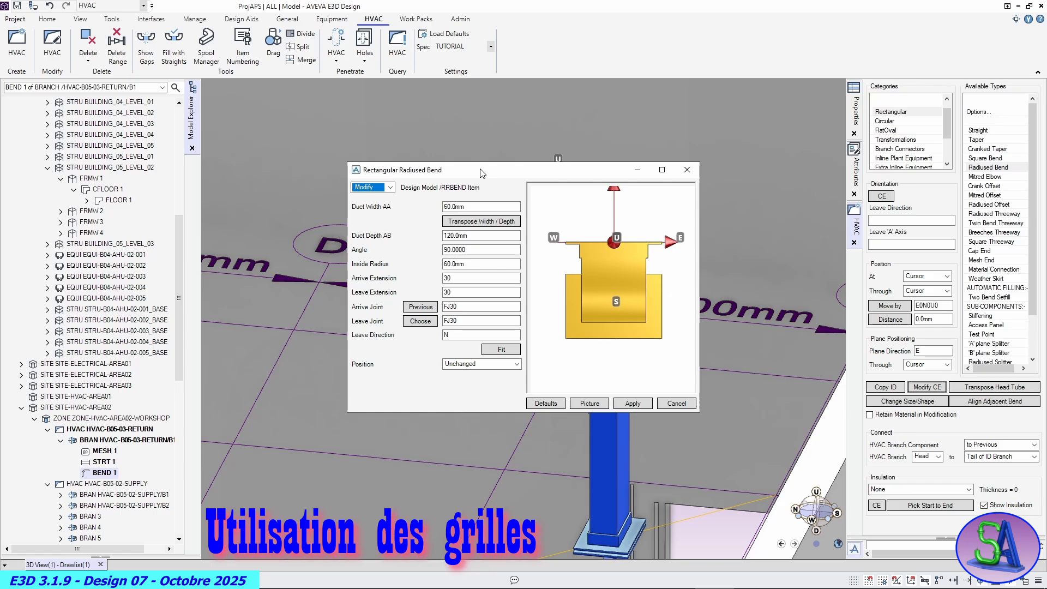
{"action": "left_click_drag", "start_coordinate": [483, 174], "coordinate": [325, 169]}
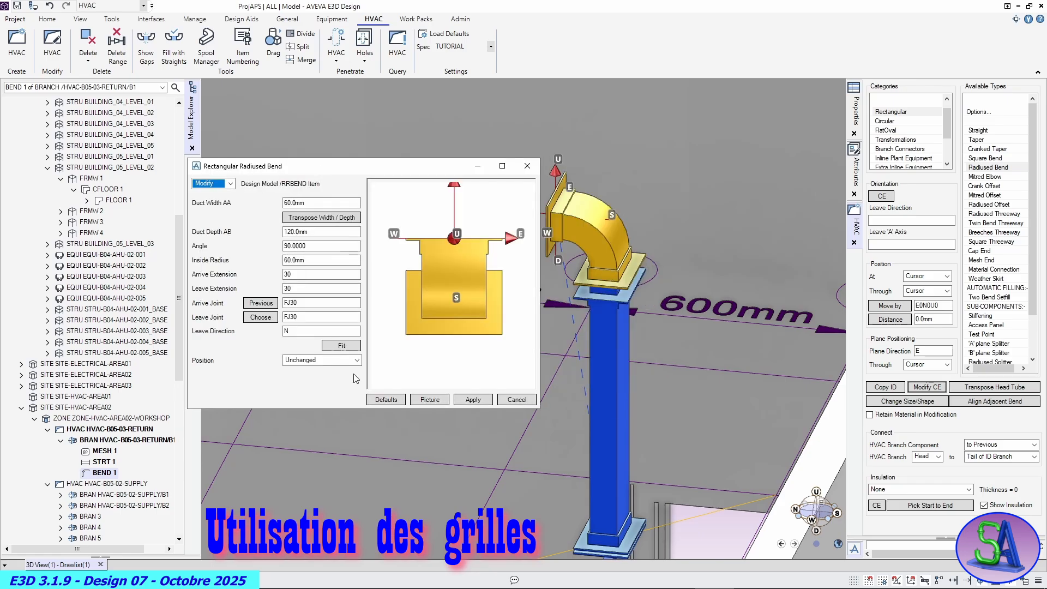
{"action": "left_click", "coordinate": [357, 360]}
{"action": "left_click", "coordinate": [315, 380]}
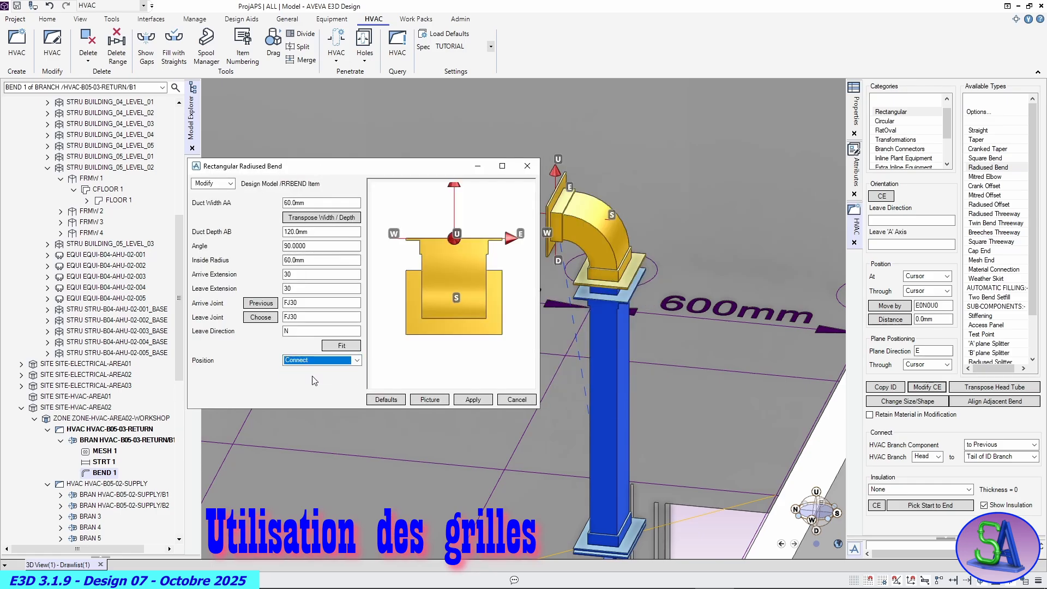
{"action": "left_click", "coordinate": [470, 401]}
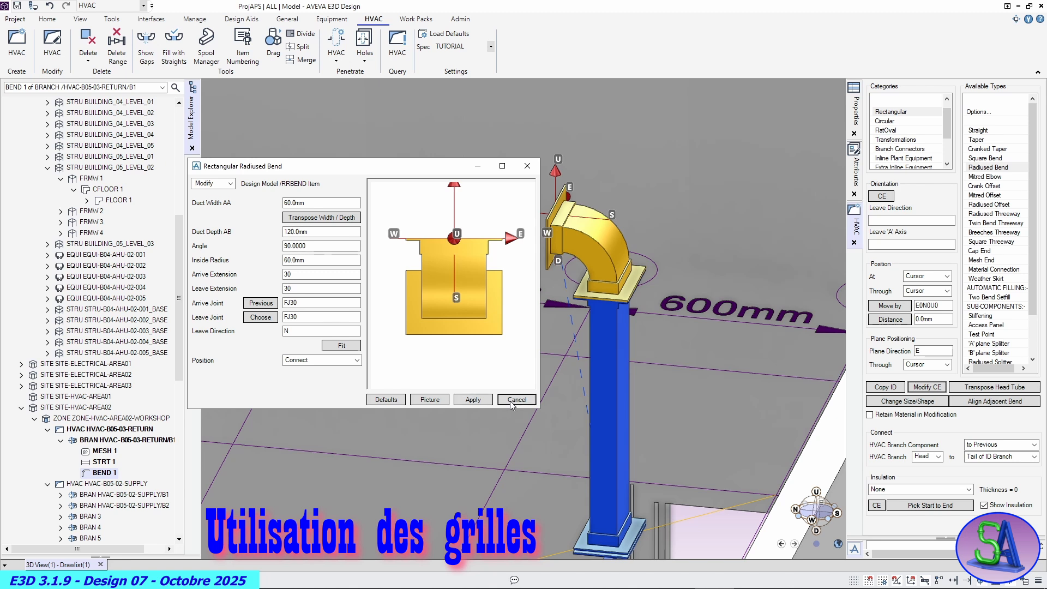
{"action": "left_click", "coordinate": [516, 399]}
{"action": "scroll", "coordinate": [500, 404], "scroll_direction": "down", "scroll_amount": 5}
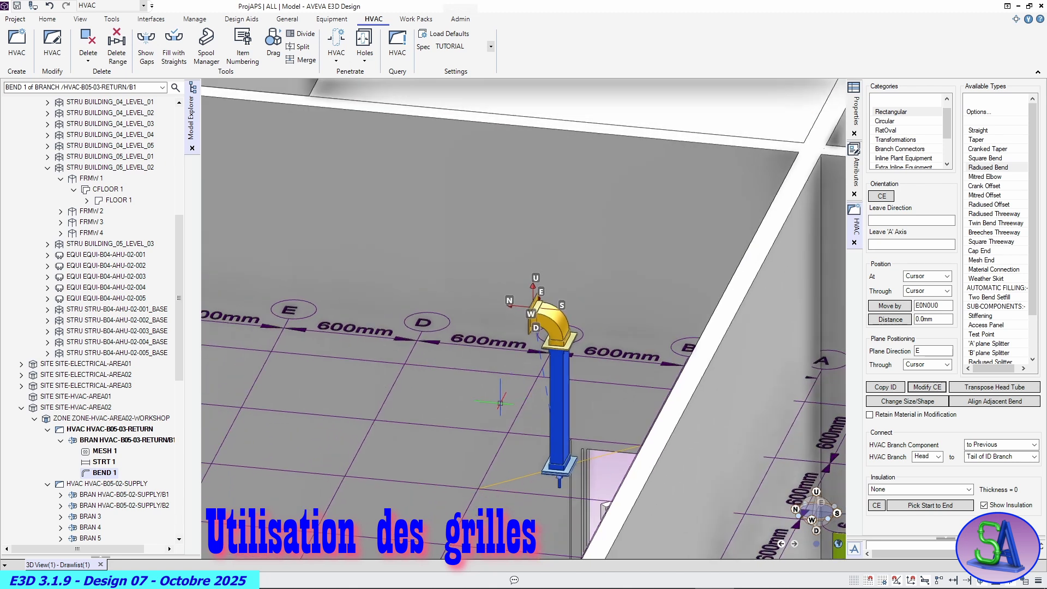
{"action": "mouse_move", "coordinate": [500, 404]}
{"action": "middle_mouse_down"}
{"action": "mouse_move", "coordinate": [540, 380]}
{"action": "mouse_move", "coordinate": [486, 389]}
{"action": "middle_mouse_up"}
{"action": "scroll", "coordinate": [540, 381], "scroll_direction": "down", "scroll_amount": 6}
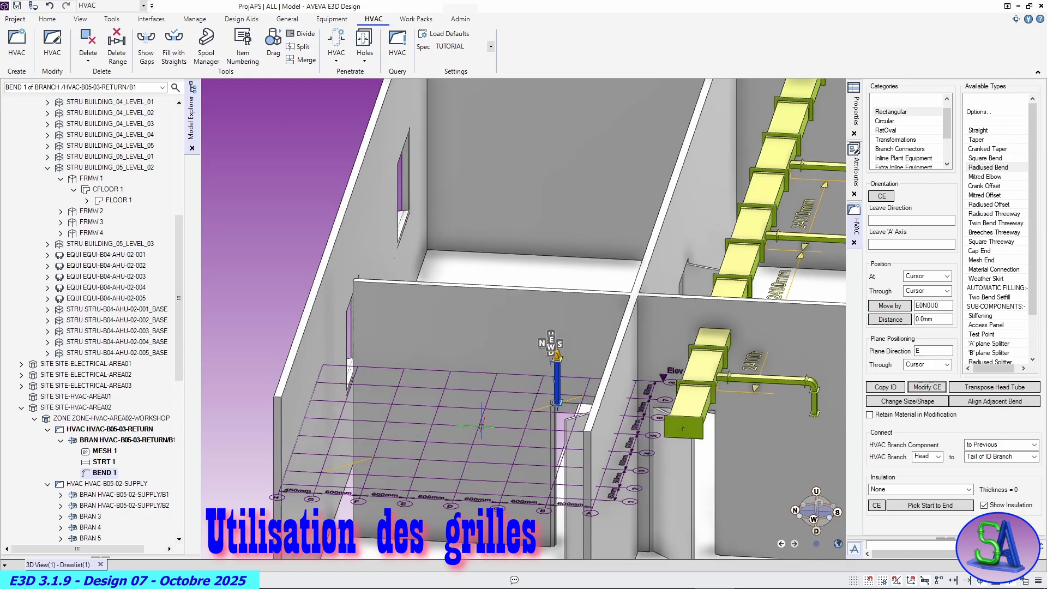
{"action": "scroll", "coordinate": [482, 426], "scroll_direction": "down", "scroll_amount": 1}
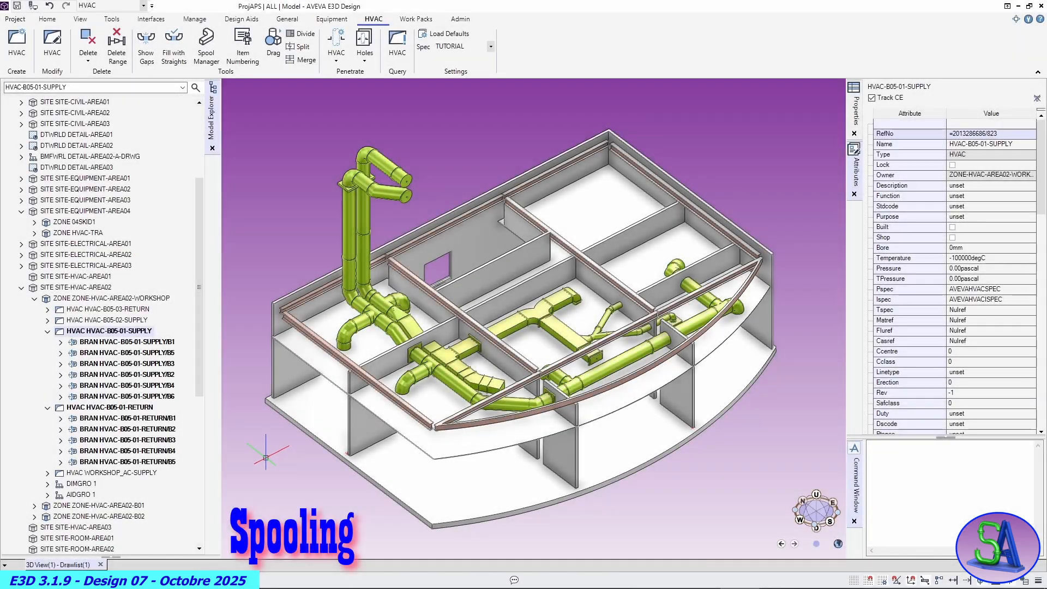
Highlight supply branches B1 and B5 and return branch B1 of HVAC-B05-01 to identify both duct networks in the model
{"action": "left_click", "coordinate": [131, 341]}
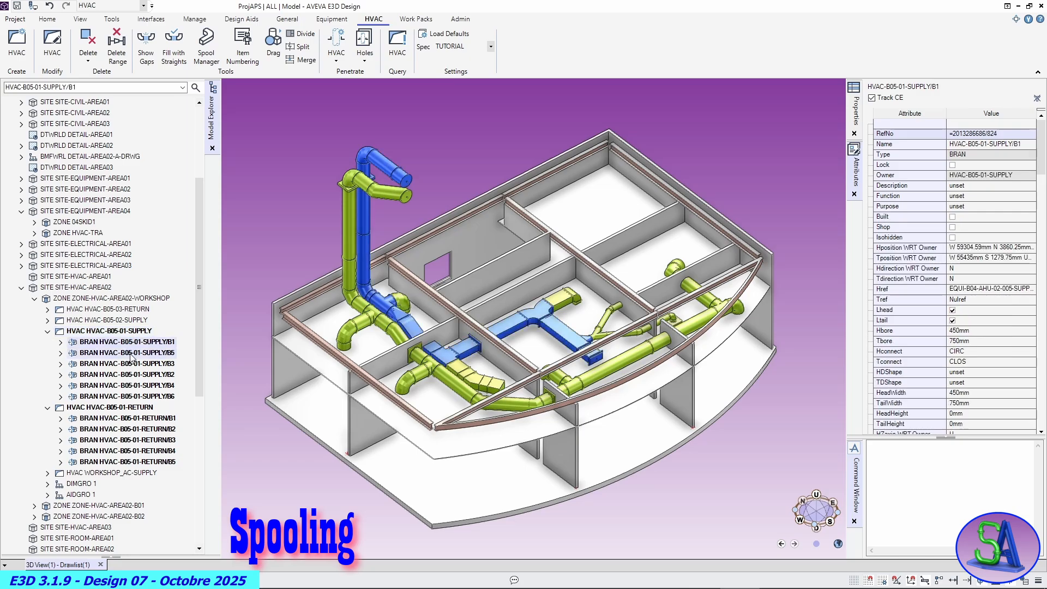
{"action": "left_click", "coordinate": [128, 353]}
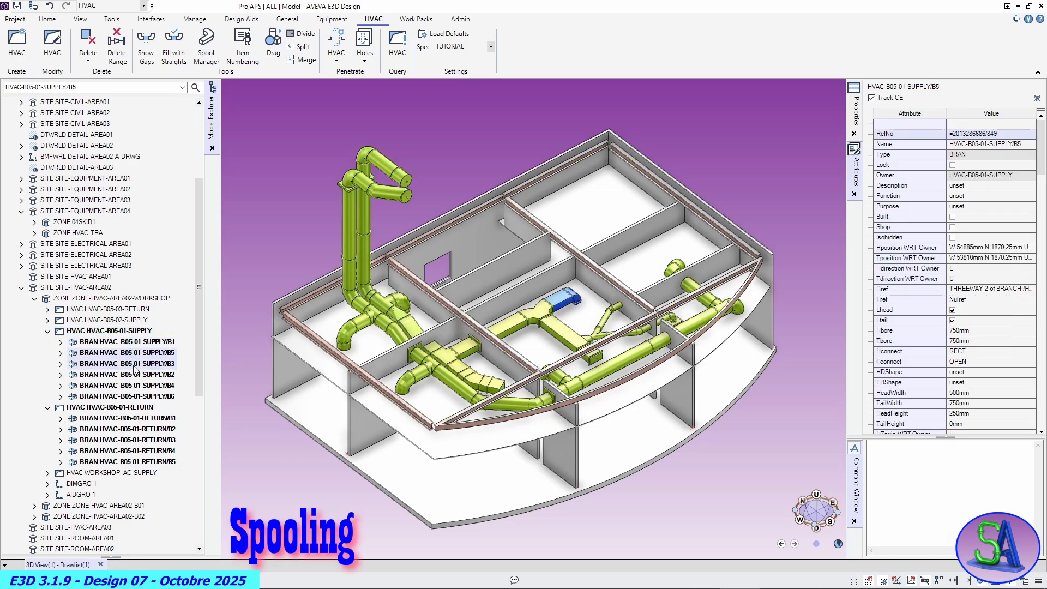
{"action": "left_click", "coordinate": [137, 419]}
{"action": "left_click", "coordinate": [109, 408]}
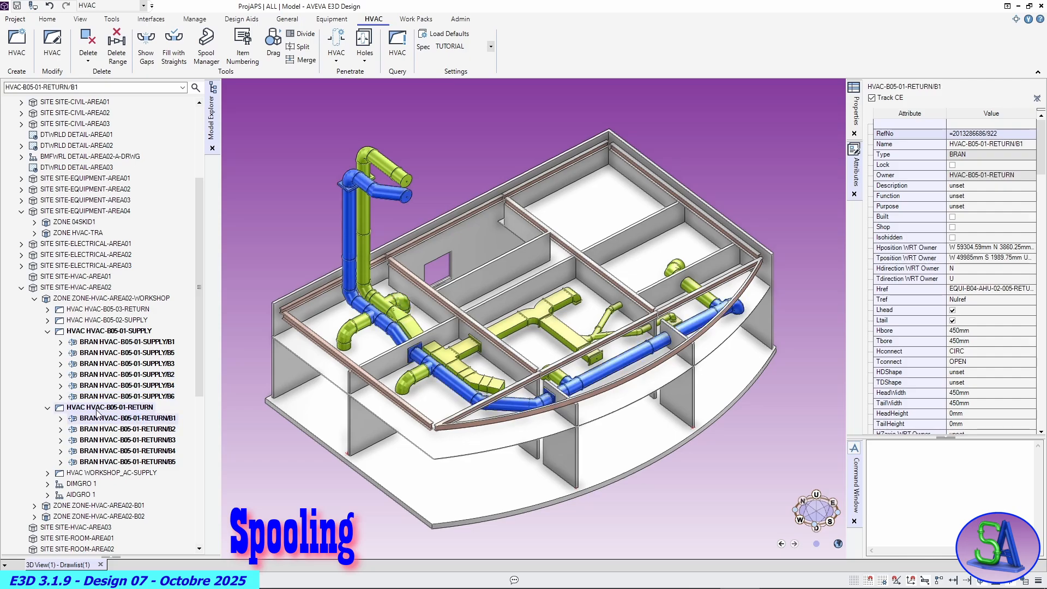
Open the HVAC Spool Manager for HVAC-B05-01-SUPPLY and set that element as its current HVAC
{"action": "left_click", "coordinate": [106, 331]}
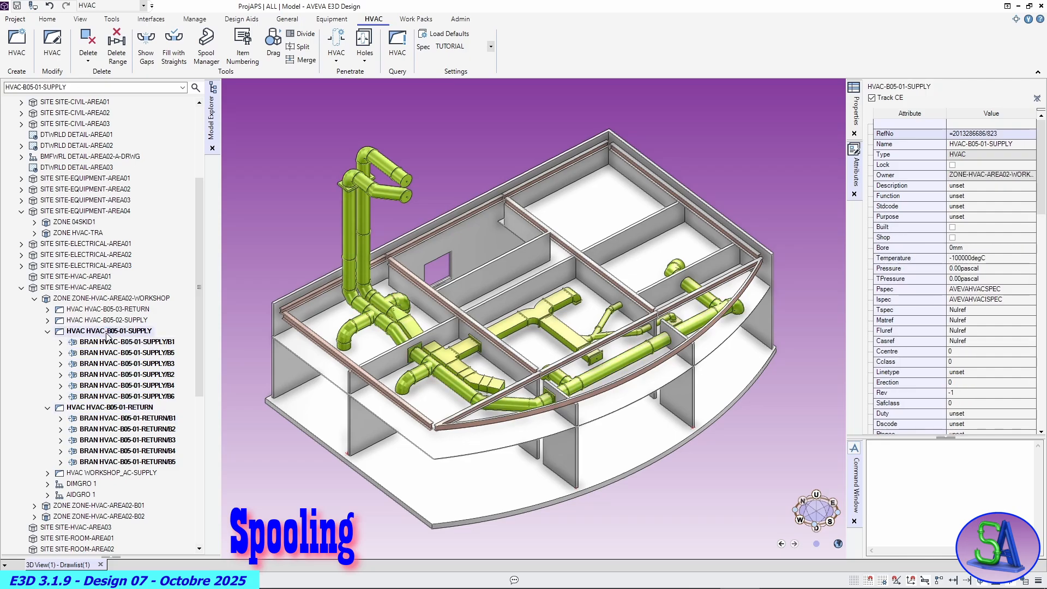
{"action": "left_click", "coordinate": [207, 43]}
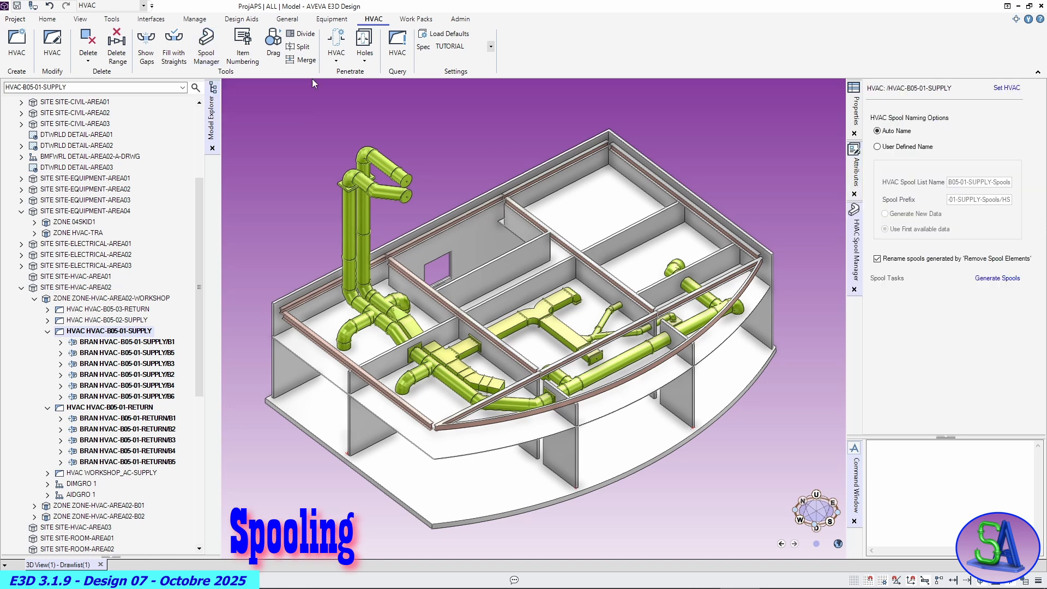
{"action": "left_click", "coordinate": [945, 438]}
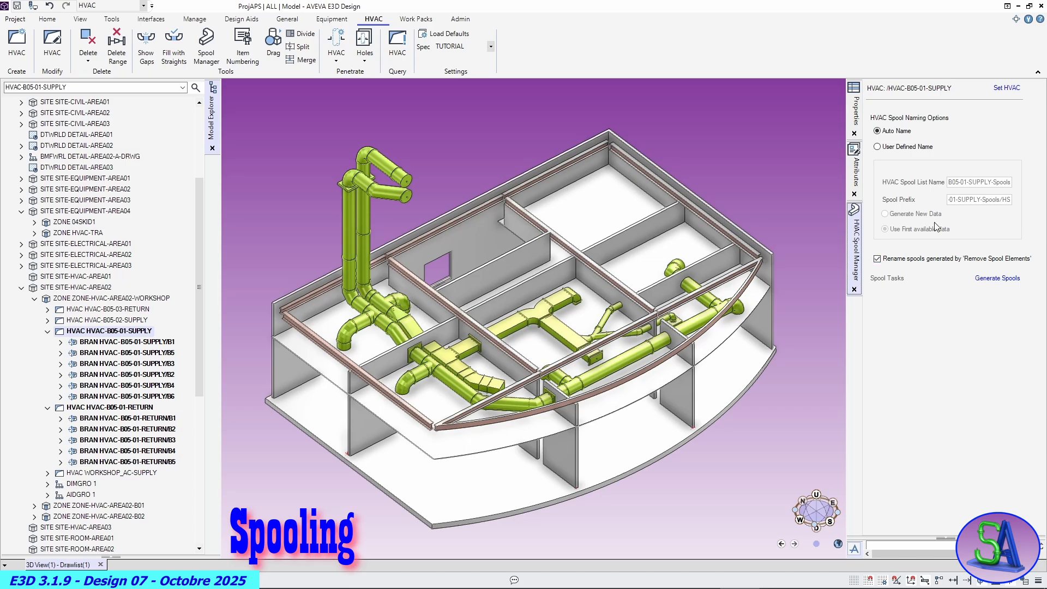
{"action": "left_click", "coordinate": [1007, 88]}
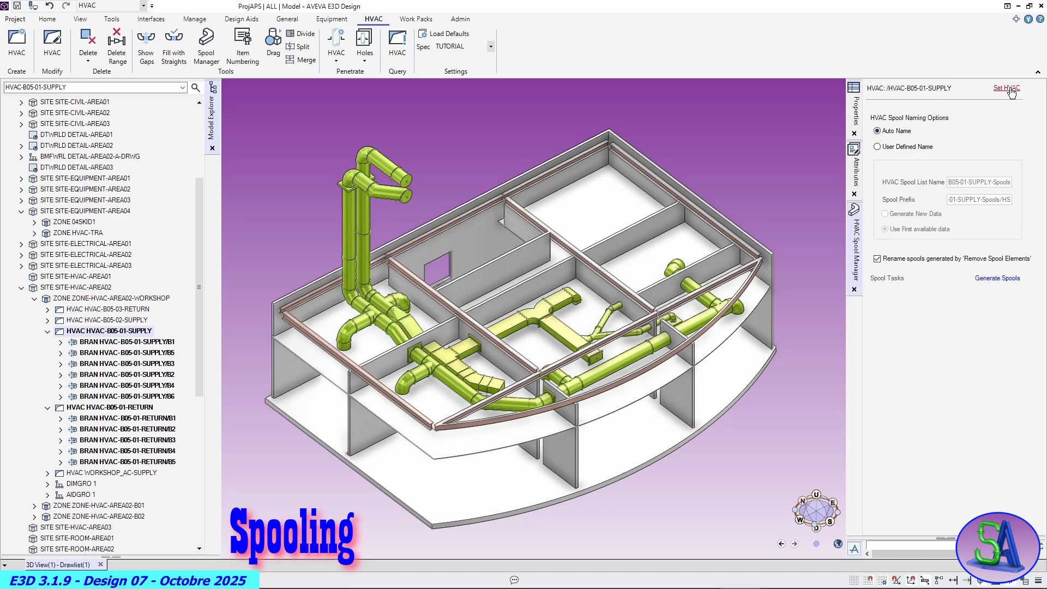
Review the user-defined spool naming option, keep Auto Name, and generate the spools for HVAC-B05-01-SUPPLY
{"action": "left_click", "coordinate": [877, 147]}
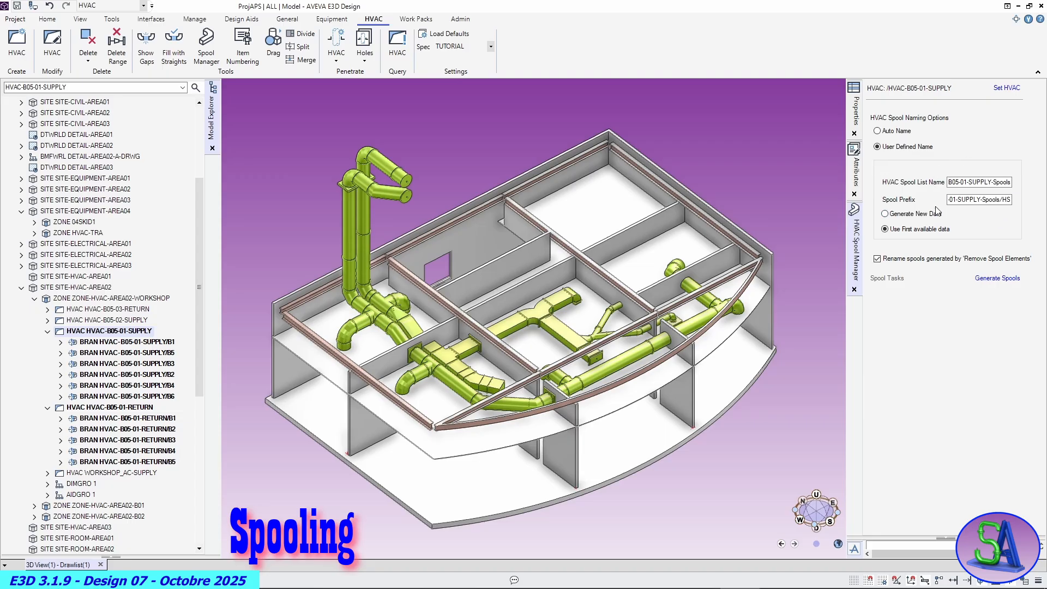
{"action": "left_click", "coordinate": [877, 132]}
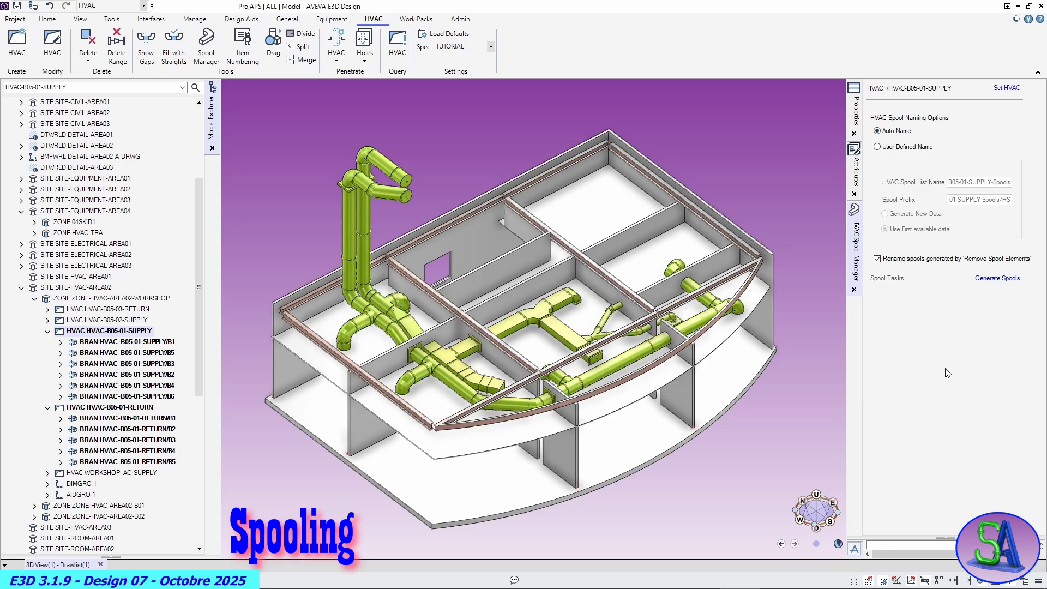
{"action": "left_click", "coordinate": [986, 279]}
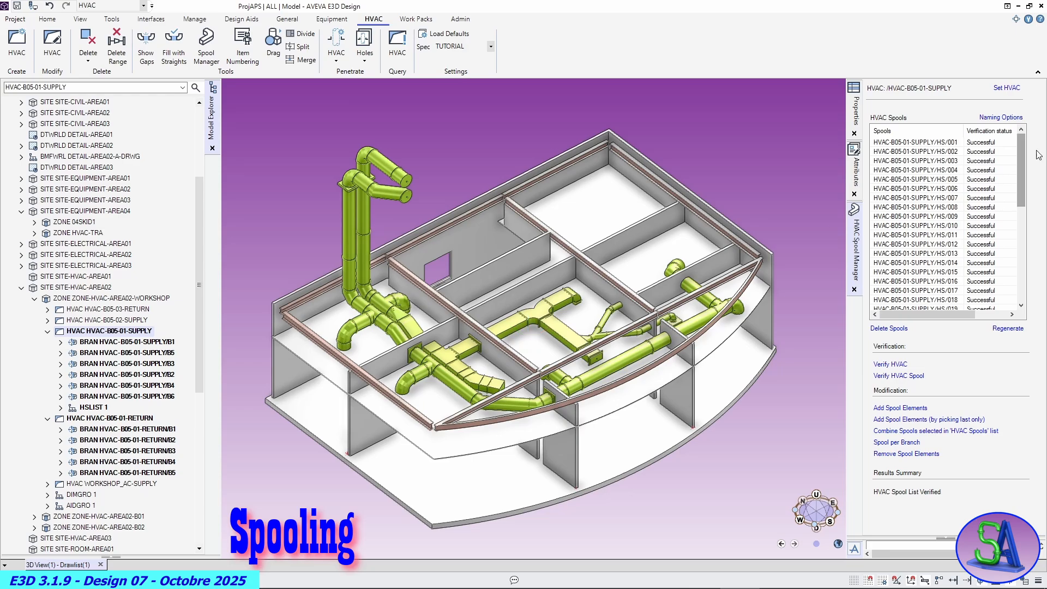
Highlight individual HVAC-B05-01-SUPPLY spools between HS/001 and HS/015 to examine which duct components each one covers
{"action": "left_click", "coordinate": [932, 143]}
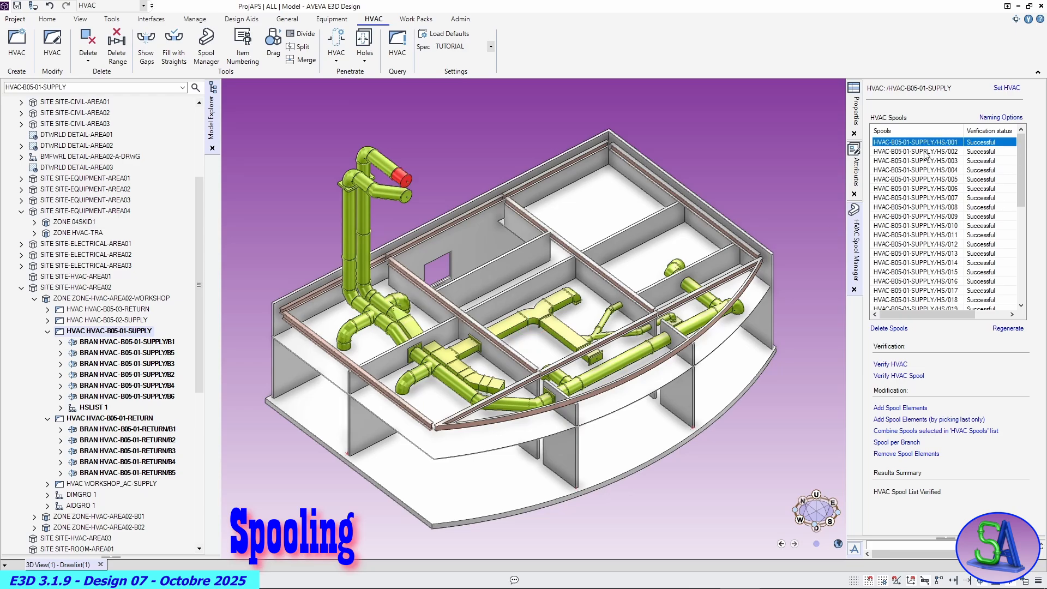
{"action": "left_click", "coordinate": [926, 154]}
{"action": "left_click", "coordinate": [924, 162]}
{"action": "left_click", "coordinate": [923, 171]}
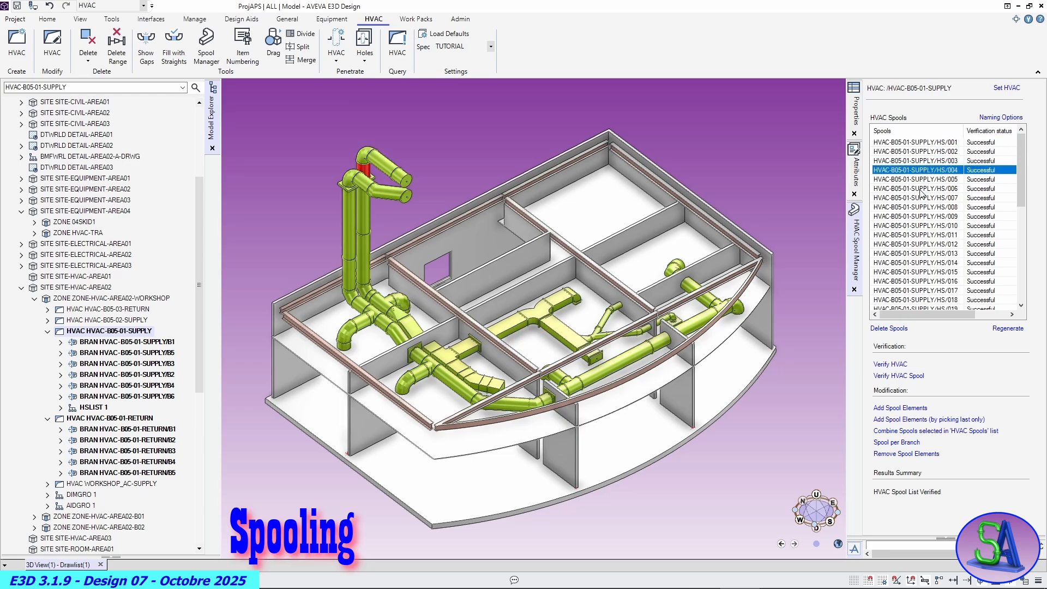
{"action": "left_click", "coordinate": [920, 190]}
{"action": "left_click", "coordinate": [923, 207]}
{"action": "left_click", "coordinate": [926, 235]}
{"action": "left_click", "coordinate": [929, 246]}
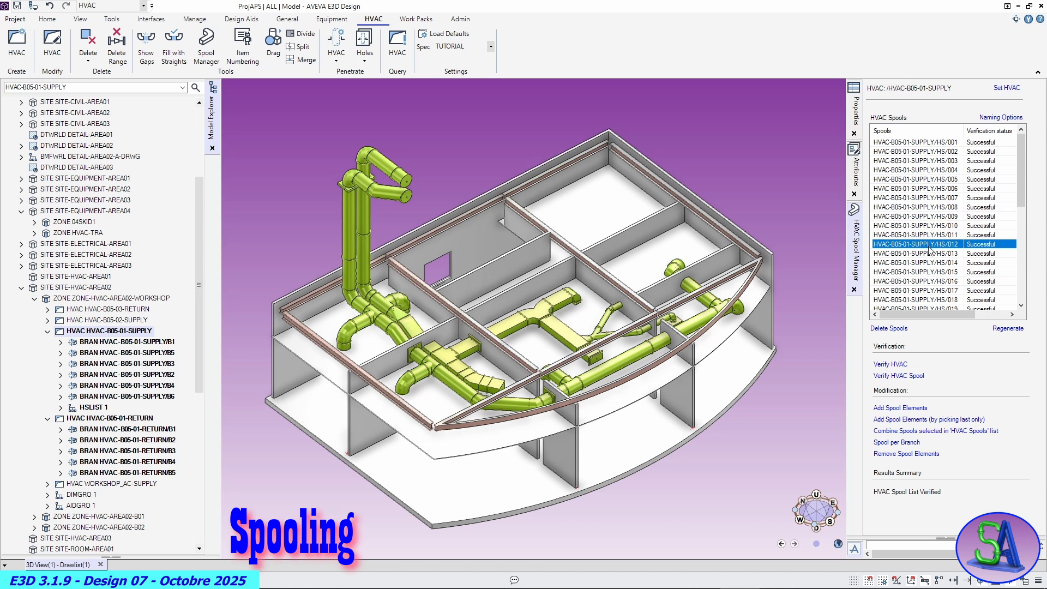
{"action": "left_click", "coordinate": [926, 264]}
{"action": "left_click", "coordinate": [924, 272]}
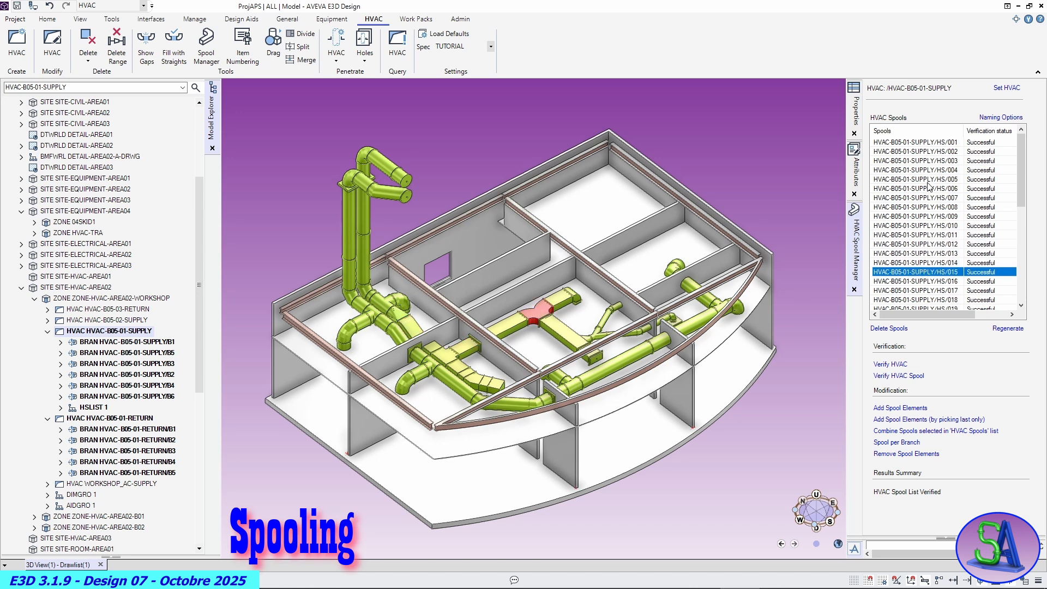
Set HVAC-B05-01-RETURN as the Spool Manager's current HVAC and generate its spools with Auto Name
{"action": "left_click", "coordinate": [114, 418]}
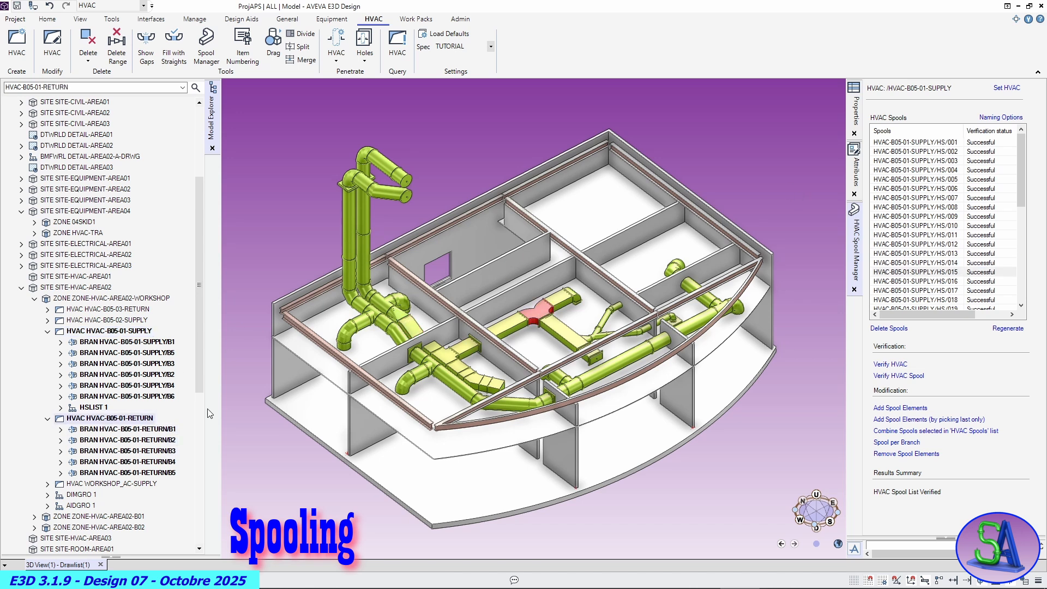
{"action": "left_click", "coordinate": [1000, 89]}
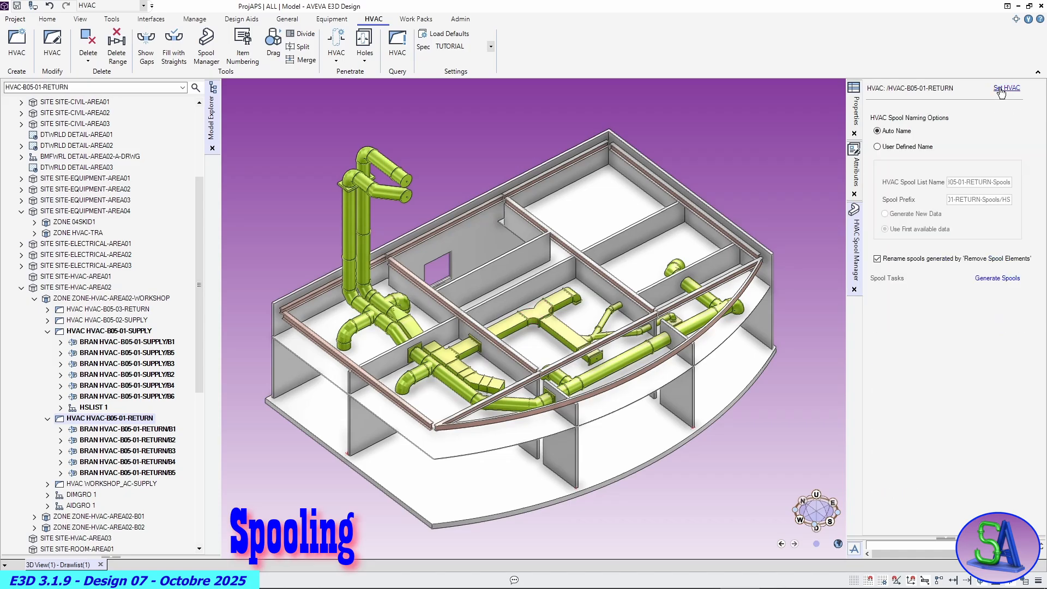
{"action": "left_click", "coordinate": [985, 279]}
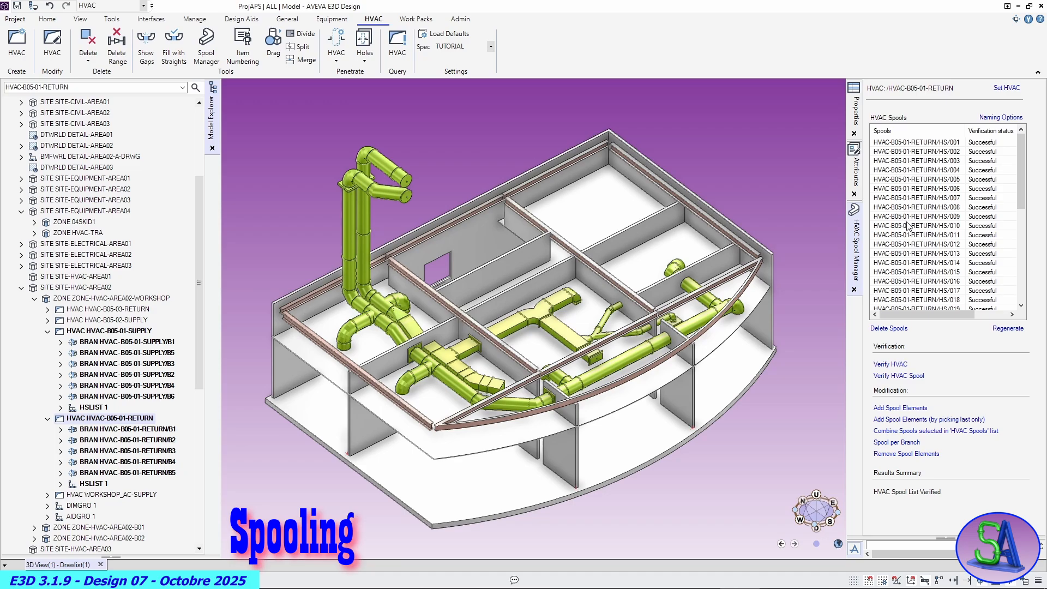
Highlight several HVAC-B05-01-RETURN spools, including HS/017, HS/031 and HS/038, to examine their duct components throughout the spool list
{"action": "left_click", "coordinate": [908, 225]}
{"action": "left_click", "coordinate": [922, 263]}
{"action": "left_click", "coordinate": [931, 290]}
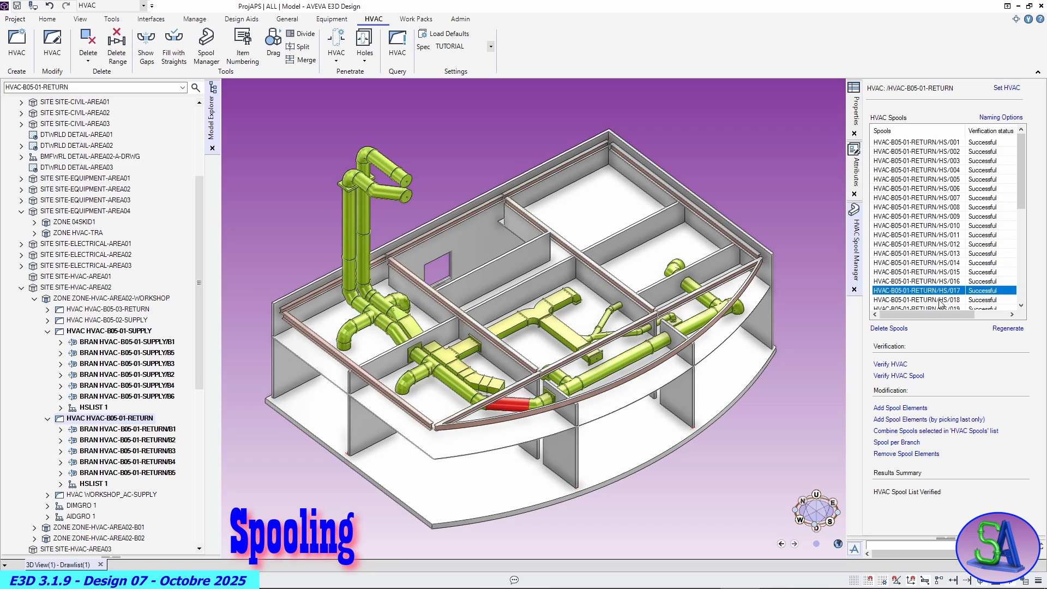
{"action": "scroll", "coordinate": [939, 304], "scroll_direction": "down", "scroll_amount": 5}
{"action": "left_click", "coordinate": [934, 282]}
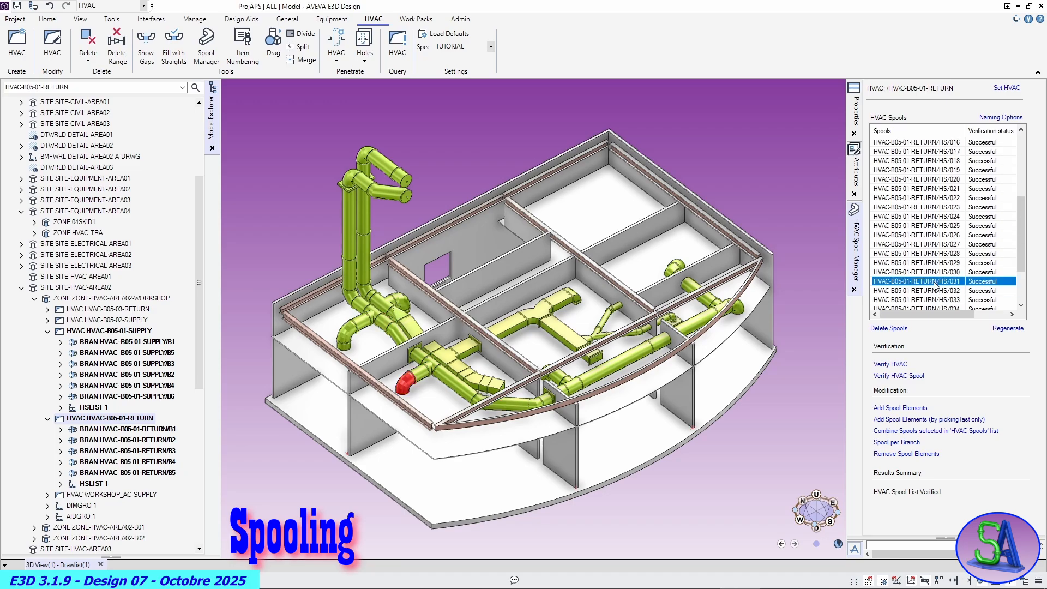
{"action": "scroll", "coordinate": [934, 285], "scroll_direction": "down", "scroll_amount": 3}
{"action": "left_click", "coordinate": [934, 282]}
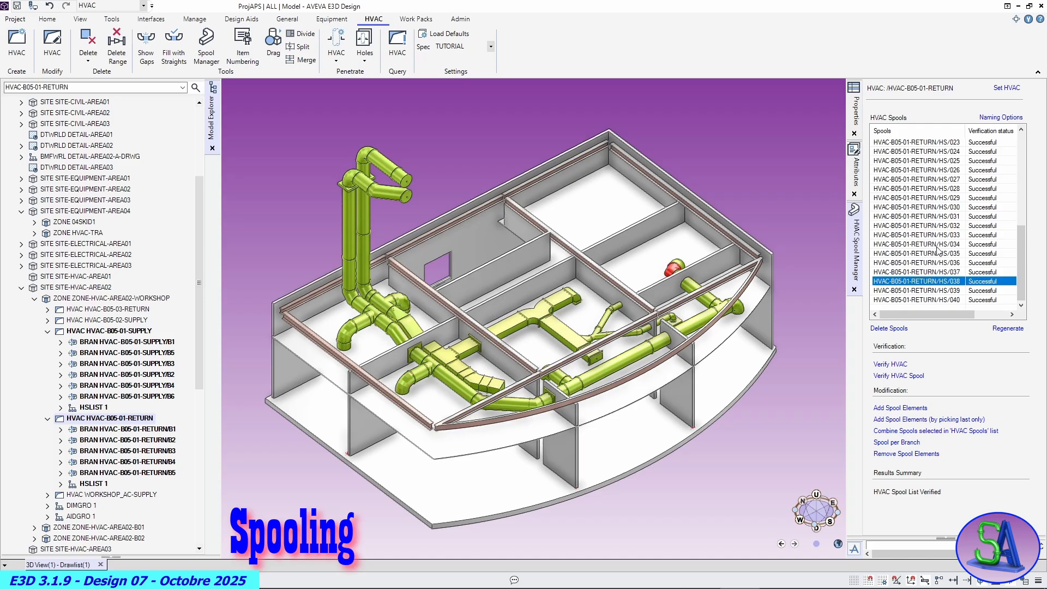
{"action": "scroll", "coordinate": [937, 248], "scroll_direction": "up", "scroll_amount": 6}
{"action": "scroll", "coordinate": [937, 247], "scroll_direction": "up", "scroll_amount": 2}
{"action": "scroll", "coordinate": [936, 247], "scroll_direction": "down", "scroll_amount": 1}
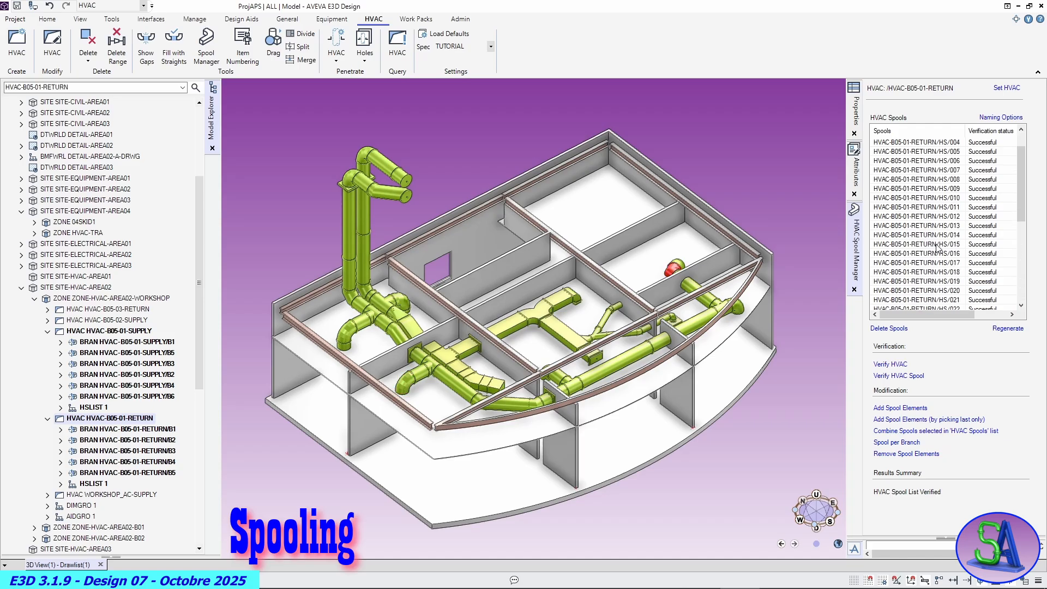
{"action": "scroll", "coordinate": [936, 247], "scroll_direction": "up", "scroll_amount": 1}
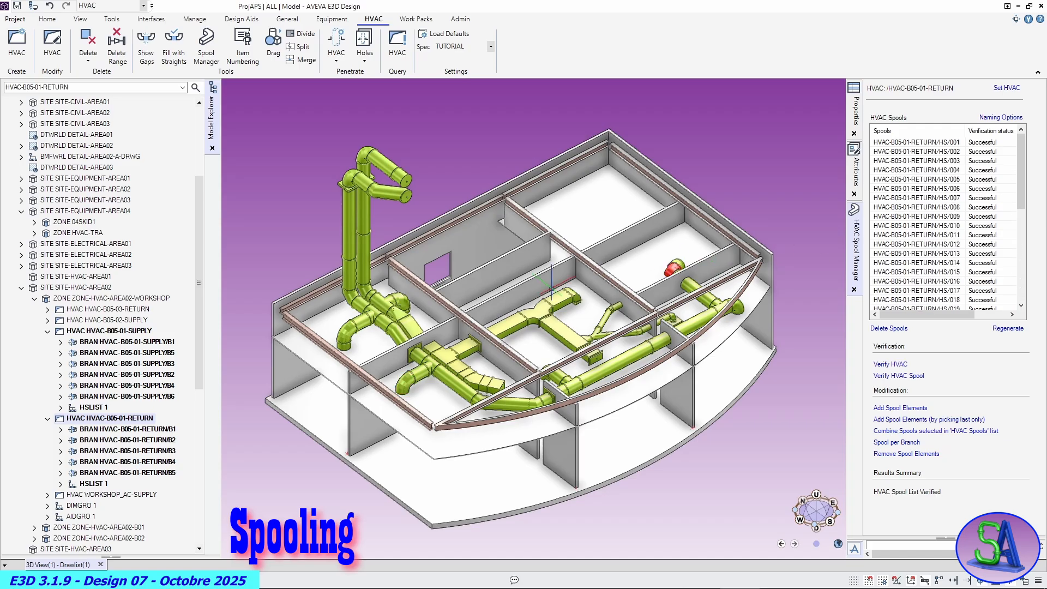
Examine the spool elements stored in the spool lists under HVAC-B05-01-SUPPLY and HVAC-B05-01-RETURN in the model hierarchy
{"action": "left_click", "coordinate": [60, 407]}
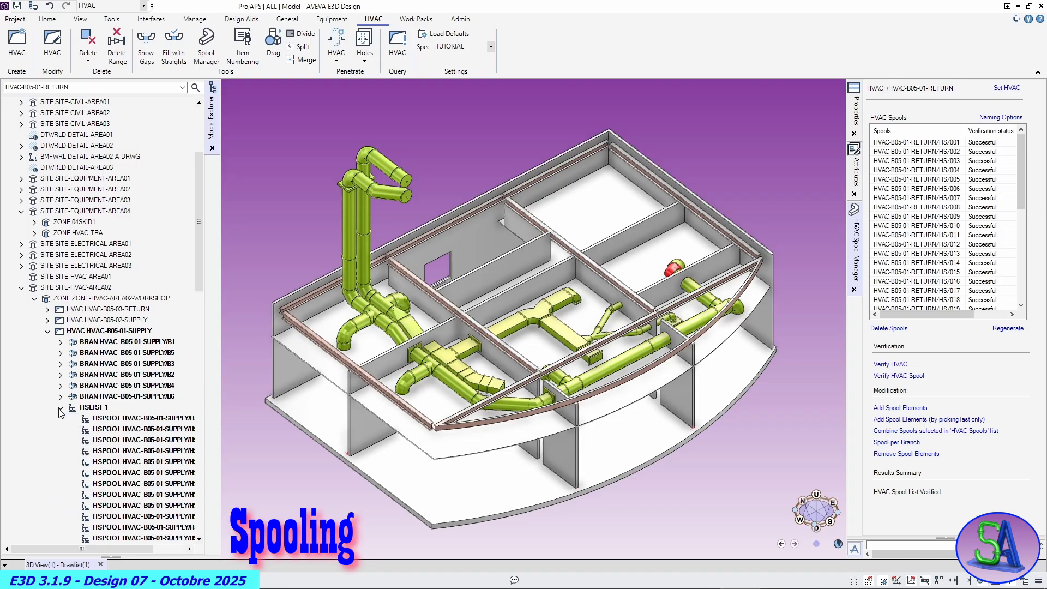
{"action": "scroll", "coordinate": [119, 416], "scroll_direction": "down", "scroll_amount": 5}
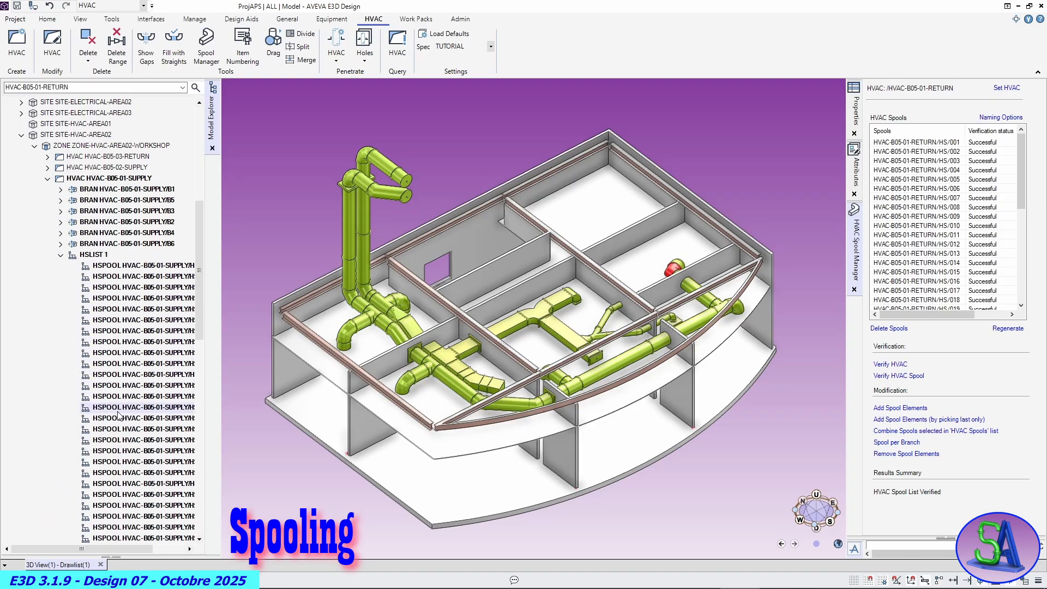
{"action": "scroll", "coordinate": [119, 416], "scroll_direction": "down", "scroll_amount": 2}
{"action": "scroll", "coordinate": [114, 411], "scroll_direction": "up", "scroll_amount": 3}
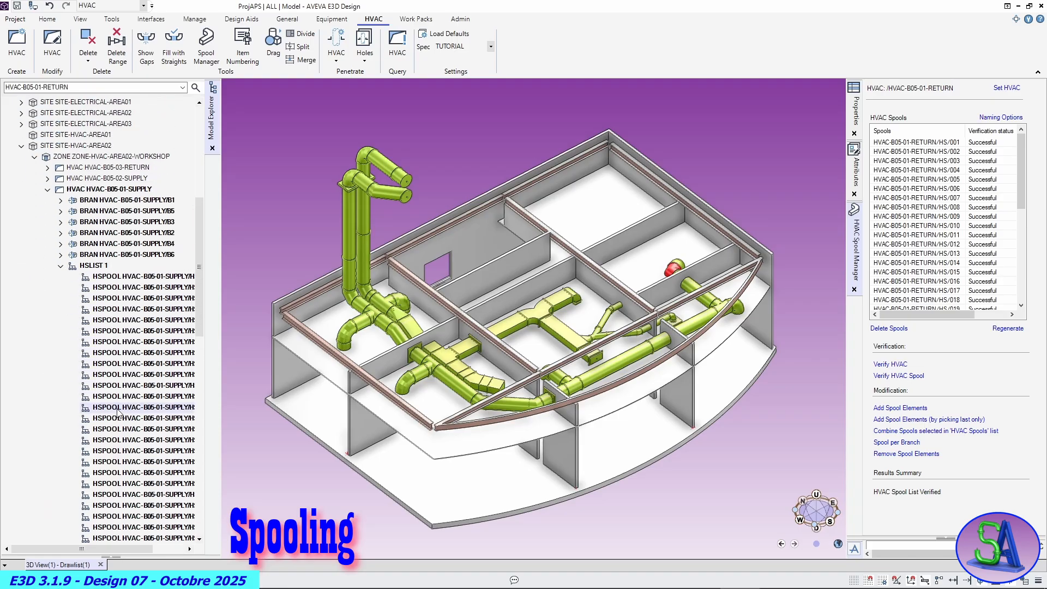
{"action": "scroll", "coordinate": [55, 272], "scroll_direction": "right", "scroll_amount": 1}
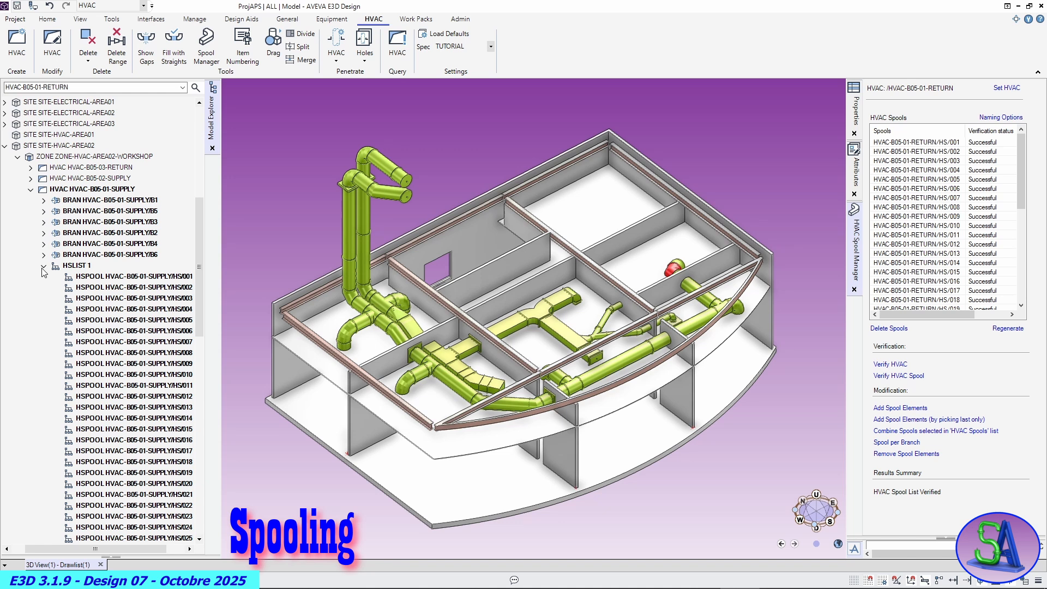
{"action": "left_click", "coordinate": [43, 268]}
{"action": "left_click", "coordinate": [61, 342]}
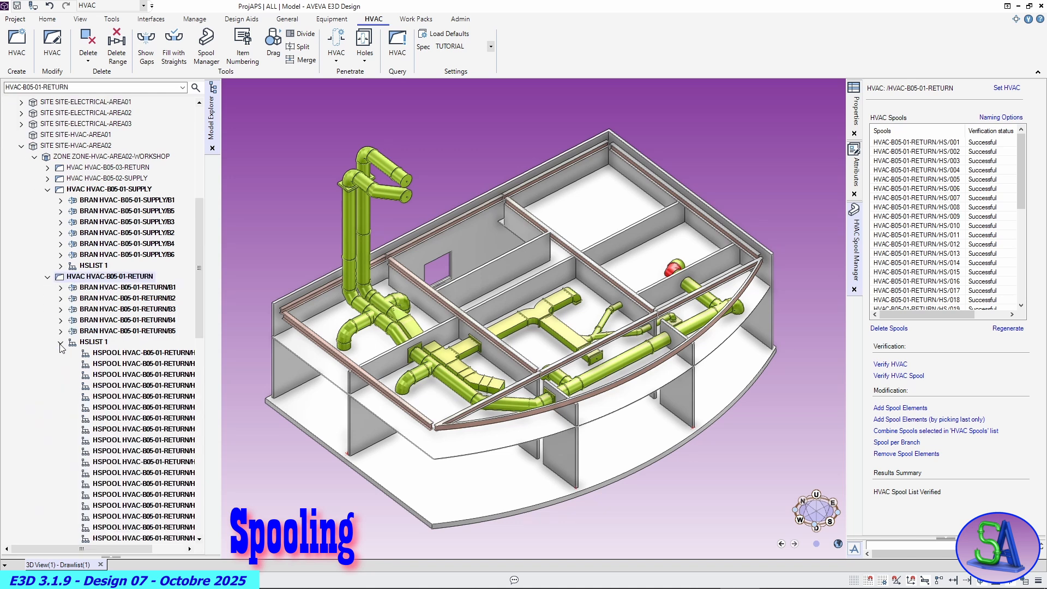
Collapse the HVAC-B05-01-RETURN spool list in the hierarchy and save the model changes without a session comment
{"action": "left_click", "coordinate": [60, 341]}
{"action": "scroll", "coordinate": [123, 342], "scroll_direction": "up", "scroll_amount": 2}
{"action": "scroll", "coordinate": [131, 337], "scroll_direction": "up", "scroll_amount": 2}
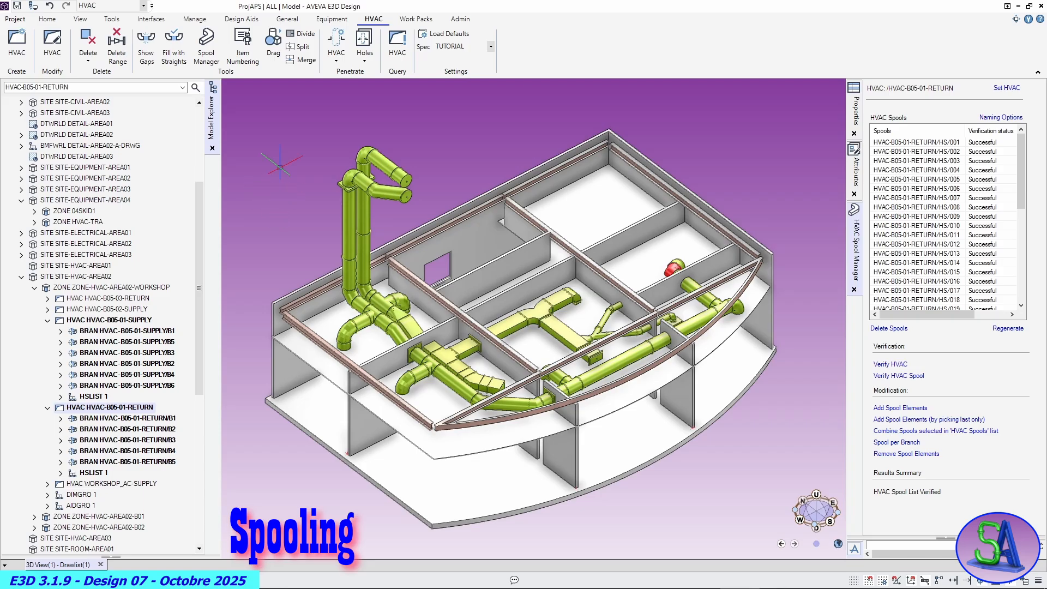
{"action": "left_click", "coordinate": [18, 8]}
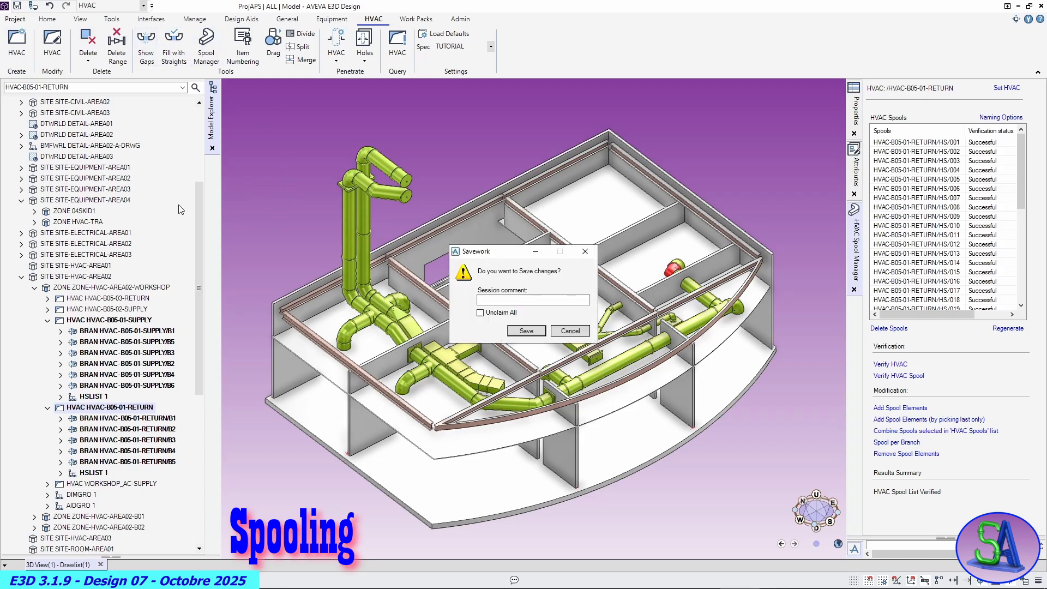
{"action": "left_click", "coordinate": [516, 331]}
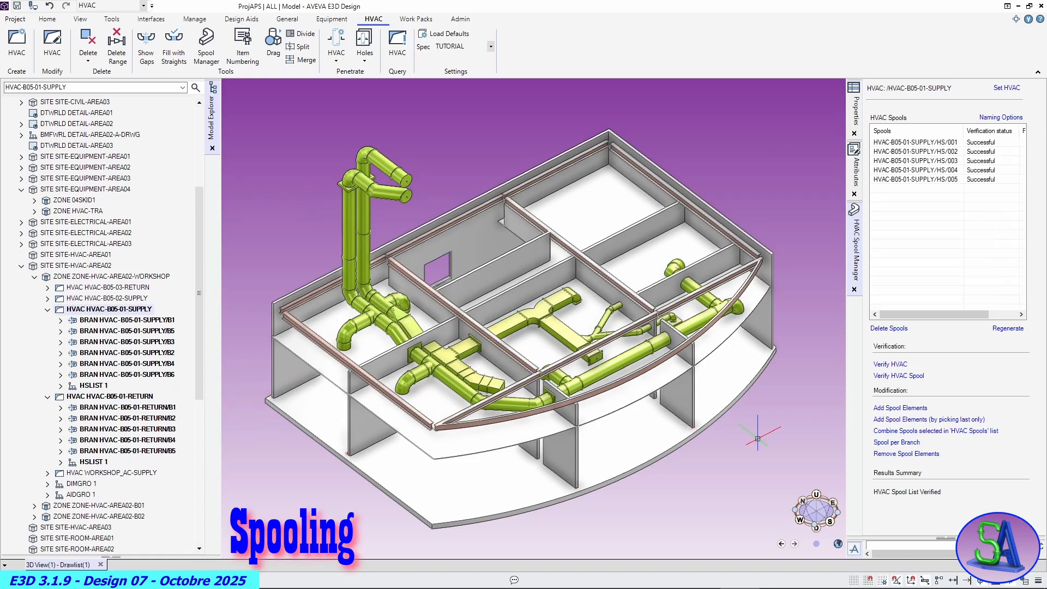
Highlight HVAC-B05-01-SUPPLY spools HS/001, HS/002 and HS/003 to examine which duct components each one covers
{"action": "left_click", "coordinate": [910, 143]}
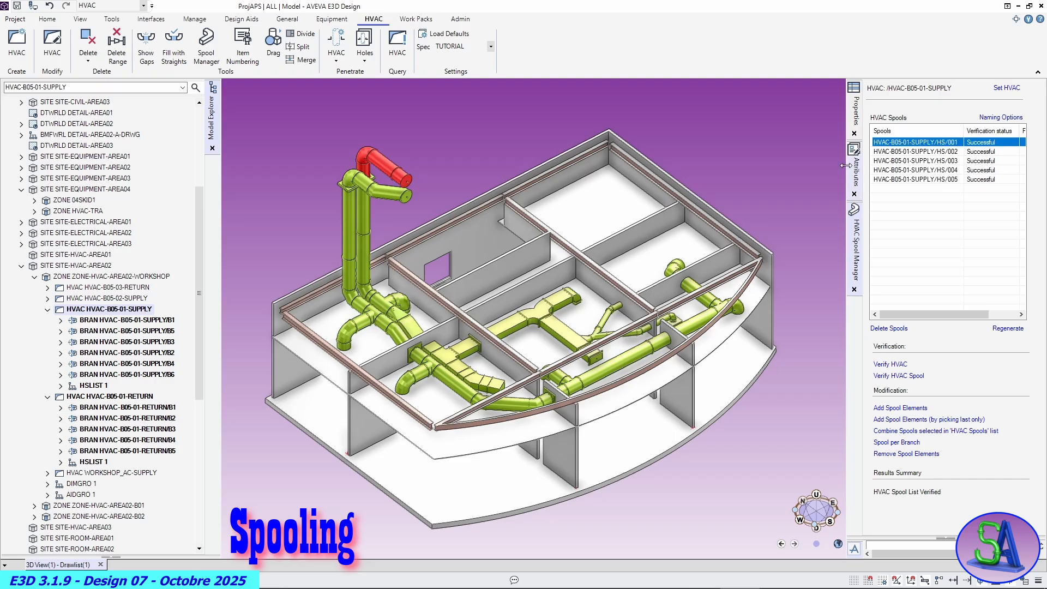
{"action": "middle_click_drag", "start_coordinate": [378, 248], "coordinate": [421, 227]}
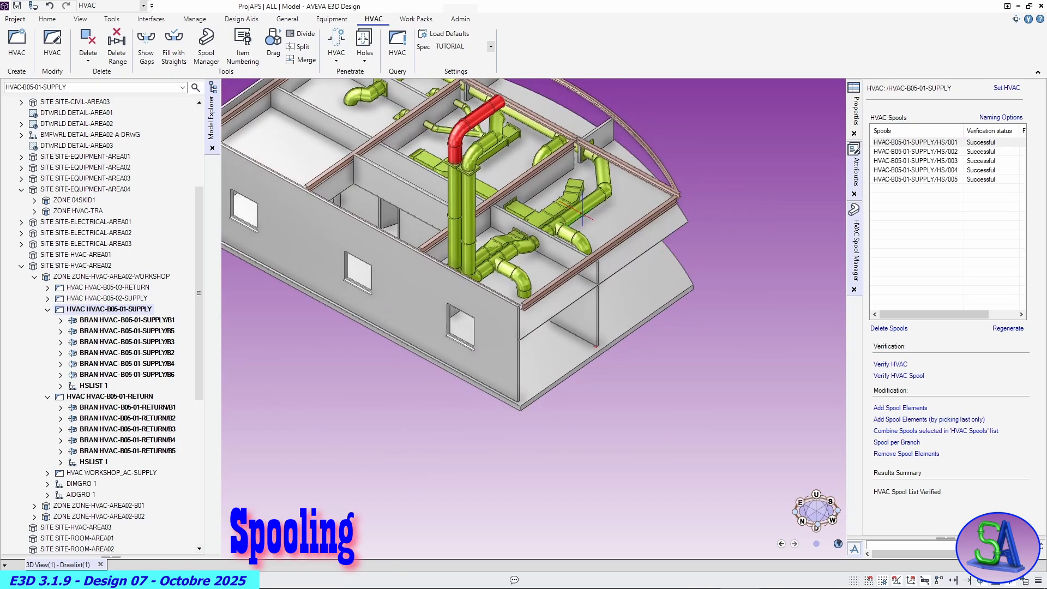
{"action": "scroll", "coordinate": [479, 141], "scroll_direction": "up", "scroll_amount": 2}
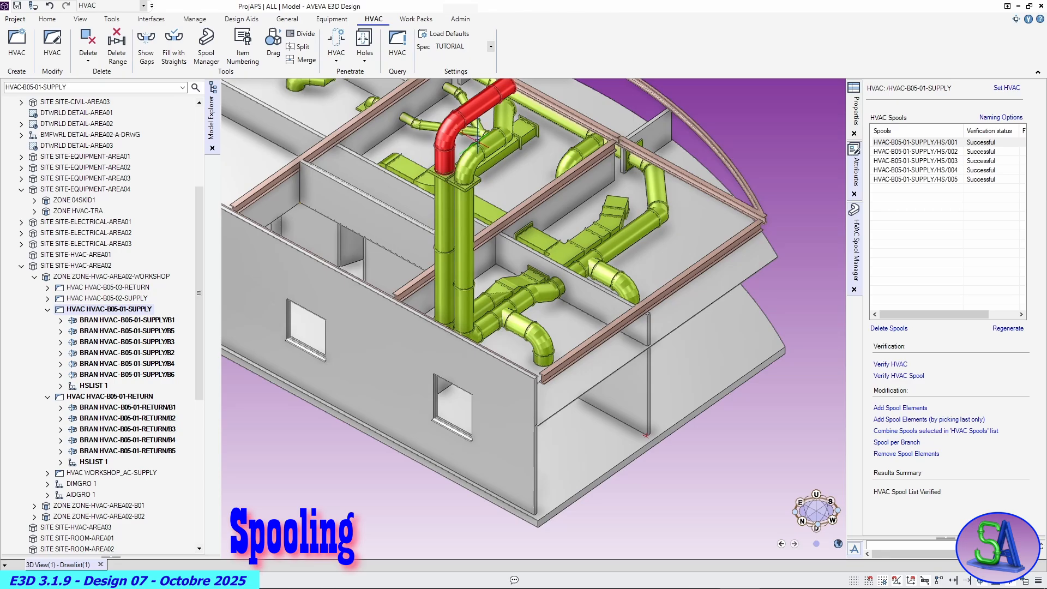
{"action": "scroll", "coordinate": [479, 140], "scroll_direction": "down", "scroll_amount": 2}
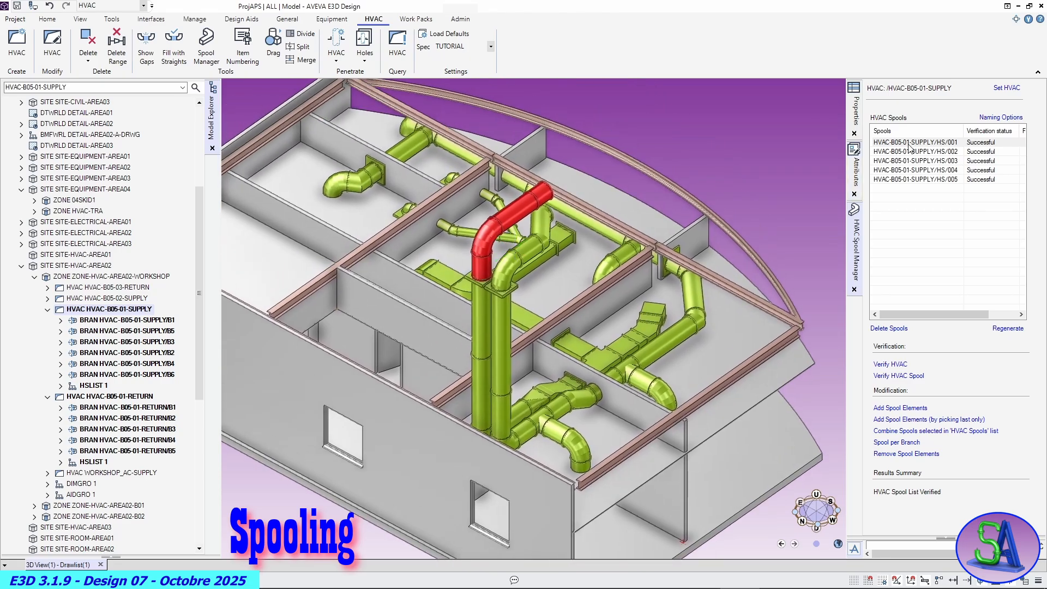
{"action": "left_click", "coordinate": [895, 152]}
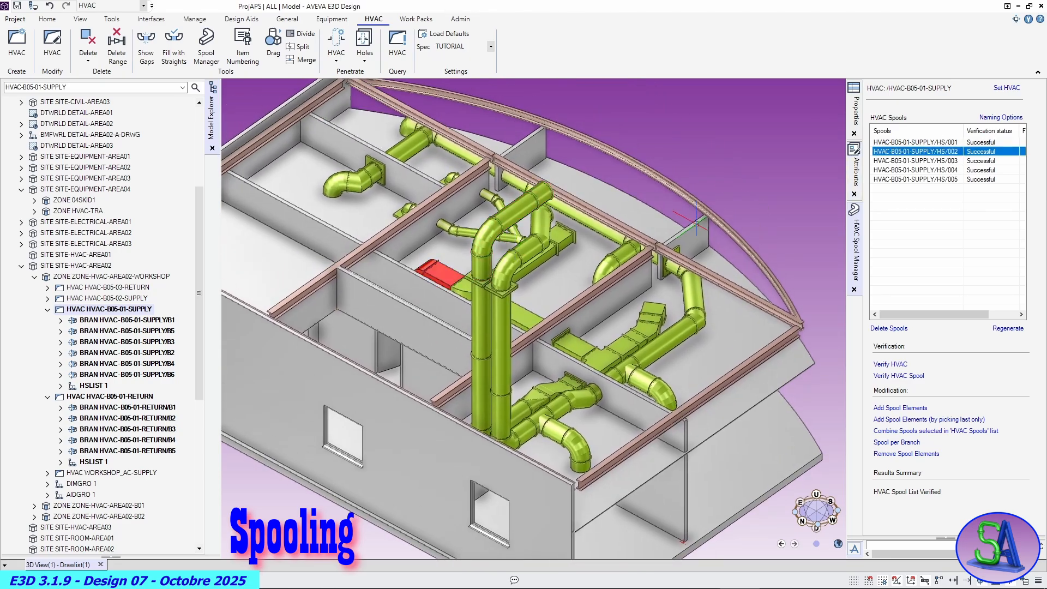
{"action": "middle_click_drag", "start_coordinate": [533, 291], "coordinate": [314, 303]}
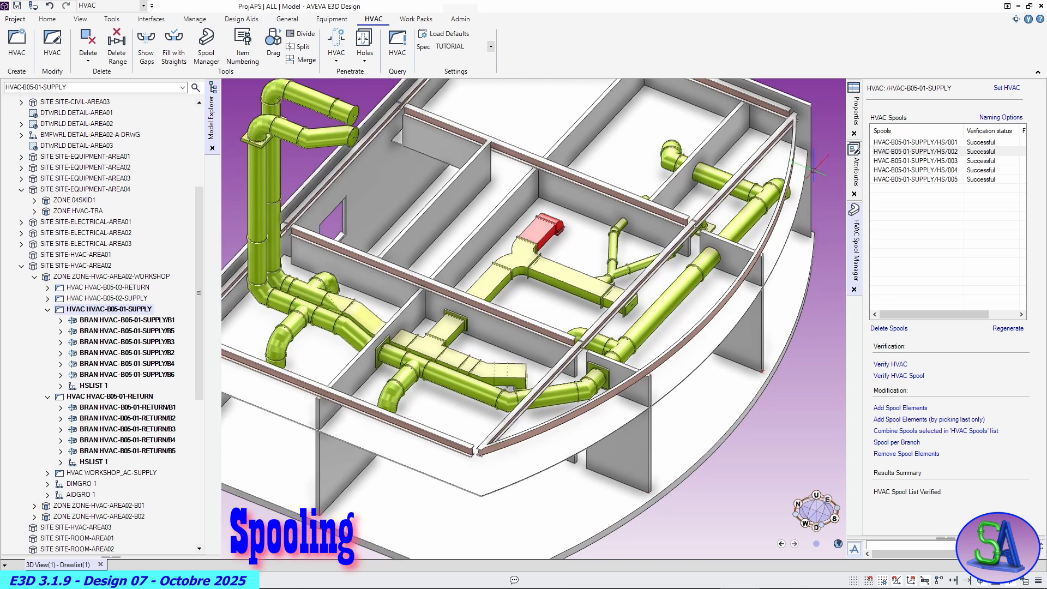
{"action": "left_click", "coordinate": [888, 161]}
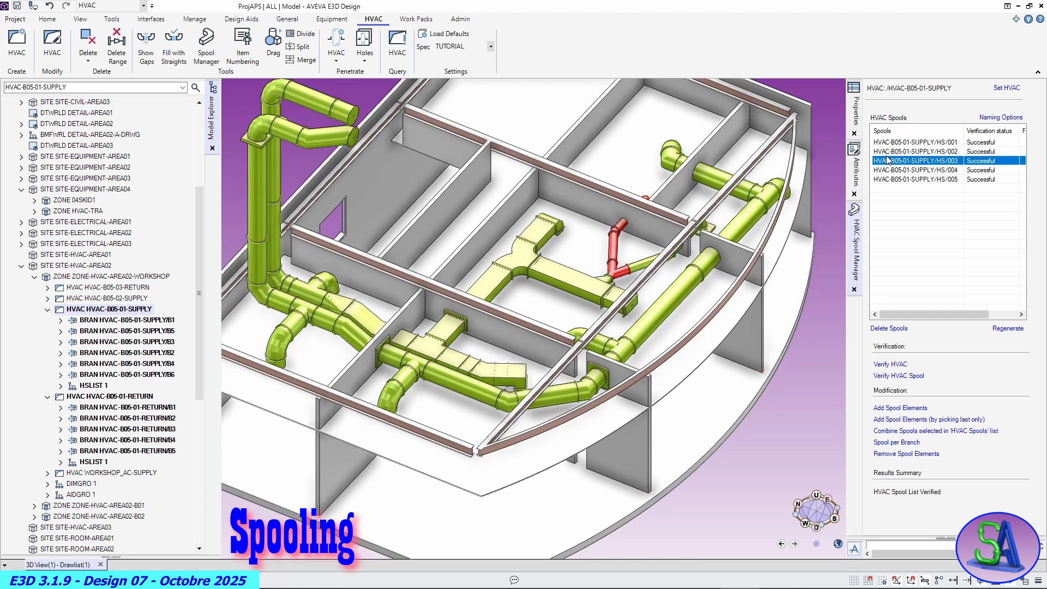
Remove the sloping straight, the bend and the vertical straight of the upper outlet from spool HVAC-B05-01-SUPPLY/HS/001
{"action": "left_click", "coordinate": [888, 143]}
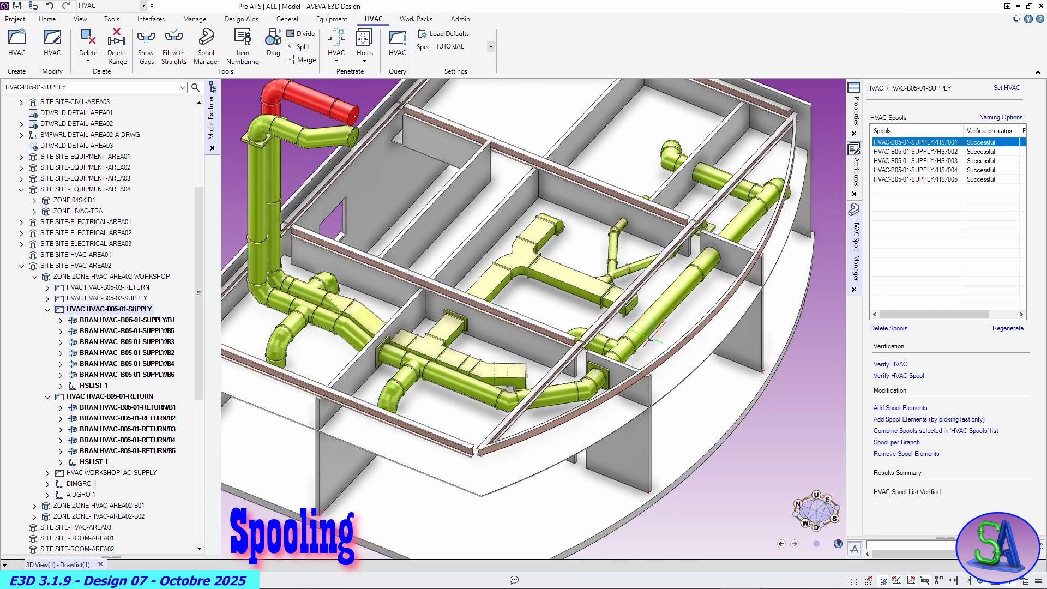
{"action": "scroll", "coordinate": [645, 336], "scroll_direction": "down", "scroll_amount": 2}
{"action": "middle_click_drag", "start_coordinate": [643, 338], "coordinate": [560, 301]}
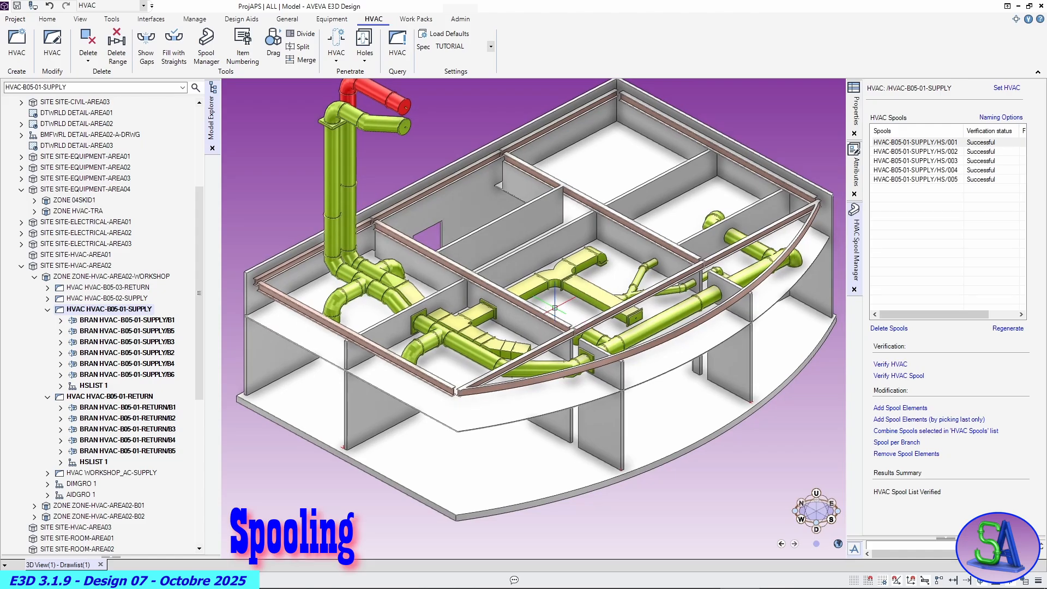
{"action": "left_click", "coordinate": [915, 454]}
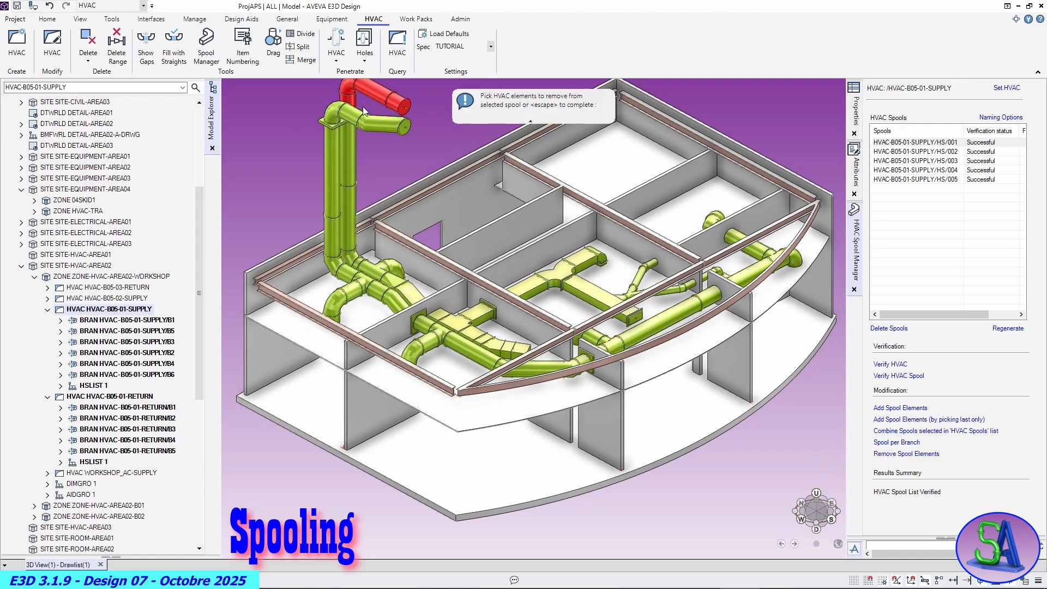
{"action": "scroll", "coordinate": [373, 111], "scroll_direction": "down", "scroll_amount": 2}
{"action": "scroll", "coordinate": [373, 111], "scroll_direction": "down", "scroll_amount": 1}
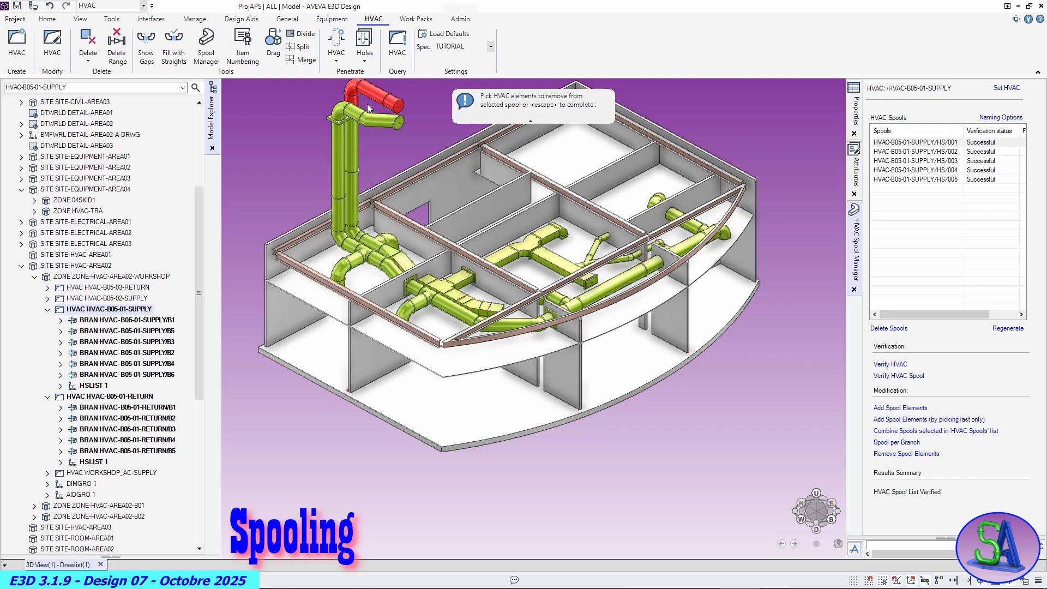
{"action": "middle_click_drag", "start_coordinate": [367, 101], "coordinate": [444, 243]}
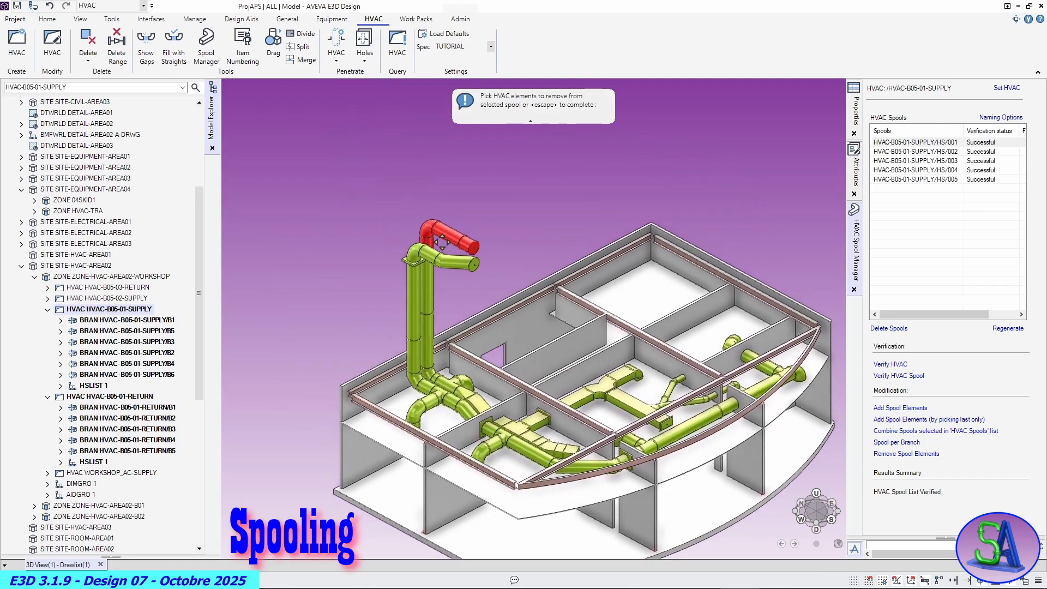
{"action": "scroll", "coordinate": [444, 244], "scroll_direction": "up", "scroll_amount": 3}
{"action": "scroll", "coordinate": [444, 244], "scroll_direction": "up", "scroll_amount": 2}
{"action": "left_click", "coordinate": [454, 218]}
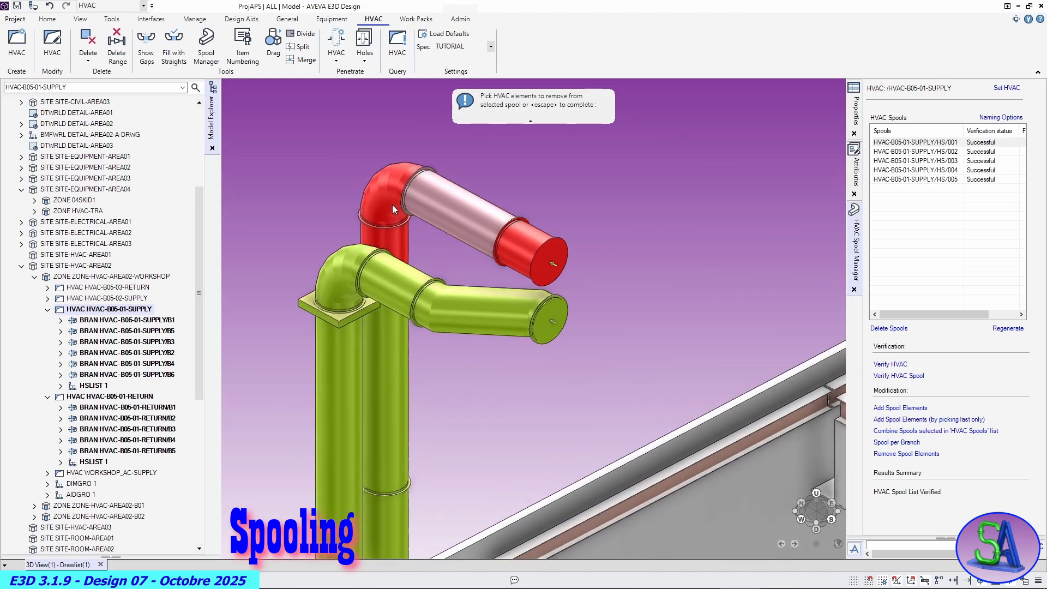
{"action": "left_click", "coordinate": [391, 204]}
{"action": "middle_click_drag", "start_coordinate": [446, 247], "coordinate": [477, 240]}
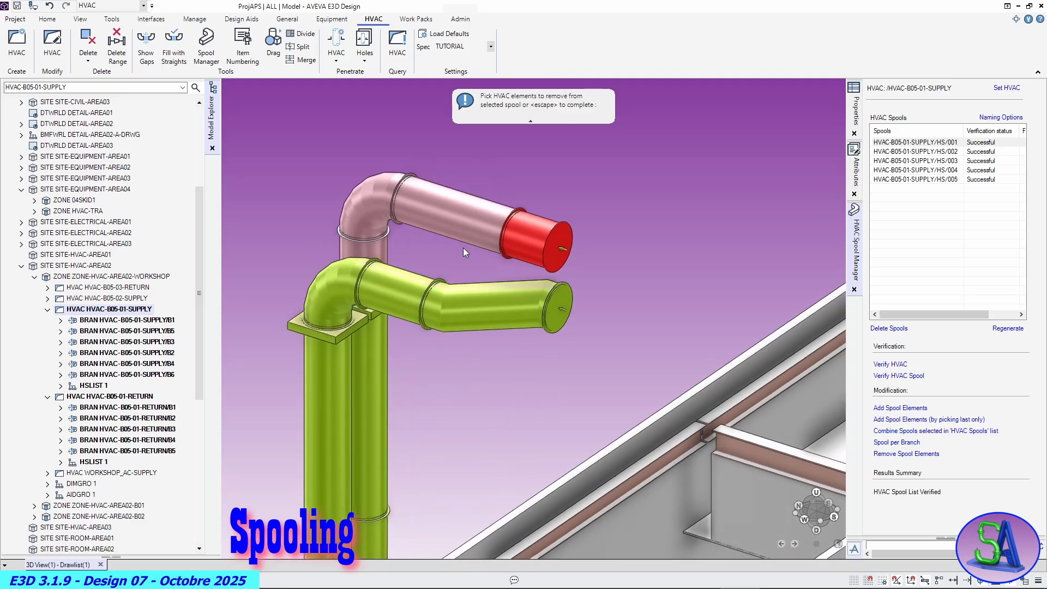
{"action": "key", "text": "Escape"}
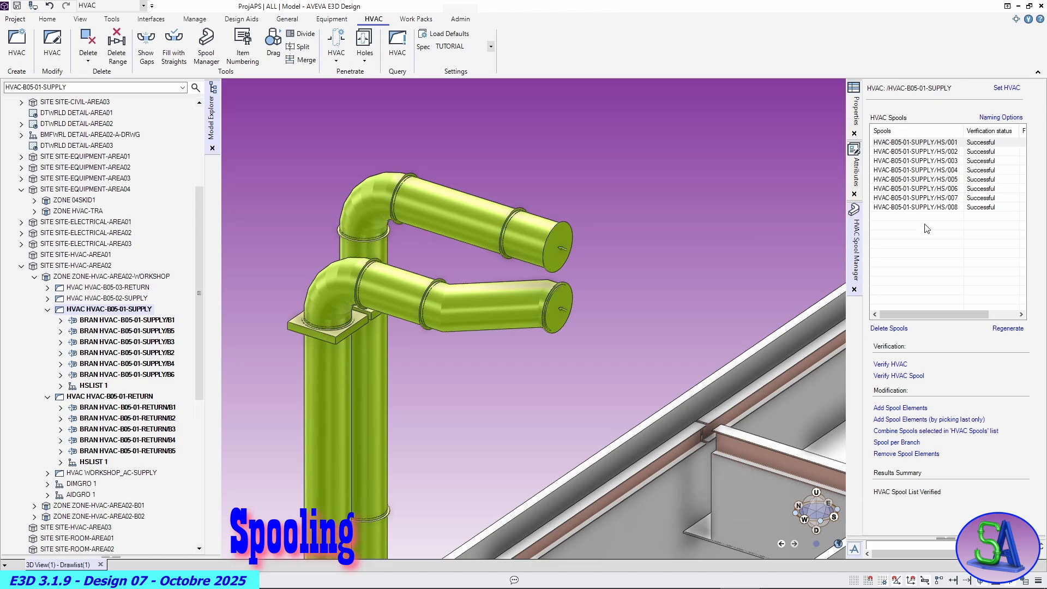
Highlight spools HS/002, HS/004 and HS/005 of HVAC-B05-01-SUPPLY to examine the duct components in each
{"action": "left_click", "coordinate": [912, 154]}
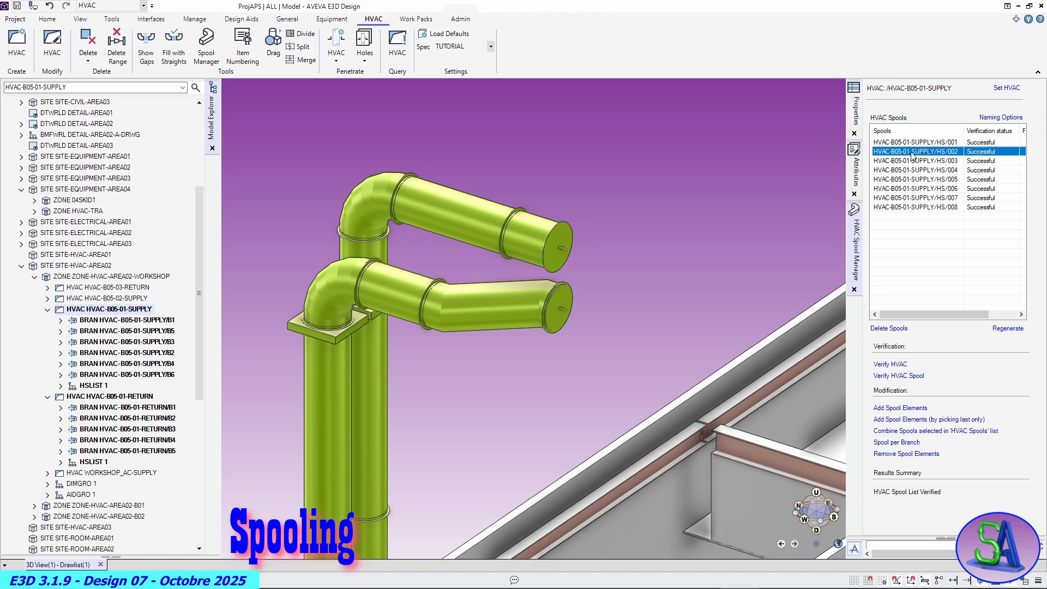
{"action": "left_click", "coordinate": [907, 171]}
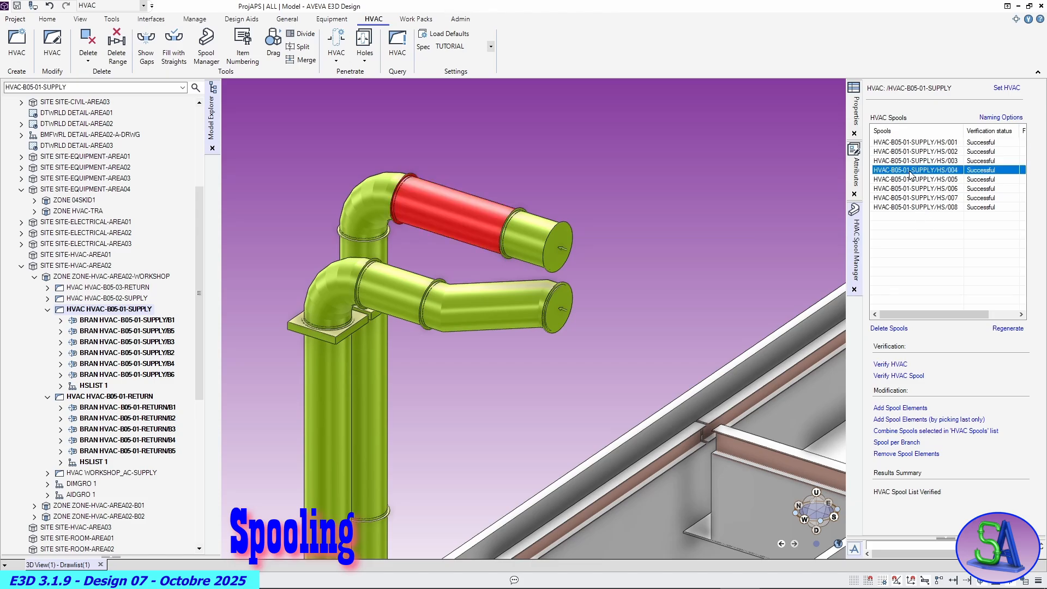
{"action": "left_click", "coordinate": [907, 179]}
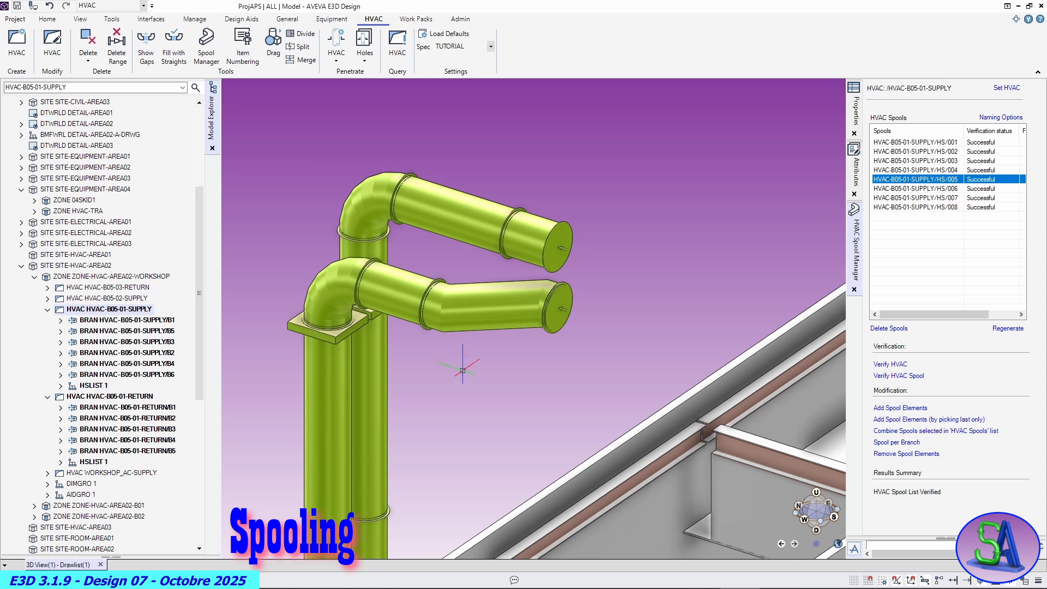
{"action": "scroll", "coordinate": [493, 368], "scroll_direction": "down", "scroll_amount": 5}
{"action": "scroll", "coordinate": [493, 368], "scroll_direction": "down", "scroll_amount": 2}
{"action": "middle_click_drag", "start_coordinate": [589, 445], "coordinate": [572, 453]}
{"action": "scroll", "coordinate": [602, 438], "scroll_direction": "up", "scroll_amount": 6}
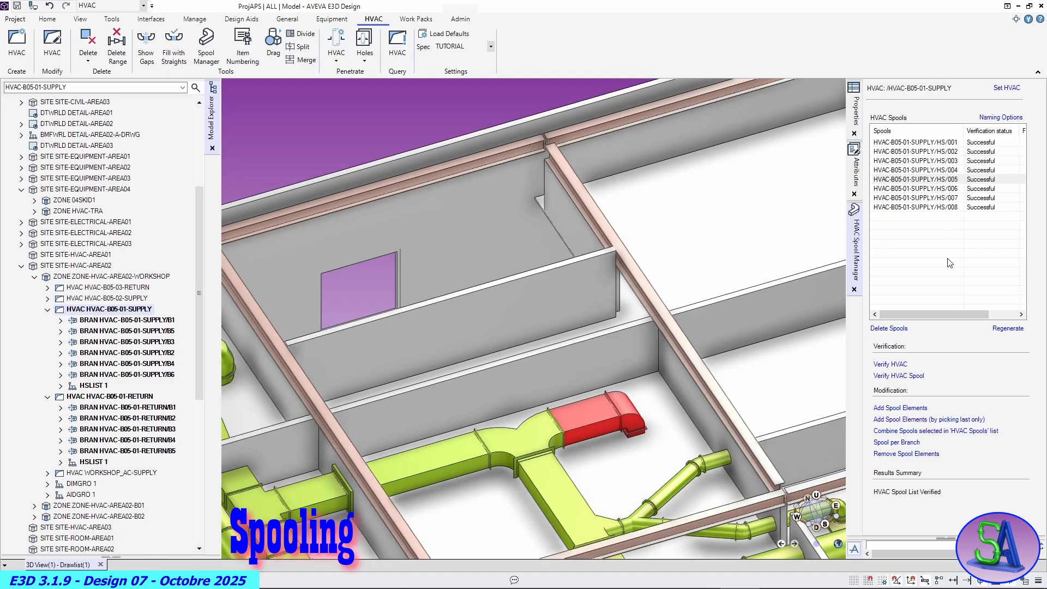
Remove the rectangular bend, the collar below it and the grille from spool HVAC-B05-01-SUPPLY/HS/005, using wireframe display to reach the grille
{"action": "left_click", "coordinate": [896, 455]}
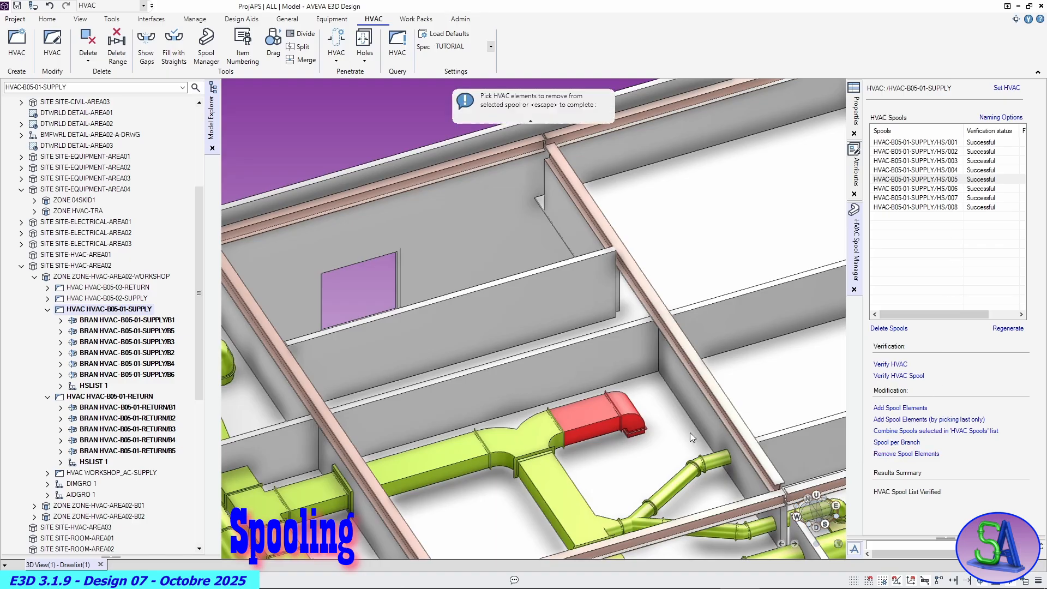
{"action": "left_click", "coordinate": [629, 416]}
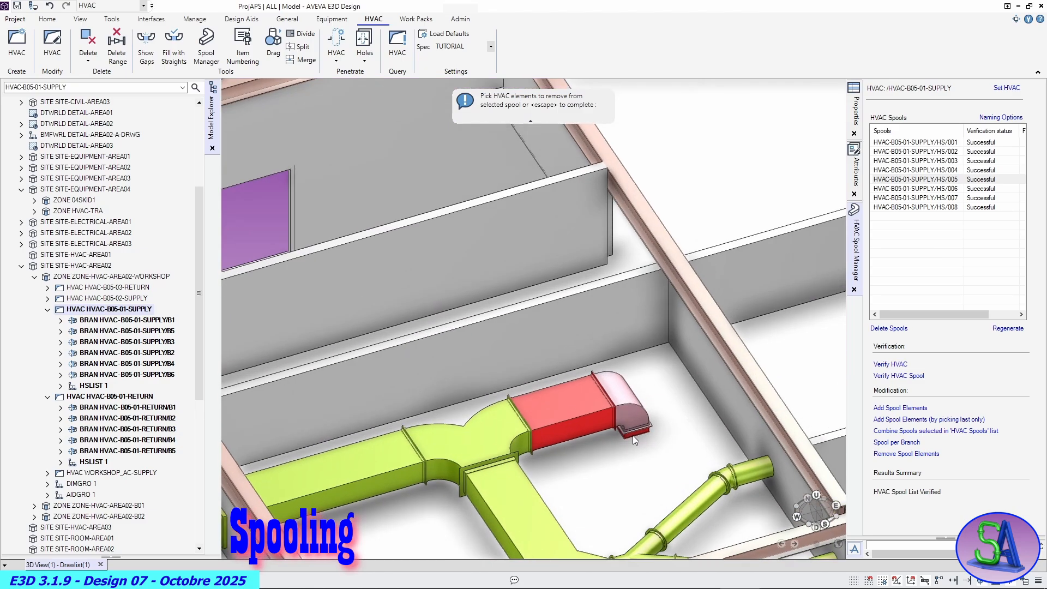
{"action": "scroll", "coordinate": [632, 435], "scroll_direction": "up", "scroll_amount": 3}
{"action": "left_click", "coordinate": [633, 435]}
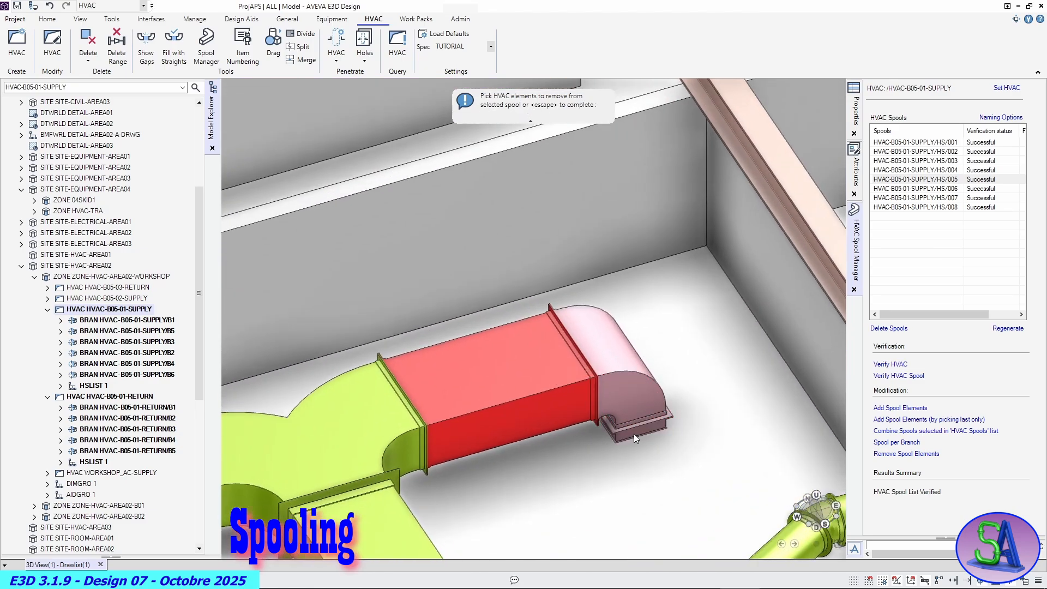
{"action": "key", "text": "F8"}
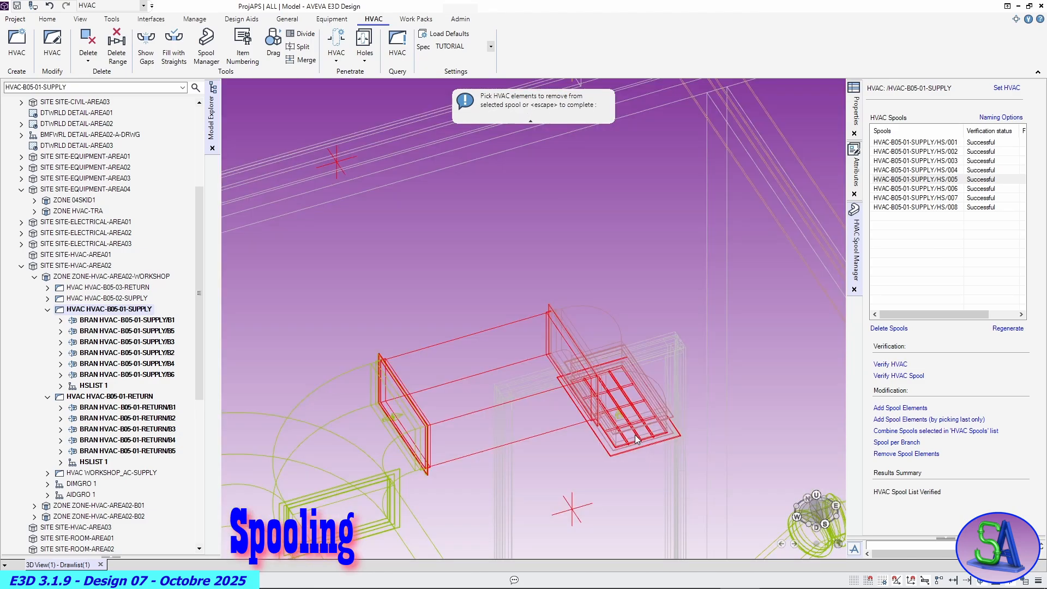
{"action": "left_click", "coordinate": [625, 453]}
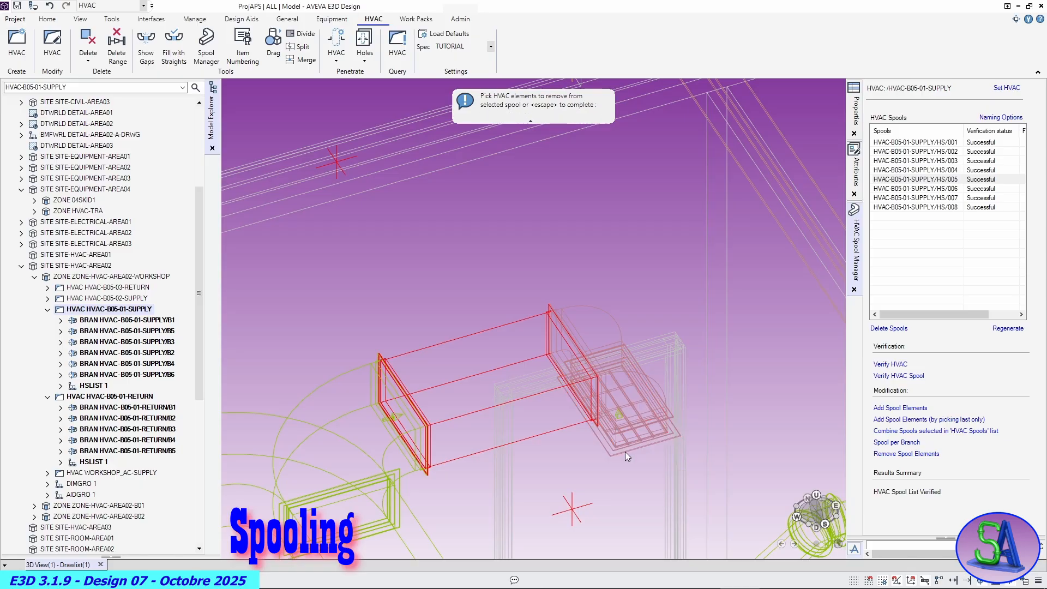
{"action": "key", "text": "F8"}
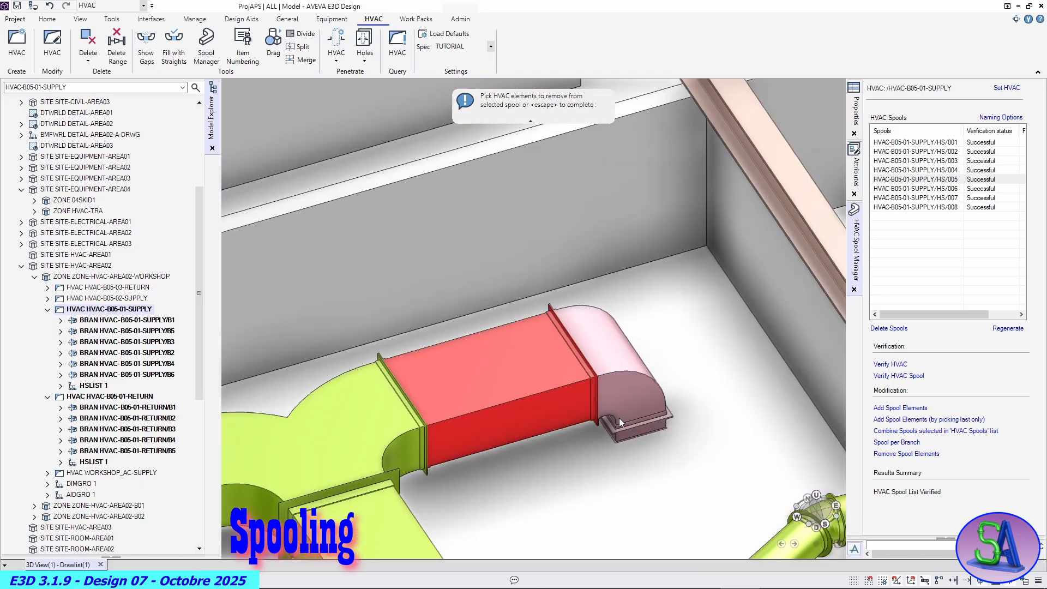
{"action": "scroll", "coordinate": [620, 418], "scroll_direction": "down", "scroll_amount": 2}
{"action": "key", "text": "Escape"}
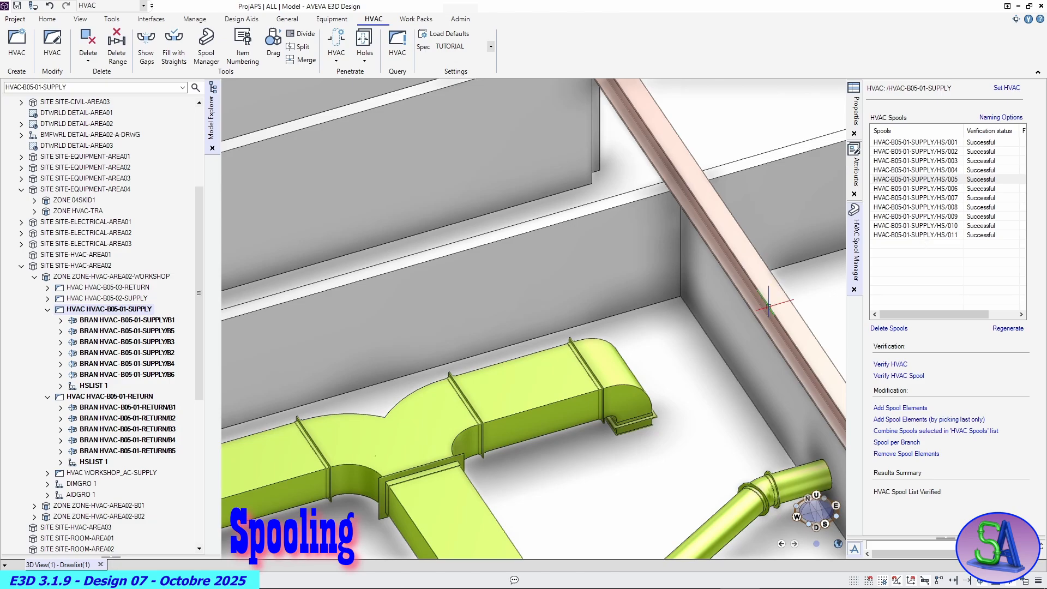
Highlight HVAC-B05-01-SUPPLY spools HS/006, HS/008 and HS/009 to examine their components in the overall duct layout
{"action": "scroll", "coordinate": [430, 428], "scroll_direction": "down", "scroll_amount": 3}
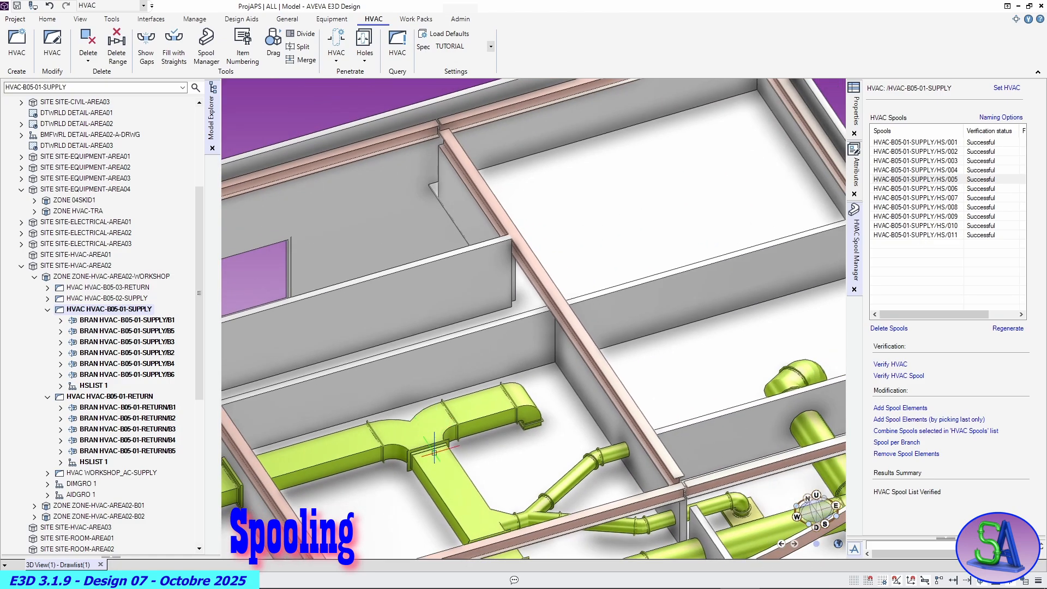
{"action": "scroll", "coordinate": [434, 451], "scroll_direction": "down", "scroll_amount": 2}
{"action": "middle_click_drag", "start_coordinate": [435, 454], "coordinate": [656, 253]}
{"action": "scroll", "coordinate": [564, 281], "scroll_direction": "down", "scroll_amount": 3}
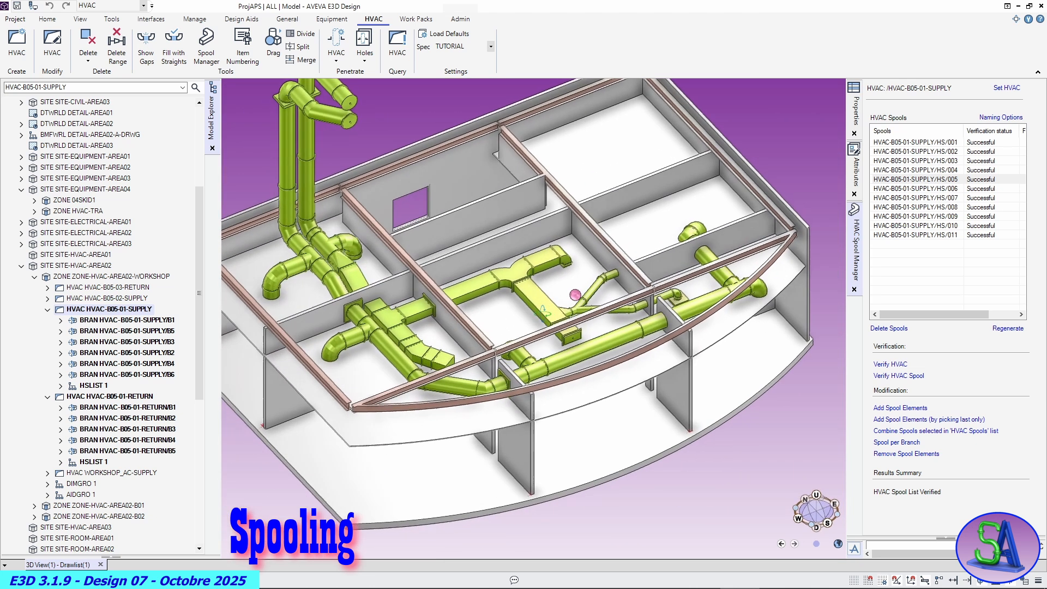
{"action": "left_click", "coordinate": [911, 189]}
{"action": "left_click", "coordinate": [914, 207]}
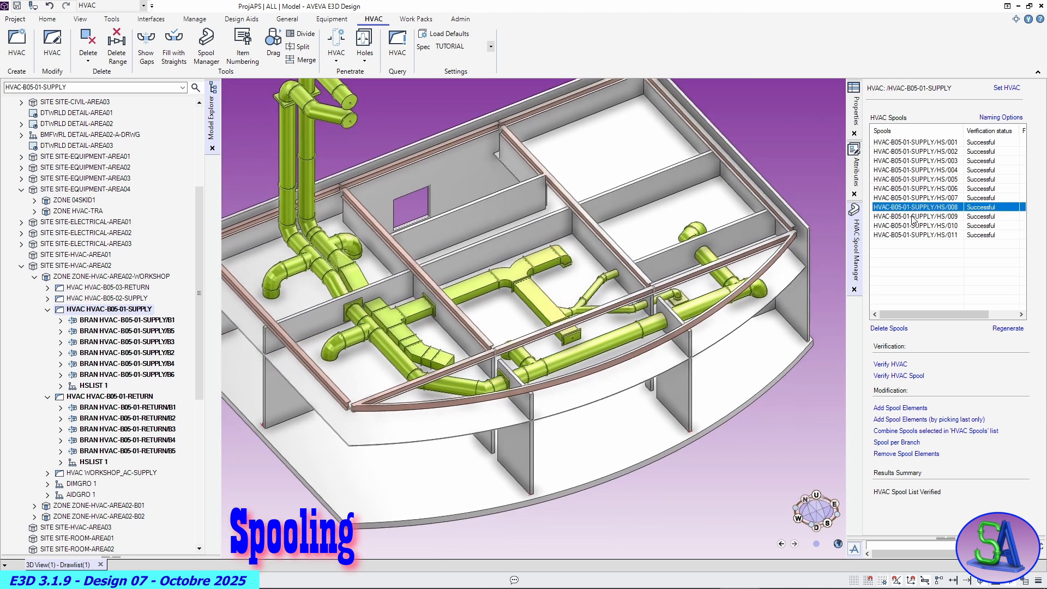
{"action": "left_click", "coordinate": [915, 217]}
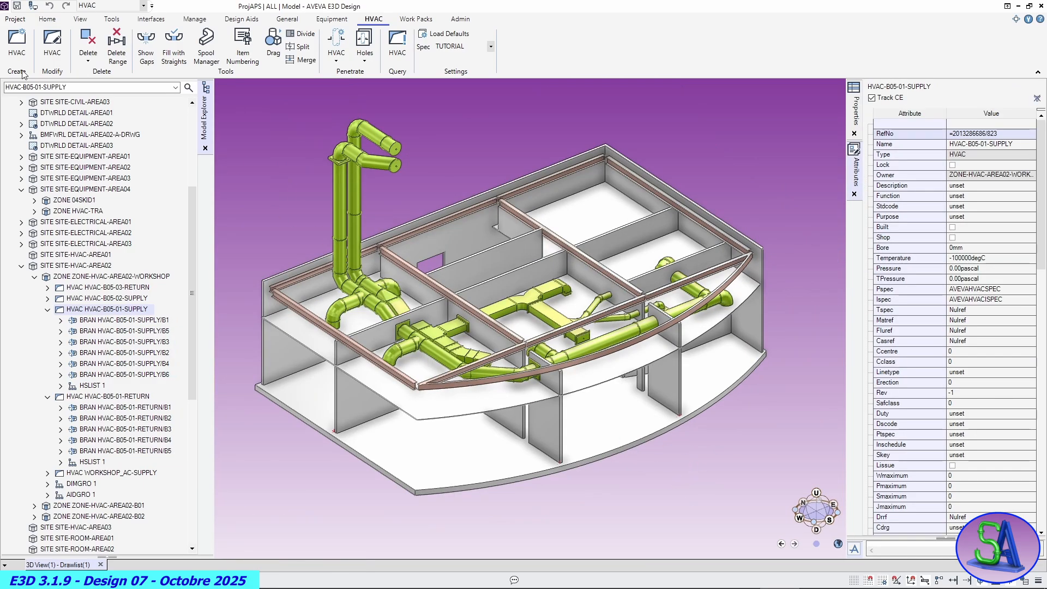
Leave the Model module and enter the Draw module, confirming the switch
{"action": "left_click", "coordinate": [15, 18]}
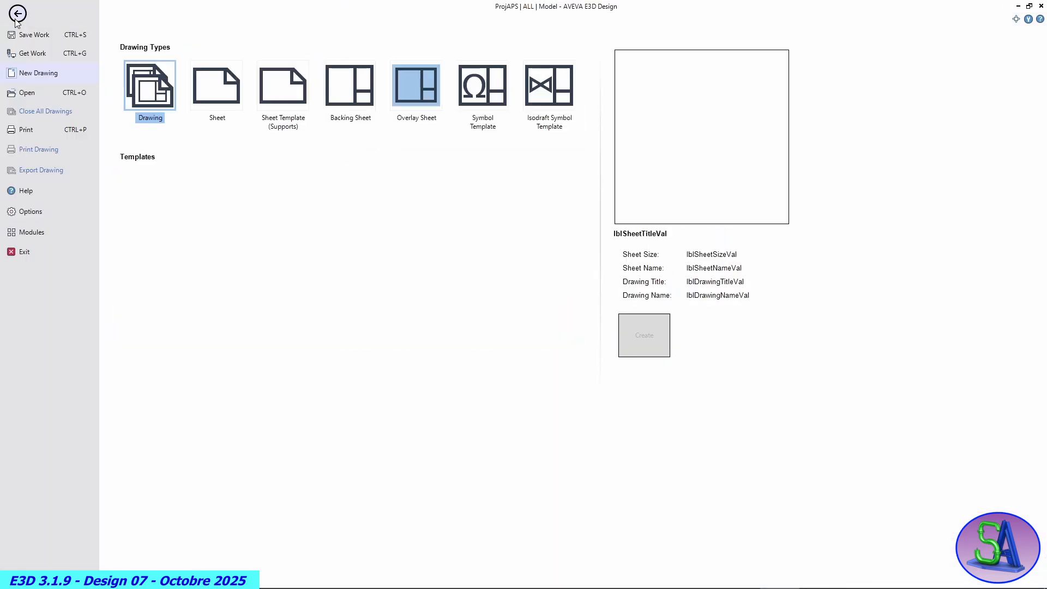
{"action": "left_click", "coordinate": [31, 232]}
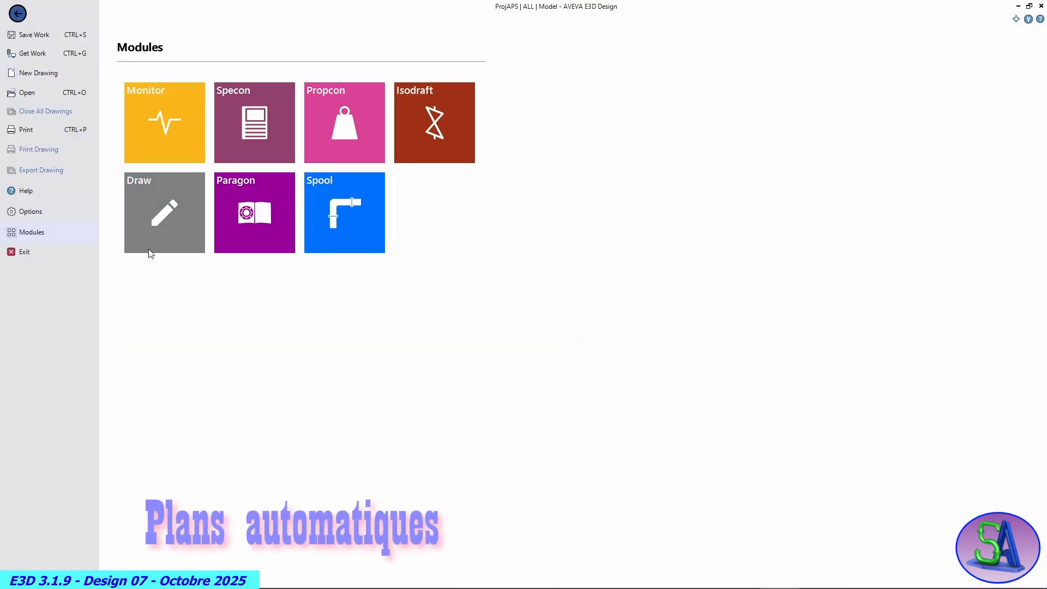
{"action": "left_click", "coordinate": [156, 217]}
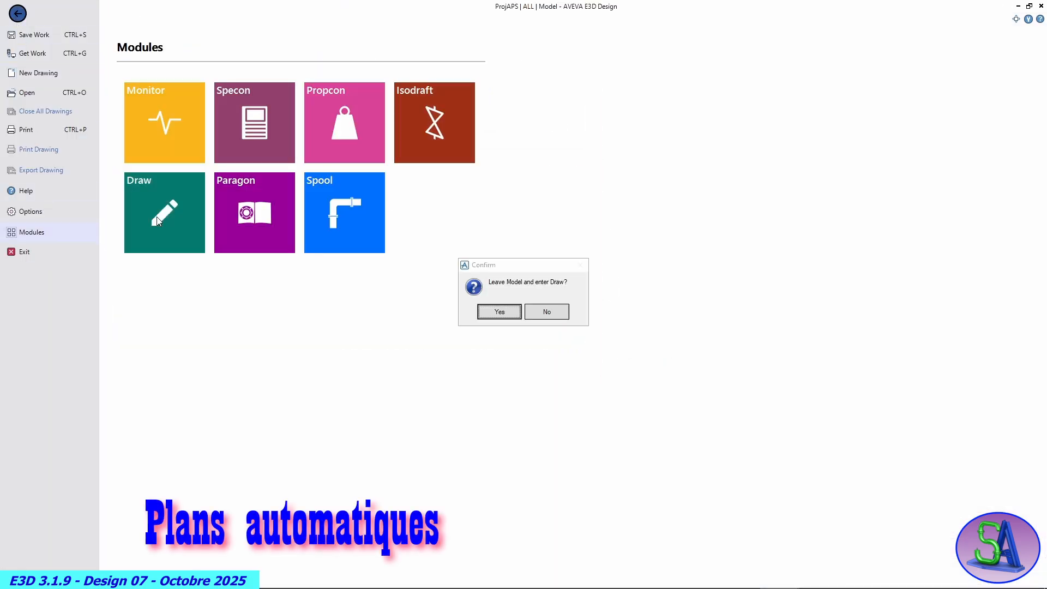
{"action": "left_click", "coordinate": [499, 313]}
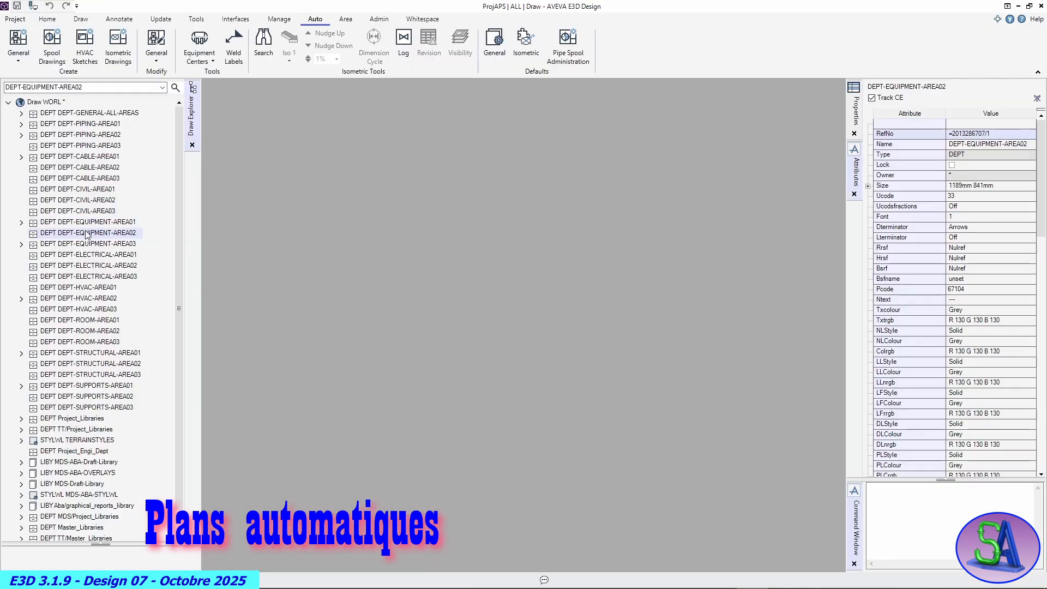
Create the missing isometric registry hierarchy in database HVAC/DRAFT-AREA01-A through the Isometric ADP defaults, and close the defaults
{"action": "left_click", "coordinate": [523, 37]}
{"action": "left_click_drag", "start_coordinate": [539, 72], "coordinate": [485, 182]}
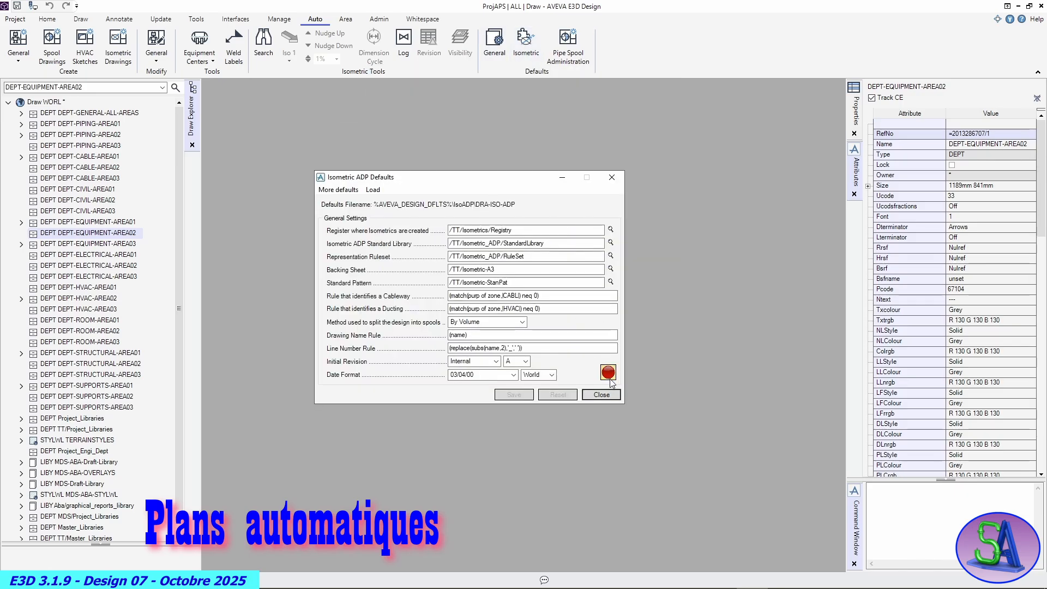
{"action": "left_click", "coordinate": [609, 379]}
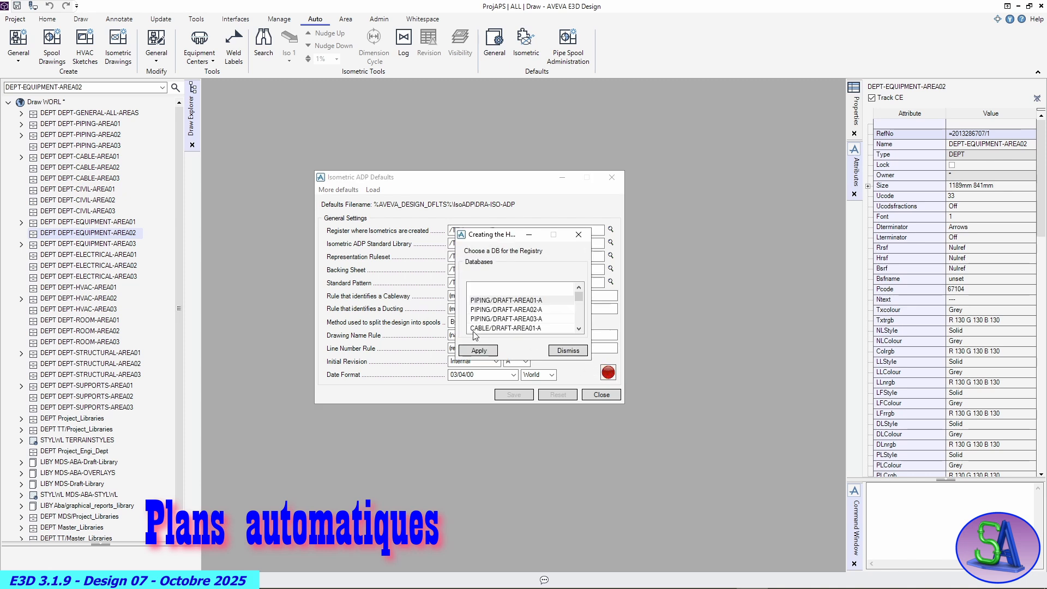
{"action": "left_click", "coordinate": [579, 329]}
{"action": "left_click", "coordinate": [579, 329]}
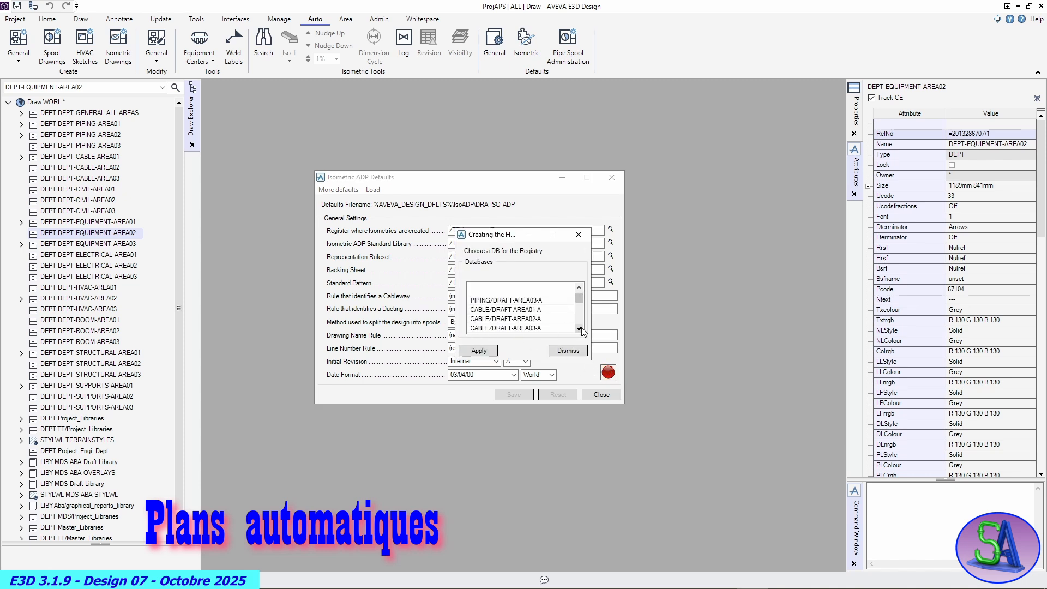
{"action": "left_click", "coordinate": [579, 328]}
{"action": "left_click", "coordinate": [579, 329]}
{"action": "left_click", "coordinate": [580, 329]}
{"action": "left_click", "coordinate": [579, 329]}
{"action": "left_click", "coordinate": [579, 328]}
{"action": "left_click", "coordinate": [579, 328]}
{"action": "left_click", "coordinate": [579, 329]}
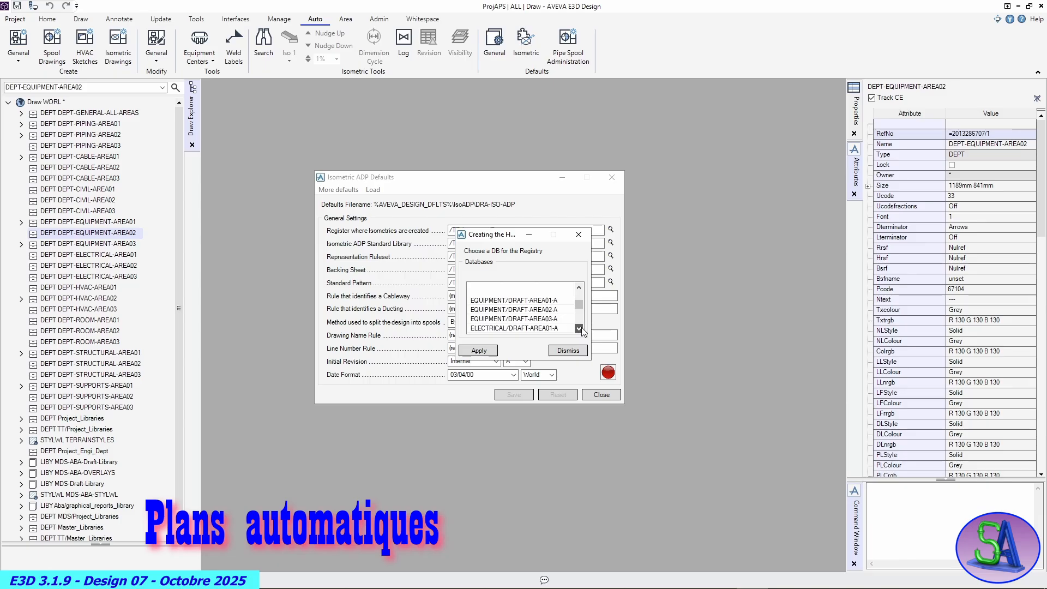
{"action": "left_click", "coordinate": [580, 329]}
{"action": "left_click", "coordinate": [579, 329]}
{"action": "left_click", "coordinate": [579, 329]}
{"action": "left_click", "coordinate": [580, 329]}
{"action": "left_click", "coordinate": [579, 329]}
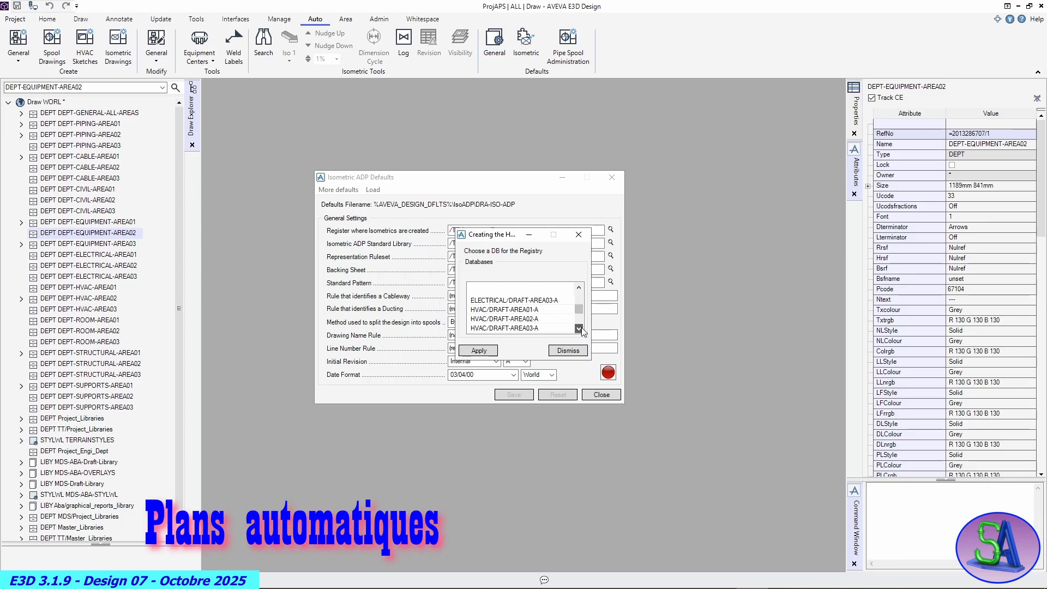
{"action": "left_click", "coordinate": [580, 329]}
{"action": "left_click", "coordinate": [579, 329]}
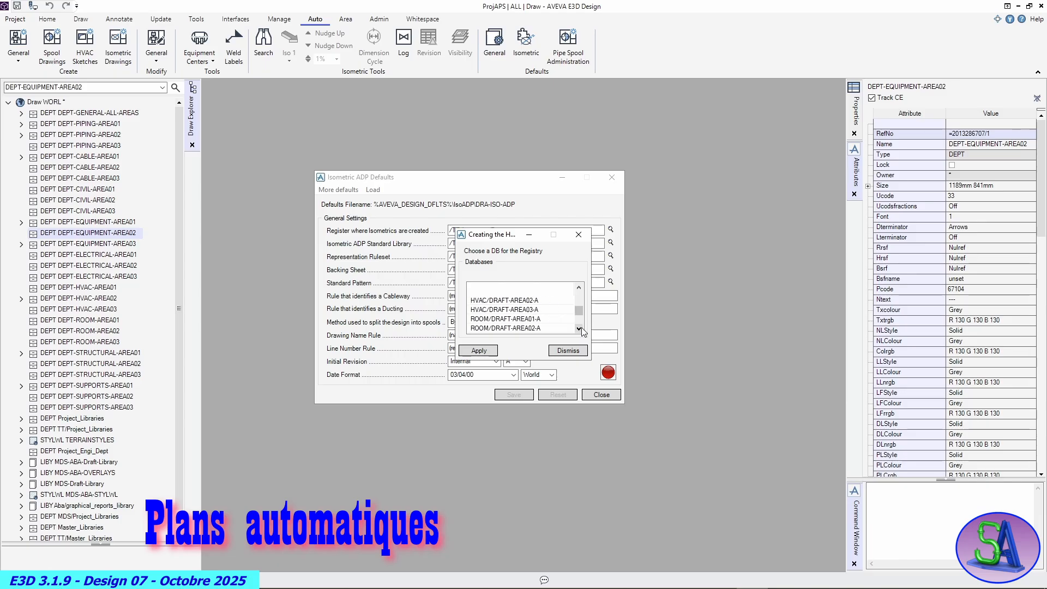
{"action": "left_click", "coordinate": [580, 288]}
{"action": "left_click", "coordinate": [579, 288]}
{"action": "left_click", "coordinate": [503, 309]}
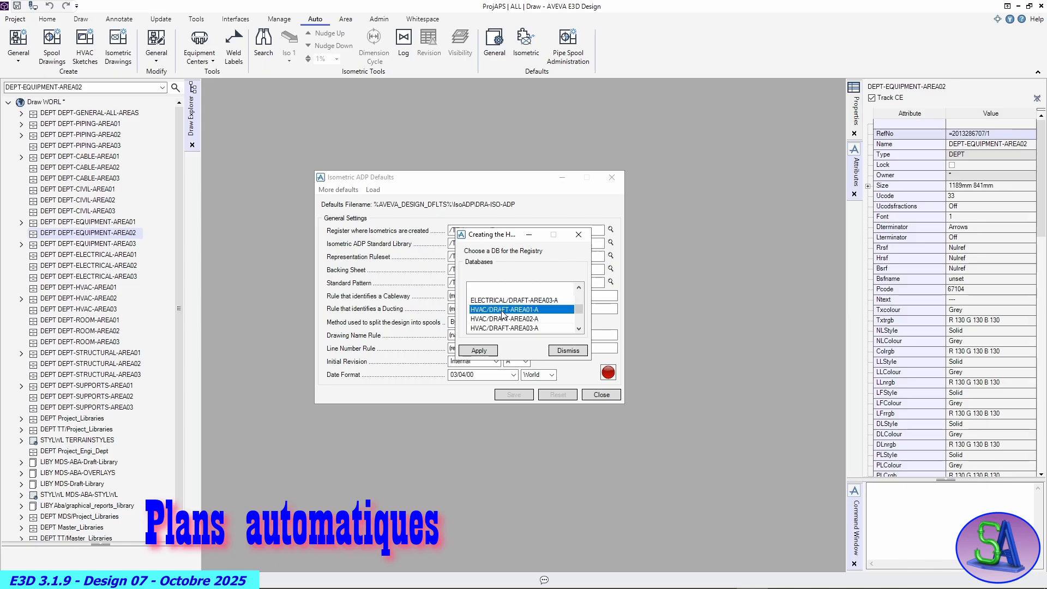
{"action": "left_click", "coordinate": [490, 349]}
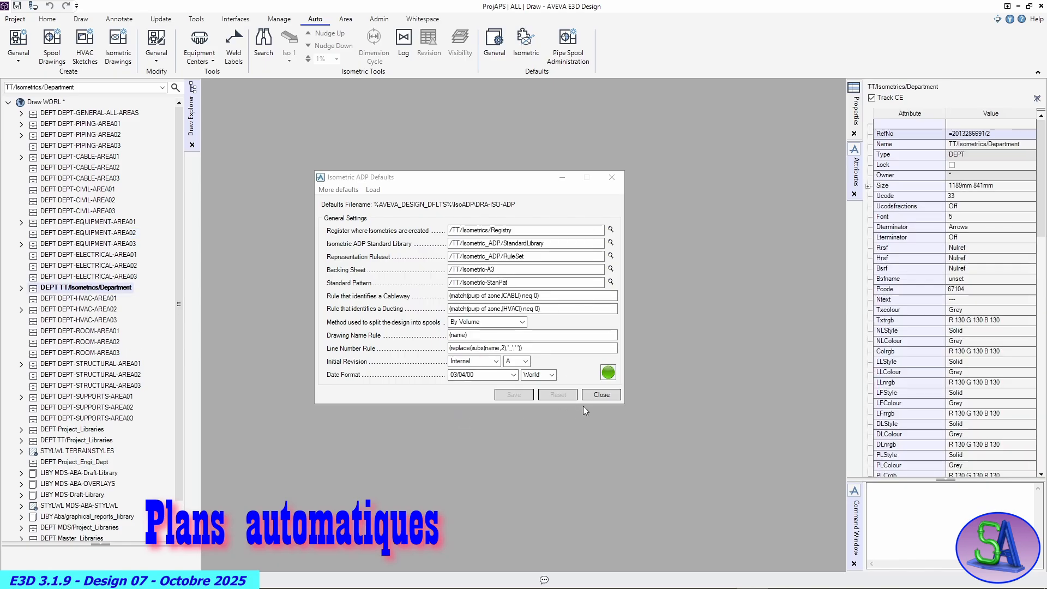
{"action": "left_click", "coordinate": [593, 394]}
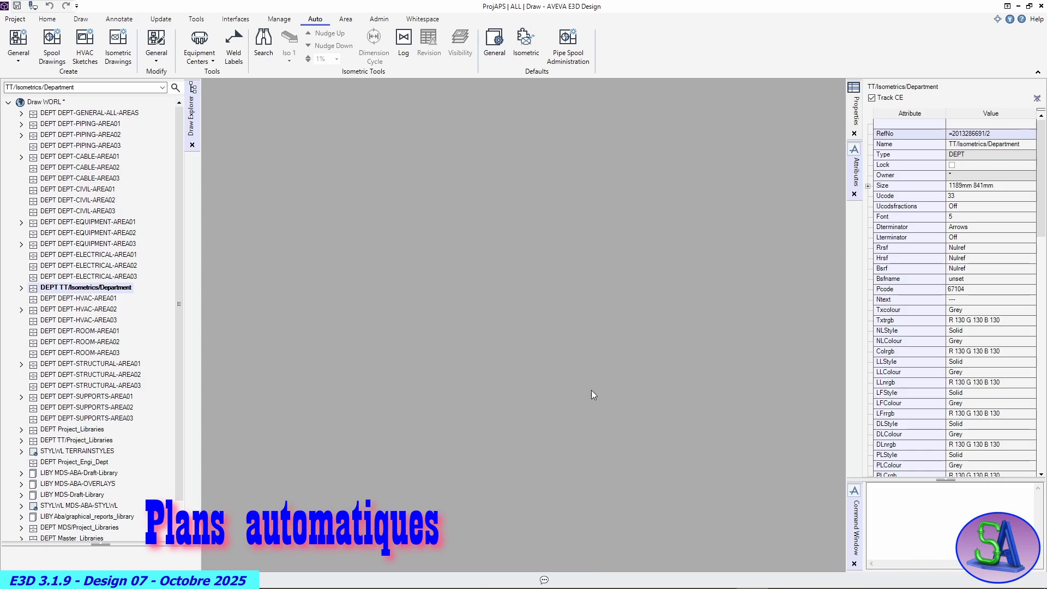
Make registry TT/Isometrics/Registry the current element and add the expanded model hierarchy alongside the drawing hierarchy
{"action": "left_click", "coordinate": [21, 287]}
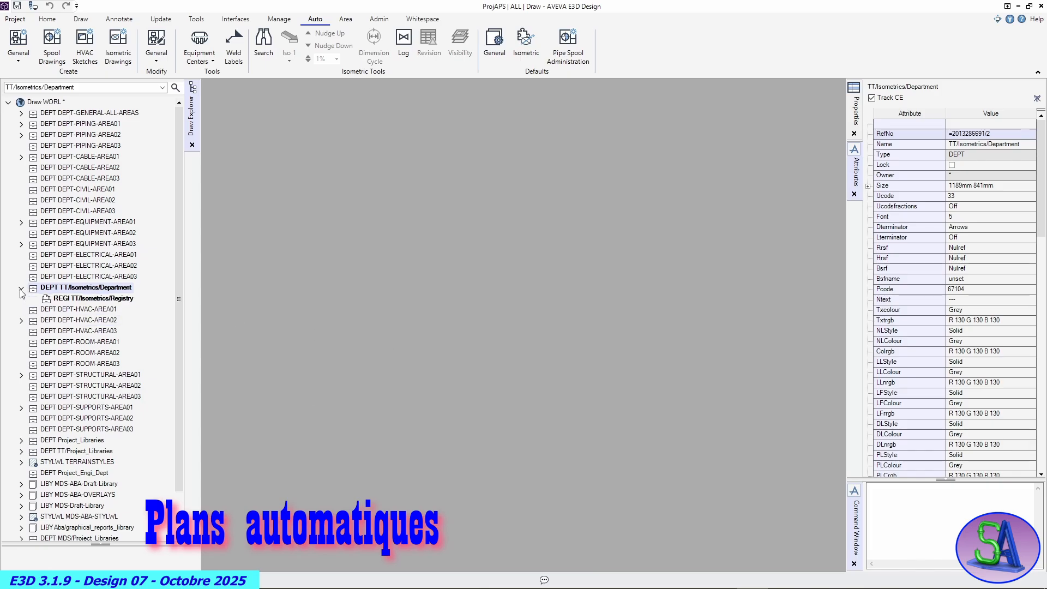
{"action": "left_click", "coordinate": [113, 299]}
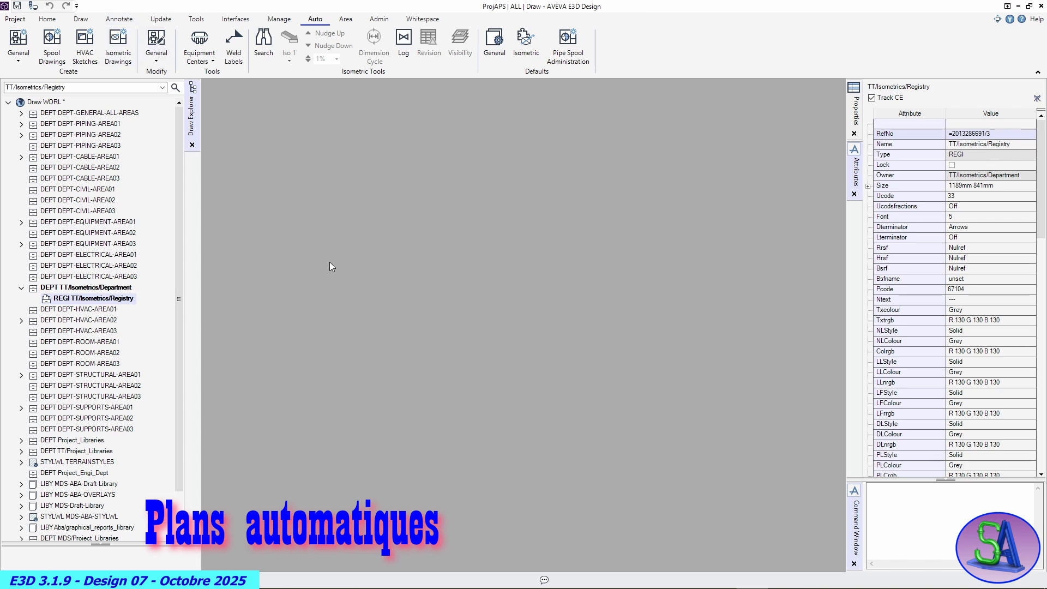
{"action": "left_click", "coordinate": [197, 19]}
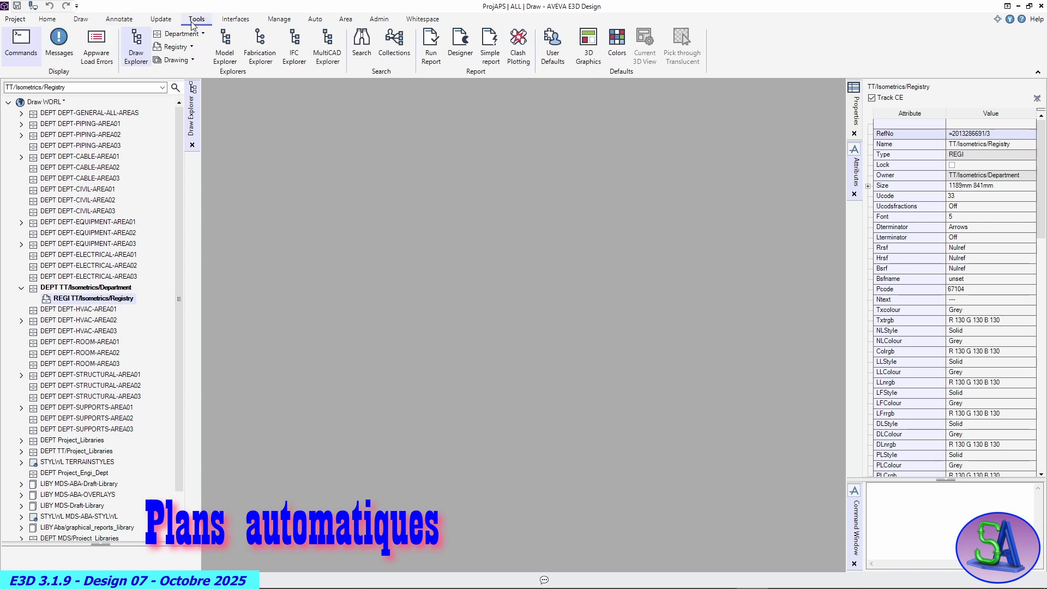
{"action": "left_click", "coordinate": [225, 49]}
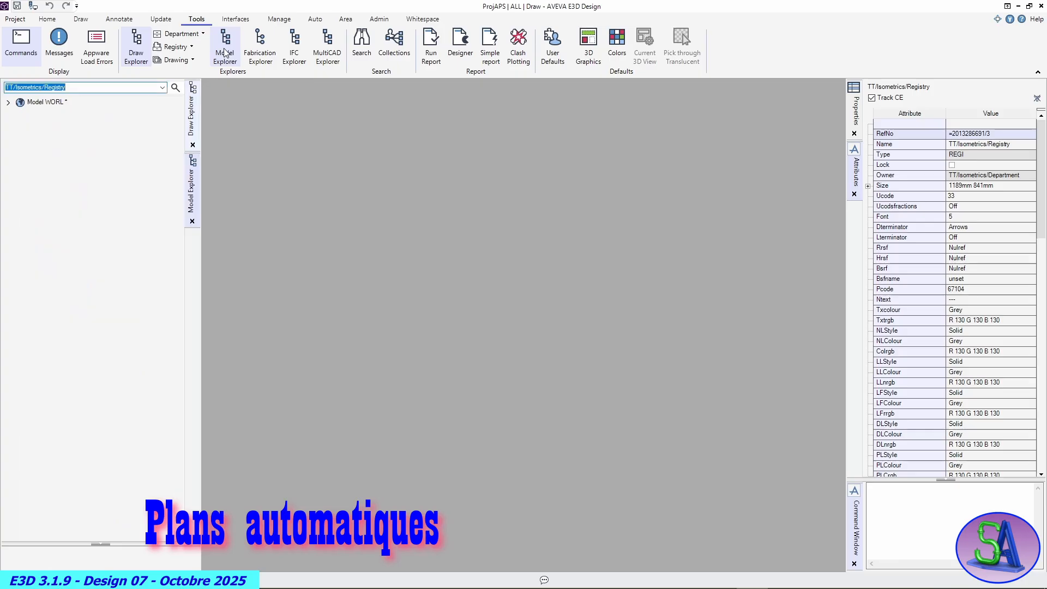
{"action": "left_click", "coordinate": [9, 102]}
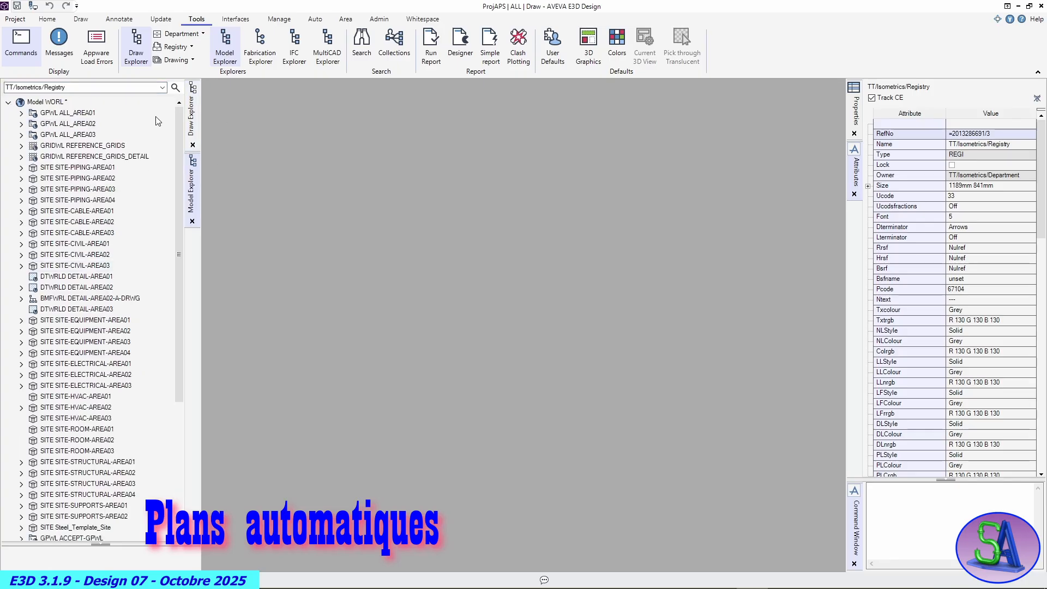
{"action": "left_click", "coordinate": [192, 121]}
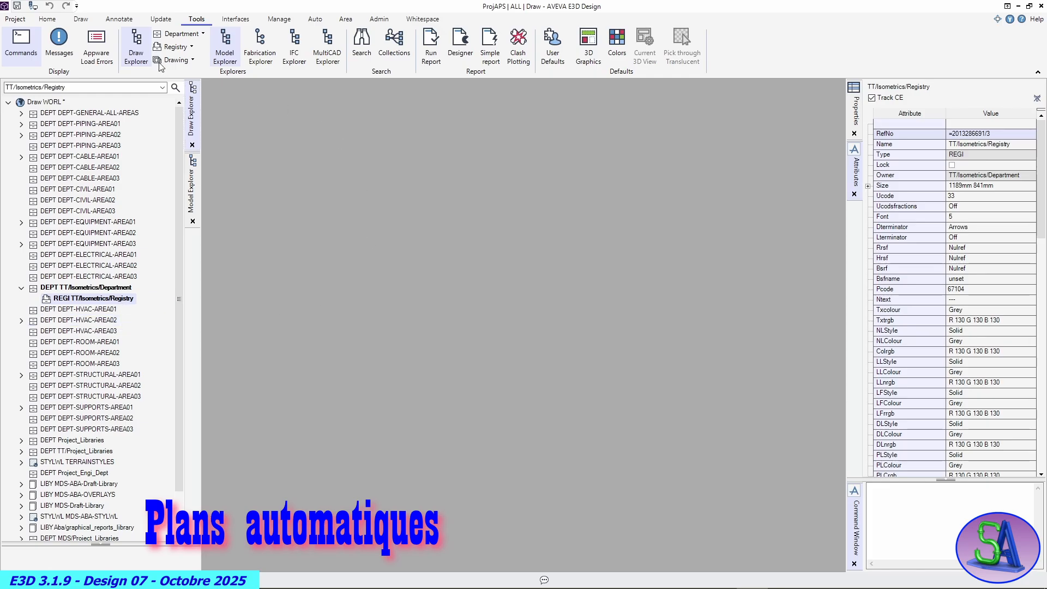
Start HVAC sketch creation with TT/Isometrics/Registry as the registry that receives the sketches
{"action": "left_click", "coordinate": [315, 18]}
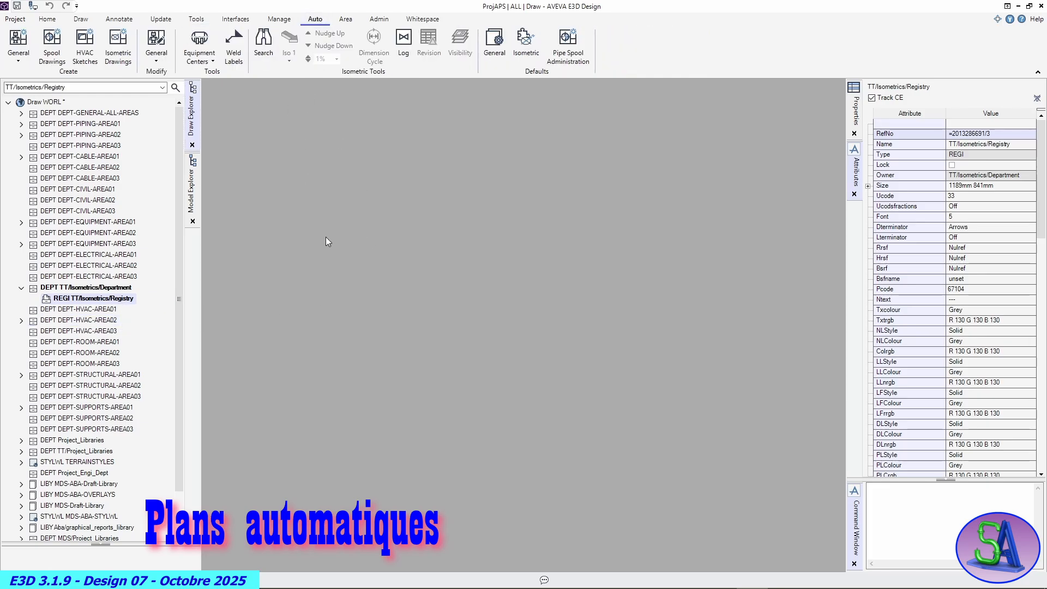
{"action": "left_click", "coordinate": [85, 46]}
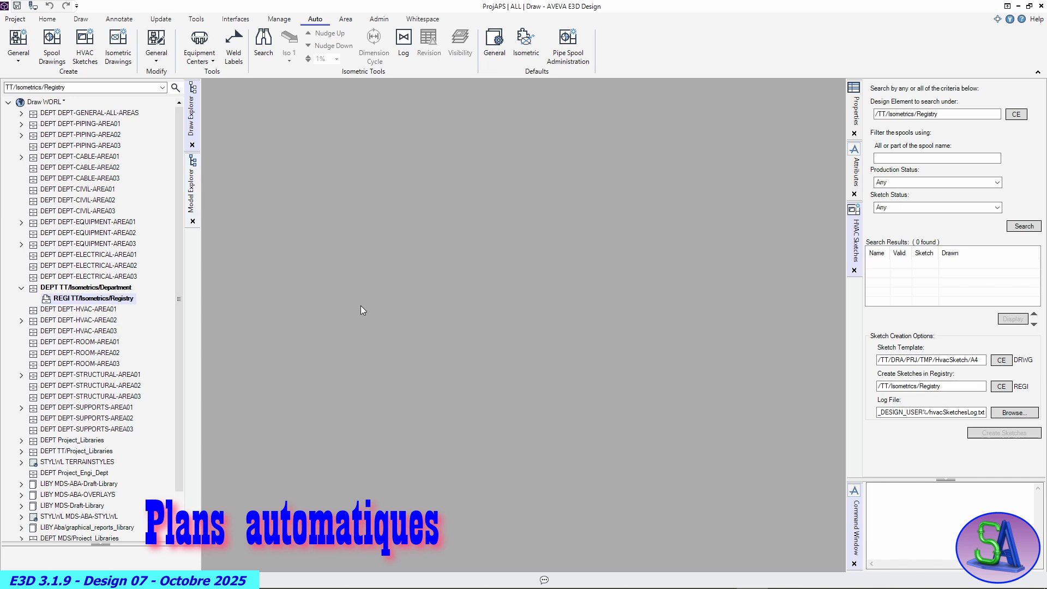
{"action": "left_click", "coordinate": [1001, 386]}
Set HVAC-B05-01-SUPPLY from ZONE-HVAC-AREA02-WORKSHOP as the design element to search under, and search for its spools
{"action": "left_click", "coordinate": [193, 191]}
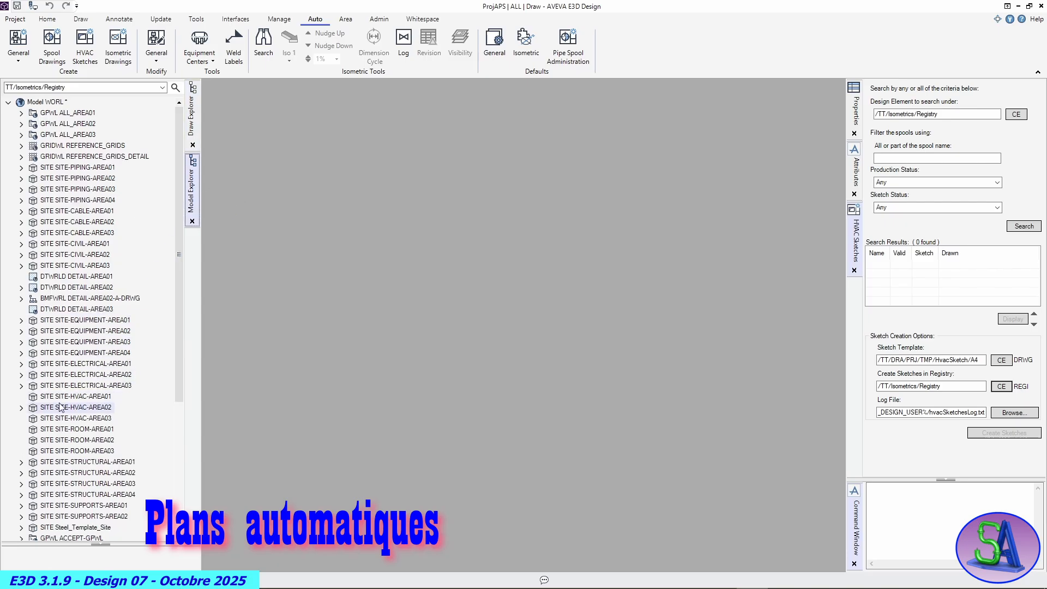
{"action": "left_click", "coordinate": [22, 353]}
{"action": "left_click", "coordinate": [22, 354]}
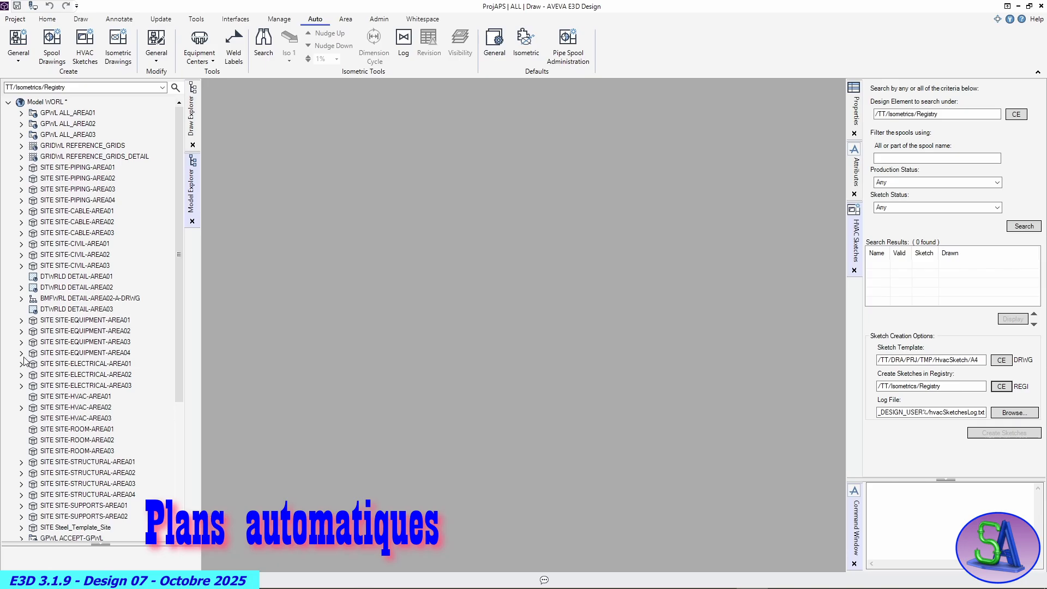
{"action": "scroll", "coordinate": [46, 409], "scroll_direction": "down", "scroll_amount": 5}
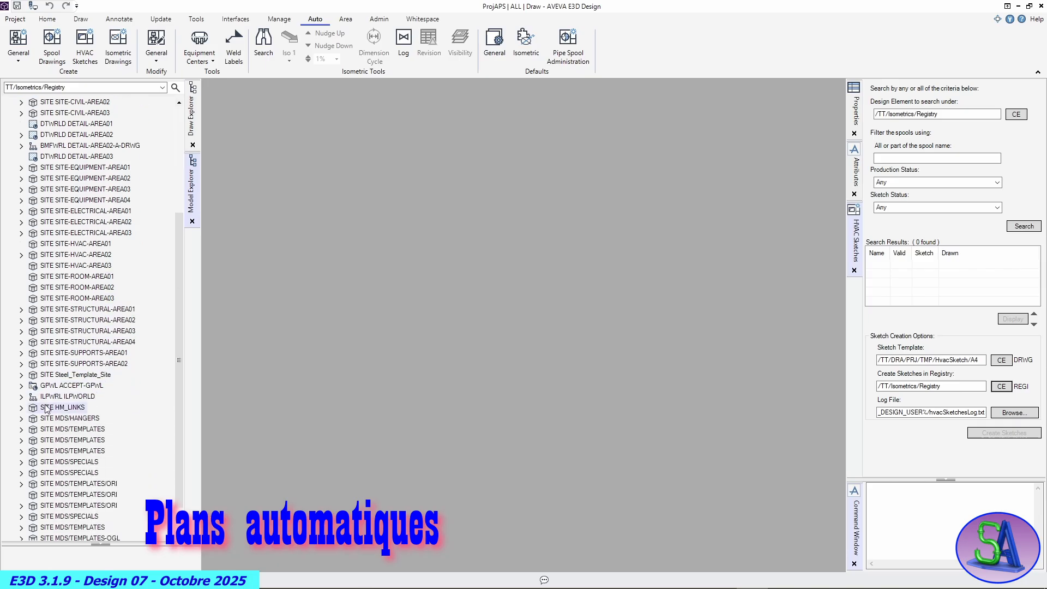
{"action": "scroll", "coordinate": [46, 409], "scroll_direction": "up", "scroll_amount": 1}
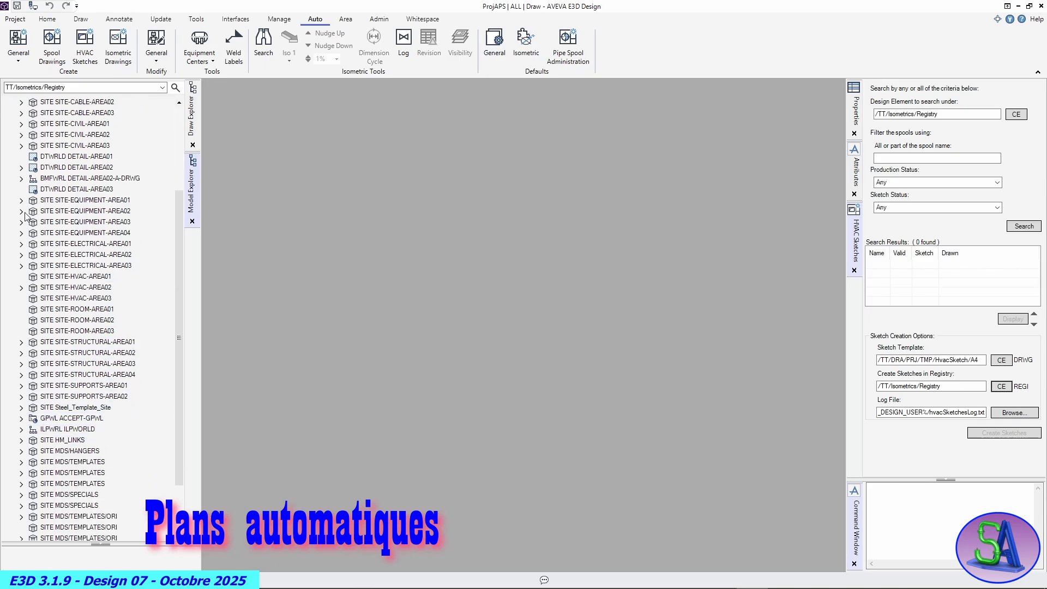
{"action": "left_click", "coordinate": [21, 288]}
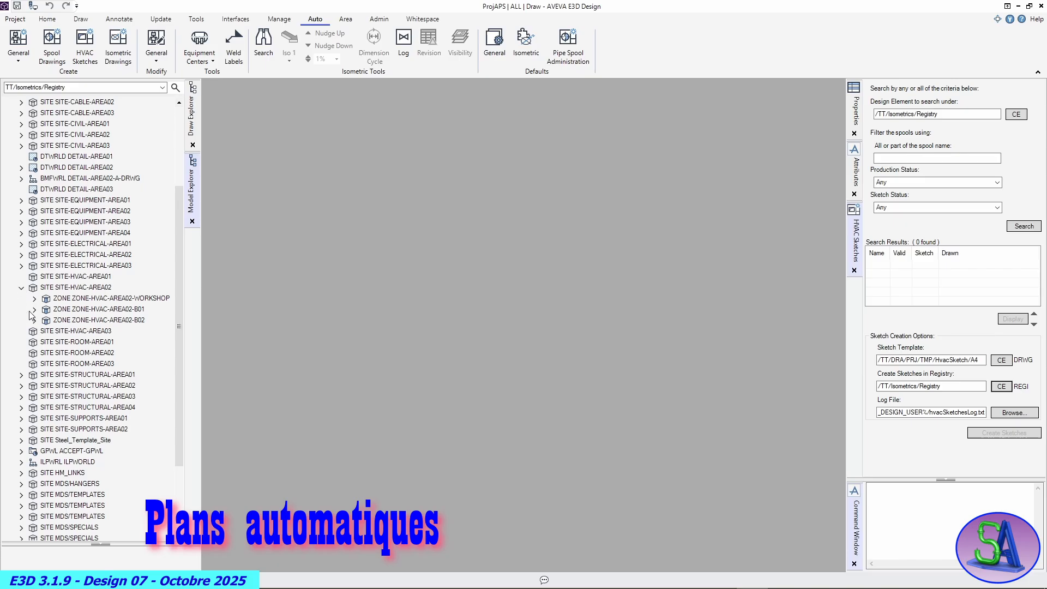
{"action": "left_click", "coordinate": [35, 299]}
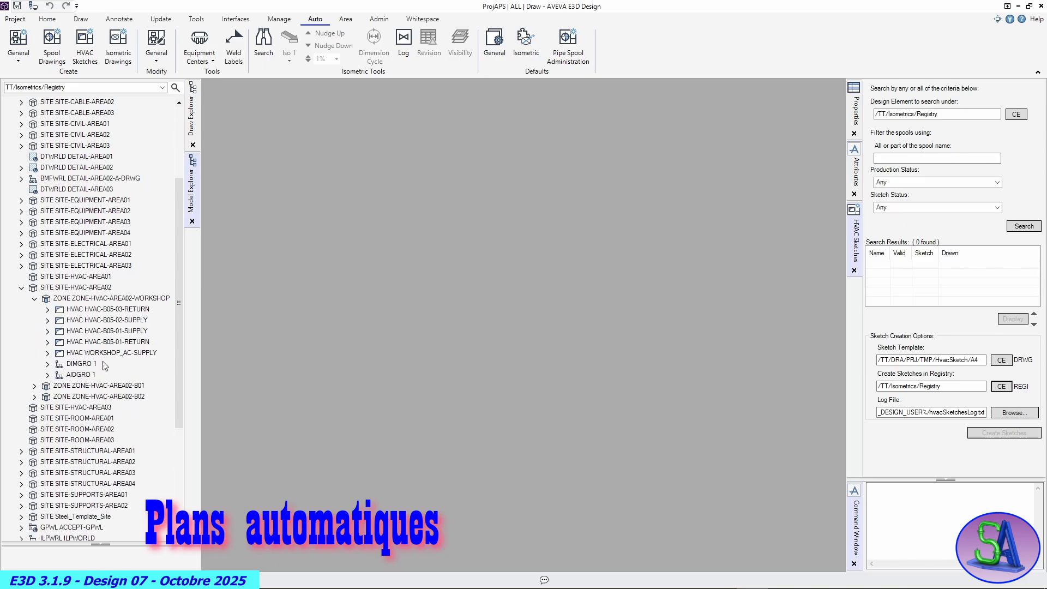
{"action": "left_click", "coordinate": [48, 331]}
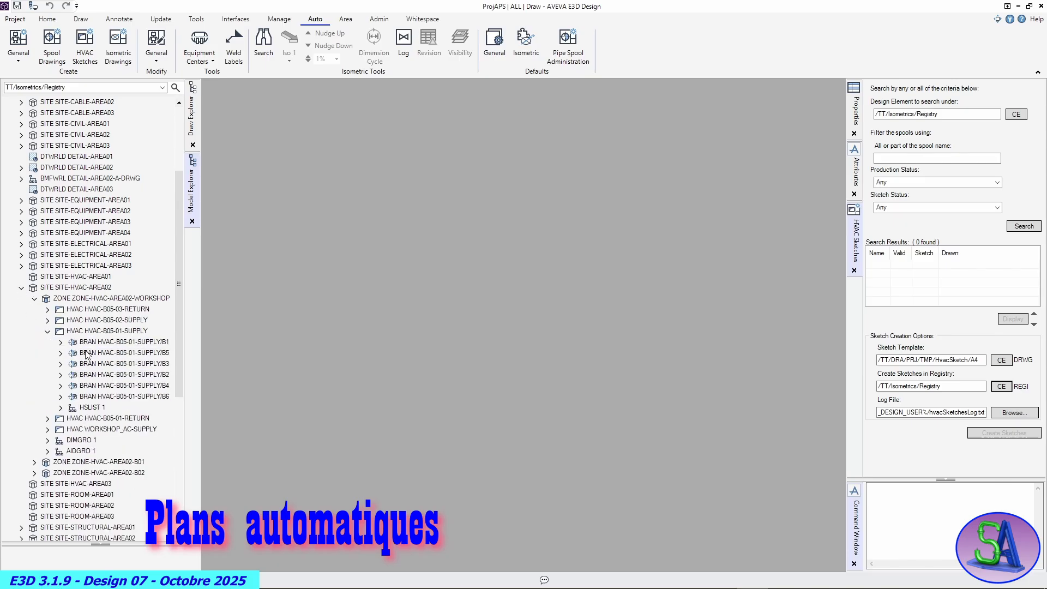
{"action": "left_click", "coordinate": [135, 334]}
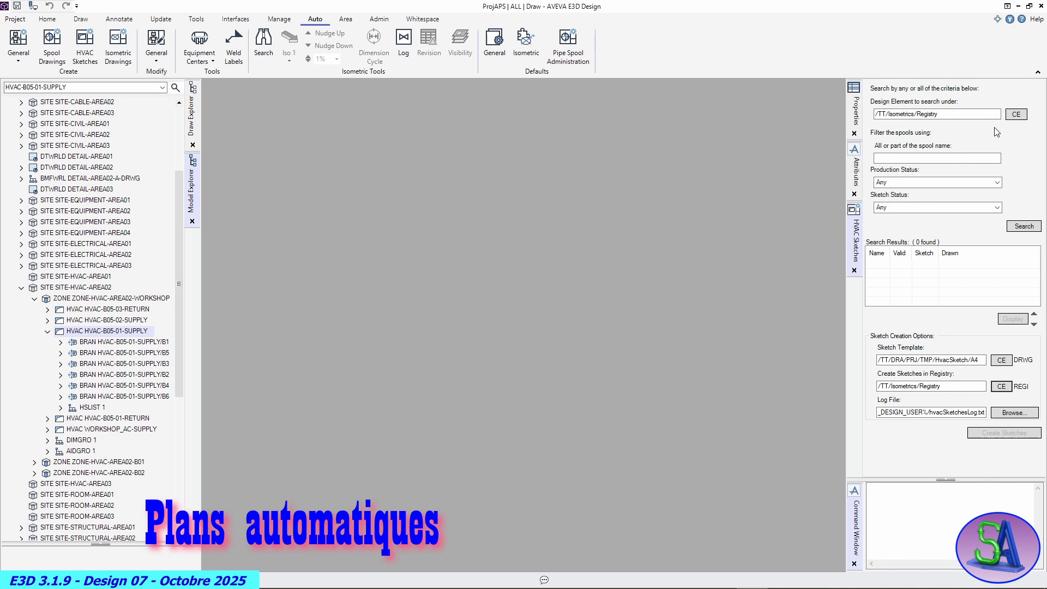
{"action": "left_click", "coordinate": [1016, 114]}
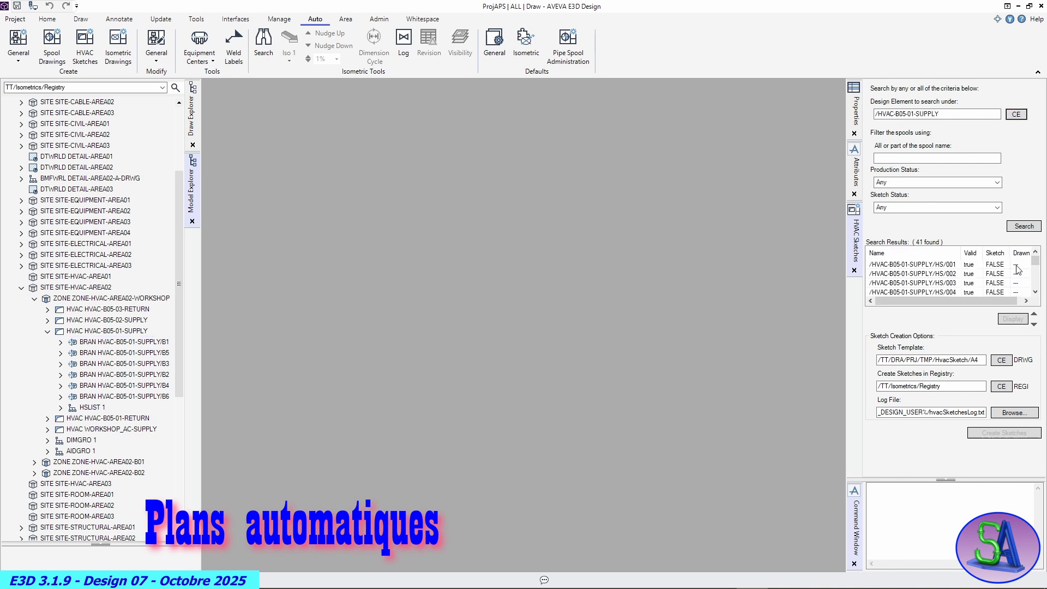
Select all found spools, from HVAC-B05-01-SUPPLY/HS/001 through HVAC-B05-01-SUPPLY/HS/041, for sketch creation
{"action": "left_click_drag", "start_coordinate": [1034, 261], "coordinate": [1035, 271]}
{"action": "left_click", "coordinate": [951, 482]}
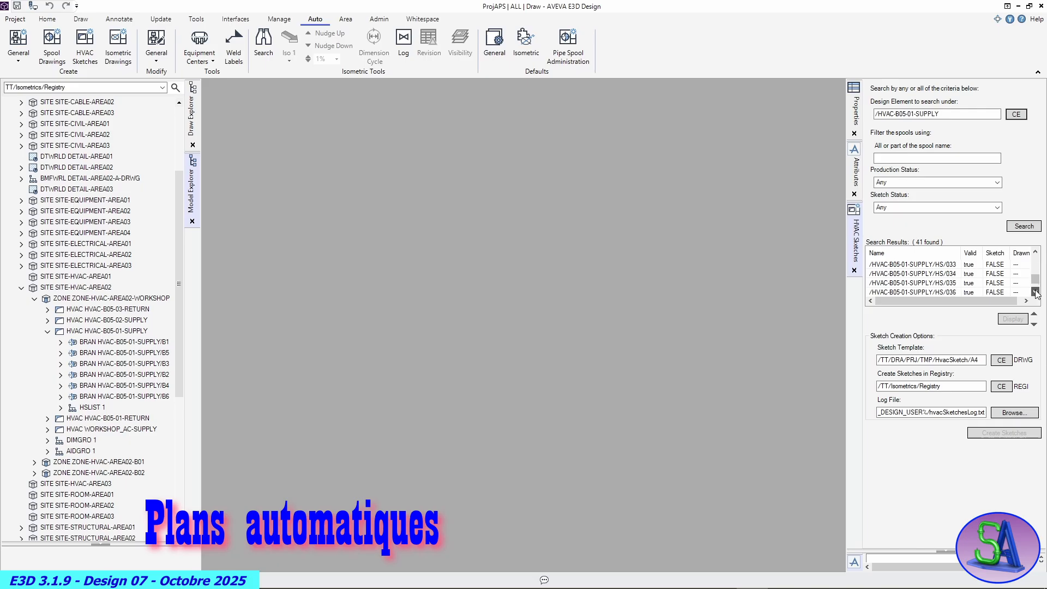
{"action": "left_click_drag", "start_coordinate": [1035, 282], "coordinate": [1035, 258]}
{"action": "left_click", "coordinate": [938, 265]}
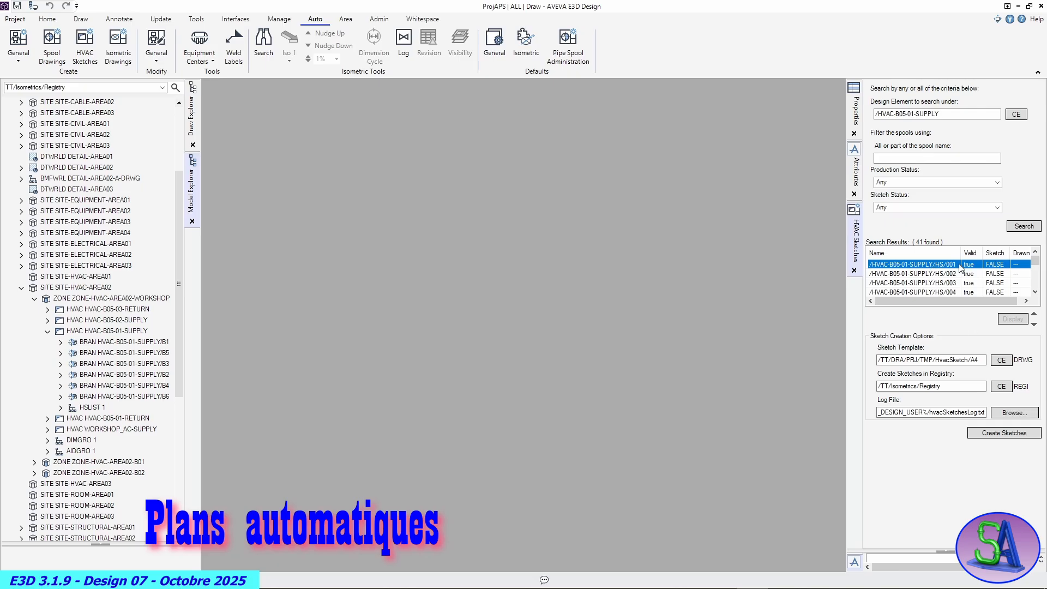
{"action": "scroll", "coordinate": [961, 268], "scroll_direction": "down", "scroll_amount": 4}
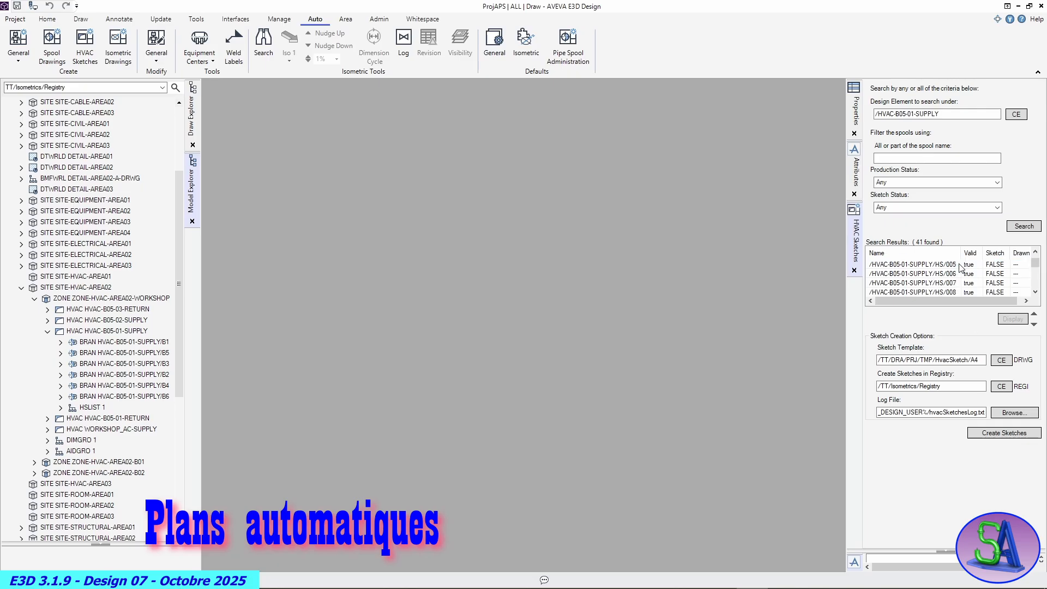
{"action": "scroll", "coordinate": [961, 267], "scroll_direction": "down", "scroll_amount": 9}
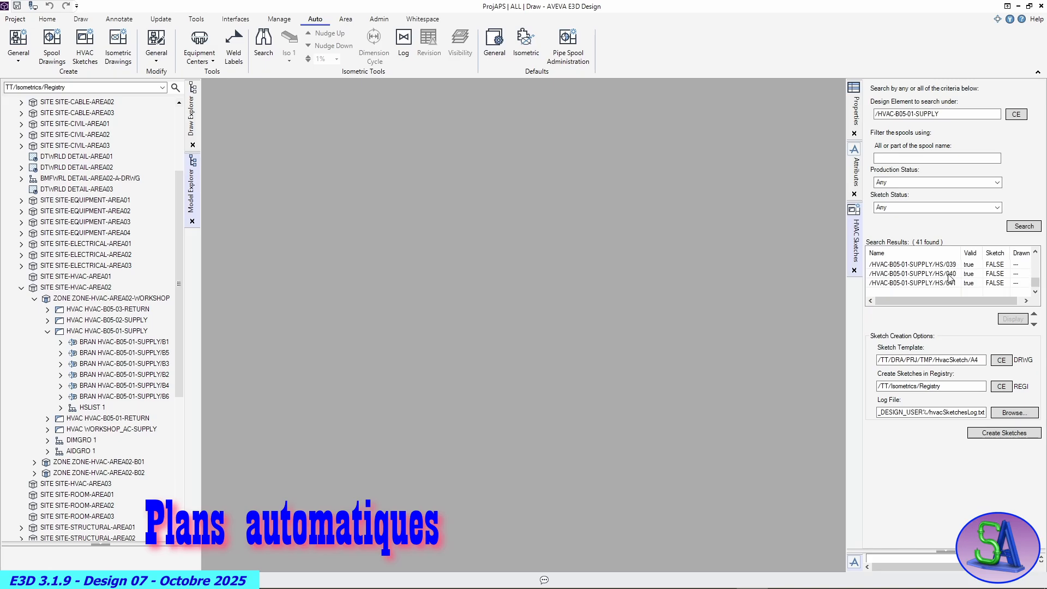
{"action": "left_click", "coordinate": [944, 283], "text": "shift"}
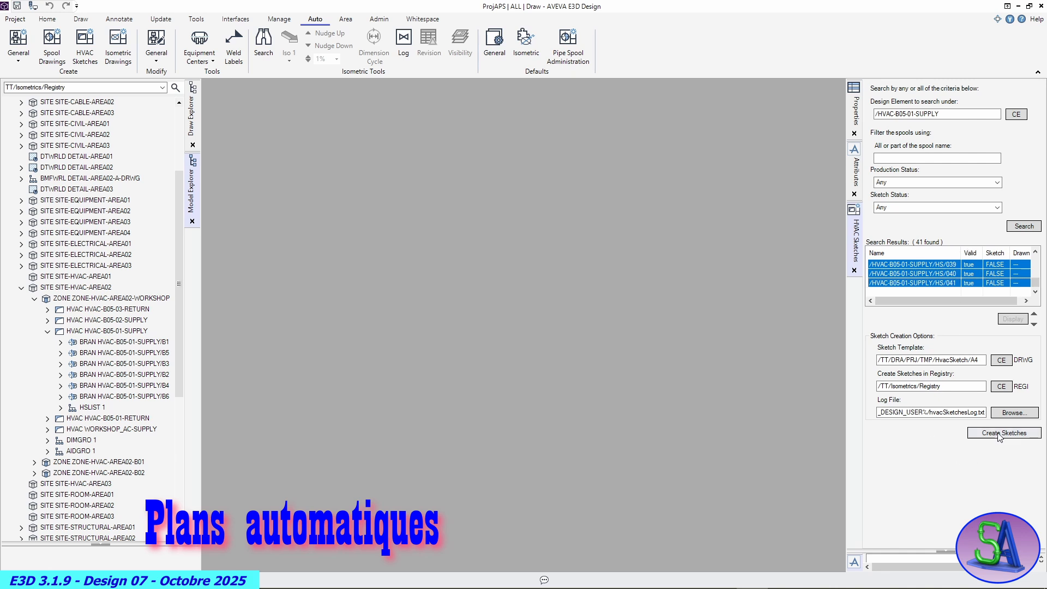
Create the sketches for the selected spools in TT/Isometrics/Registry using template /TT/DRA/PRJ/TMP/HvacSketch/A4, and list the drawings under that registry
{"action": "left_click", "coordinate": [193, 120]}
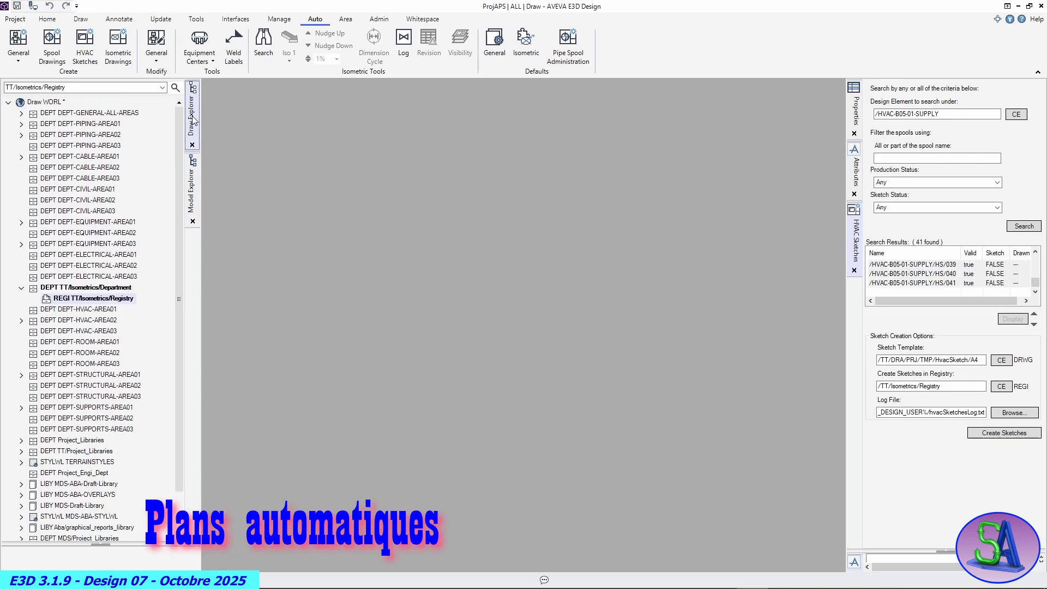
{"action": "left_click", "coordinate": [986, 434]}
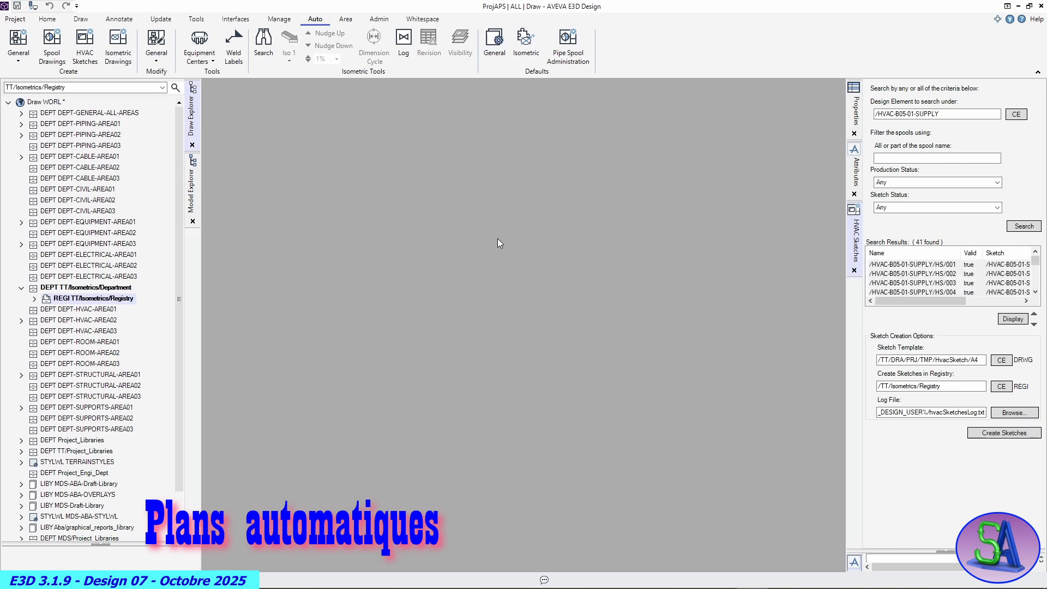
{"action": "left_click", "coordinate": [35, 299]}
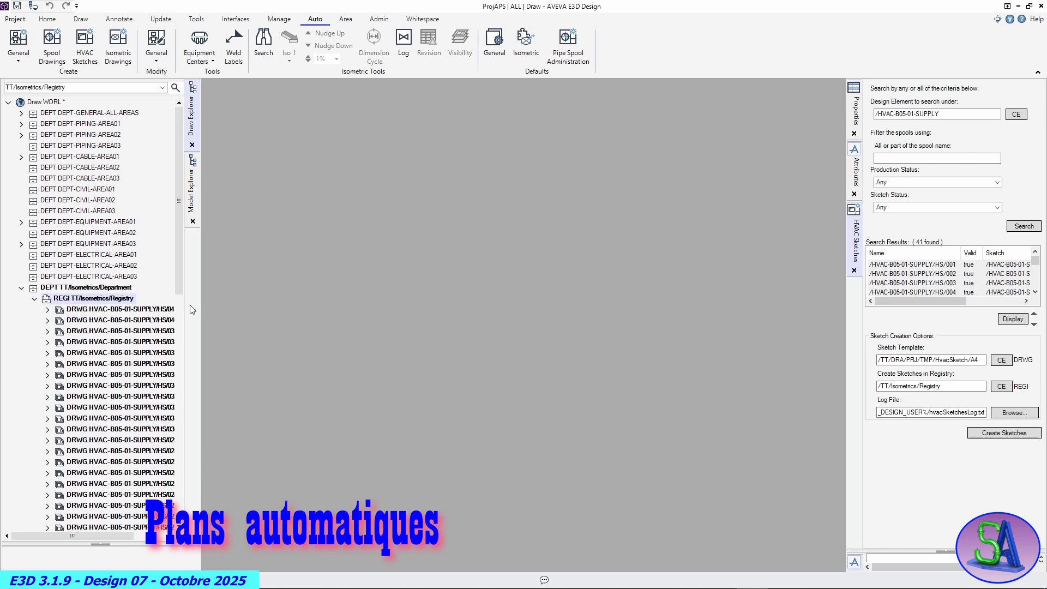
{"action": "left_click_drag", "start_coordinate": [203, 311], "coordinate": [272, 303]}
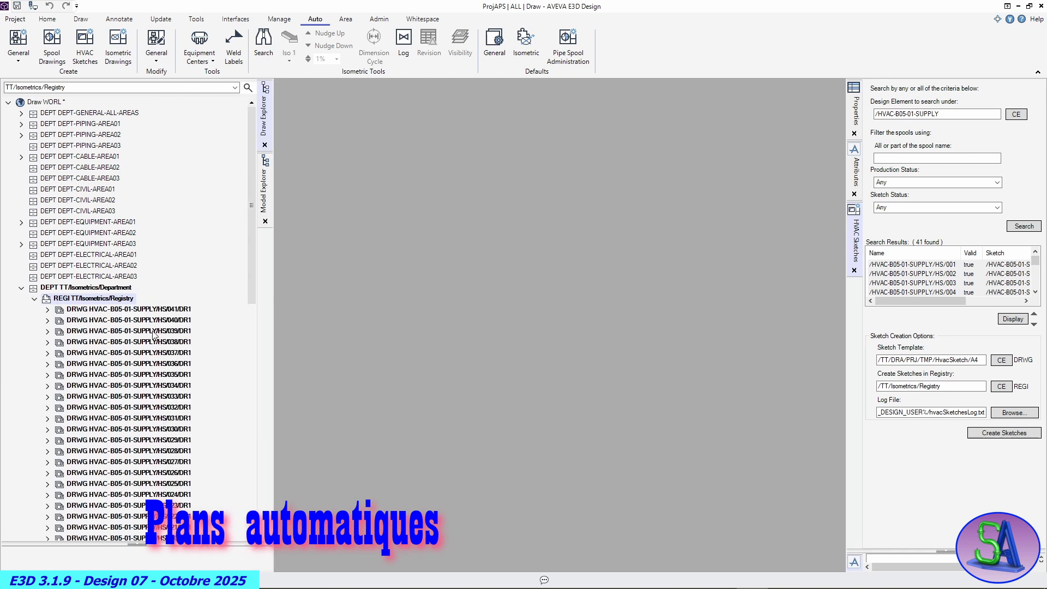
{"action": "scroll", "coordinate": [155, 334], "scroll_direction": "down", "scroll_amount": 7}
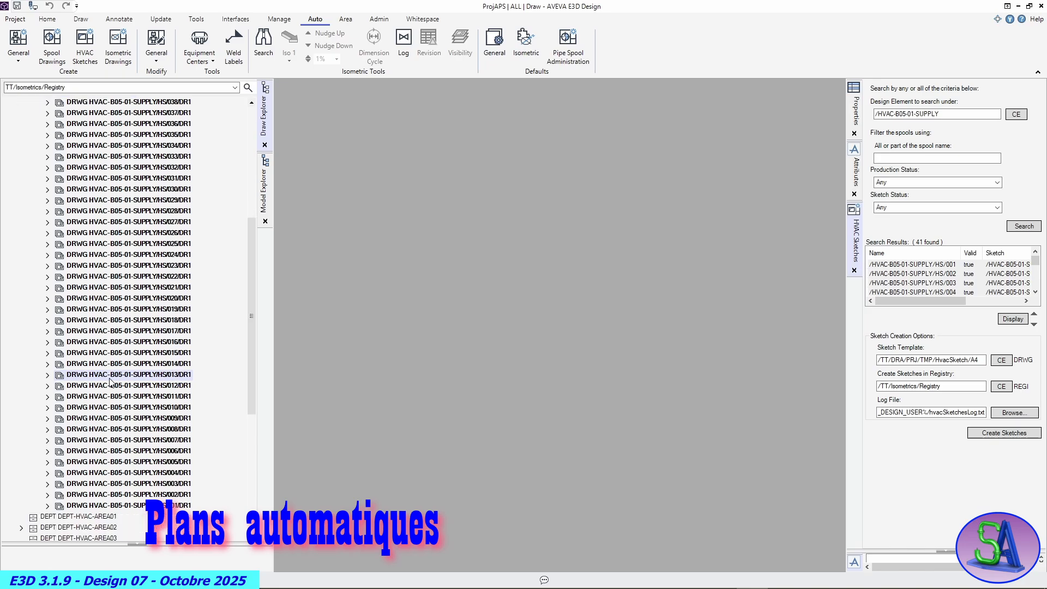
{"action": "scroll", "coordinate": [111, 382], "scroll_direction": "up", "scroll_amount": 5}
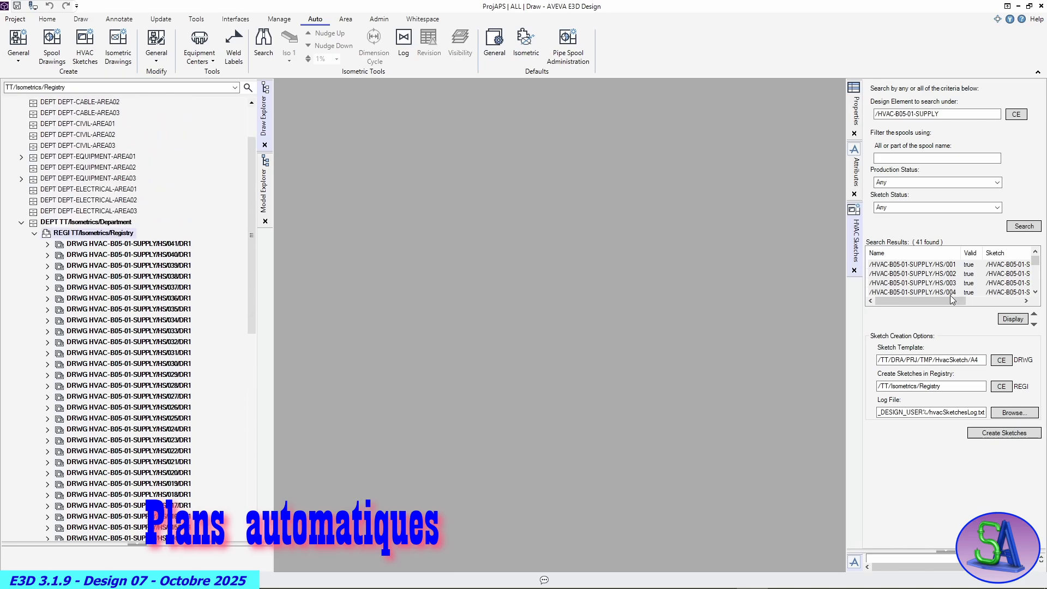
Display the sketches of spools HVAC-B05-01-SUPPLY/HS/001, 002, 003 and 004 one after another
{"action": "left_click", "coordinate": [950, 267]}
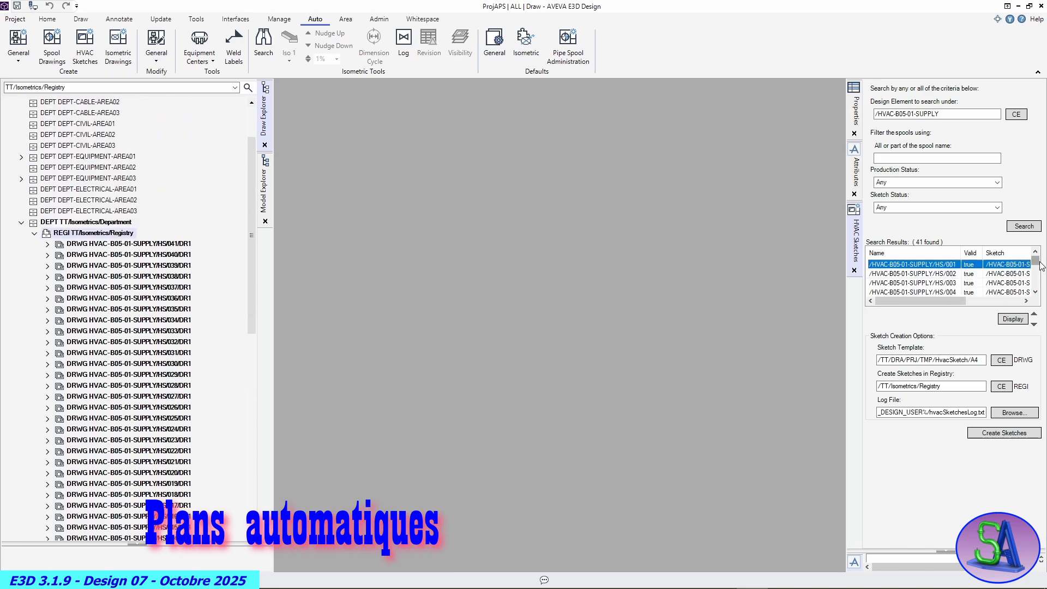
{"action": "left_click", "coordinate": [1017, 317]}
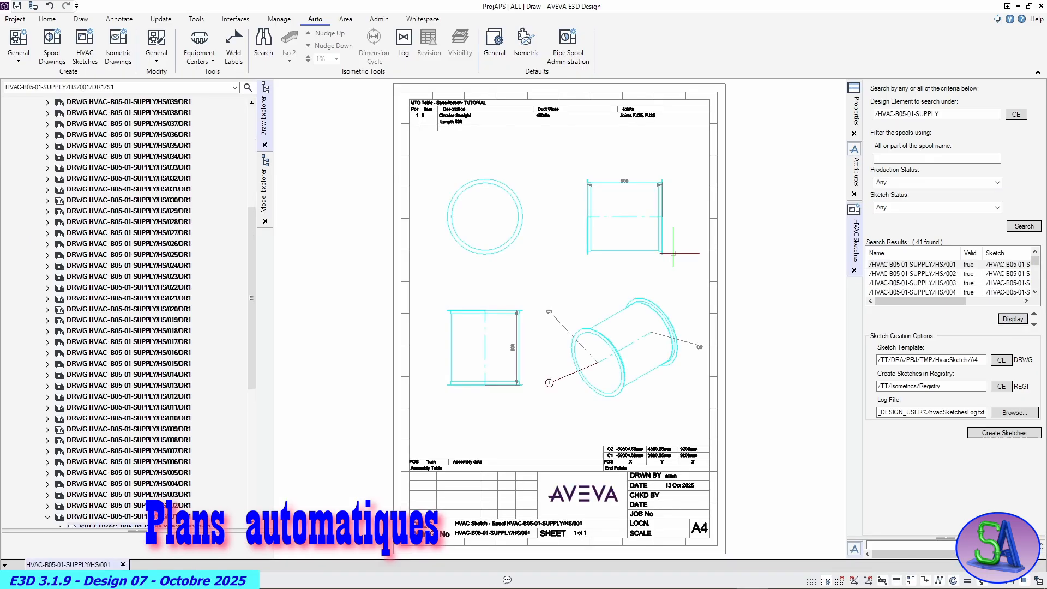
{"action": "left_click", "coordinate": [908, 274]}
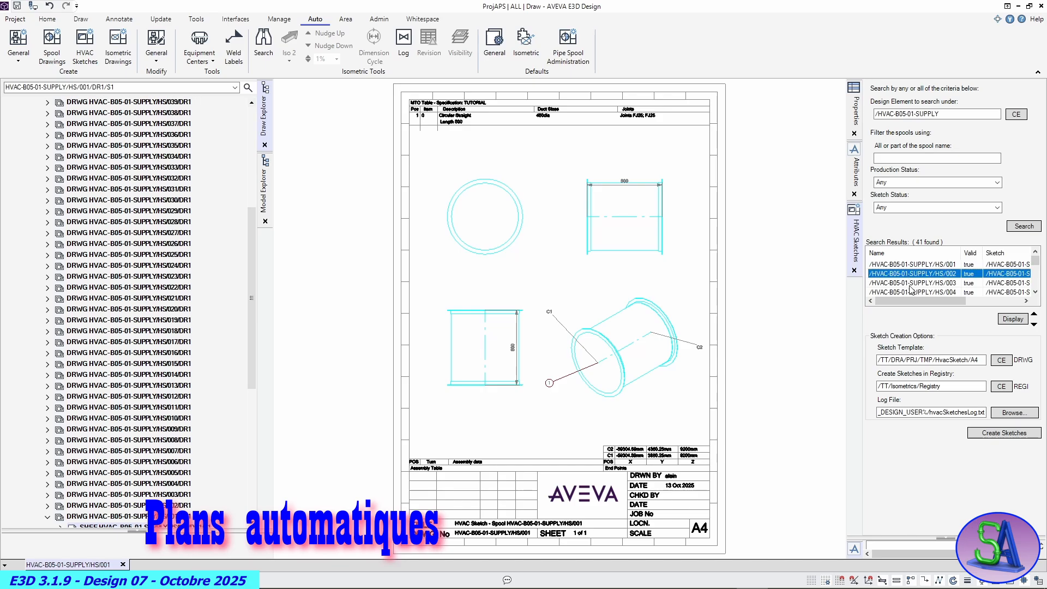
{"action": "left_click", "coordinate": [1011, 321]}
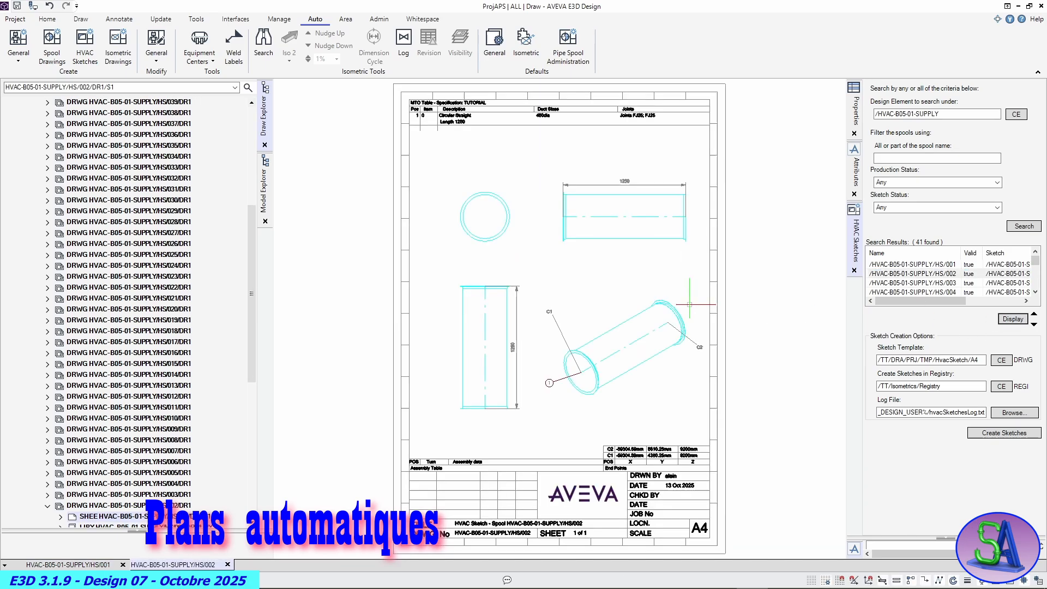
{"action": "left_click", "coordinate": [956, 284]}
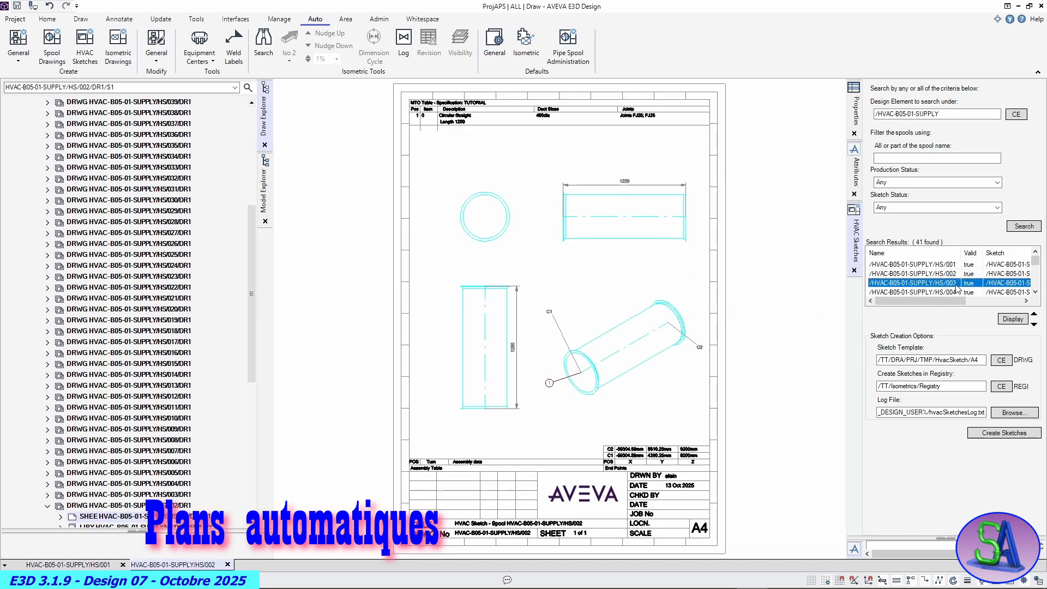
{"action": "left_click", "coordinate": [1010, 320]}
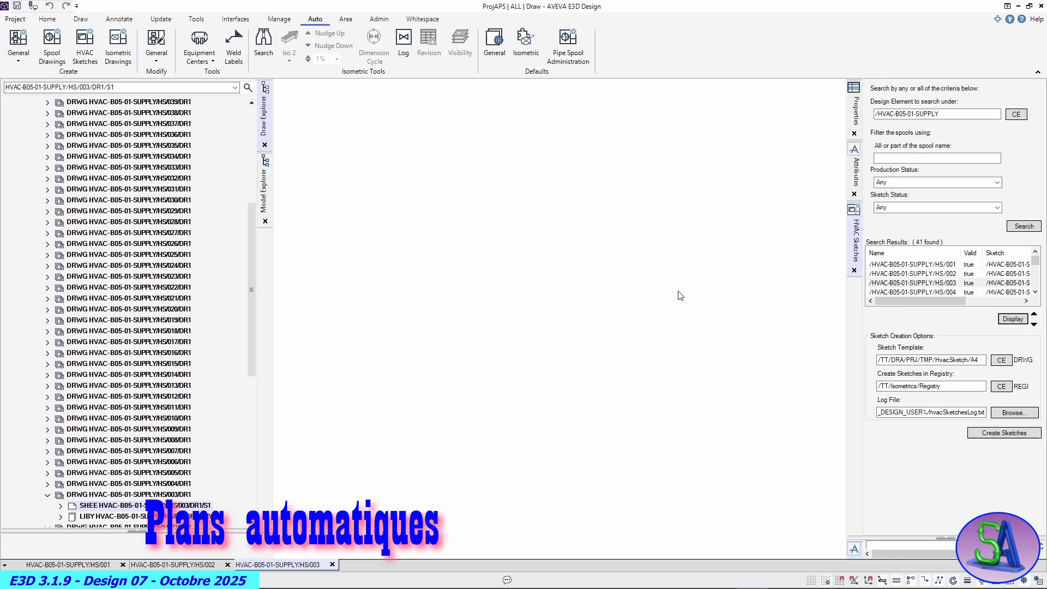
{"action": "left_click", "coordinate": [1007, 292]}
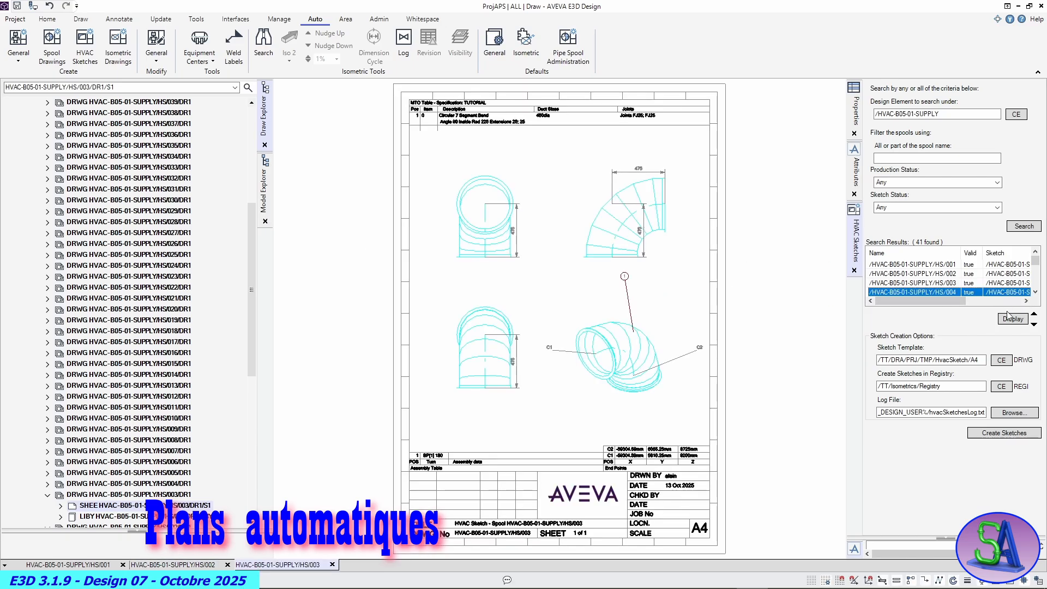
{"action": "left_click", "coordinate": [1008, 322]}
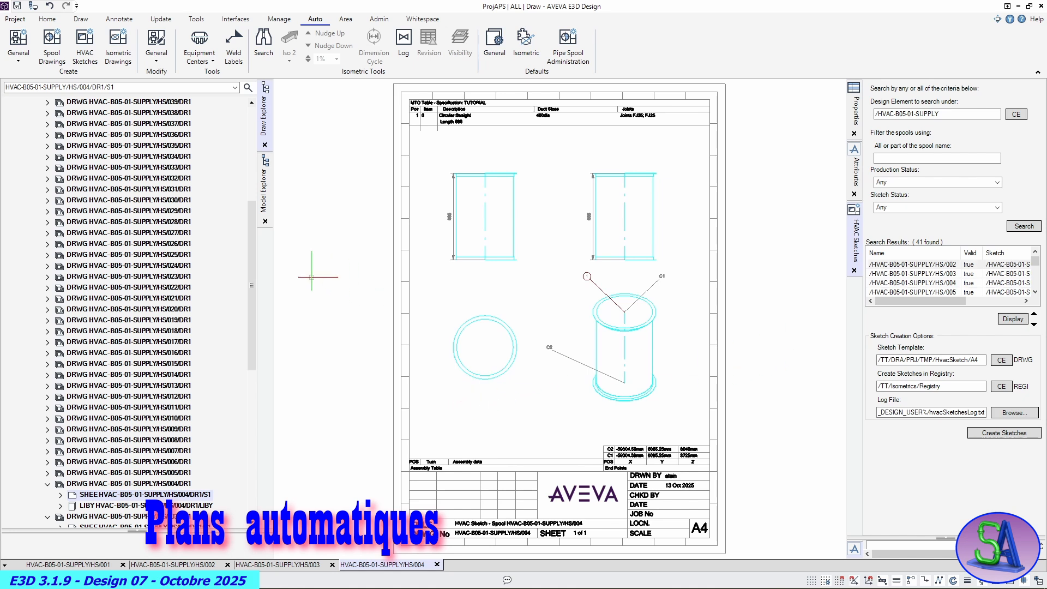
Collapse the registry's drawing list, make TT/Isometrics/Department the current element, and close HVAC sketch creation
{"action": "scroll", "coordinate": [248, 261], "scroll_direction": "up", "scroll_amount": 7}
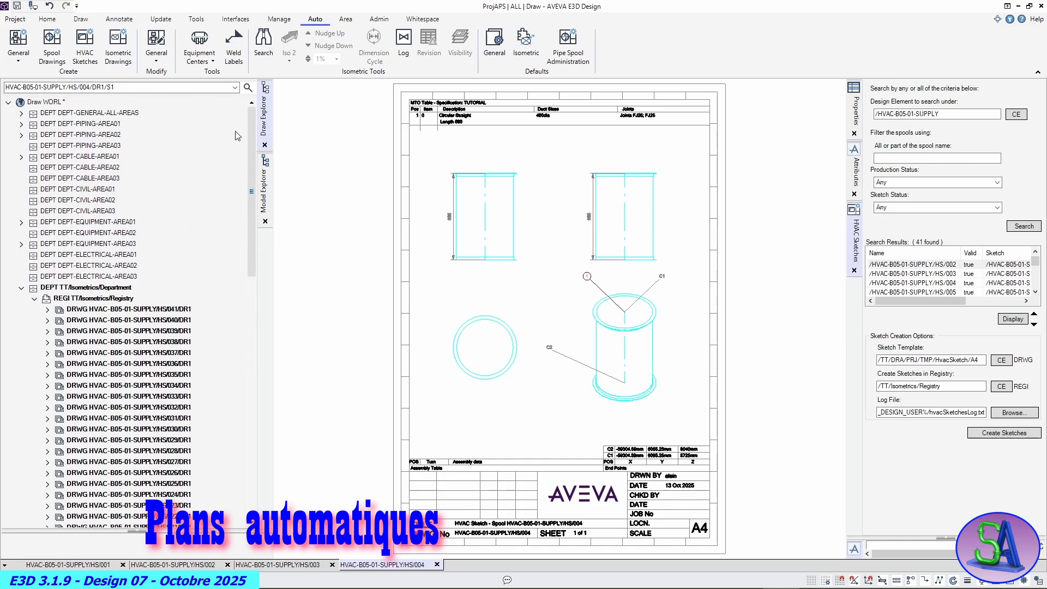
{"action": "left_click", "coordinate": [34, 299]}
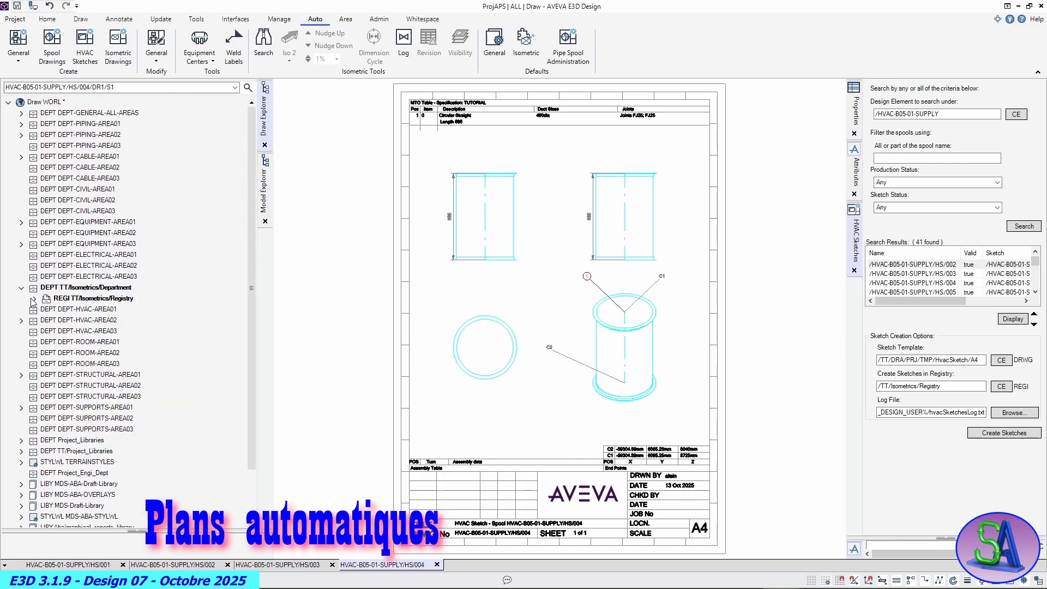
{"action": "left_click", "coordinate": [63, 289]}
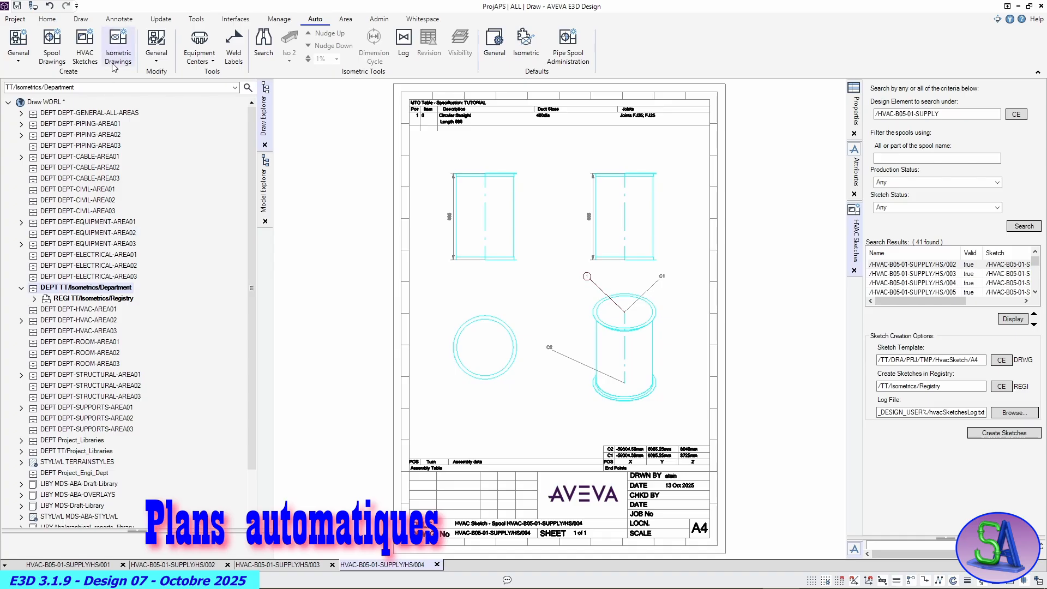
{"action": "left_click", "coordinate": [854, 270]}
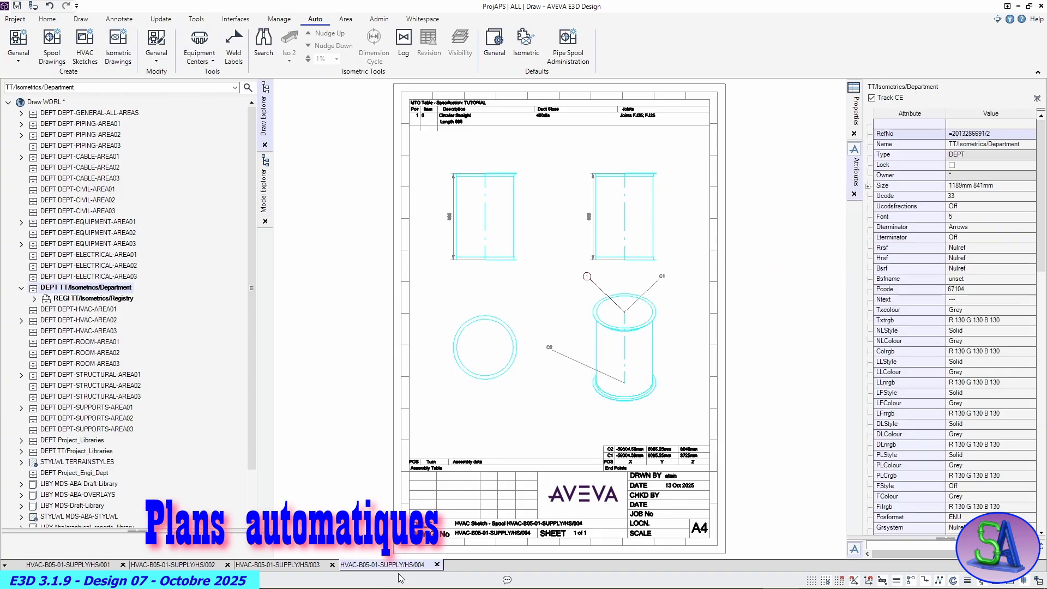
Close the displayed sketches of spools 004, 003 and 002, and collapse TT/Isometrics/Registry again
{"action": "left_click", "coordinate": [436, 564]}
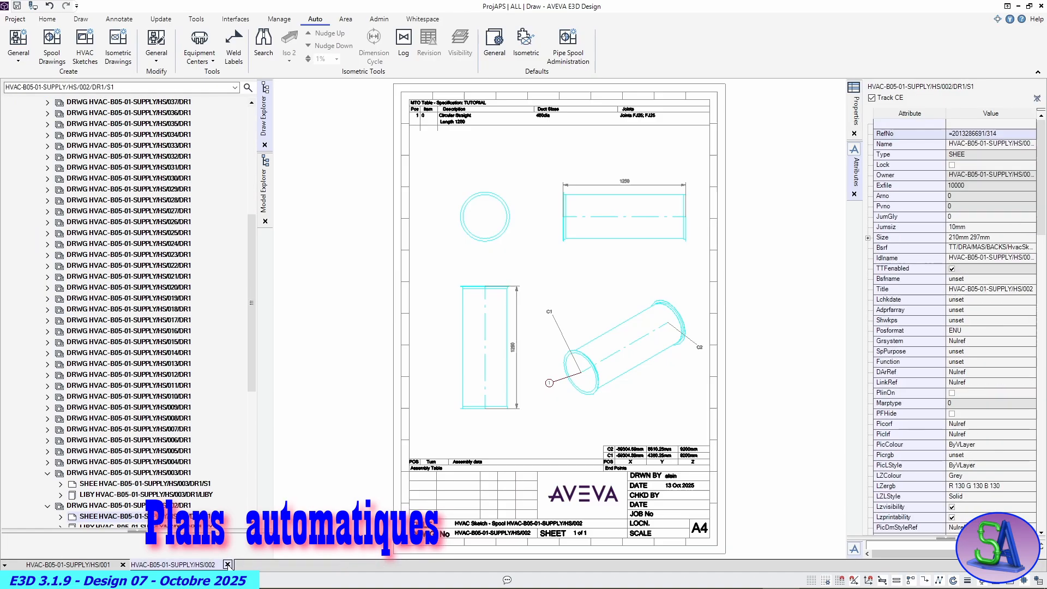
{"action": "left_click", "coordinate": [228, 565]}
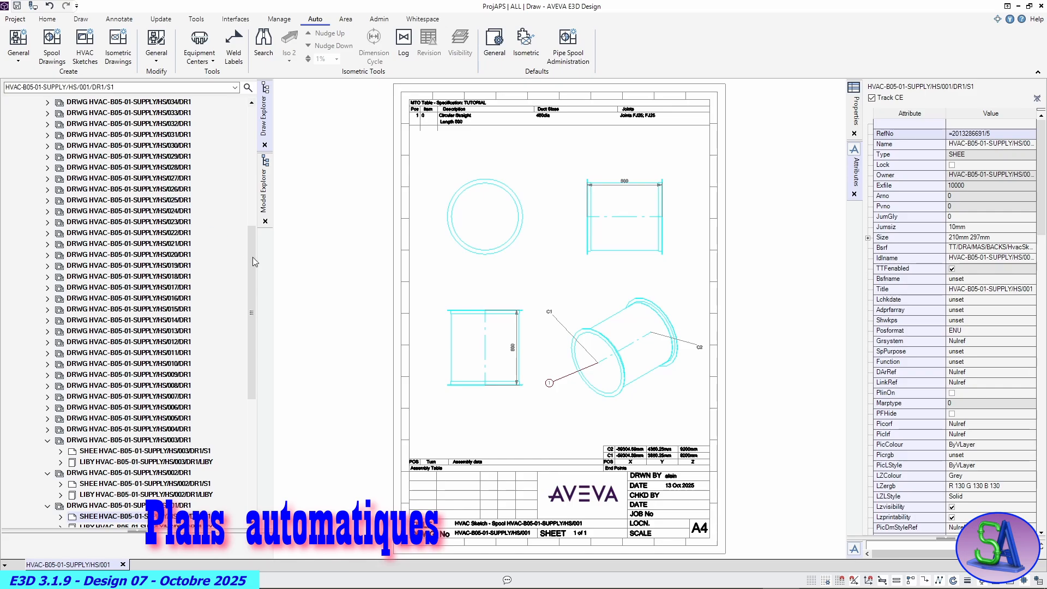
{"action": "left_click_drag", "start_coordinate": [250, 275], "coordinate": [250, 158]}
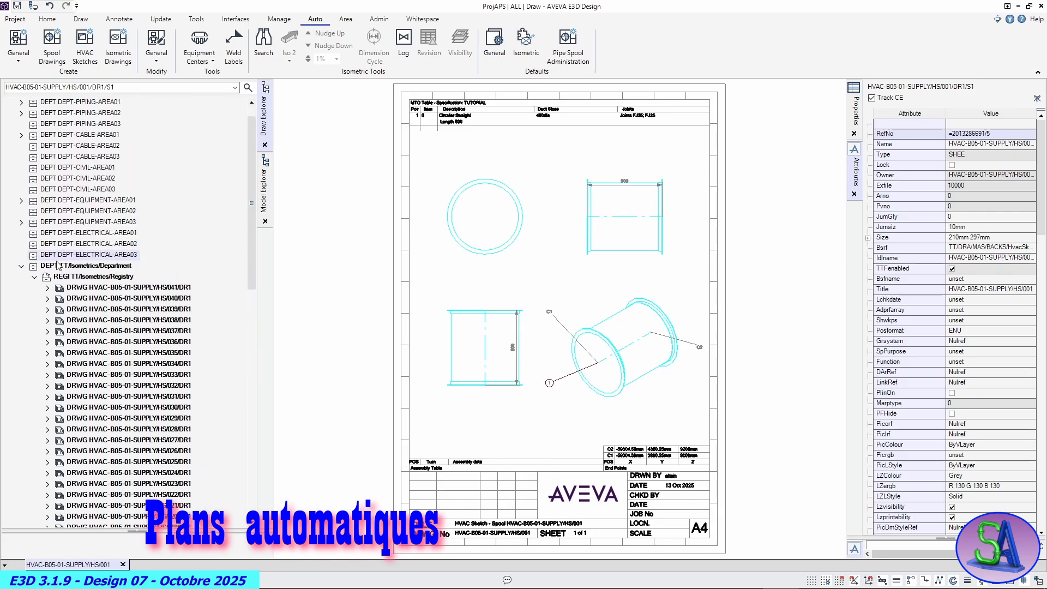
{"action": "left_click", "coordinate": [34, 277]}
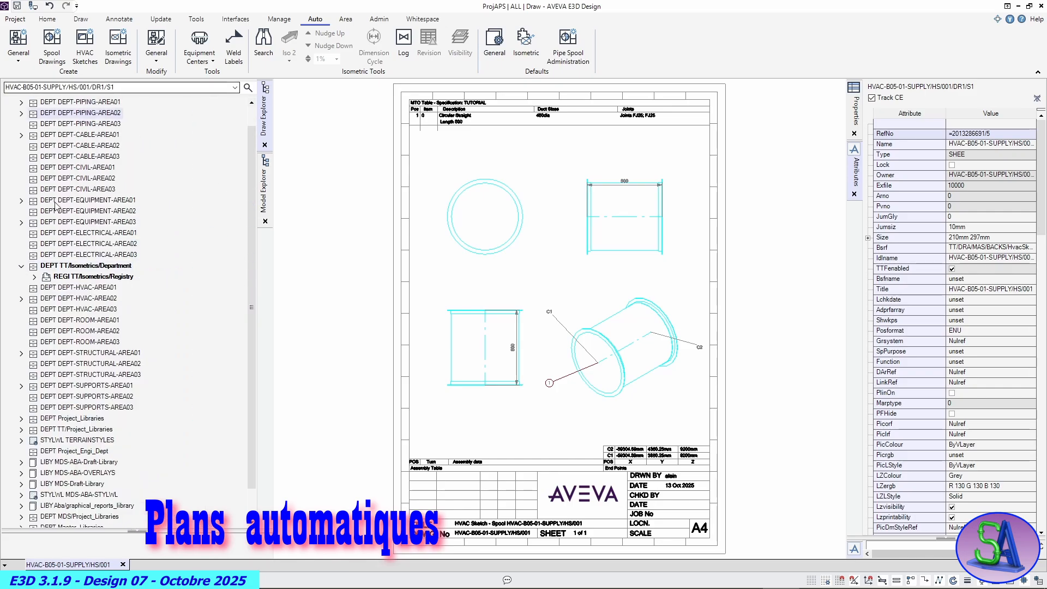
Start isometric drawing production for HVAC-B05-01-SUPPLY, preview its spooling, and generate the isometric sheets
{"action": "left_click", "coordinate": [116, 43]}
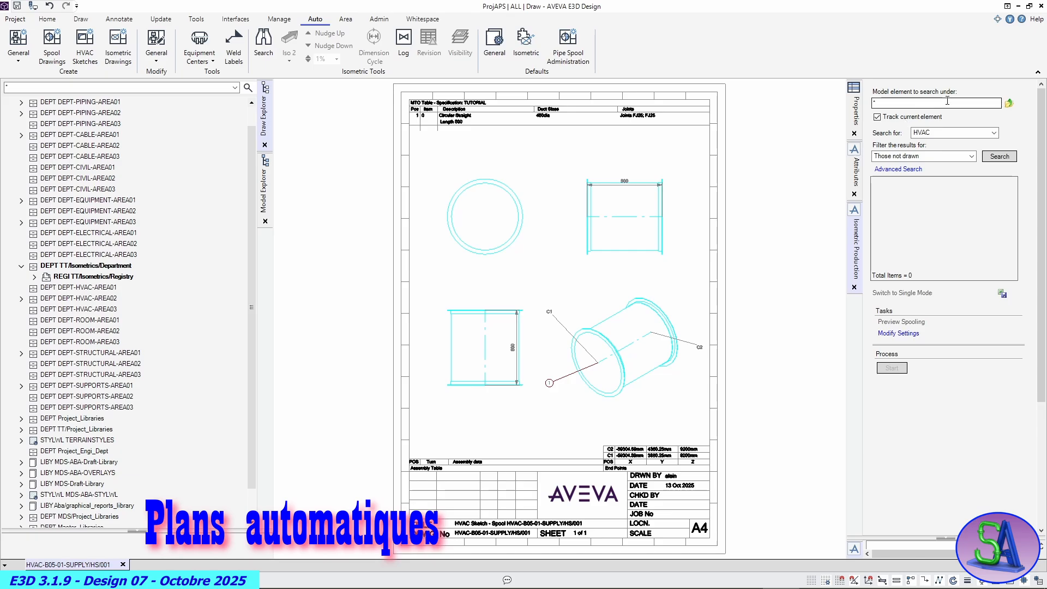
{"action": "left_click", "coordinate": [265, 202]}
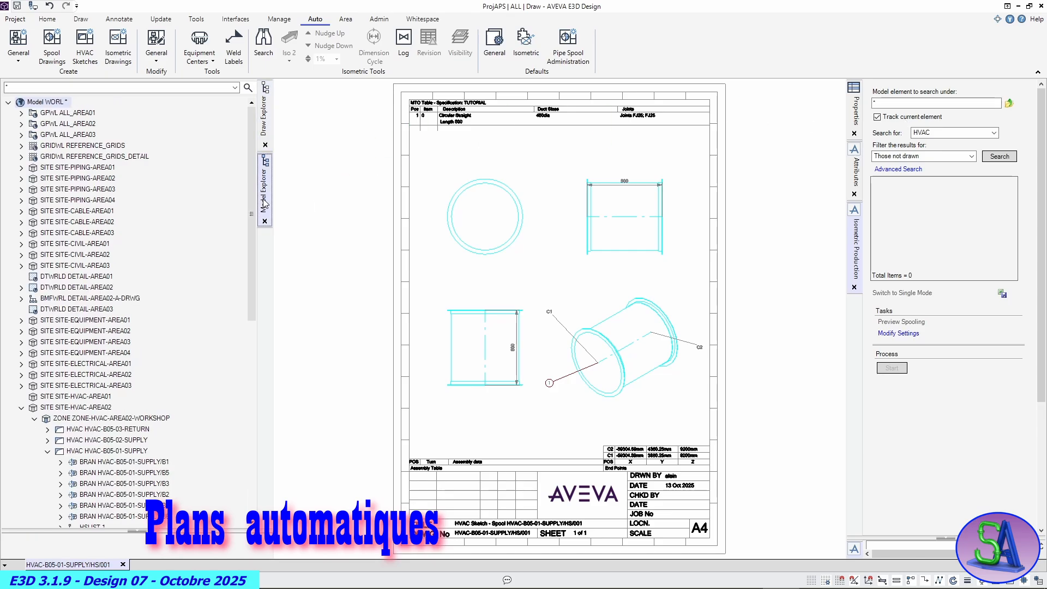
{"action": "left_click", "coordinate": [117, 451]}
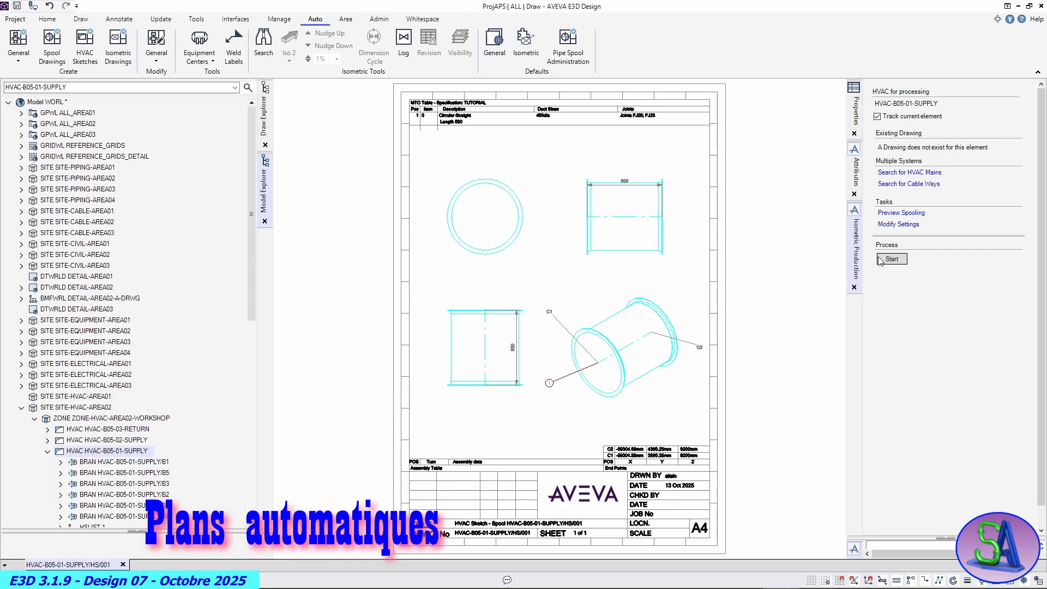
{"action": "left_click", "coordinate": [900, 213]}
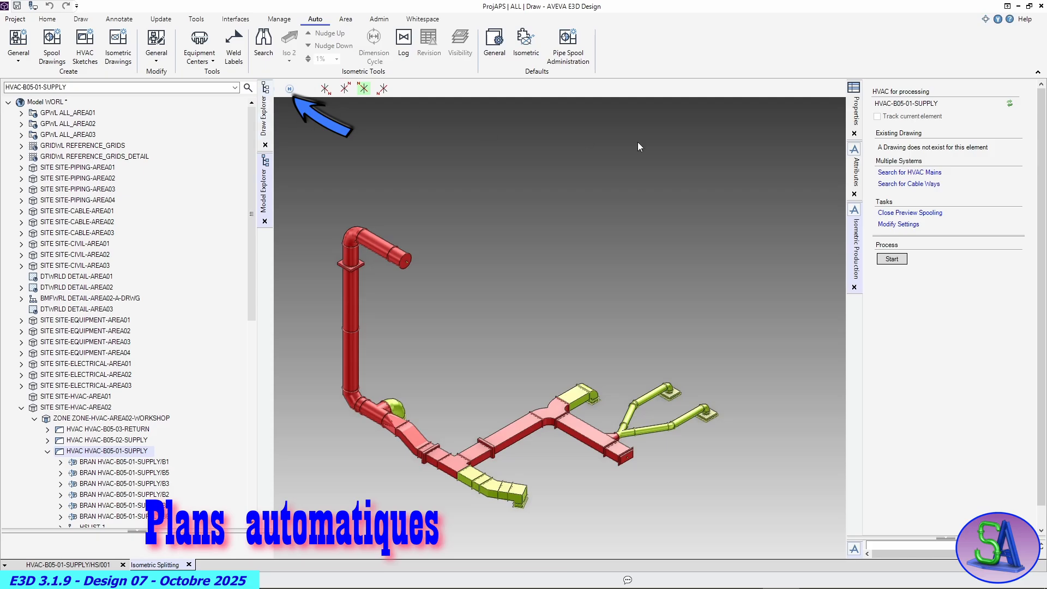
{"action": "left_click", "coordinate": [890, 260]}
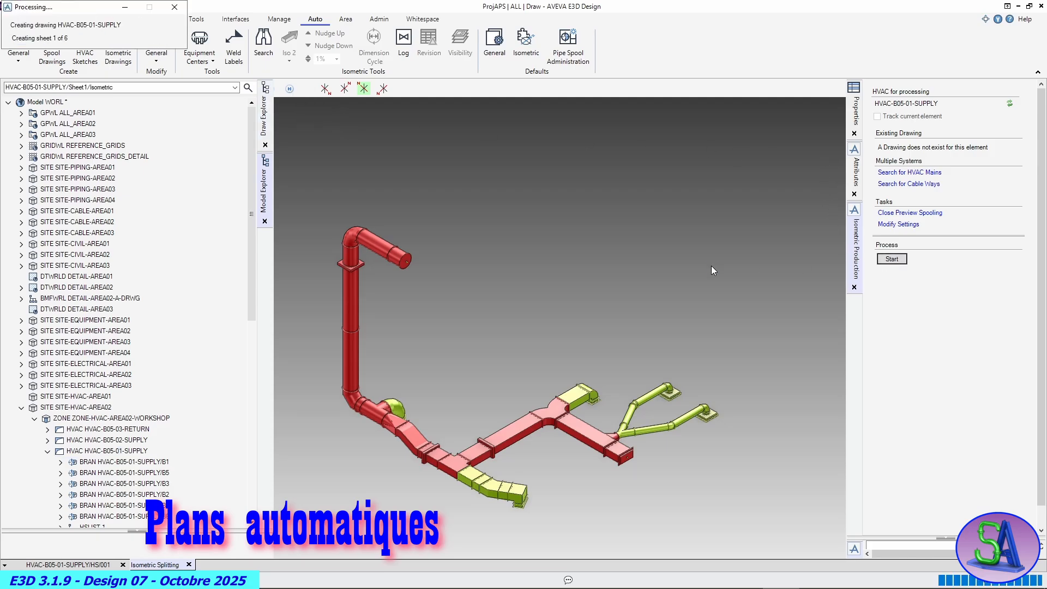
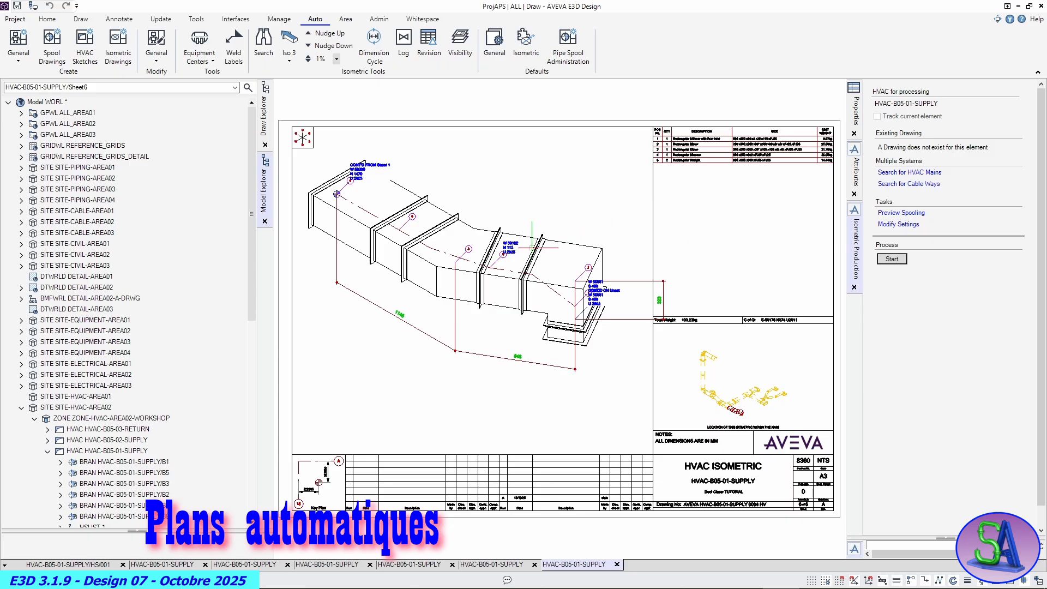
Show only the sheets and library of HVAC-B05-01-SUPPLY/Drawing under TT/Isometrics/Registry, with the sheets' contents collapsed
{"action": "left_click", "coordinate": [268, 130]}
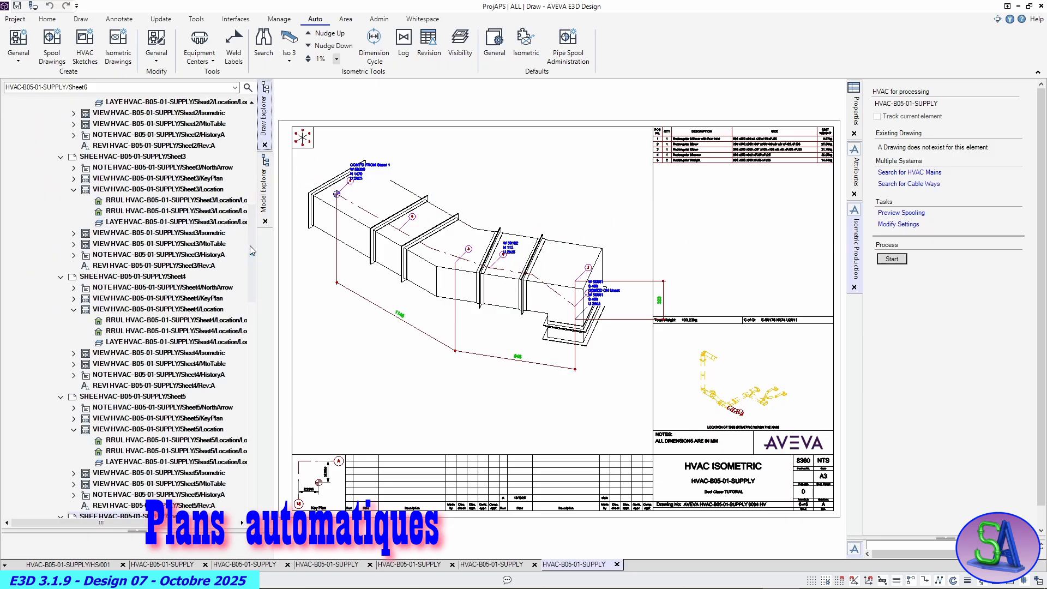
{"action": "scroll", "coordinate": [253, 180], "scroll_direction": "up", "scroll_amount": 9}
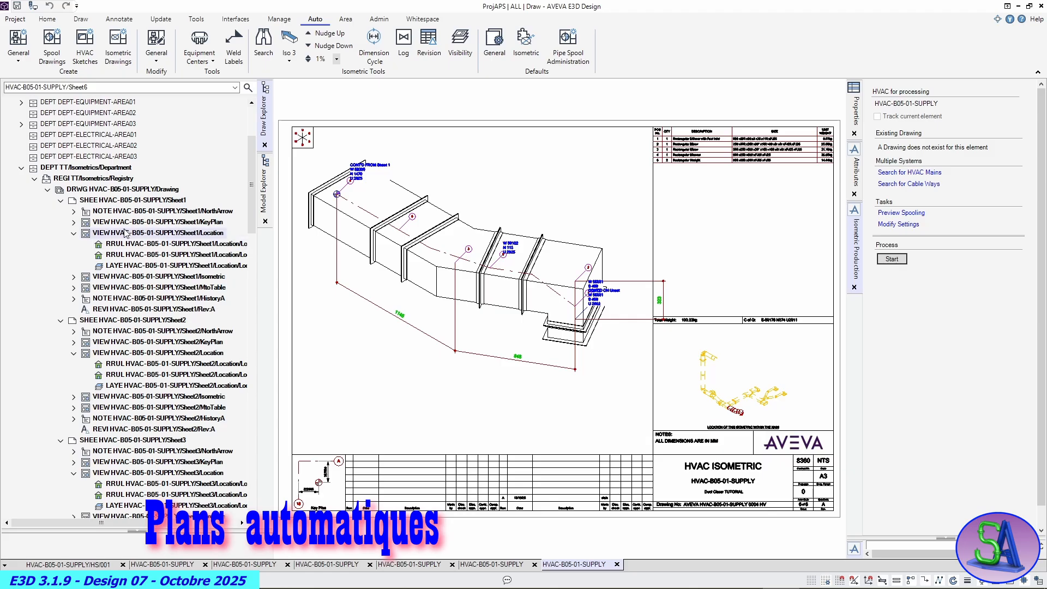
{"action": "left_click", "coordinate": [47, 191]}
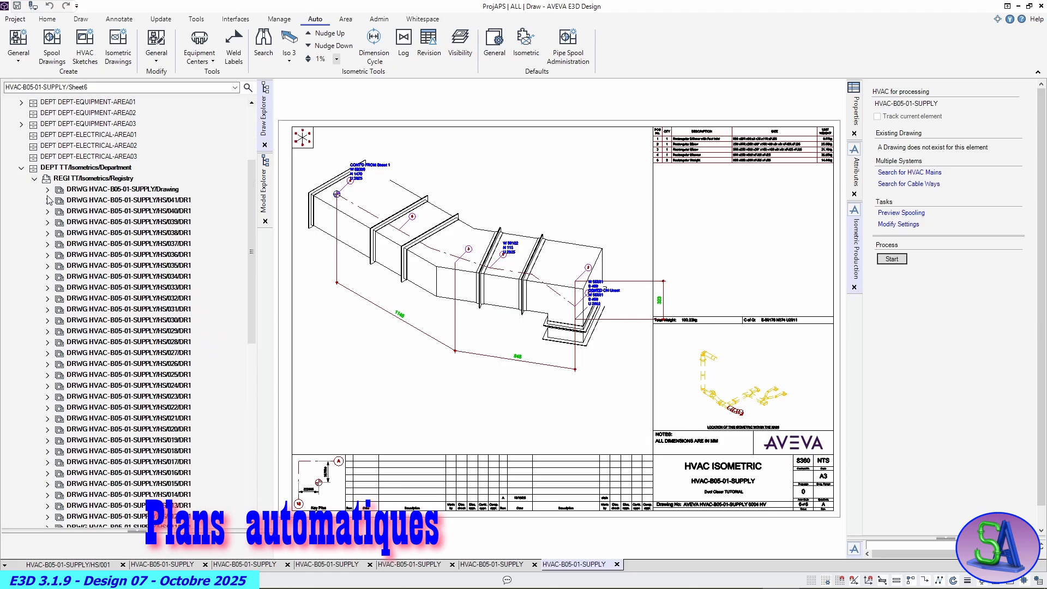
{"action": "left_click", "coordinate": [46, 189]}
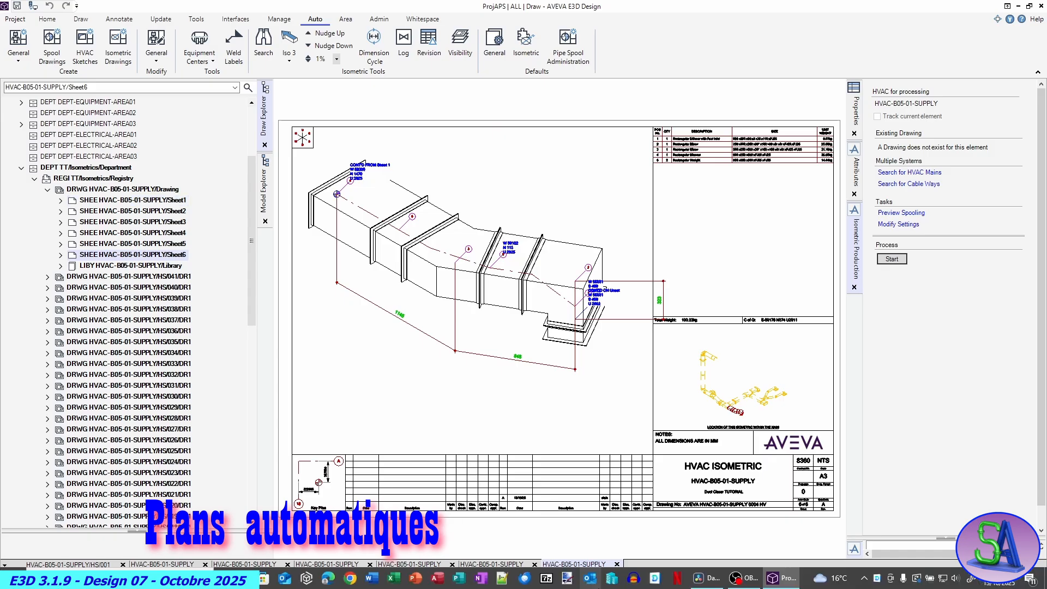
Review the generated HVAC-B05-01-SUPPLY isometric on Sheet5, Sheet4 and Sheet3
{"action": "left_click", "coordinate": [505, 566]}
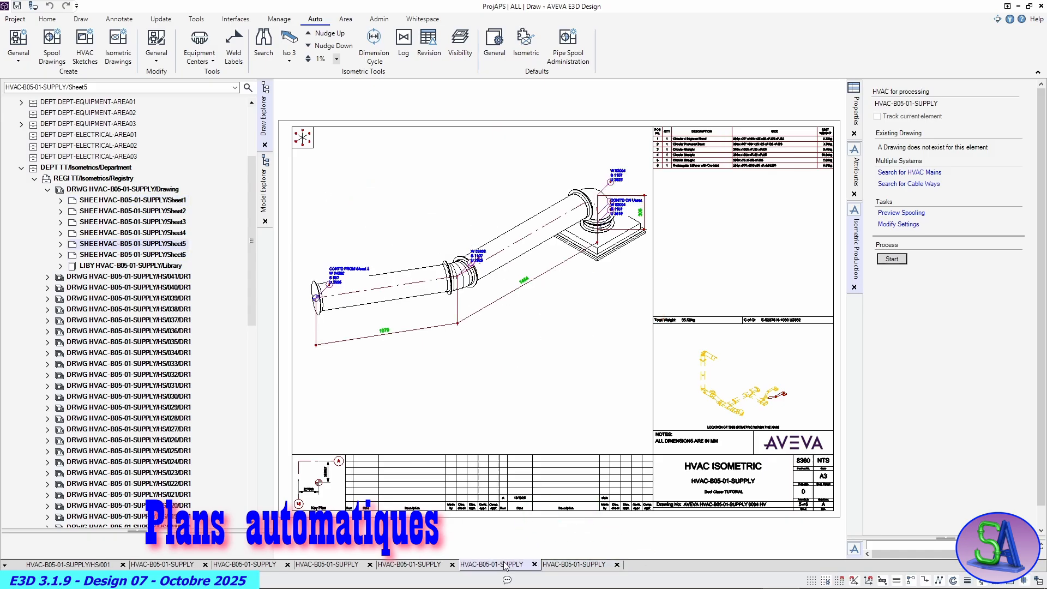
{"action": "left_click", "coordinate": [439, 566]}
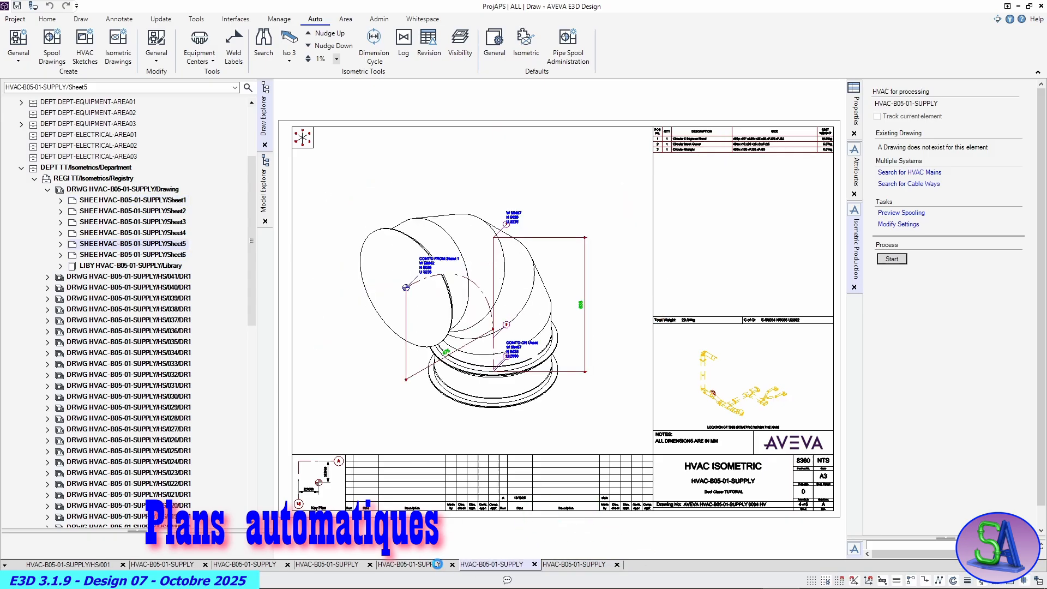
{"action": "left_click", "coordinate": [343, 567]}
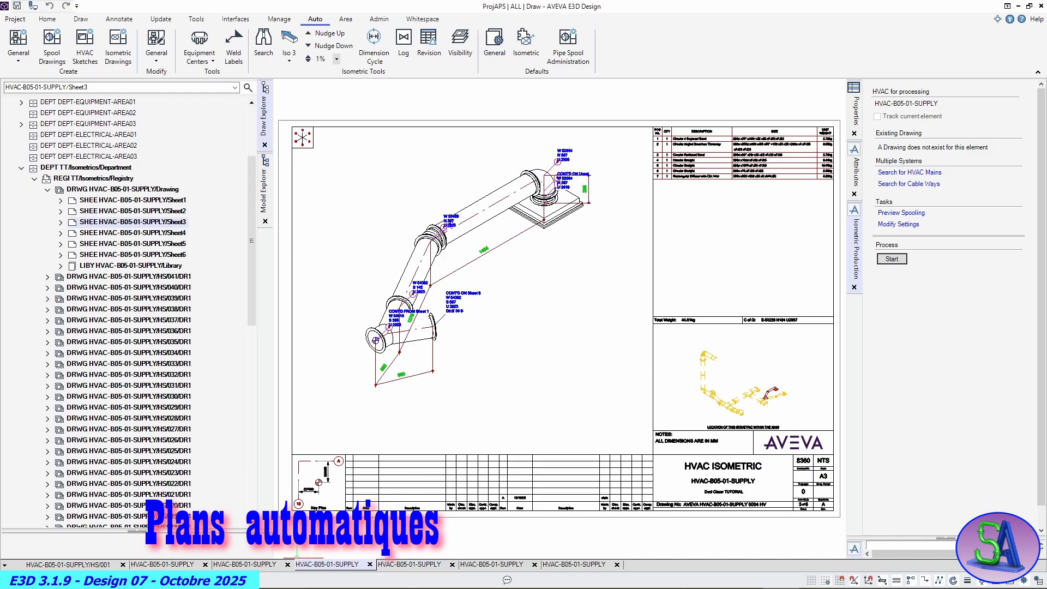
Check Sheet2 and return to Sheet1, then move the "CONT'D ON Sheet 2" label and item tag 15 up and left, clear of the duct junction
{"action": "left_click", "coordinate": [251, 566]}
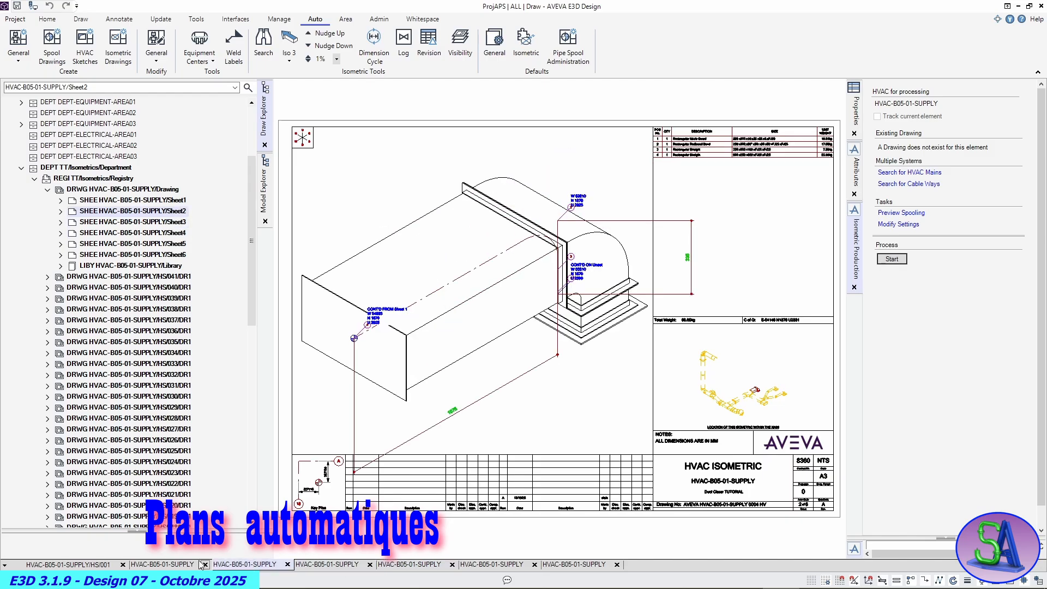
{"action": "left_click", "coordinate": [167, 568]}
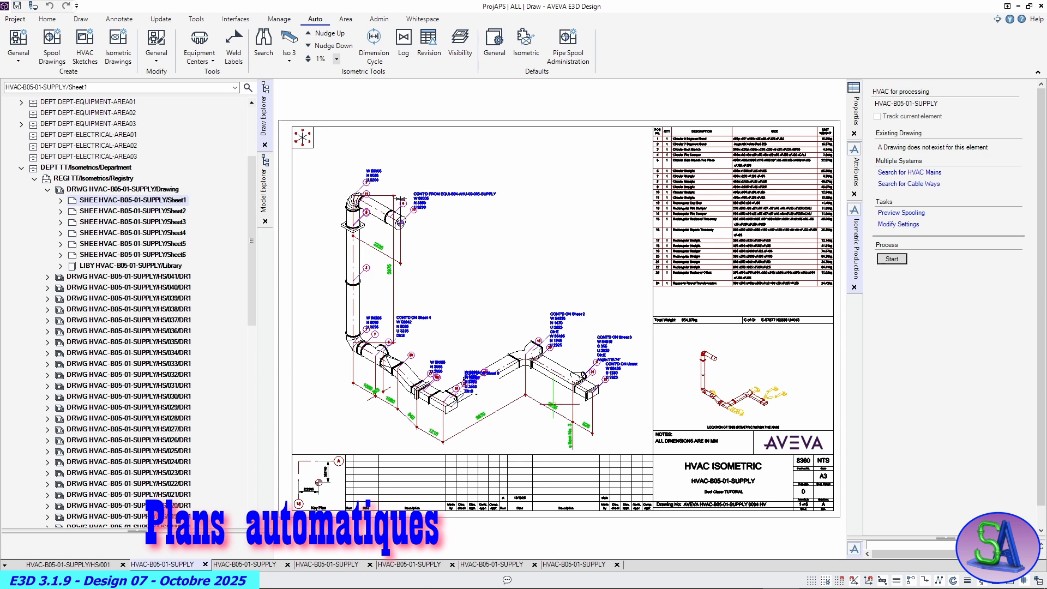
{"action": "scroll", "coordinate": [576, 325], "scroll_direction": "up", "scroll_amount": 8}
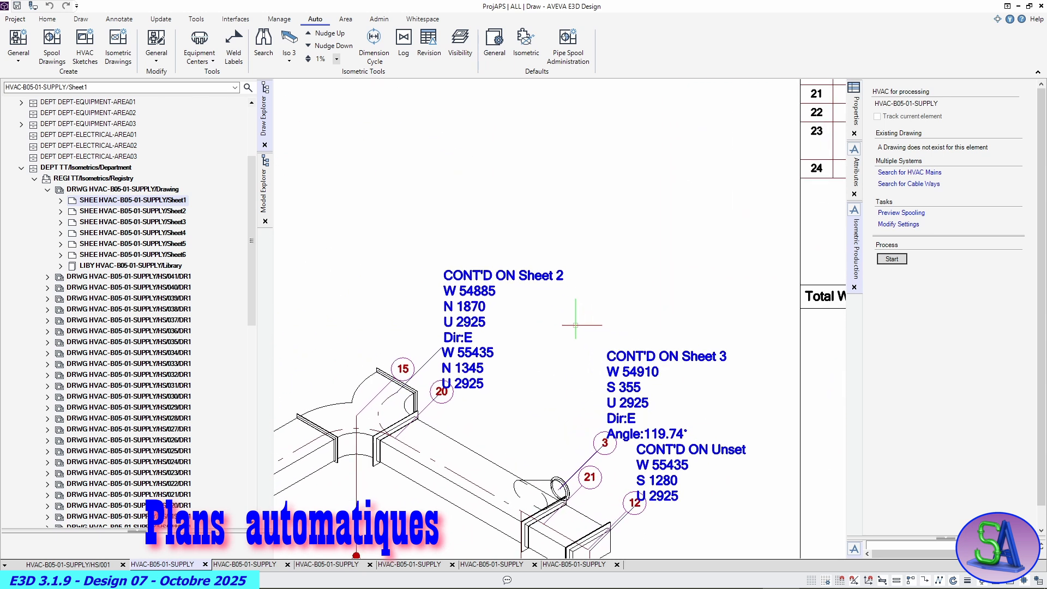
{"action": "left_click", "coordinate": [468, 283]}
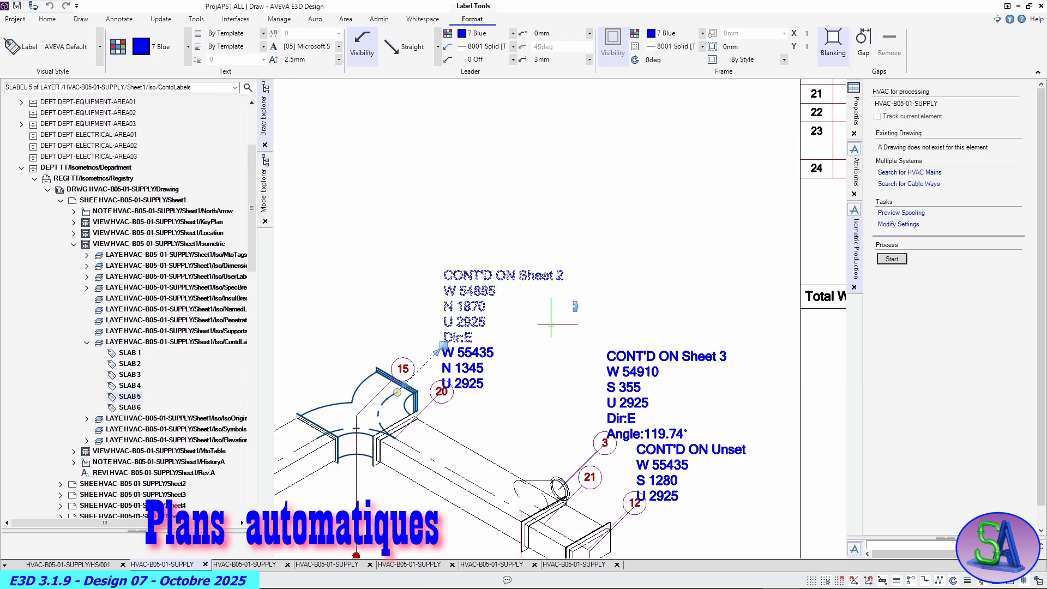
{"action": "left_click", "coordinate": [443, 345]}
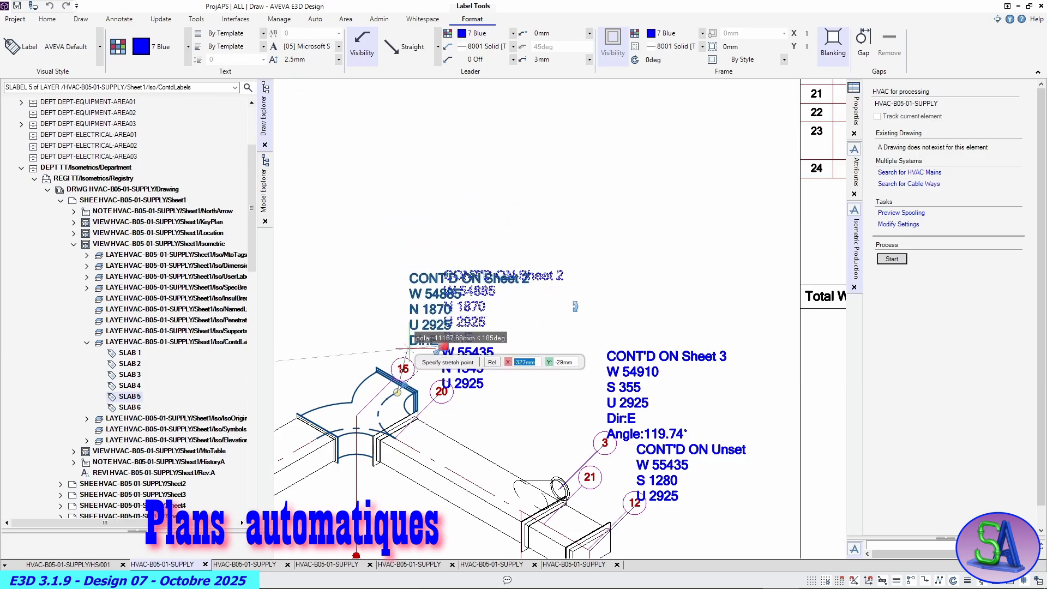
{"action": "left_click", "coordinate": [385, 276]}
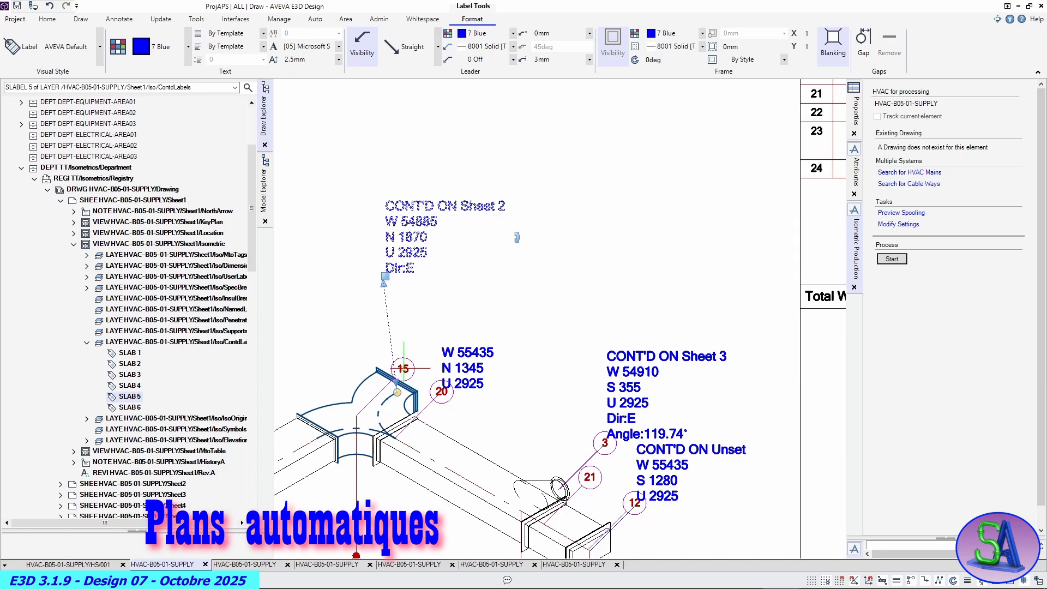
{"action": "left_click", "coordinate": [403, 369]}
{"action": "left_click", "coordinate": [402, 369]}
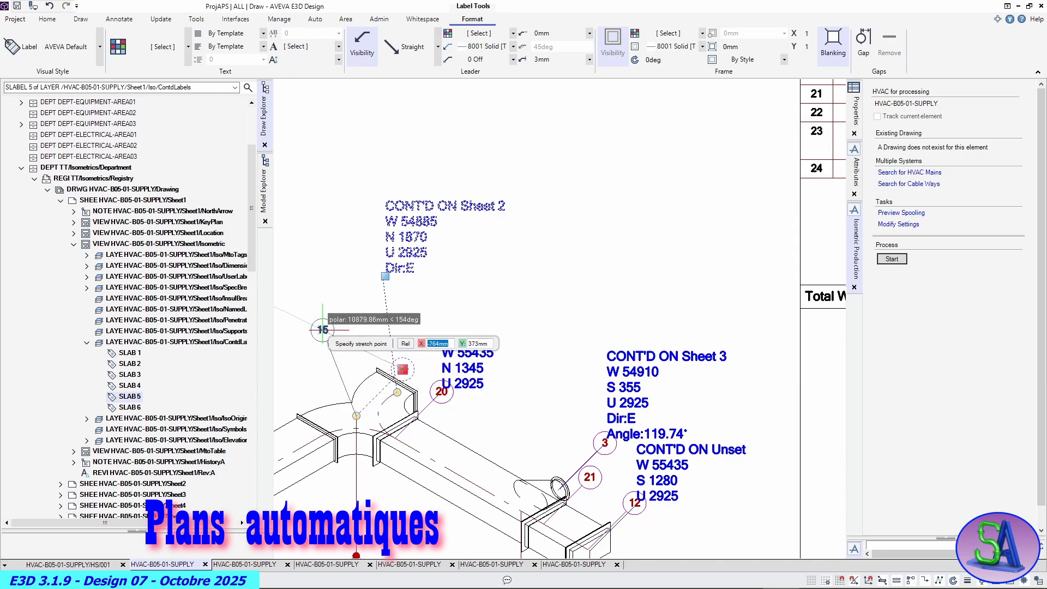
{"action": "left_click", "coordinate": [322, 330]}
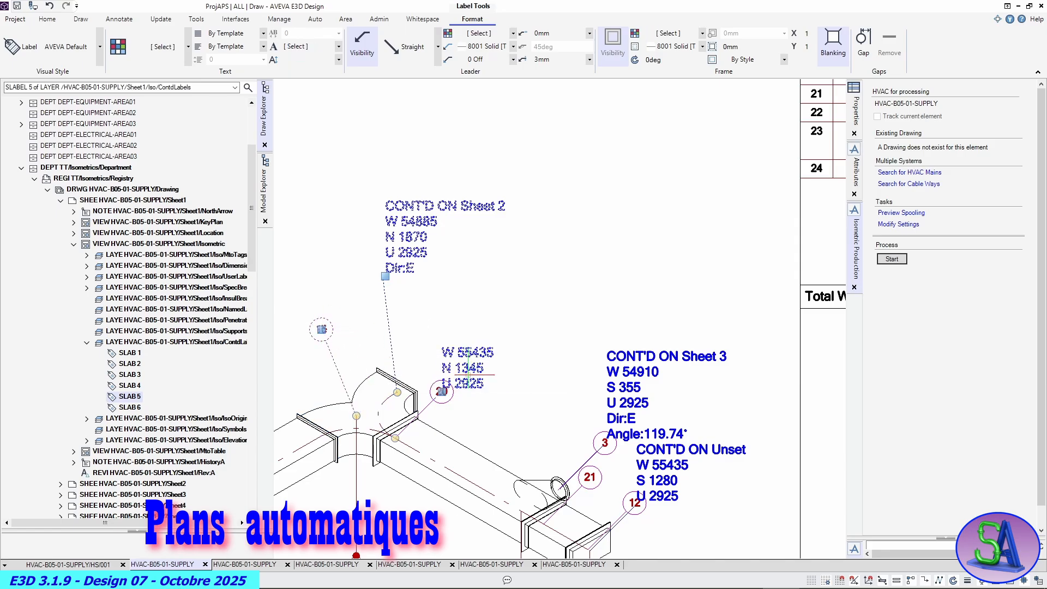
Move the W 55435 / N 1345 coordinate label right of item tag 20 and the "CONT'D ON Sheet 3" label higher above the duct
{"action": "left_click", "coordinate": [442, 391]}
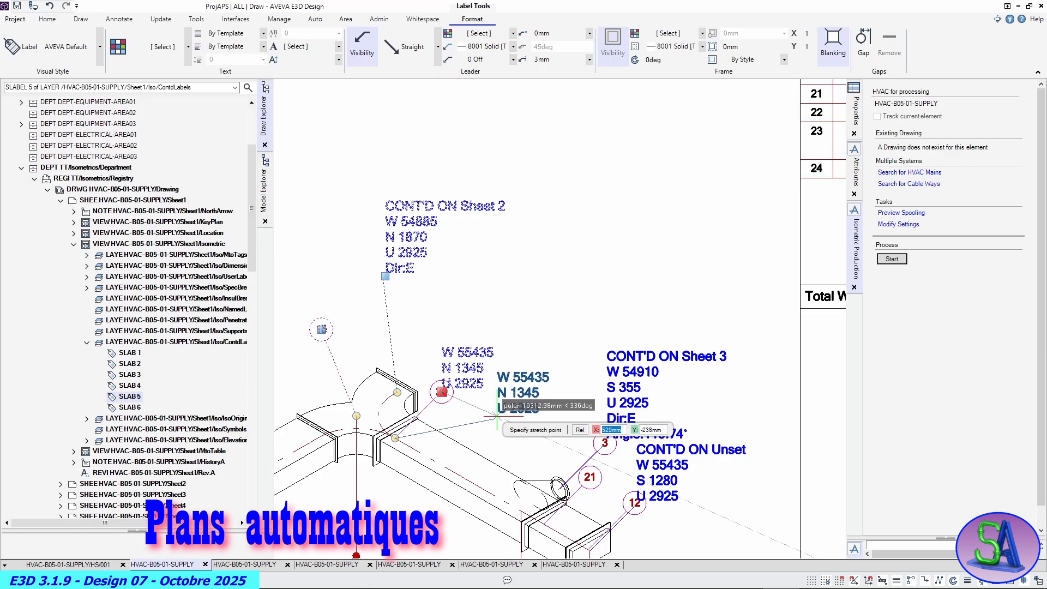
{"action": "left_click", "coordinate": [489, 416]}
{"action": "left_click", "coordinate": [622, 400]}
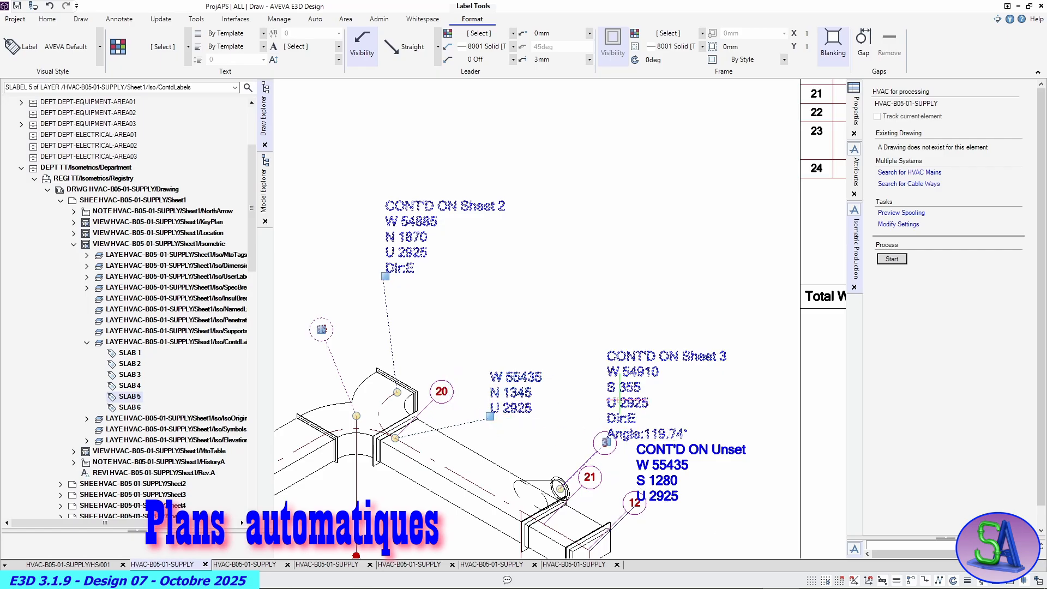
{"action": "left_click", "coordinate": [607, 442]}
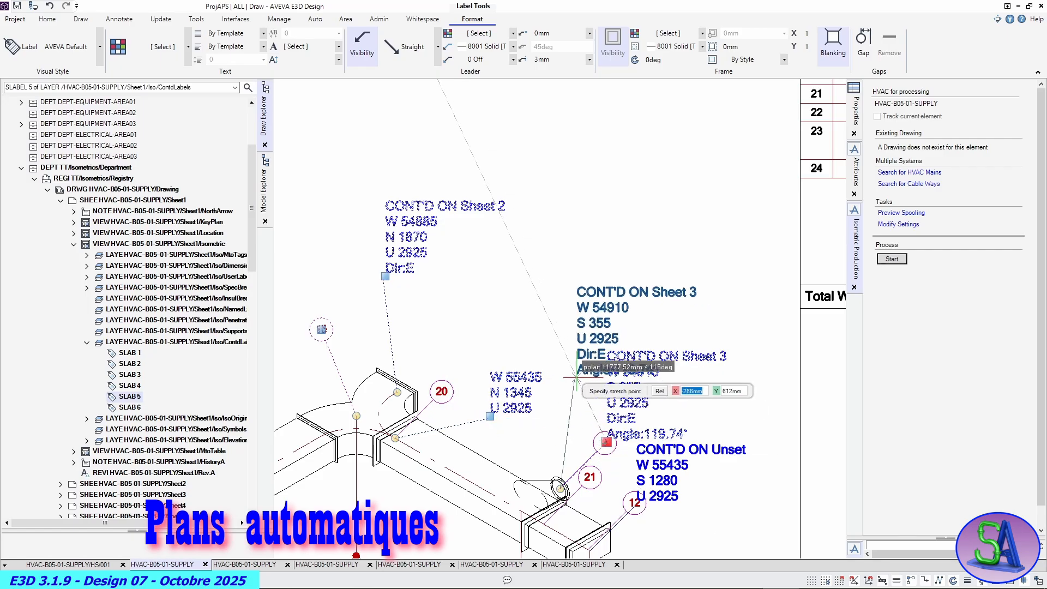
{"action": "left_click", "coordinate": [570, 372]}
Move the "CONT'D ON Unset" label below and to the right of the duct's open end, clear of item tag 12
{"action": "scroll", "coordinate": [632, 472], "scroll_direction": "down", "scroll_amount": 1}
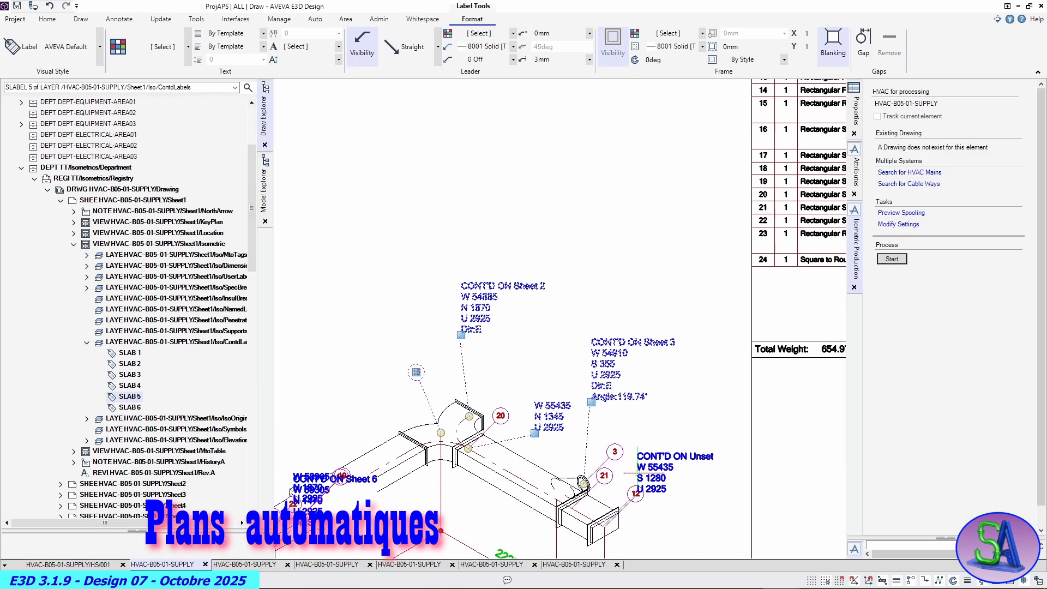
{"action": "scroll", "coordinate": [633, 472], "scroll_direction": "down", "scroll_amount": 2}
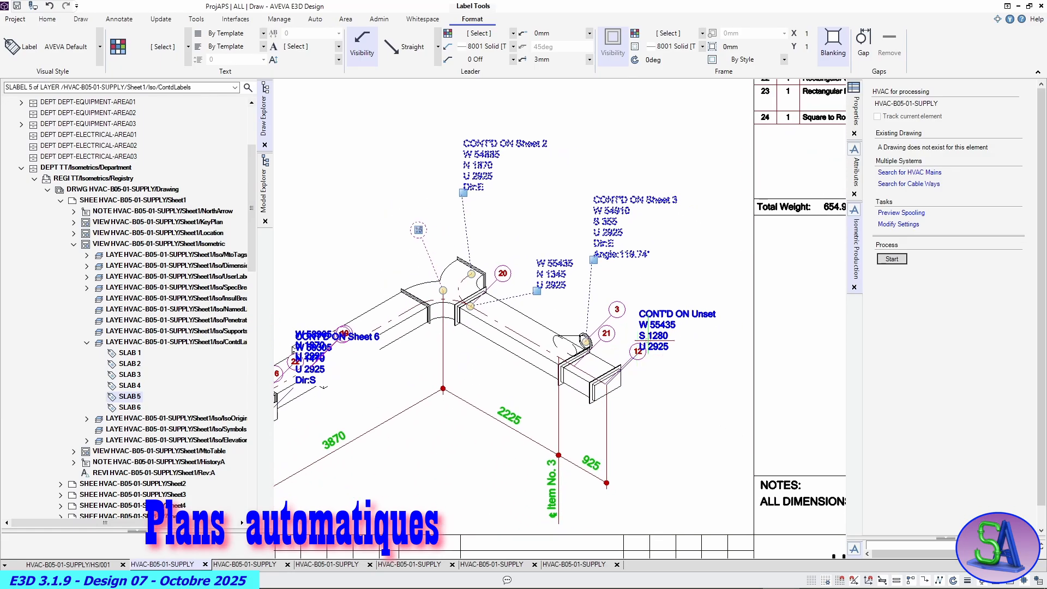
{"action": "left_click", "coordinate": [638, 352]}
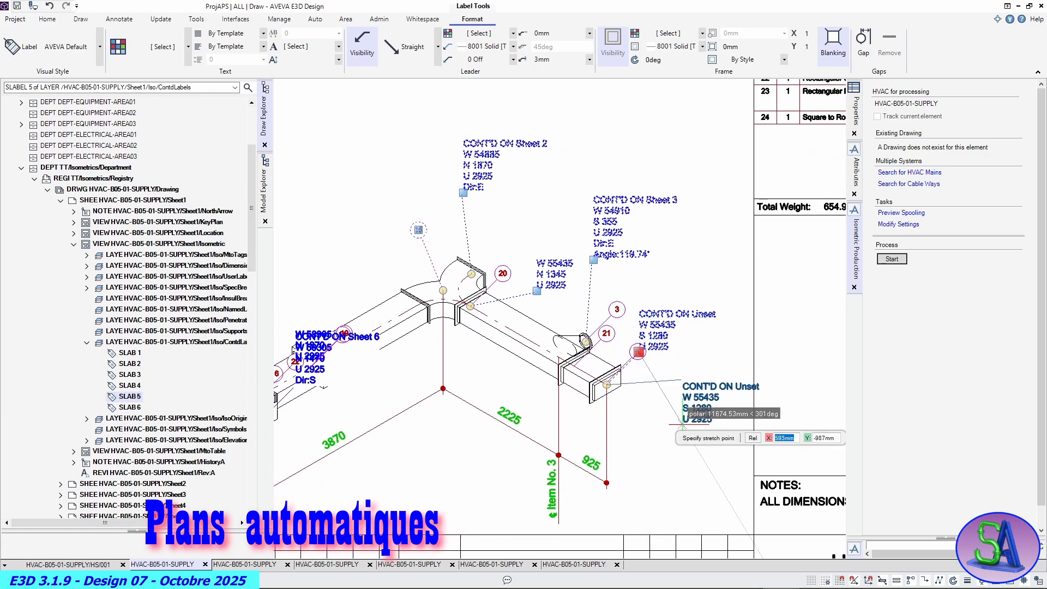
{"action": "left_click", "coordinate": [672, 417]}
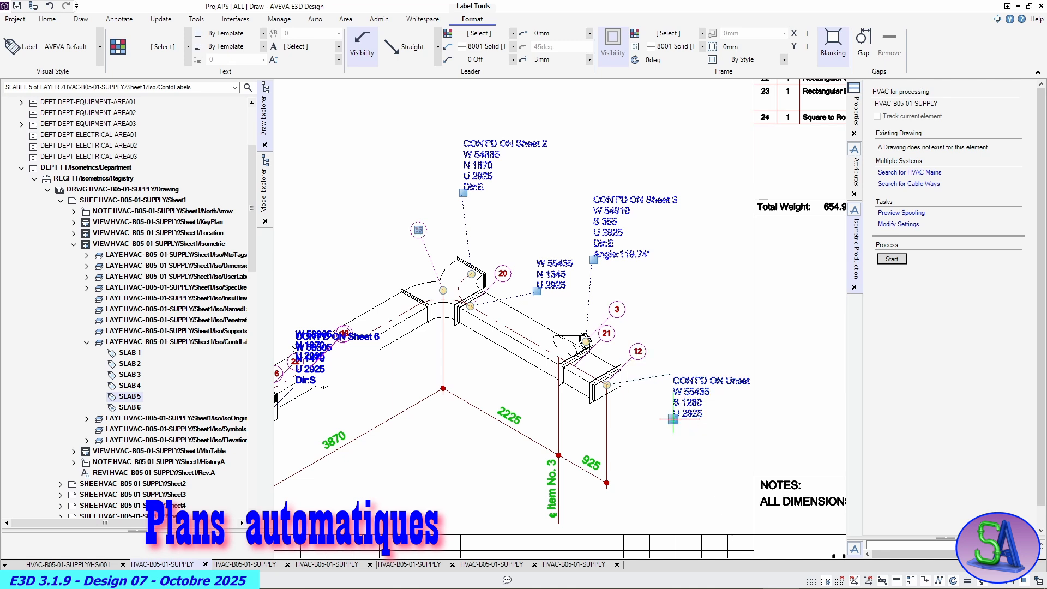
{"action": "key", "text": "Escape"}
Move item tag 22 and the W 58905 / N 1870 coordinate label above the duct corner, placing the label right of the tag
{"action": "scroll", "coordinate": [452, 422], "scroll_direction": "down", "scroll_amount": 2}
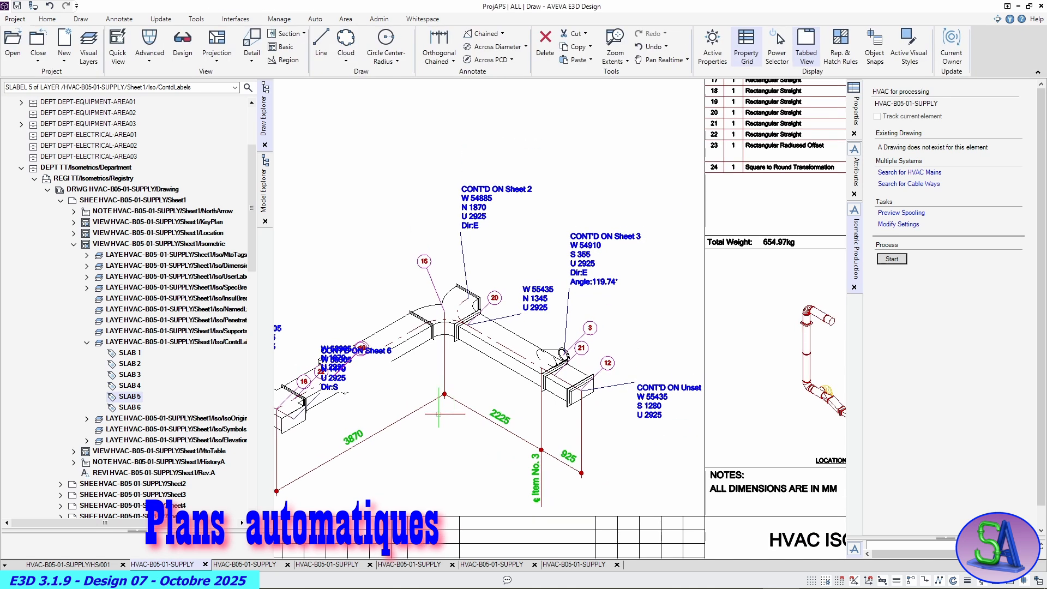
{"action": "scroll", "coordinate": [598, 337], "scroll_direction": "up", "scroll_amount": 5}
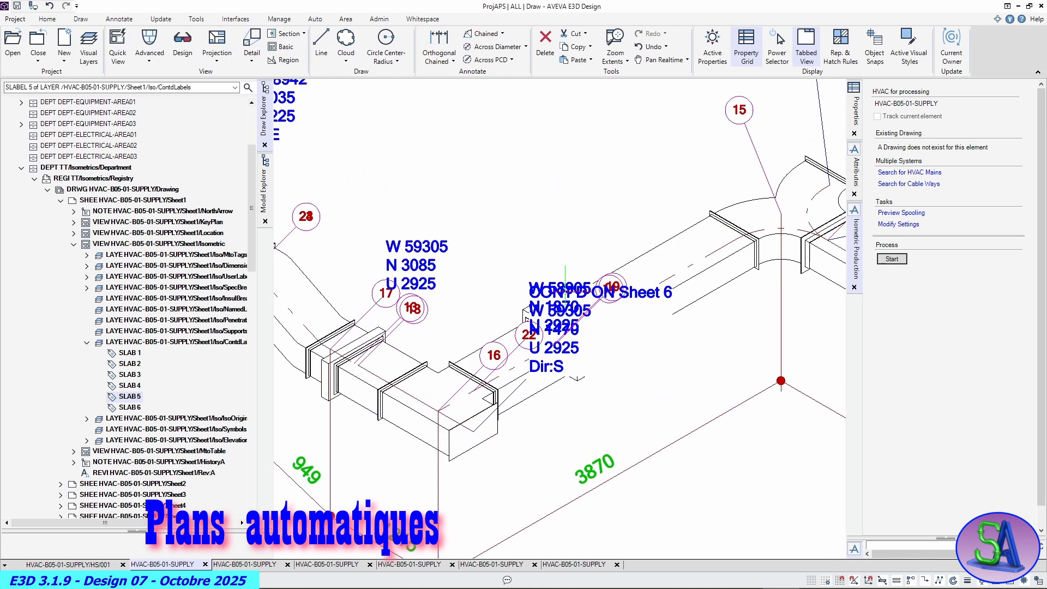
{"action": "left_click", "coordinate": [578, 327]}
{"action": "left_click", "coordinate": [528, 335]}
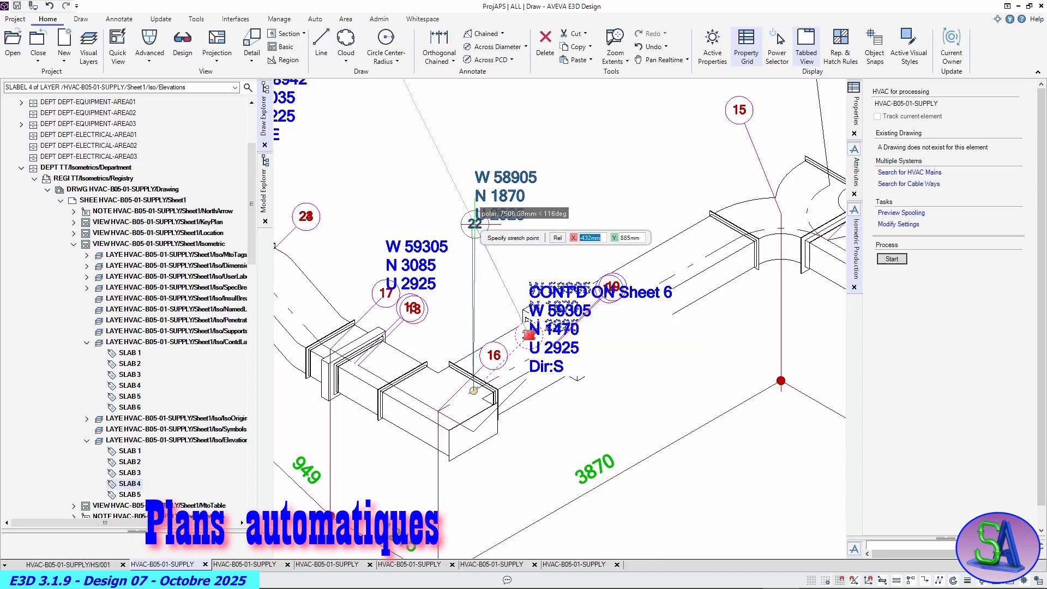
{"action": "left_click", "coordinate": [473, 235]}
{"action": "key", "text": "Escape"}
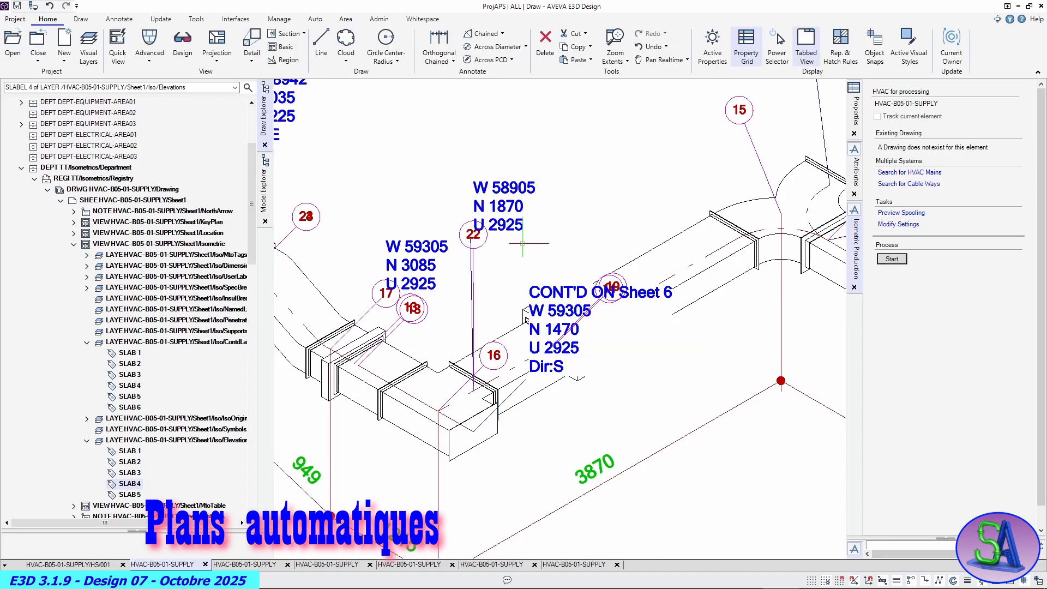
{"action": "left_click", "coordinate": [502, 228]}
{"action": "left_click", "coordinate": [474, 235]}
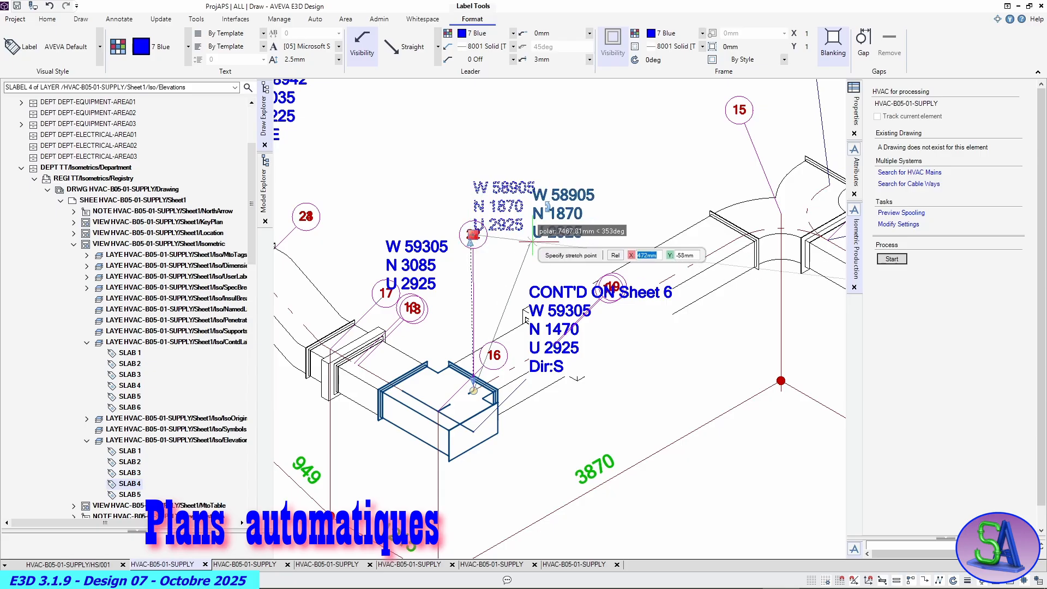
{"action": "left_click", "coordinate": [531, 243]}
{"action": "key", "text": "Escape"}
Move item tag 16 to the free space below and left of the duct corner
{"action": "left_click", "coordinate": [492, 357]}
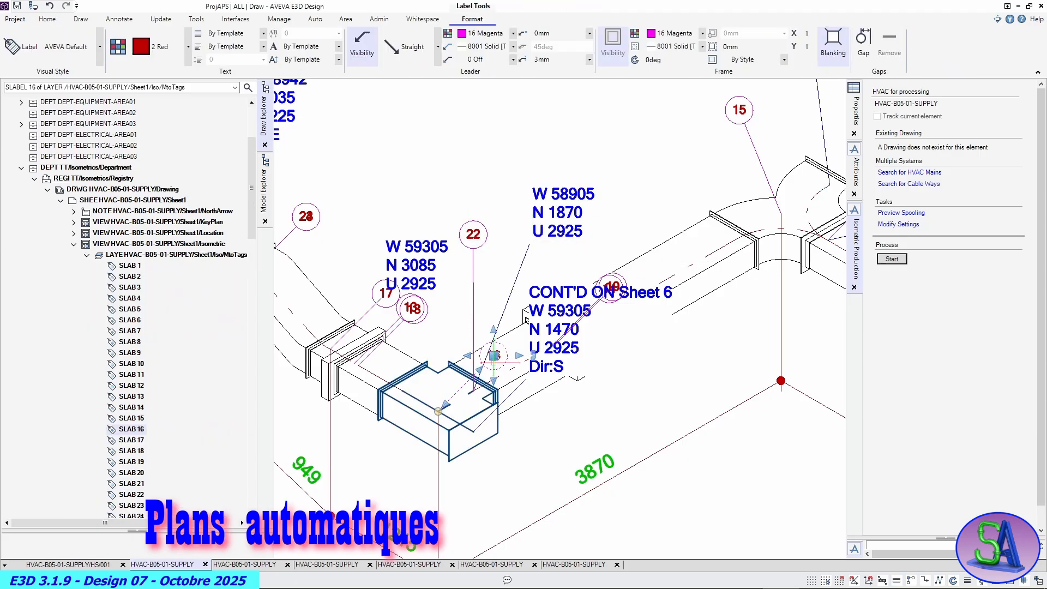
{"action": "left_click", "coordinate": [494, 356]}
{"action": "left_click", "coordinate": [382, 471]}
{"action": "key", "text": "Escape"}
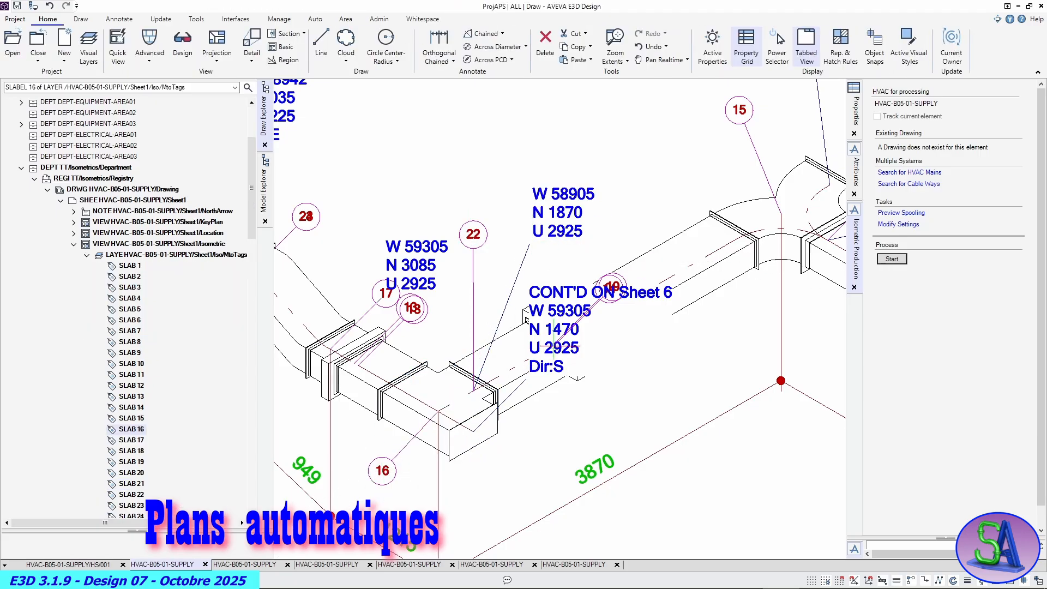
Move the "CONT'D ON Sheet 6" label off the duct to the free space below the 3870 dimension
{"action": "left_click", "coordinate": [556, 335]}
{"action": "left_click", "coordinate": [529, 376]}
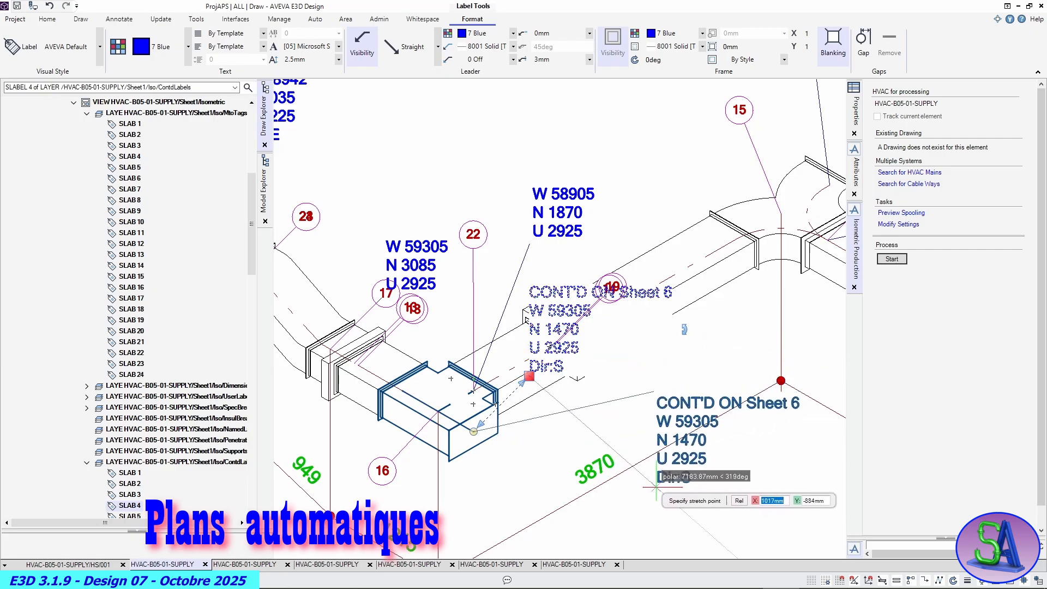
{"action": "scroll", "coordinate": [650, 492], "scroll_direction": "down", "scroll_amount": 3}
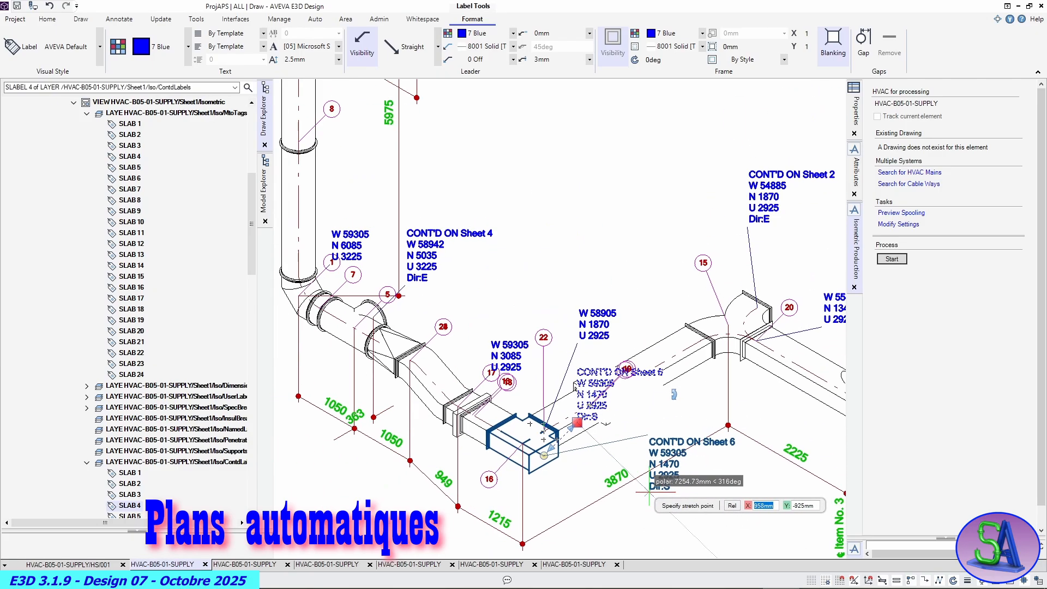
{"action": "left_click", "coordinate": [666, 519]}
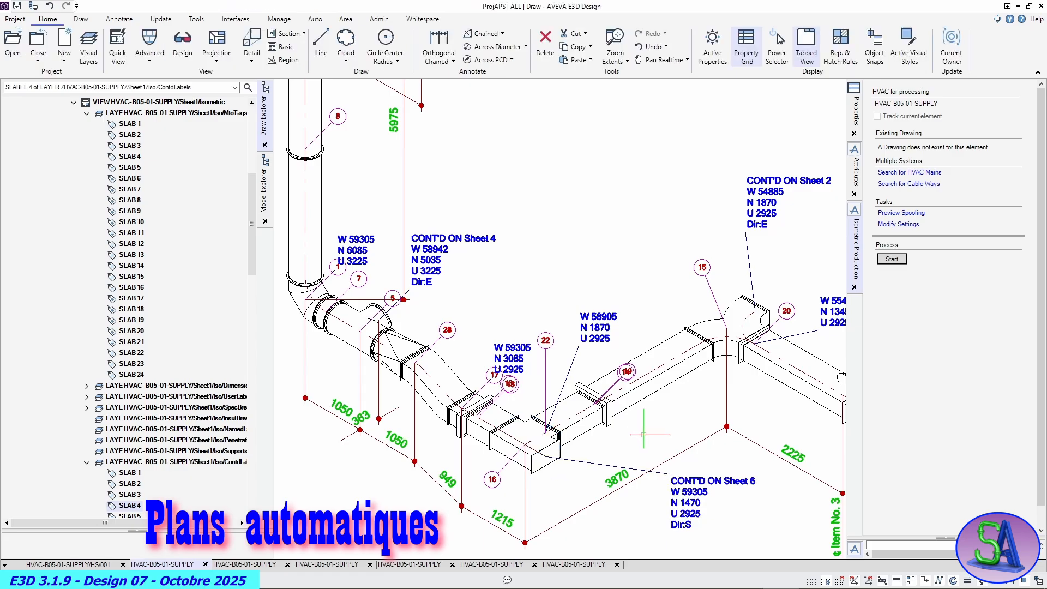
{"action": "scroll", "coordinate": [651, 425], "scroll_direction": "down", "scroll_amount": 2}
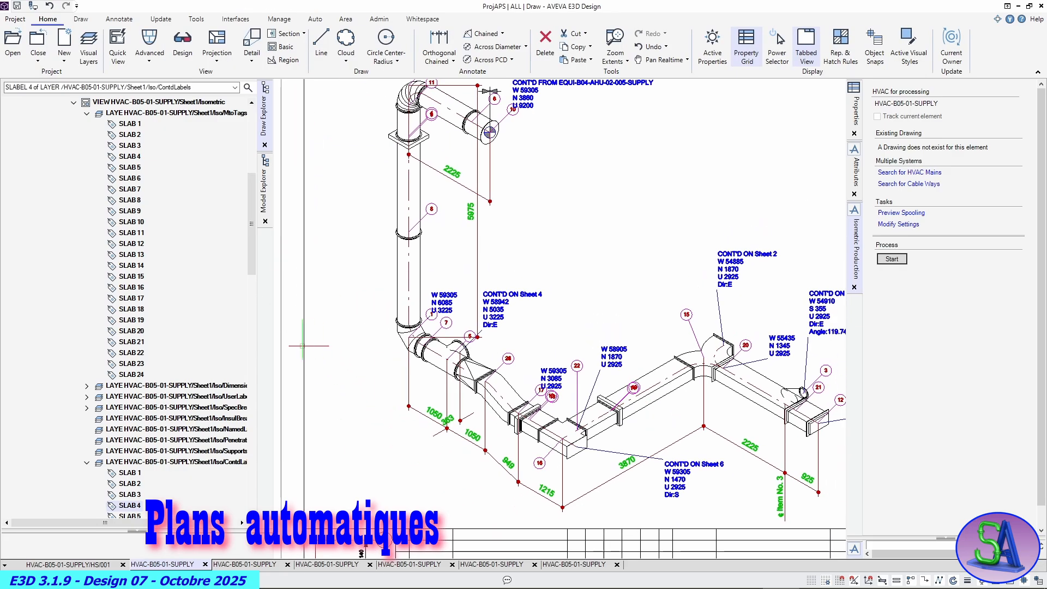
Display the Sheet5 isometric and collapse the contents of Sheet1 in the drawing hierarchy
{"action": "left_click", "coordinate": [494, 564]}
{"action": "scroll", "coordinate": [539, 404], "scroll_direction": "down", "scroll_amount": 2}
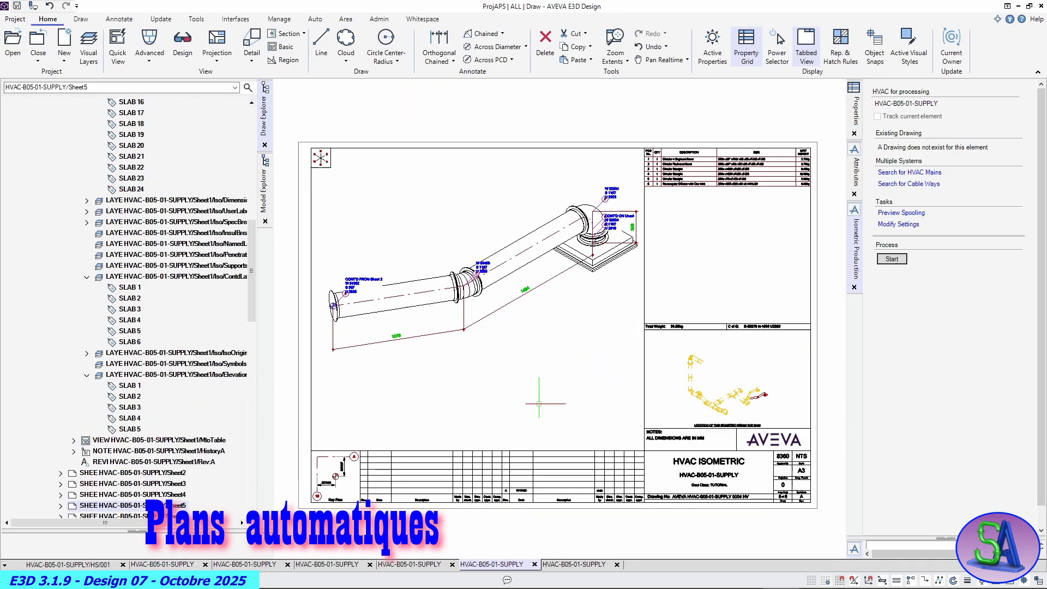
{"action": "mouse_move", "coordinate": [253, 303]}
{"action": "left_mouse_down"}
{"action": "mouse_move", "coordinate": [256, 190]}
{"action": "mouse_move", "coordinate": [260, 242]}
{"action": "left_mouse_up"}
{"action": "left_click", "coordinate": [86, 168]}
{"action": "left_click", "coordinate": [73, 156]}
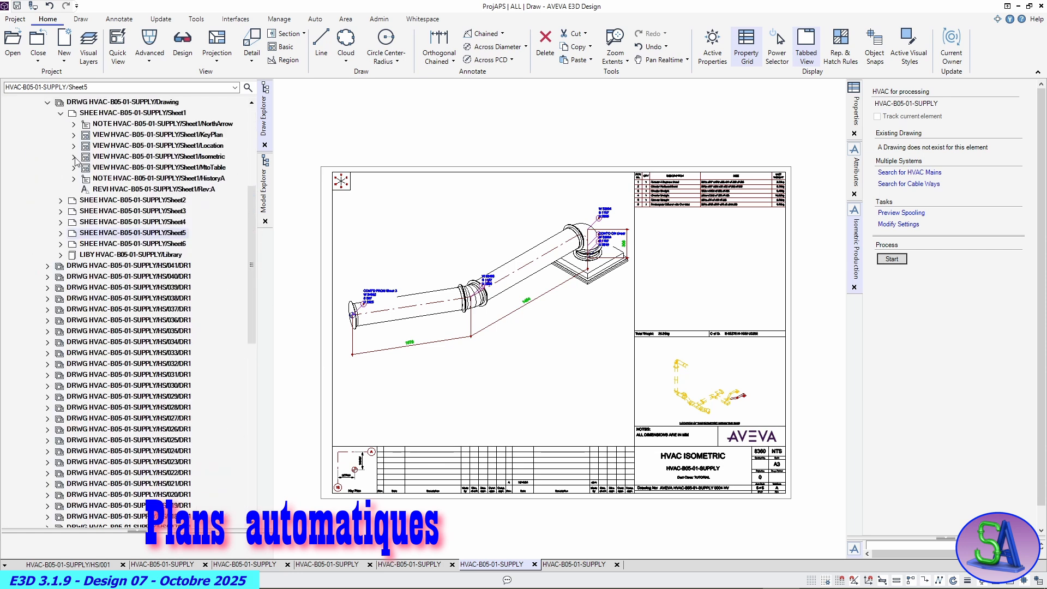
{"action": "left_click", "coordinate": [60, 112]}
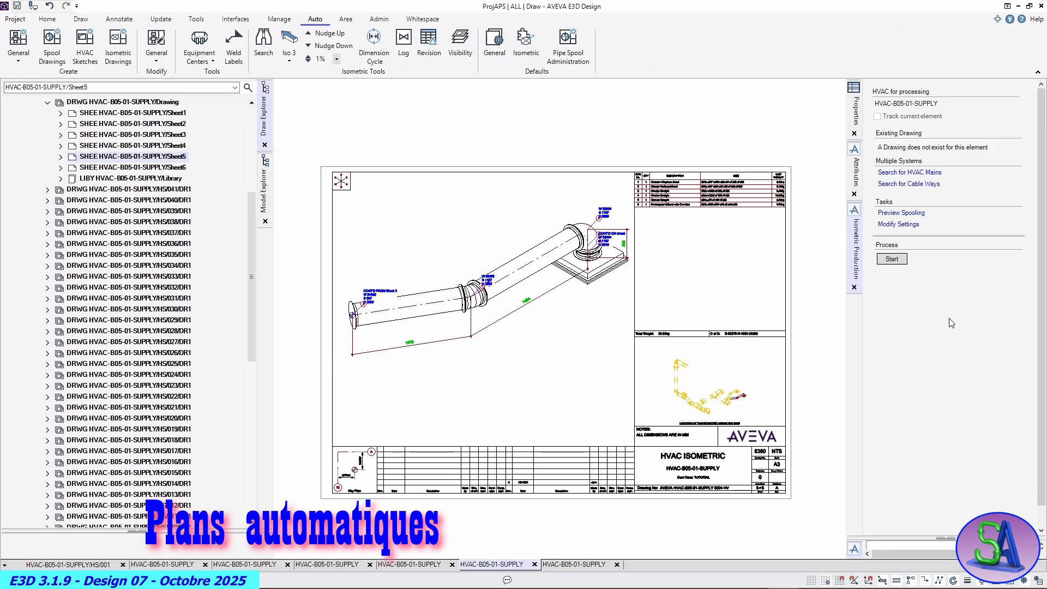
Open the isometric production settings for editing and copy the variable name AVEVA_DESIGN_USER from the parts list location
{"action": "left_click", "coordinate": [890, 223]}
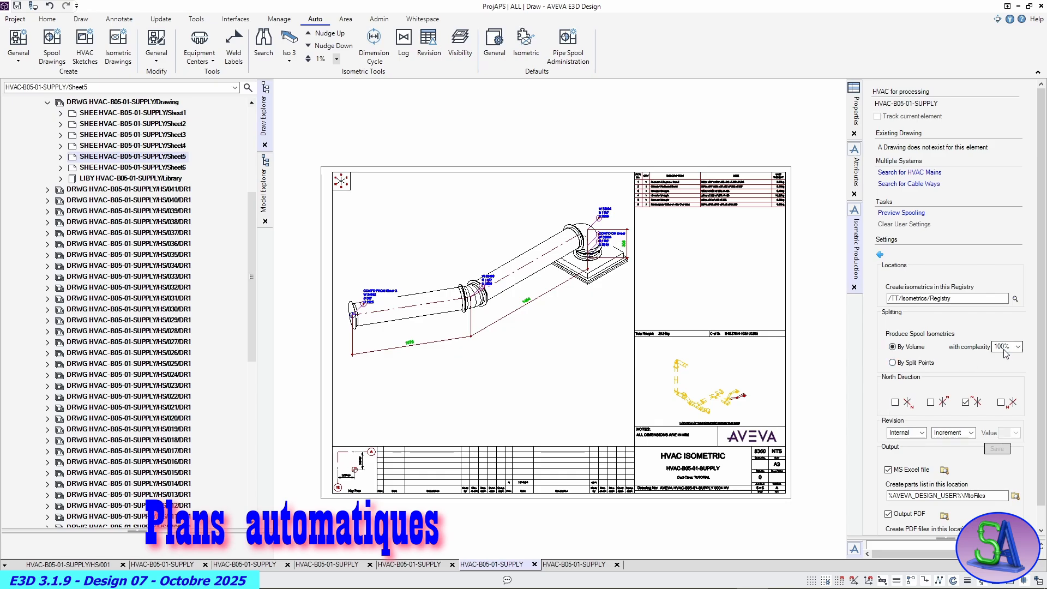
{"action": "scroll", "coordinate": [959, 361], "scroll_direction": "down", "scroll_amount": 1}
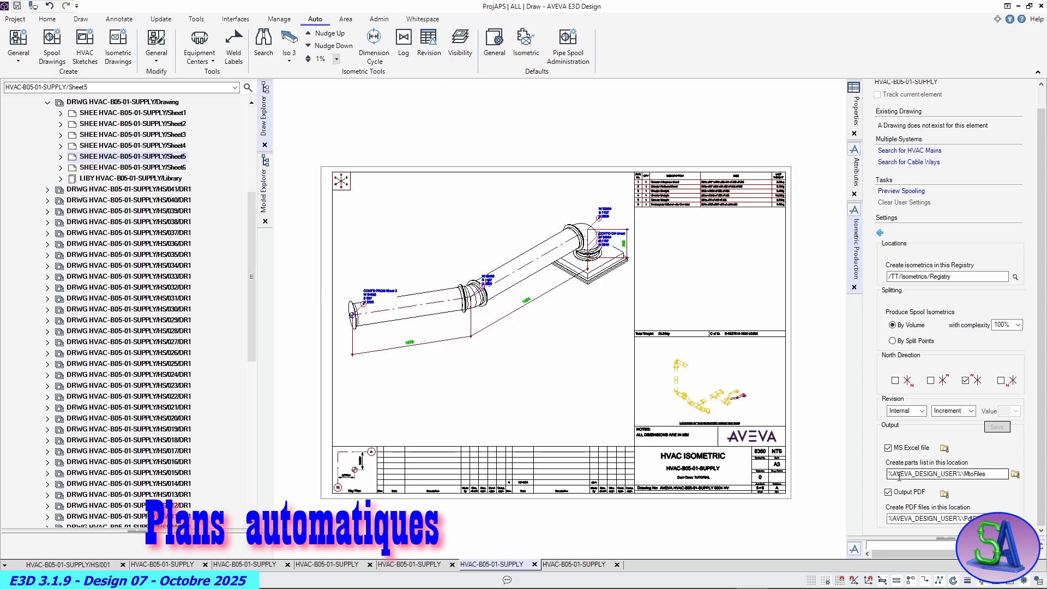
{"action": "left_click_drag", "start_coordinate": [895, 474], "coordinate": [897, 477]}
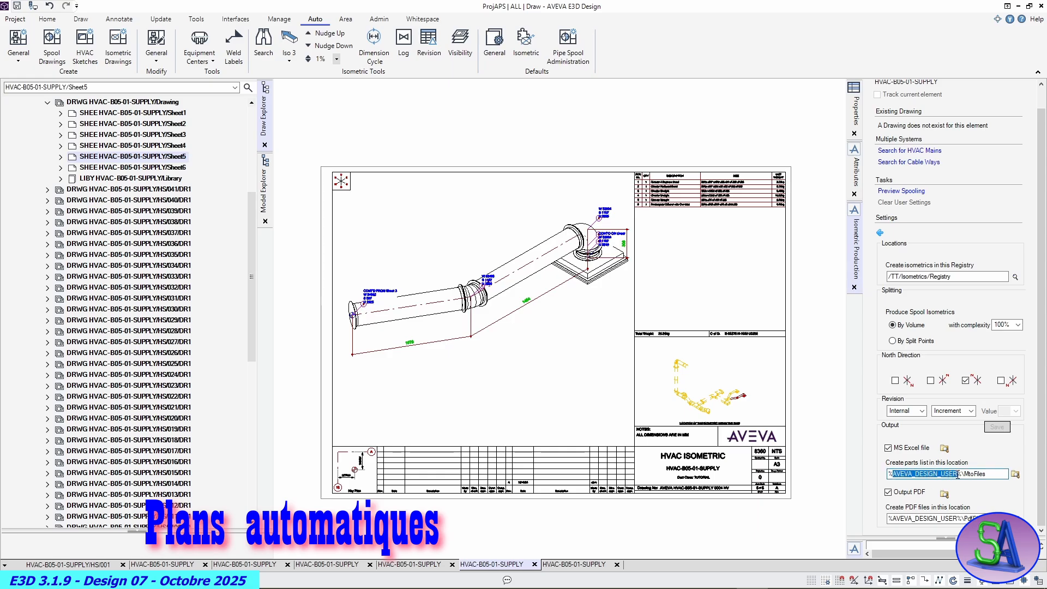
{"action": "key", "text": "ctrl+c"}
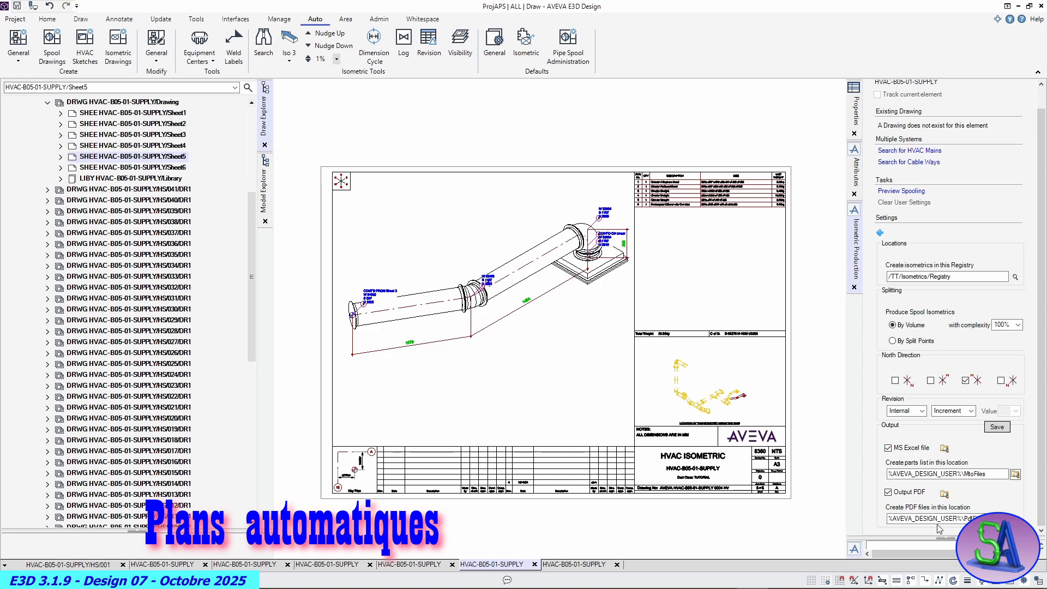
Query the environment variable AVEVA_DESIGN_USER in the command window with Q EVAR
{"action": "left_click_drag", "start_coordinate": [923, 538], "coordinate": [923, 409]}
{"action": "left_click", "coordinate": [902, 463]}
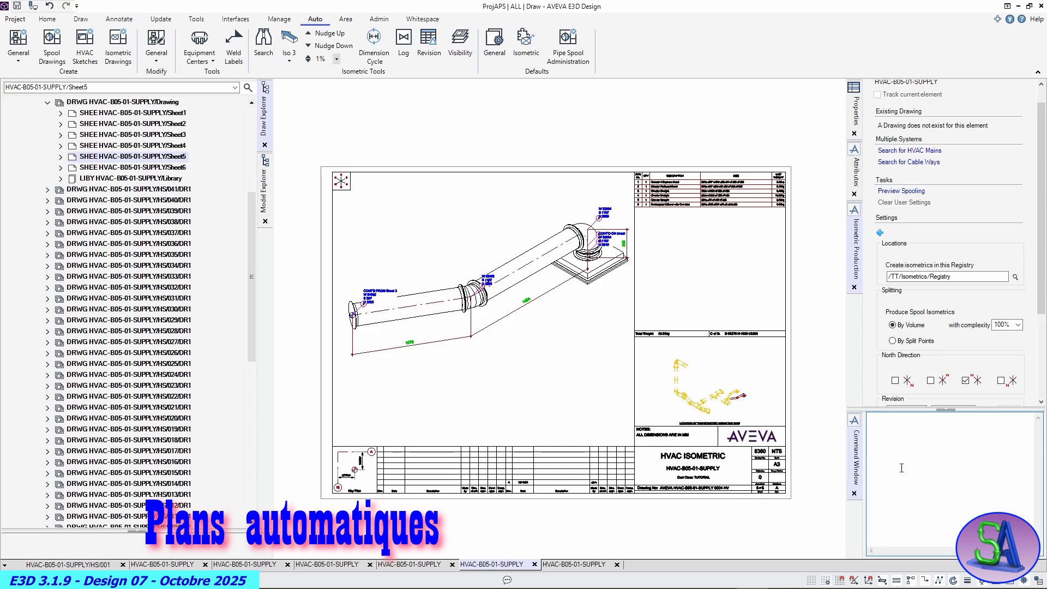
{"action": "type", "text": "Q EVAR"}
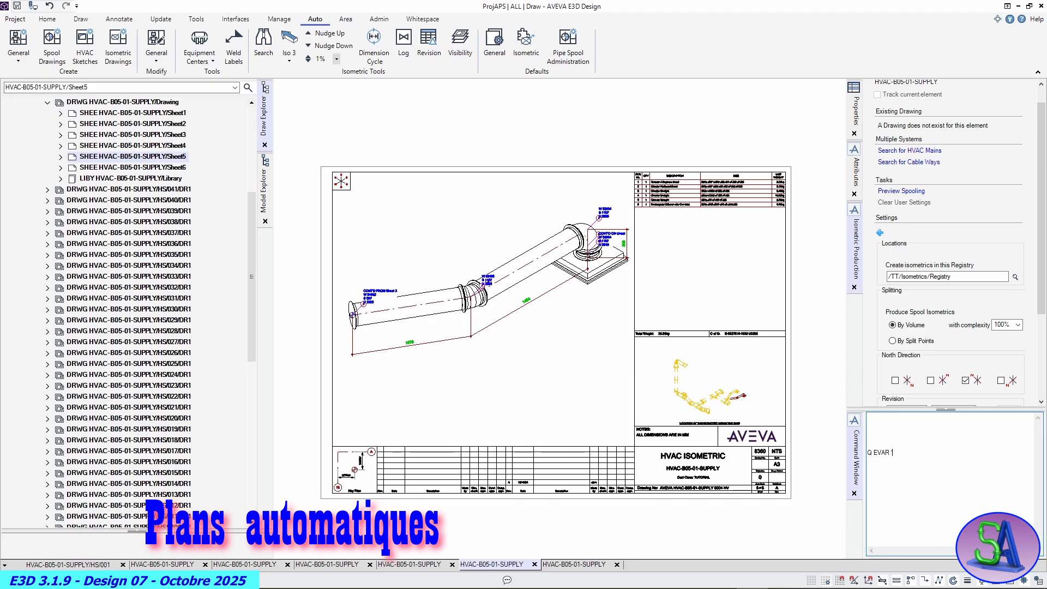
{"action": "key", "text": "ctrl+v"}
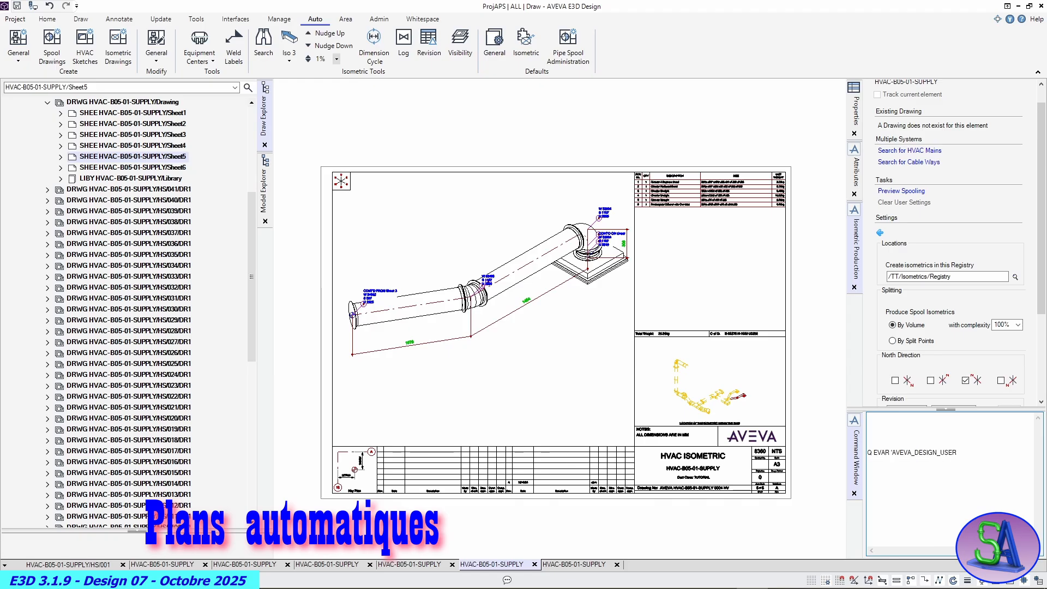
{"action": "type", "text": "'"}
{"action": "key", "text": "Return"}
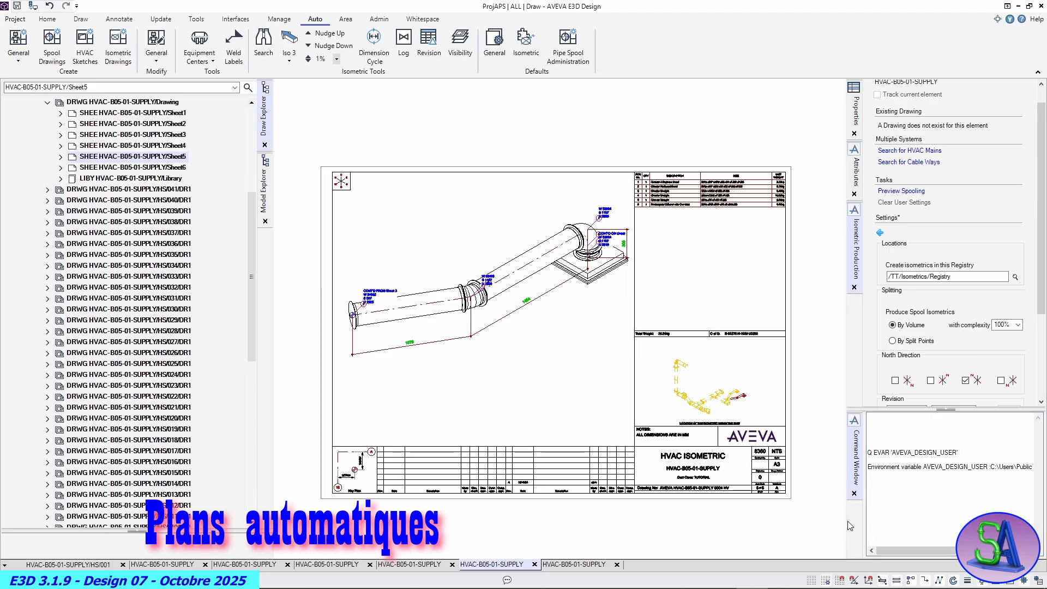
Widen the command window enough to read the returned USERDATA folder path and copy that path
{"action": "left_click_drag", "start_coordinate": [846, 522], "coordinate": [737, 522]}
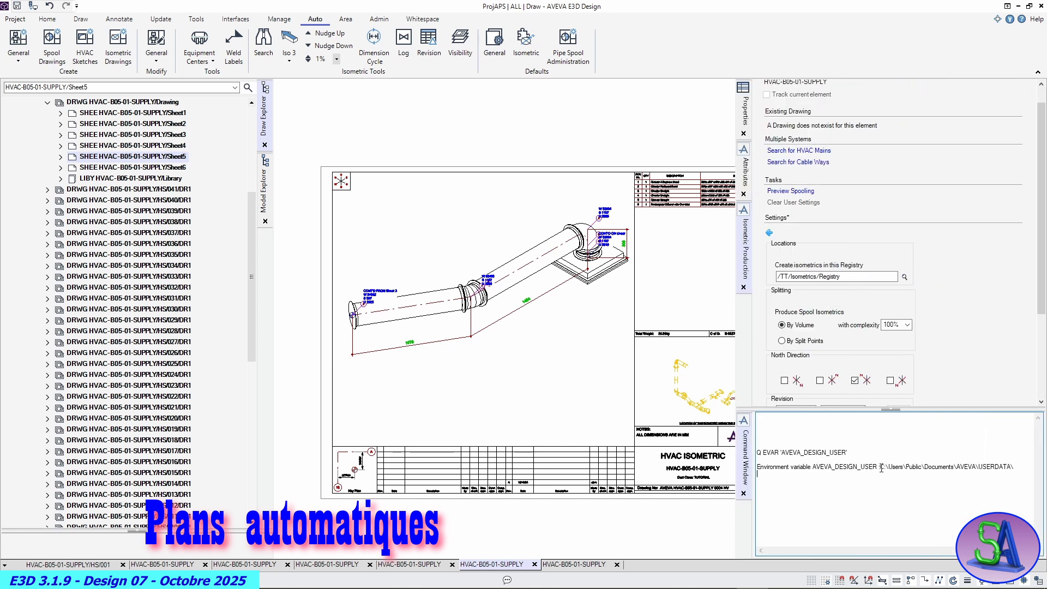
{"action": "left_click_drag", "start_coordinate": [880, 466], "coordinate": [987, 473]}
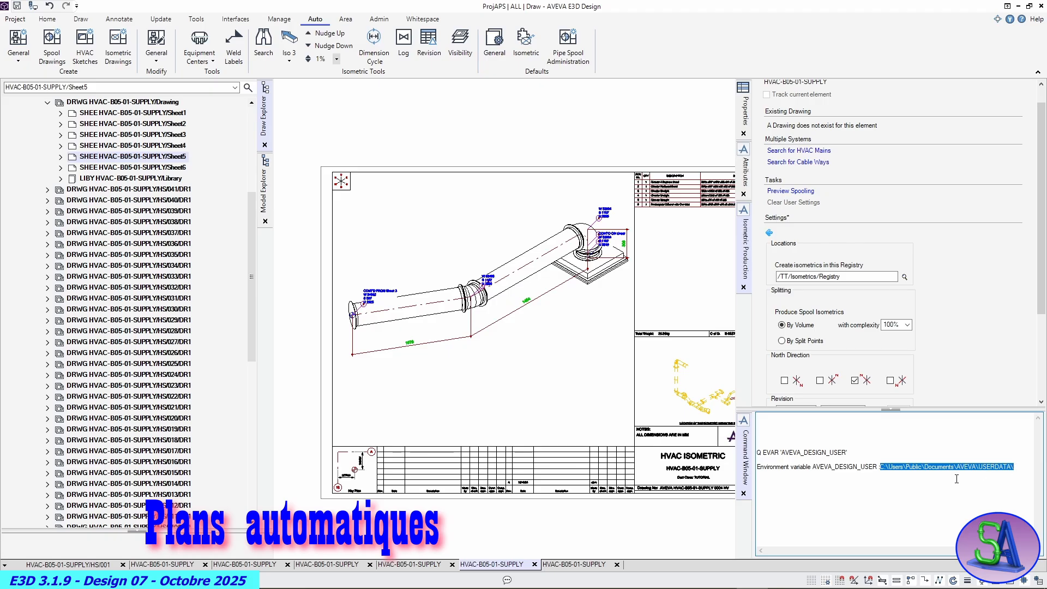
{"action": "left_click", "coordinate": [917, 483]}
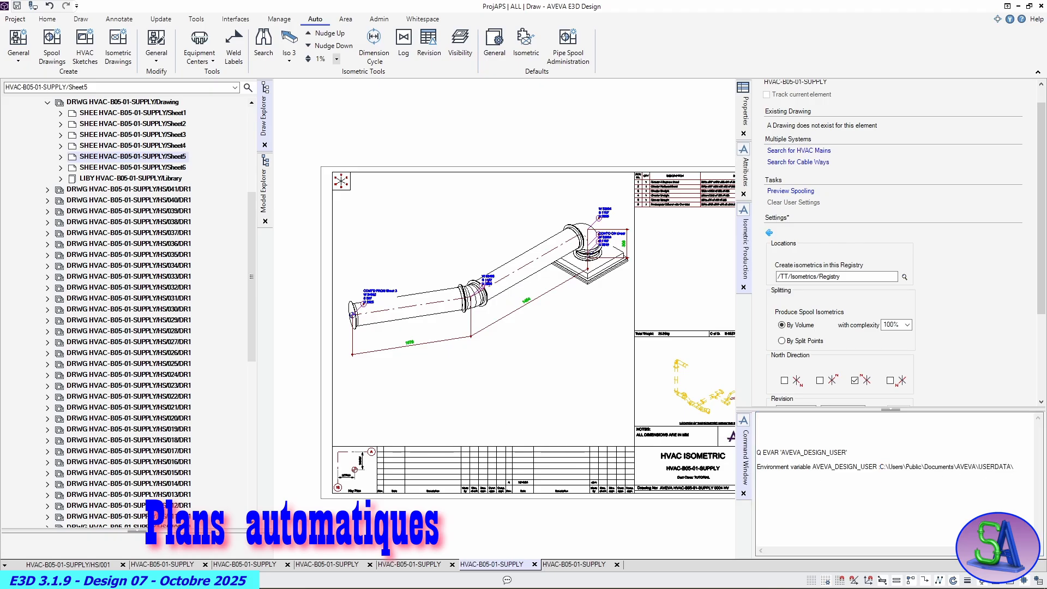
Switch to File Explorer and go to the folder C:\Users\Public\Documents\AVEVA\USERDATA\
{"action": "left_click_drag", "start_coordinate": [0, 65], "coordinate": [772, 40]}
{"action": "left_click_drag", "start_coordinate": [772, 39], "coordinate": [771, 39]}
{"action": "left_click", "coordinate": [434, 112]}
{"action": "key", "text": "ctrl+v"}
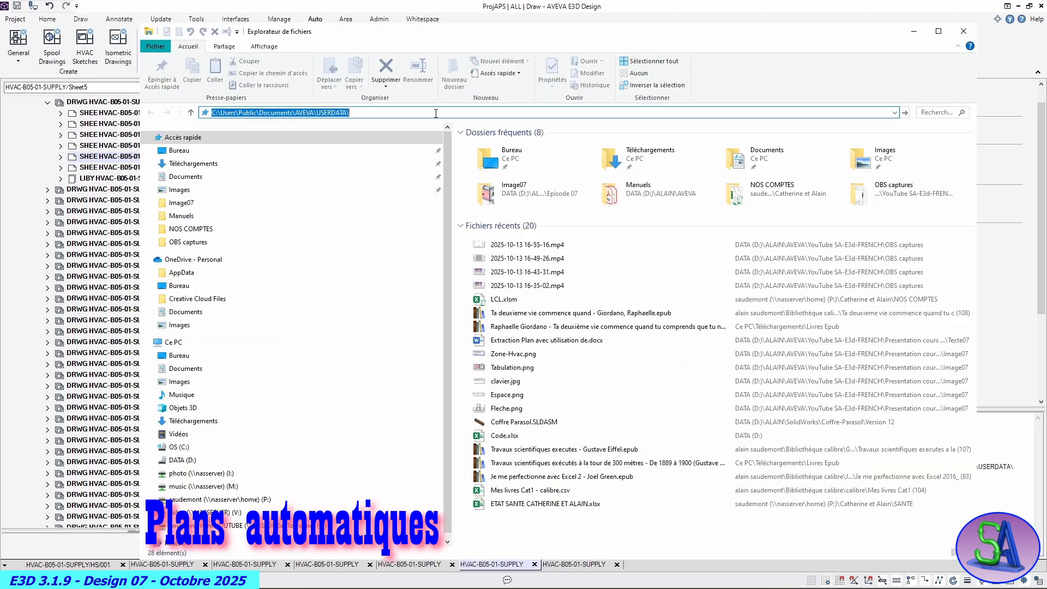
{"action": "key", "text": "Return"}
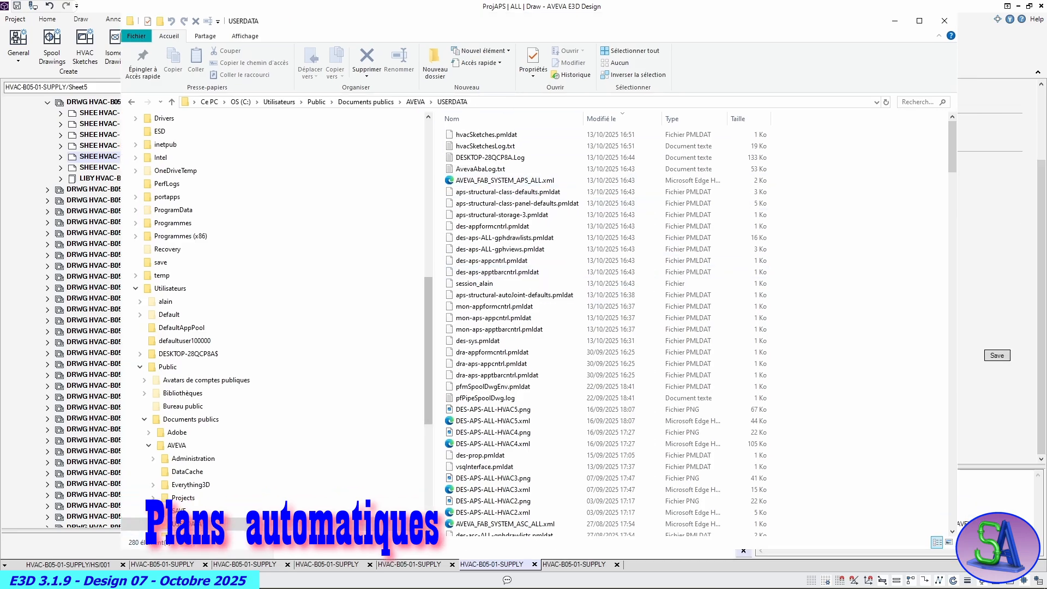
Expand USERDATA and open HVAC-B05-01-SUPPLY_Drawing_PartsList_131025.xls from its MtoFiles subfolder
{"action": "scroll", "coordinate": [156, 431], "scroll_direction": "down", "scroll_amount": 3}
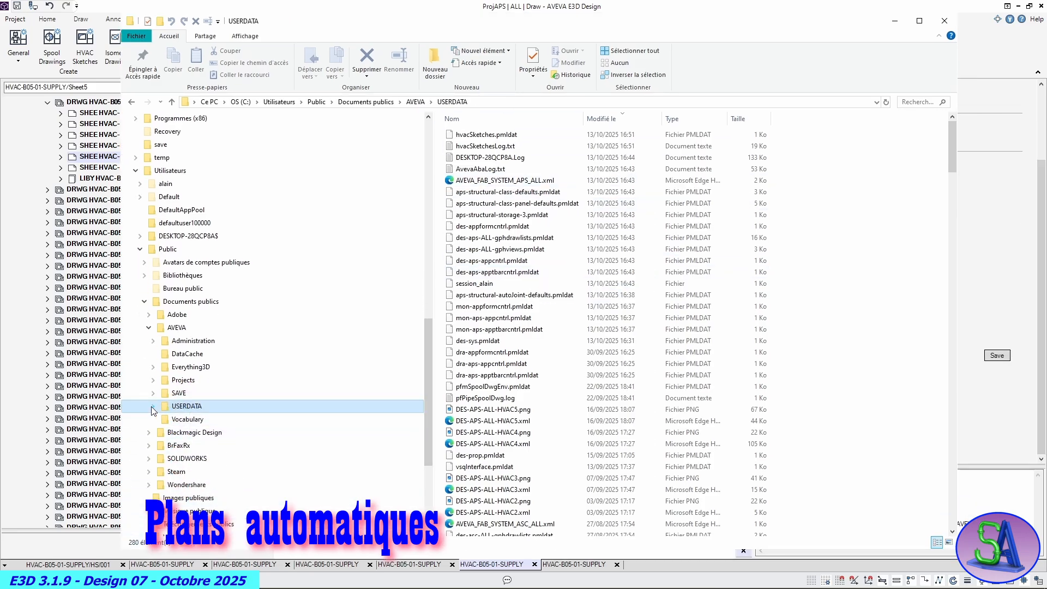
{"action": "left_click", "coordinate": [153, 406]}
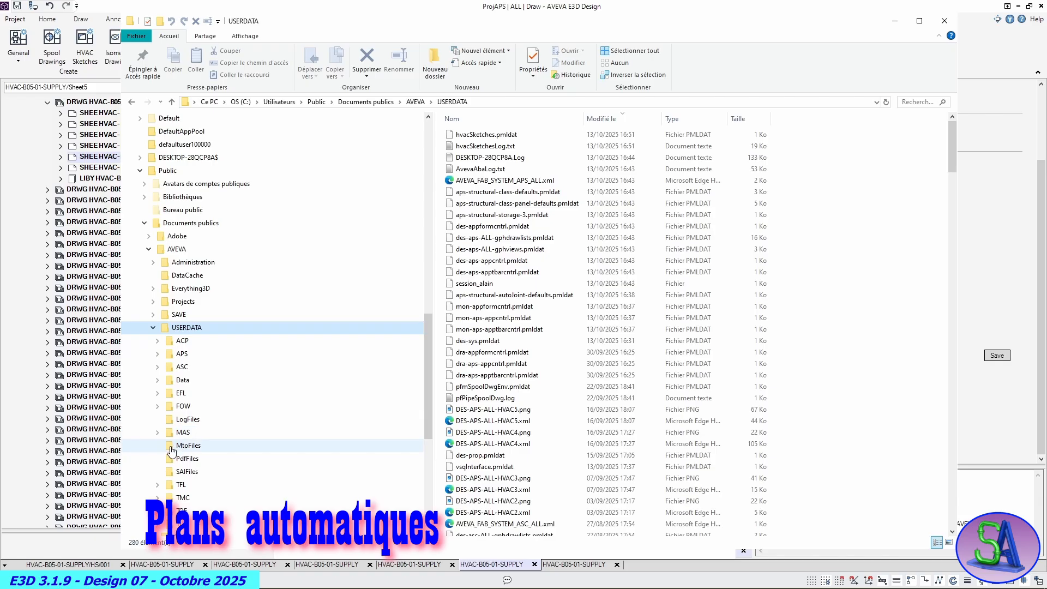
{"action": "left_click", "coordinate": [187, 446]}
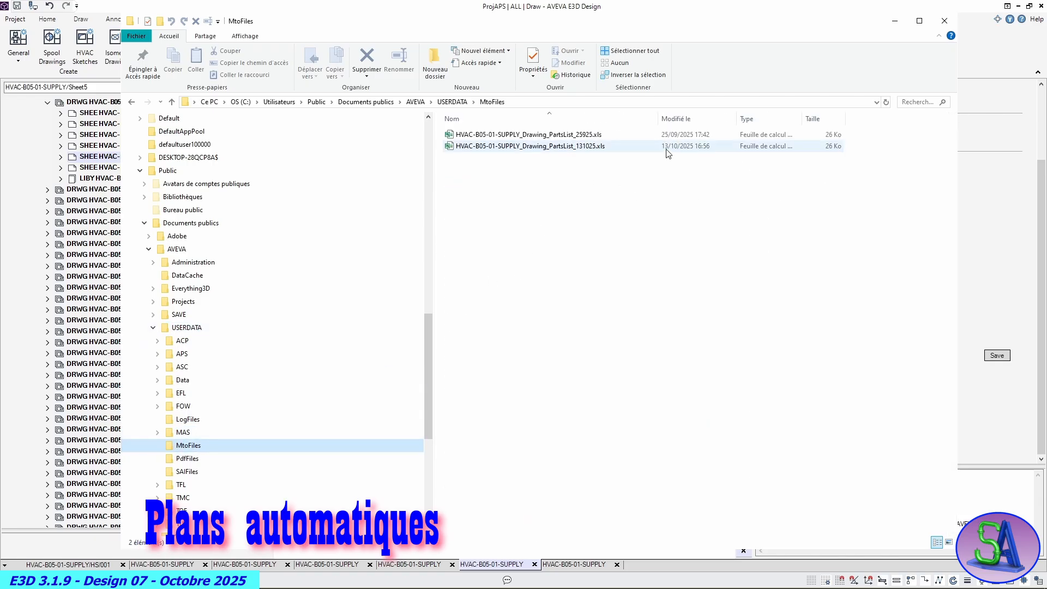
{"action": "double_click", "coordinate": [584, 147]}
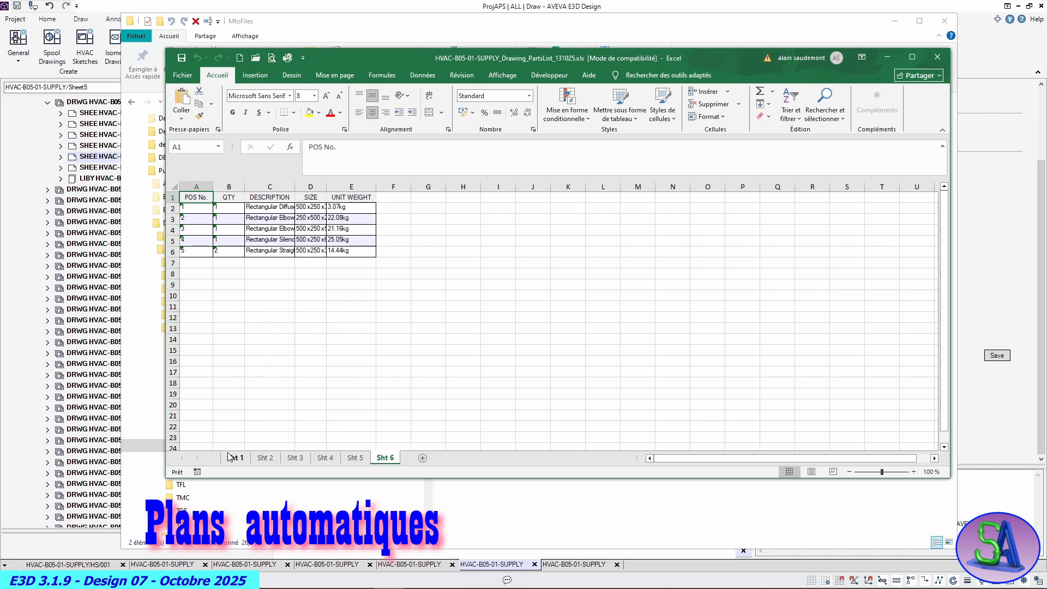
Review the parts lists on worksheets Sht 1 to Sht 6 and close the workbook
{"action": "left_click", "coordinate": [234, 459]}
{"action": "scroll", "coordinate": [489, 348], "scroll_direction": "down", "scroll_amount": 8}
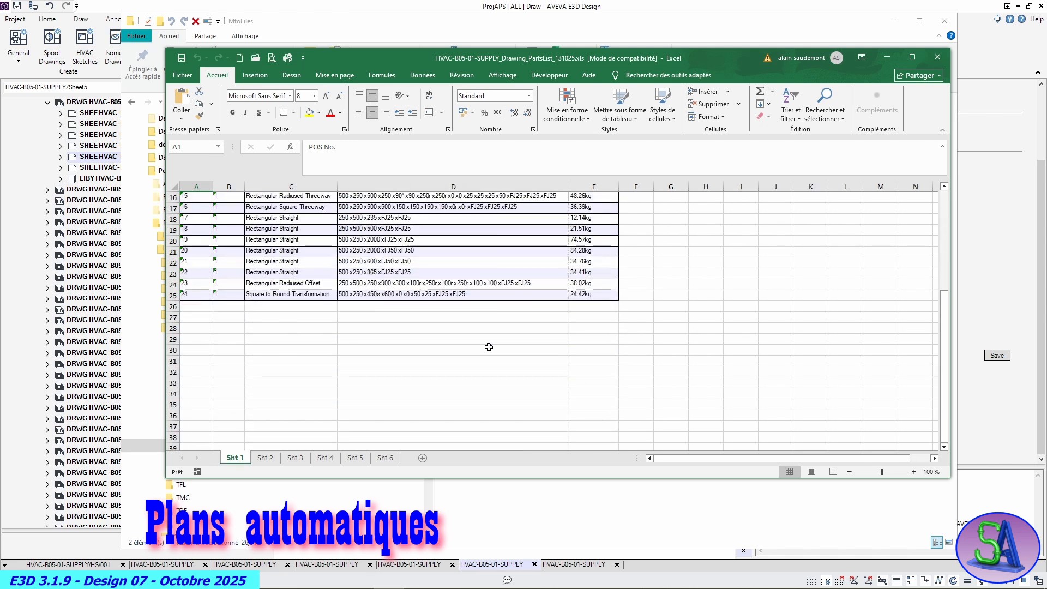
{"action": "scroll", "coordinate": [489, 347], "scroll_direction": "up", "scroll_amount": 8}
{"action": "left_click", "coordinate": [265, 458]}
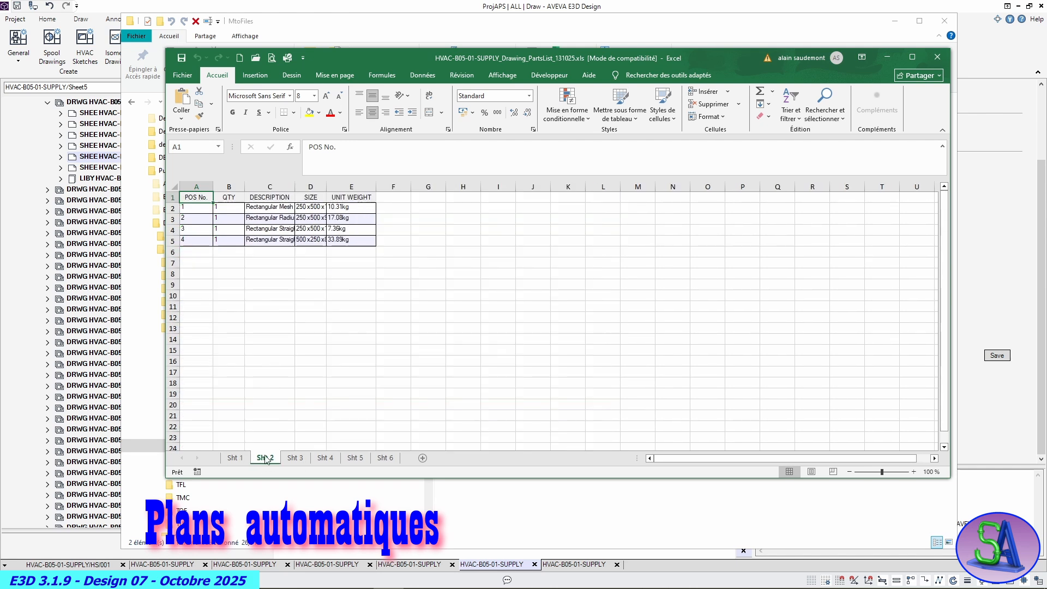
{"action": "left_click", "coordinate": [295, 458]}
{"action": "left_click", "coordinate": [325, 458]}
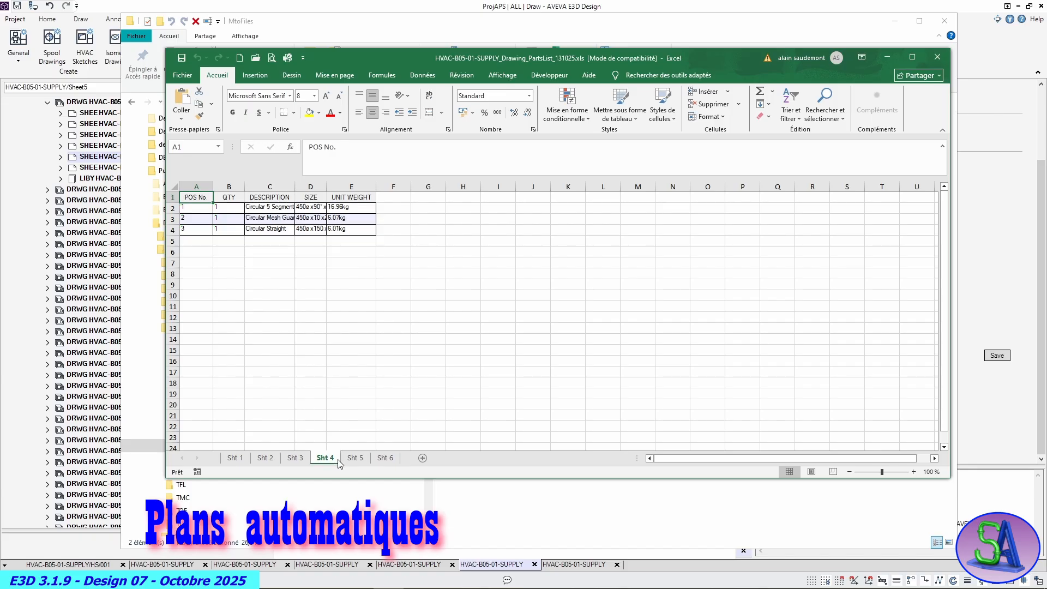
{"action": "left_click", "coordinate": [355, 458]}
{"action": "left_click", "coordinate": [385, 458]}
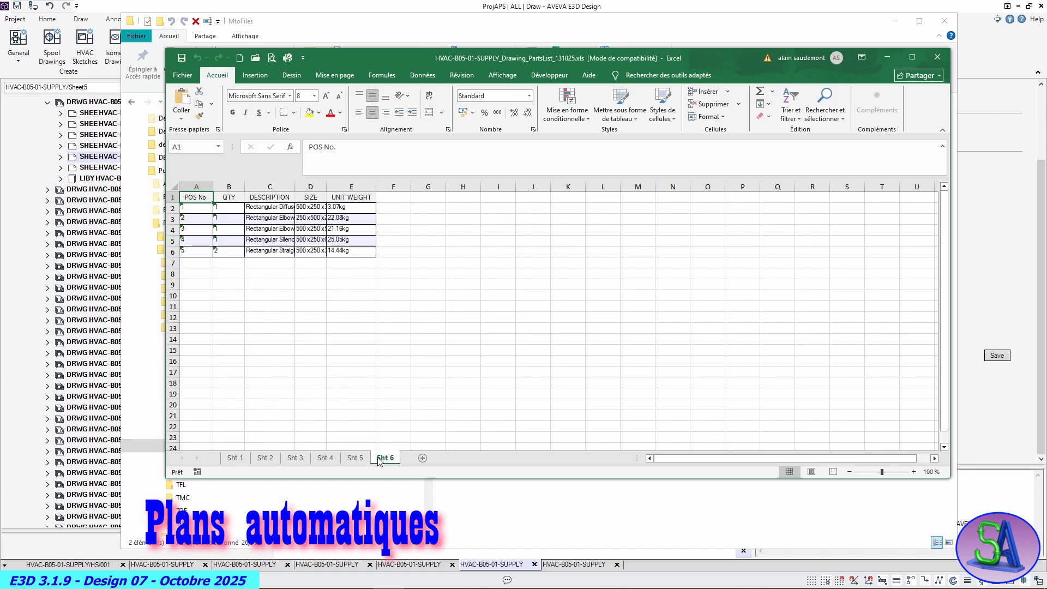
{"action": "left_click", "coordinate": [934, 58]}
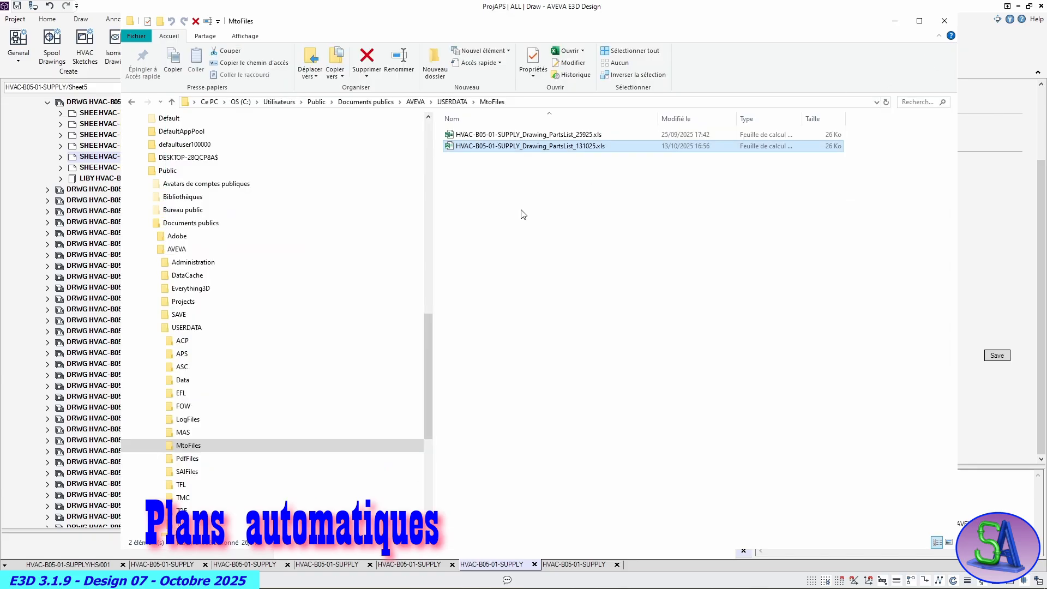
Open the PdfFiles folder and view the 131025 isometric PDFs of Sheet5 and Sheet6, closing each one
{"action": "left_click", "coordinate": [187, 458]}
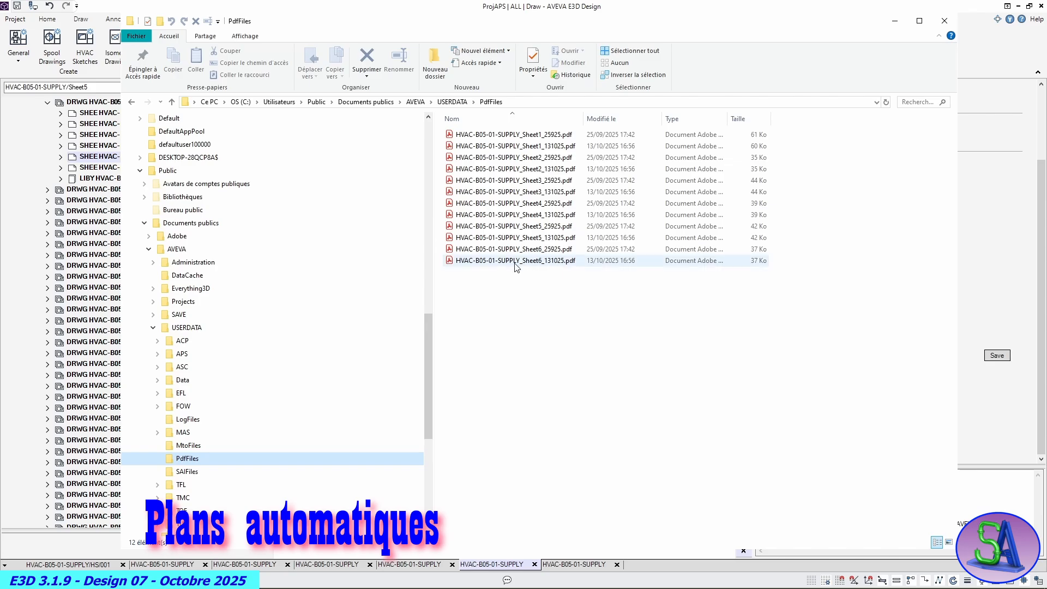
{"action": "left_click", "coordinate": [513, 237]}
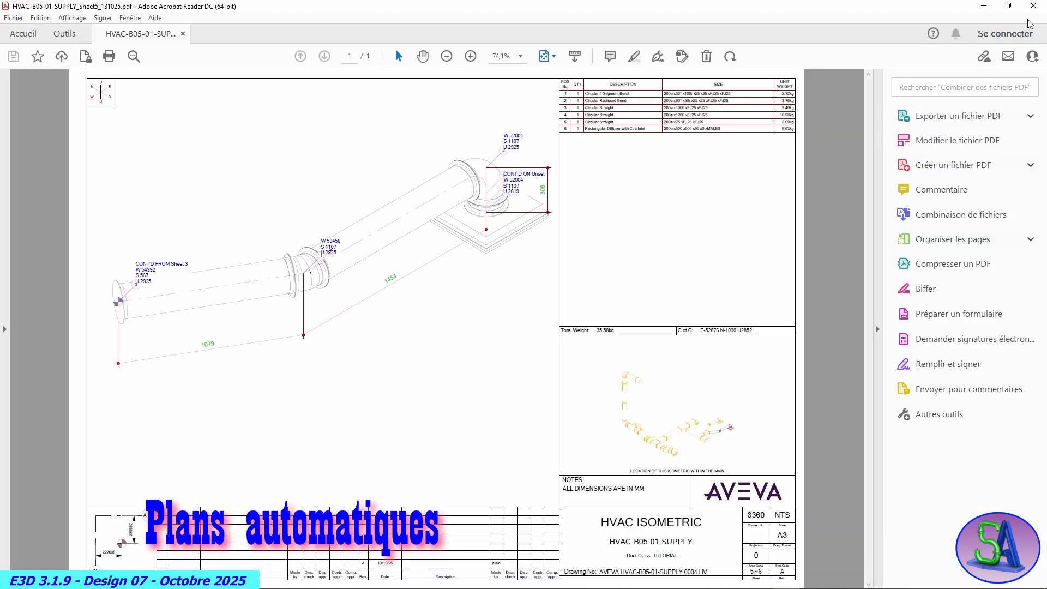
{"action": "left_click", "coordinate": [1033, 6]}
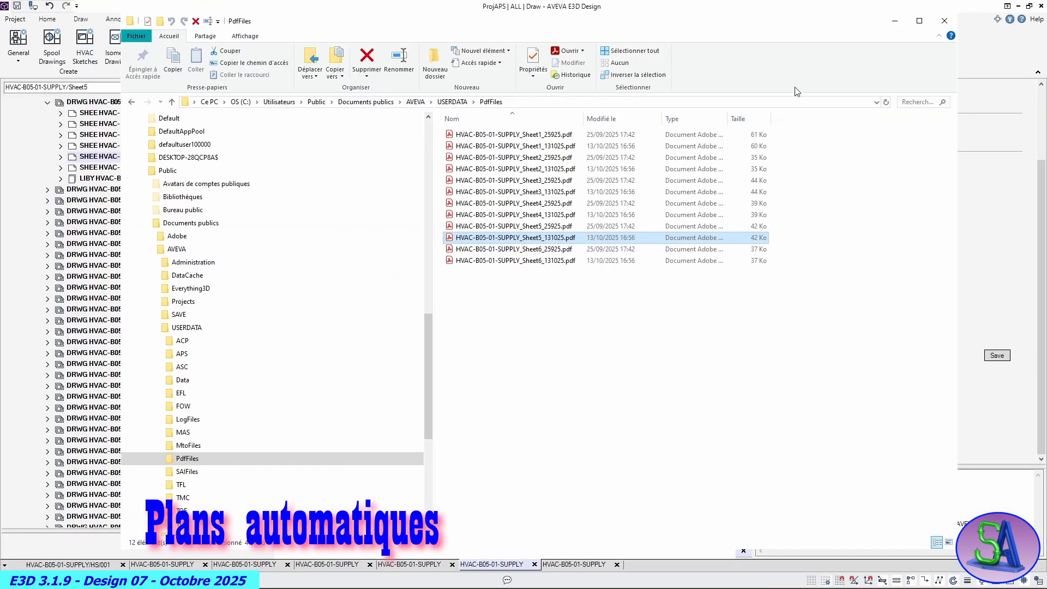
{"action": "double_click", "coordinate": [528, 260]}
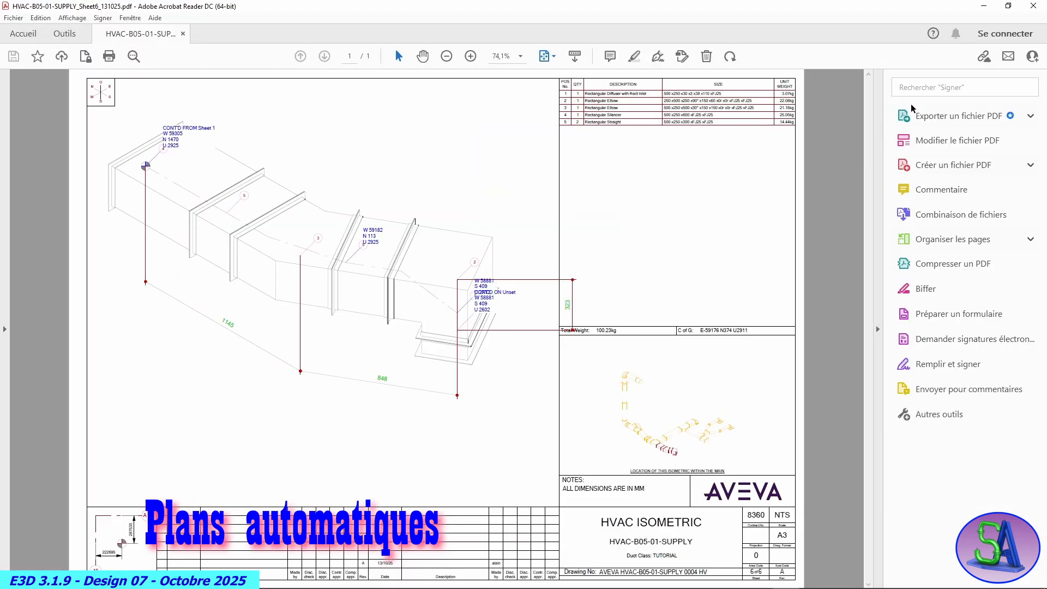
{"action": "left_click", "coordinate": [1033, 6]}
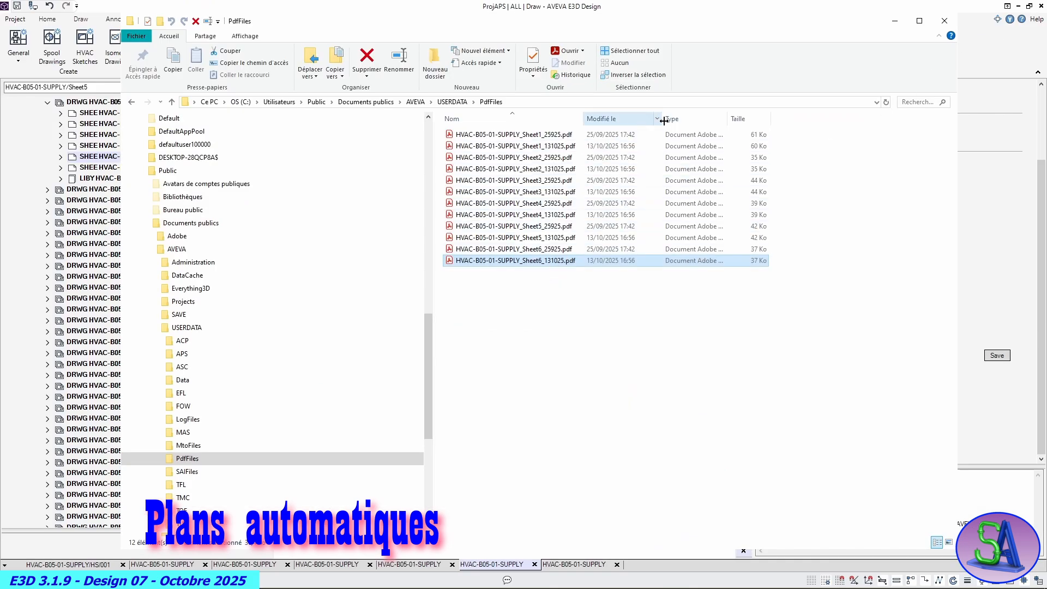
Sort the PDFs by modification date, view HVAC-B05-01-SUPPLY_Sheet2_131025.pdf, and close it and File Explorer
{"action": "left_click", "coordinate": [629, 121]}
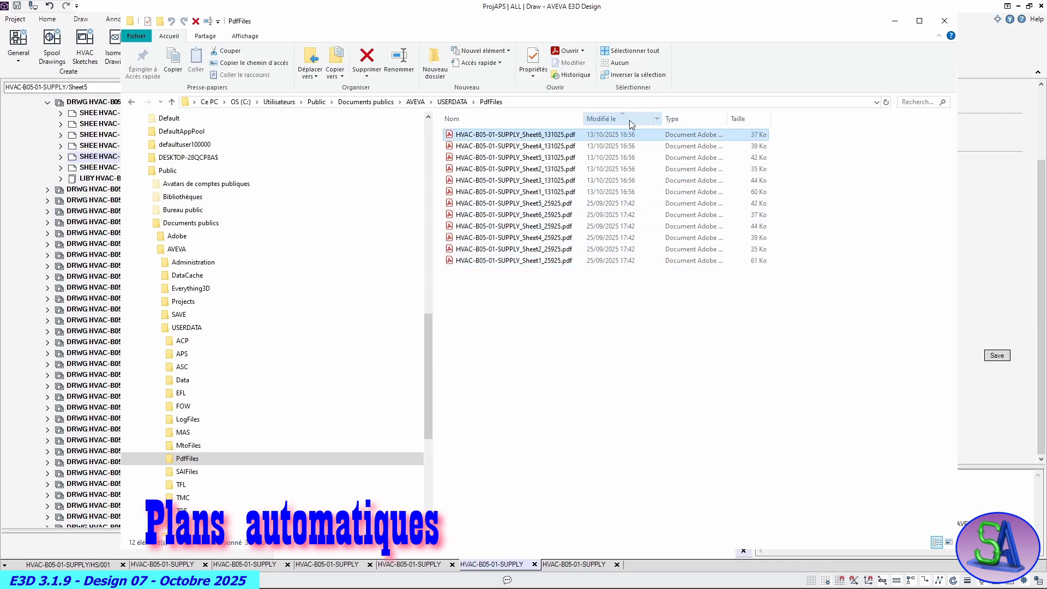
{"action": "double_click", "coordinate": [528, 169]}
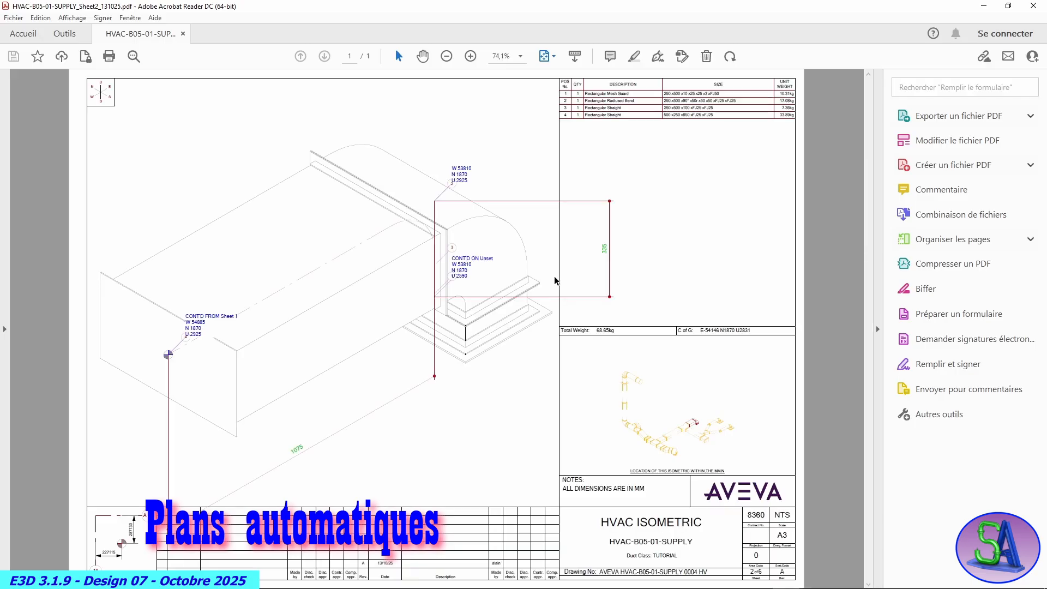
{"action": "left_click", "coordinate": [1033, 6]}
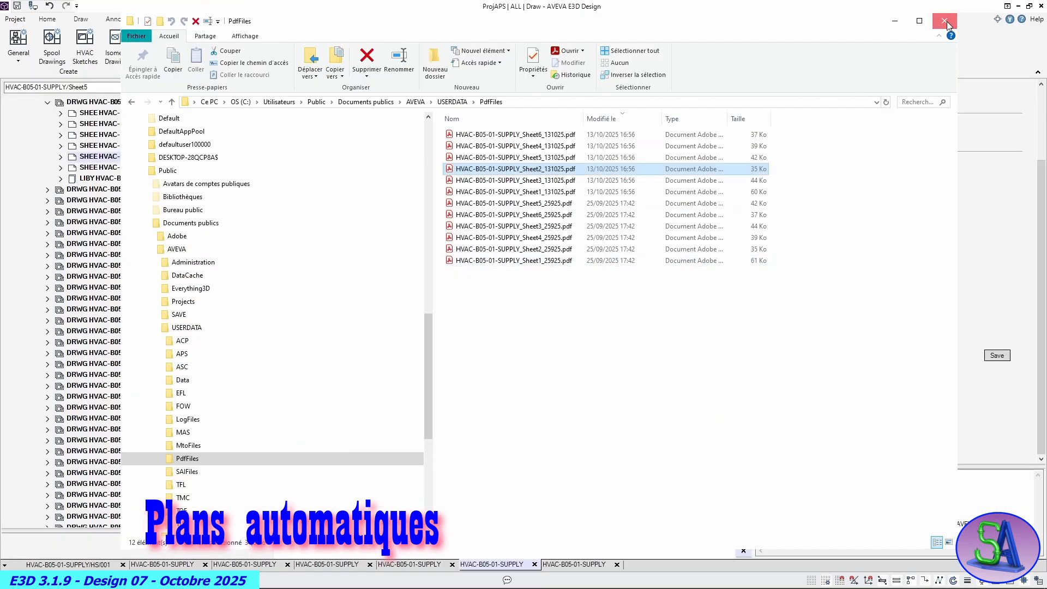
{"action": "left_click", "coordinate": [945, 21]}
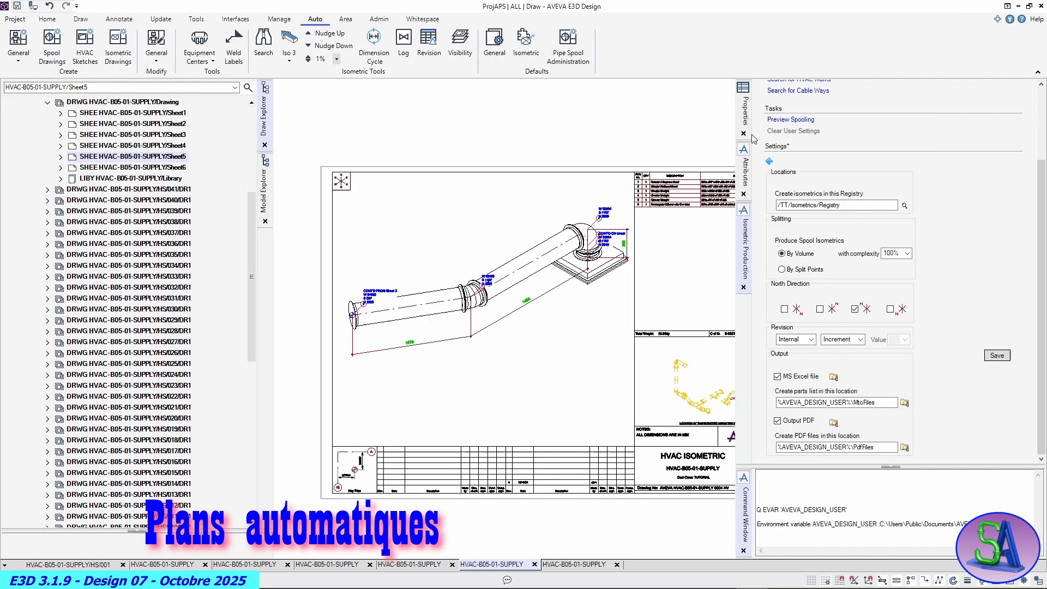
Switch the PDF and MS Excel outputs off and back on in the isometric production settings
{"action": "left_click", "coordinate": [778, 421]}
{"action": "left_click", "coordinate": [777, 421]}
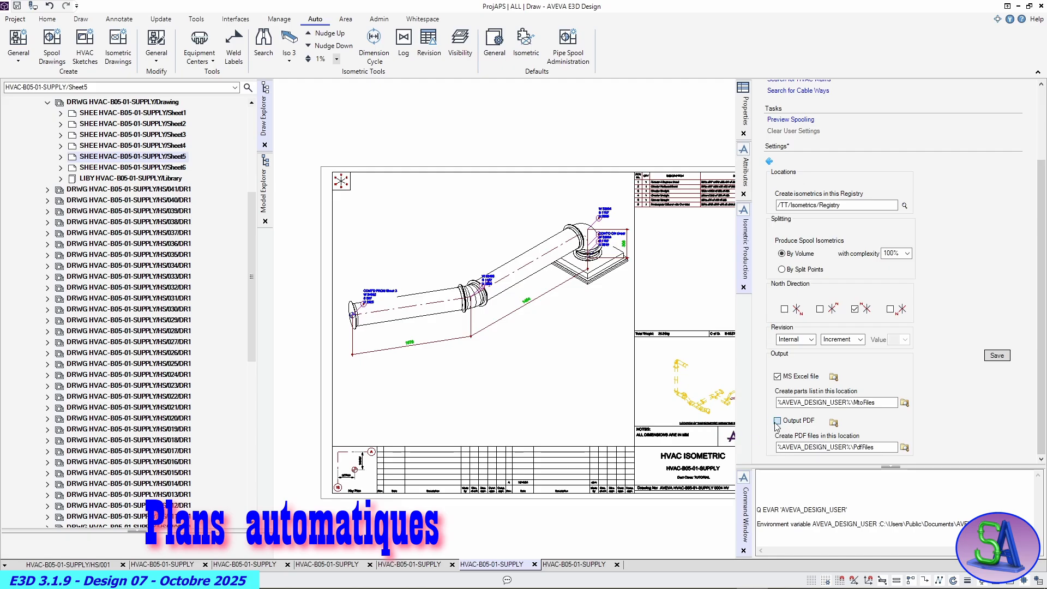
{"action": "left_click", "coordinate": [777, 377]}
{"action": "left_click", "coordinate": [777, 377]}
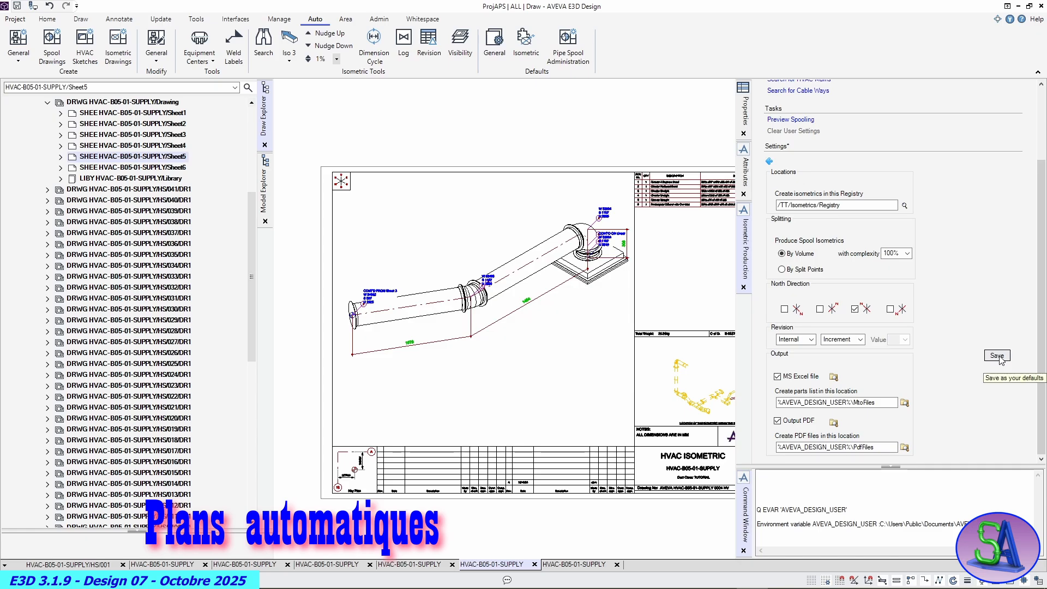
{"action": "left_click", "coordinate": [767, 162]}
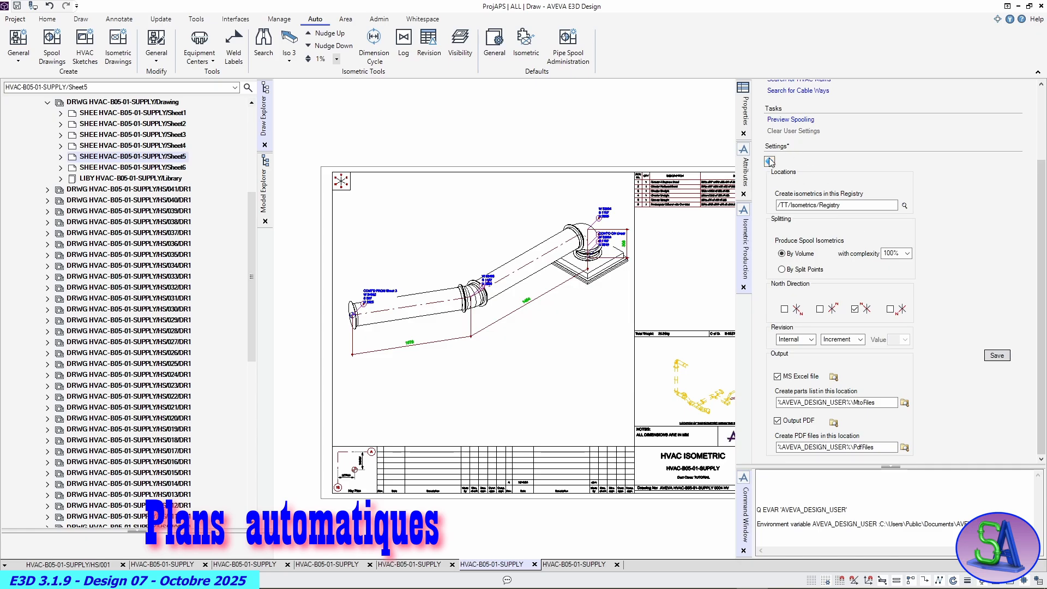